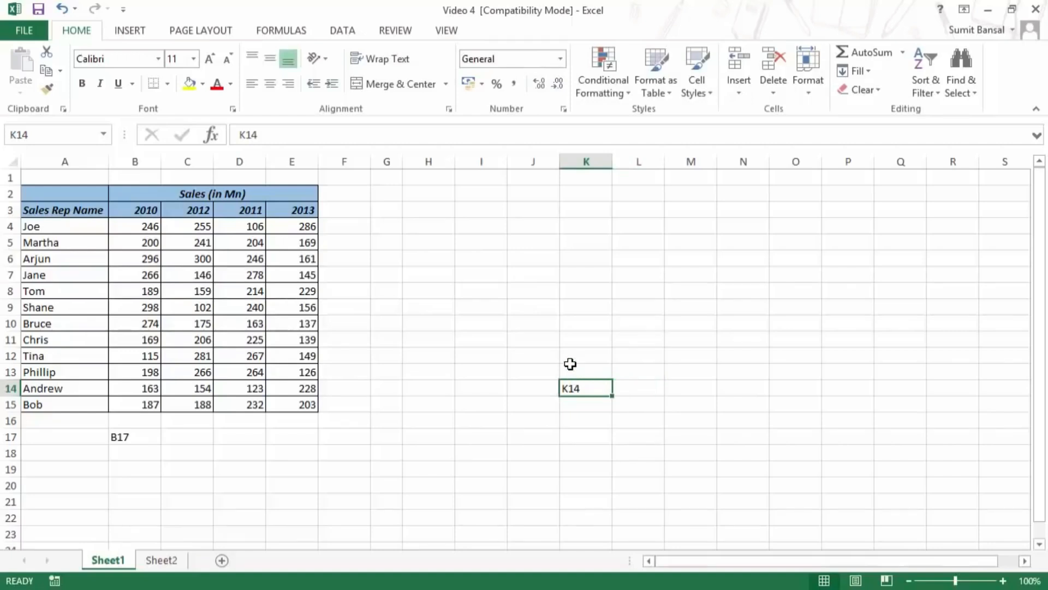
Step: Select the empty range I4:K9 and fill it with yellow
{"action": "left_click", "coordinate": [50, 134]}
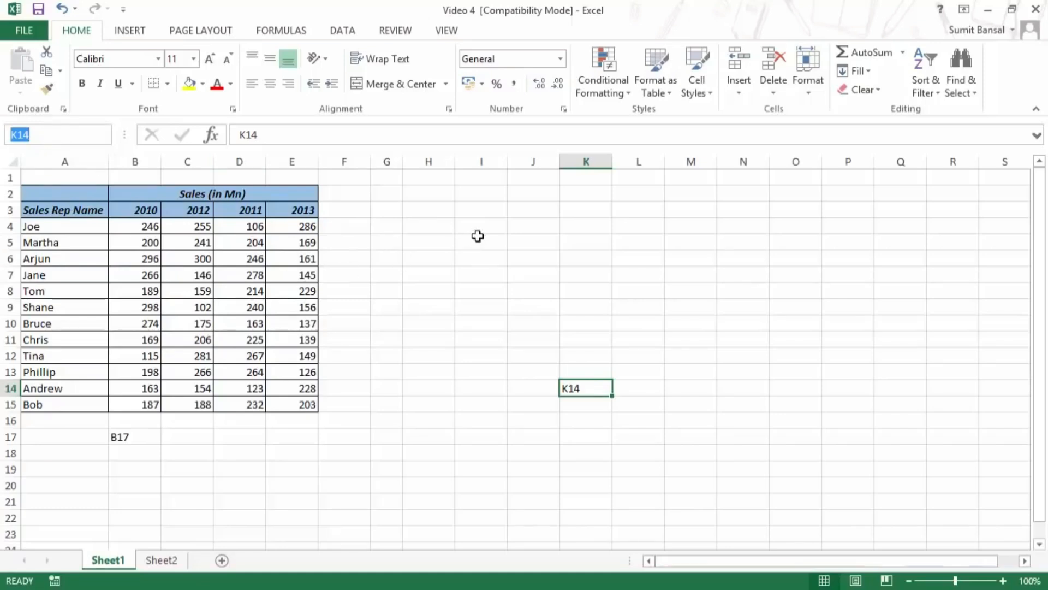
{"action": "left_click_drag", "start_coordinate": [482, 227], "coordinate": [585, 303]}
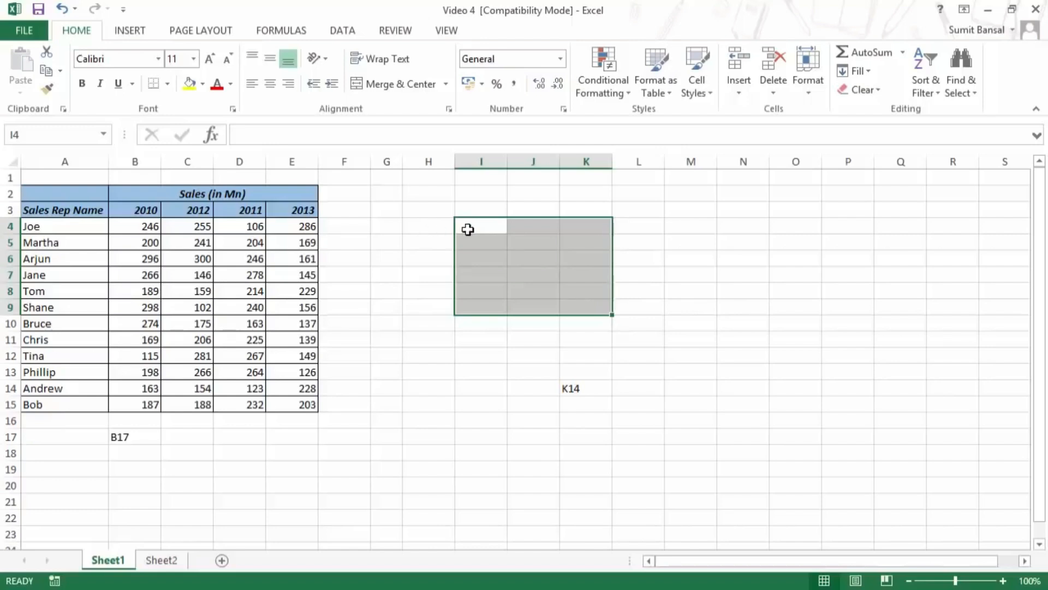
{"action": "left_click", "coordinate": [189, 83]}
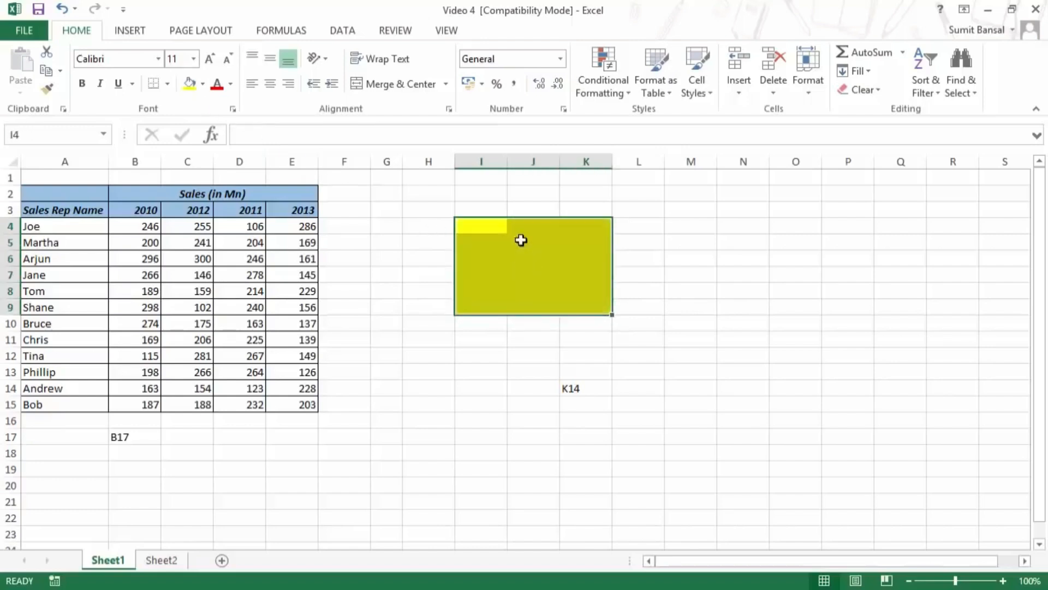
{"action": "left_click", "coordinate": [640, 226]}
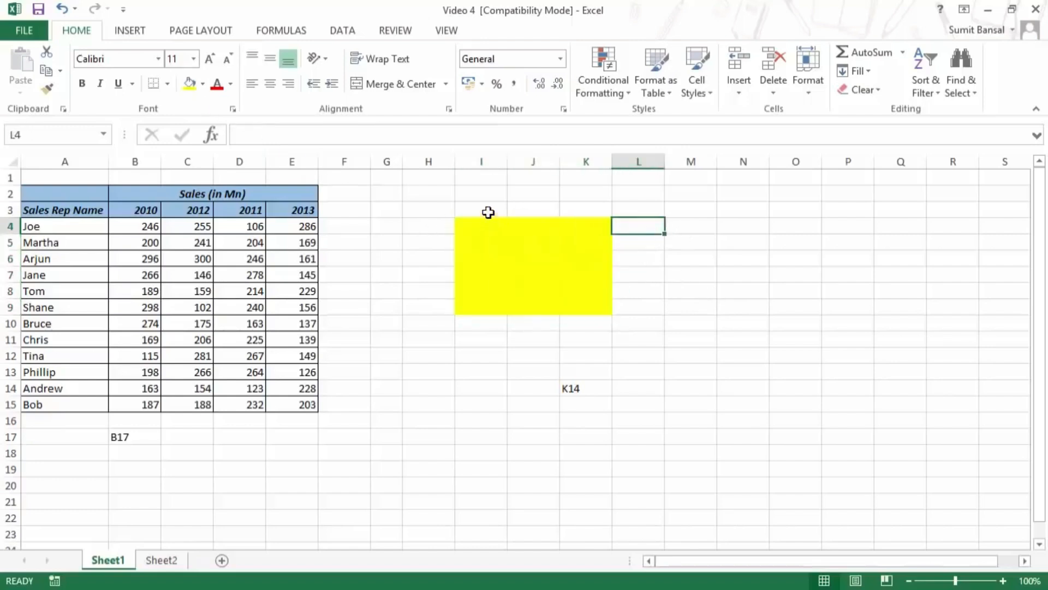
Step: Enter the yellow block's range reference, I4:K9, as text in cell M5
{"action": "left_click", "coordinate": [475, 226]}
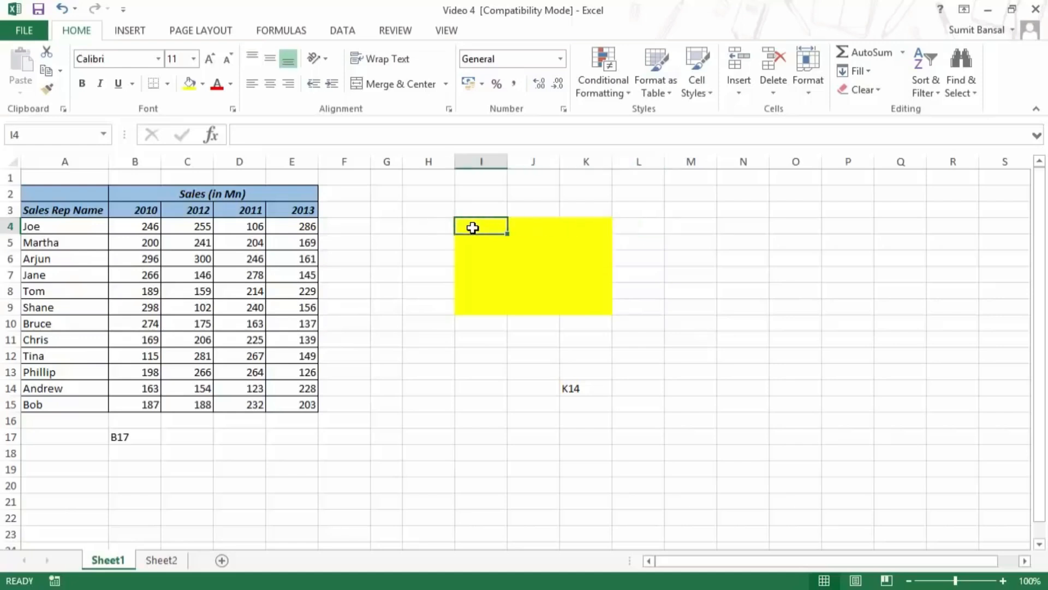
{"action": "left_click", "coordinate": [677, 242]}
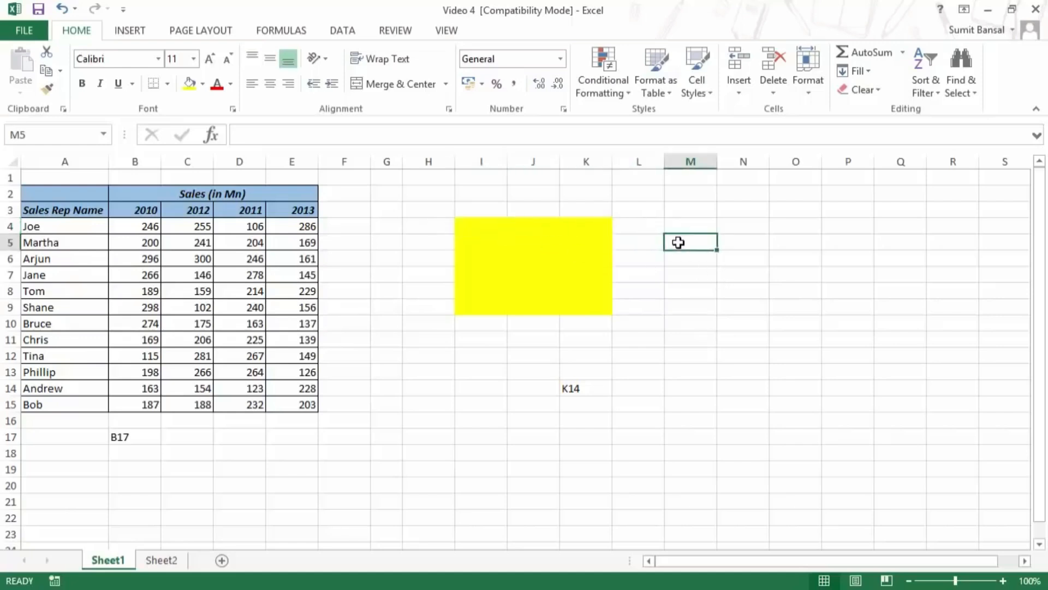
{"action": "type", "text": "I4:"}
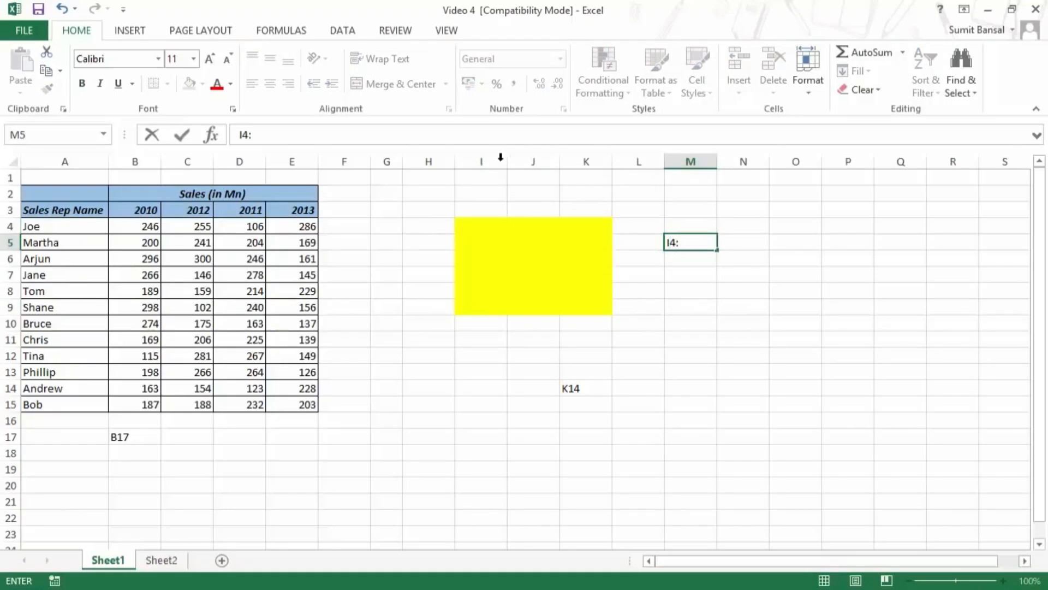
{"action": "left_click", "coordinate": [593, 310]}
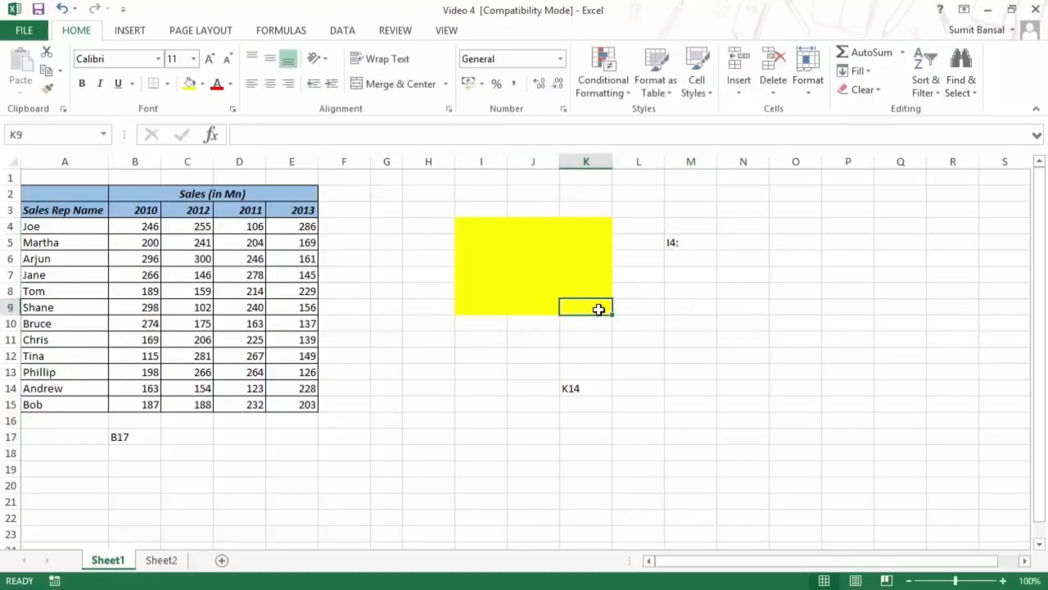
{"action": "double_click", "coordinate": [698, 241]}
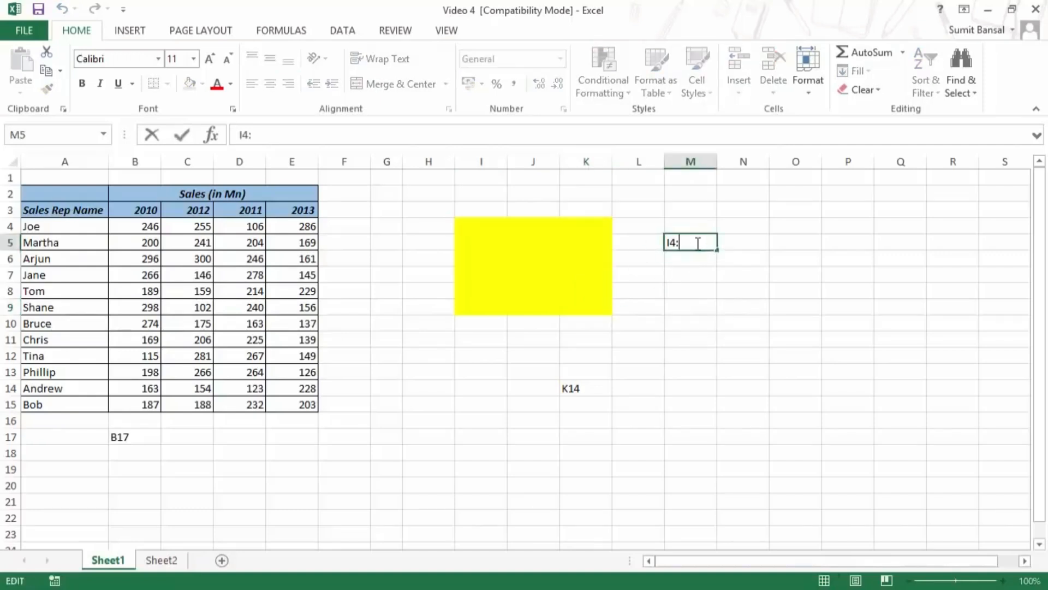
{"action": "key", "text": "Return"}
{"action": "left_click", "coordinate": [697, 242]}
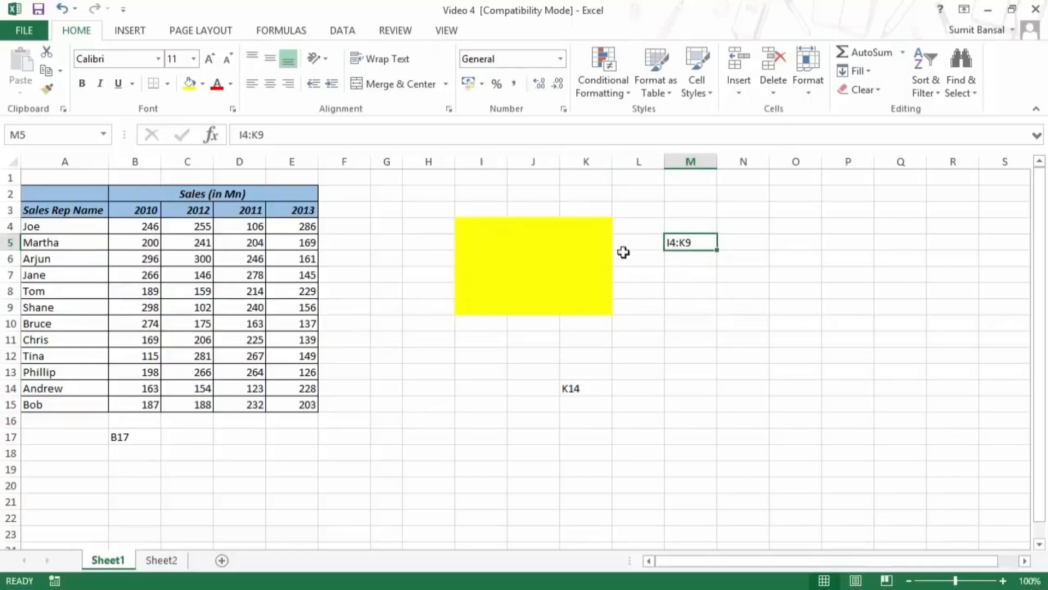
Step: Enter the value 1 in every cell of the yellow range I4:K9 at once
{"action": "left_click_drag", "start_coordinate": [465, 223], "coordinate": [593, 304]}
{"action": "type", "text": "1"}
{"action": "key", "text": "ctrl+Return"}
{"action": "left_click_drag", "start_coordinate": [476, 228], "coordinate": [601, 309]}
Step: Start a SUM formula over I4:K9 in cell I11, and discard it
{"action": "left_click", "coordinate": [490, 342]}
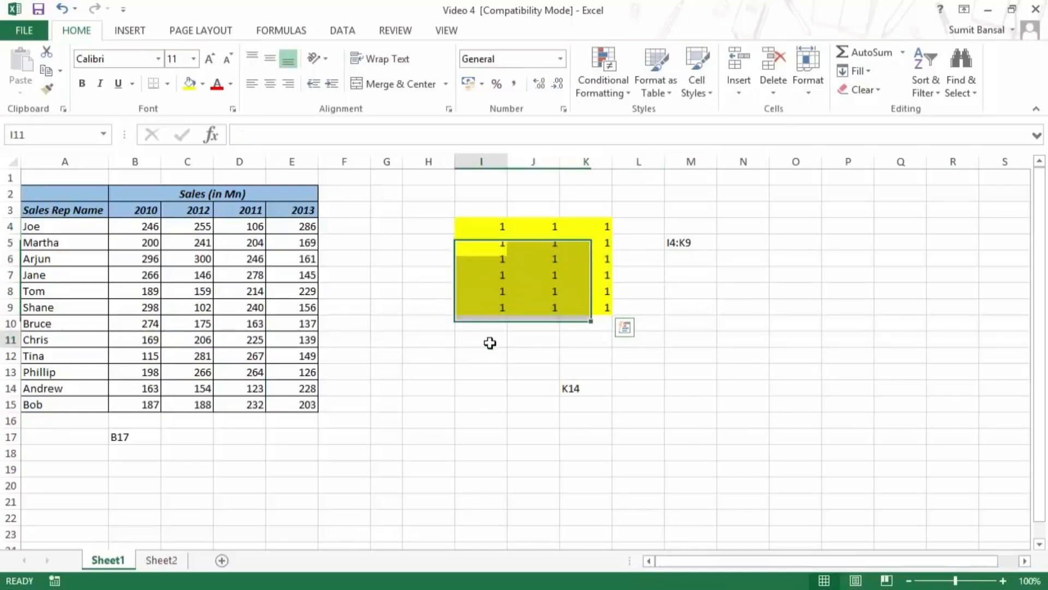
{"action": "type", "text": "=su"}
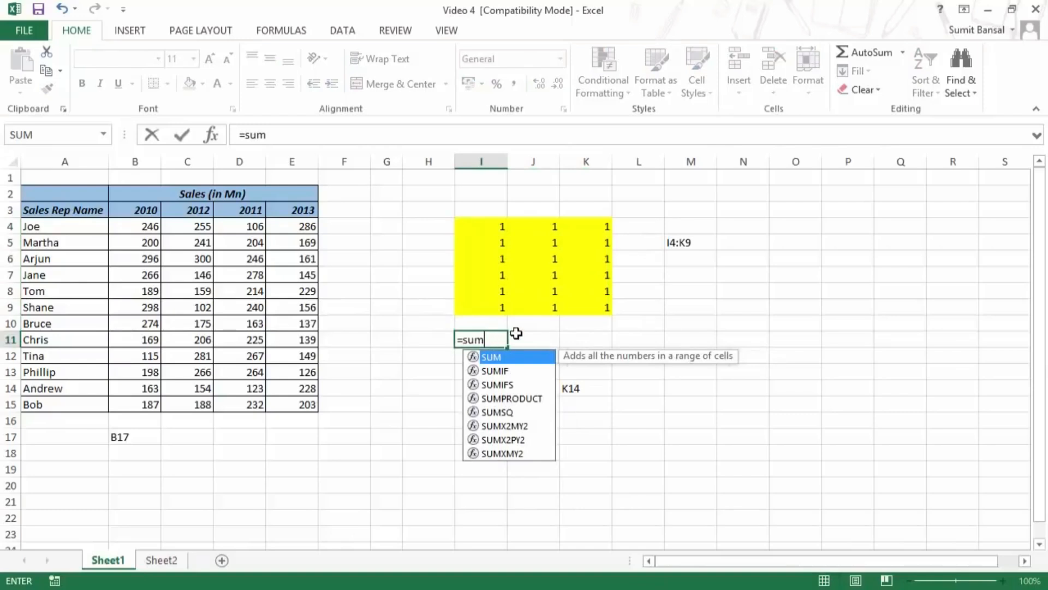
{"action": "type", "text": "m"}
{"action": "key", "text": "Tab"}
{"action": "left_click_drag", "start_coordinate": [486, 227], "coordinate": [585, 304]}
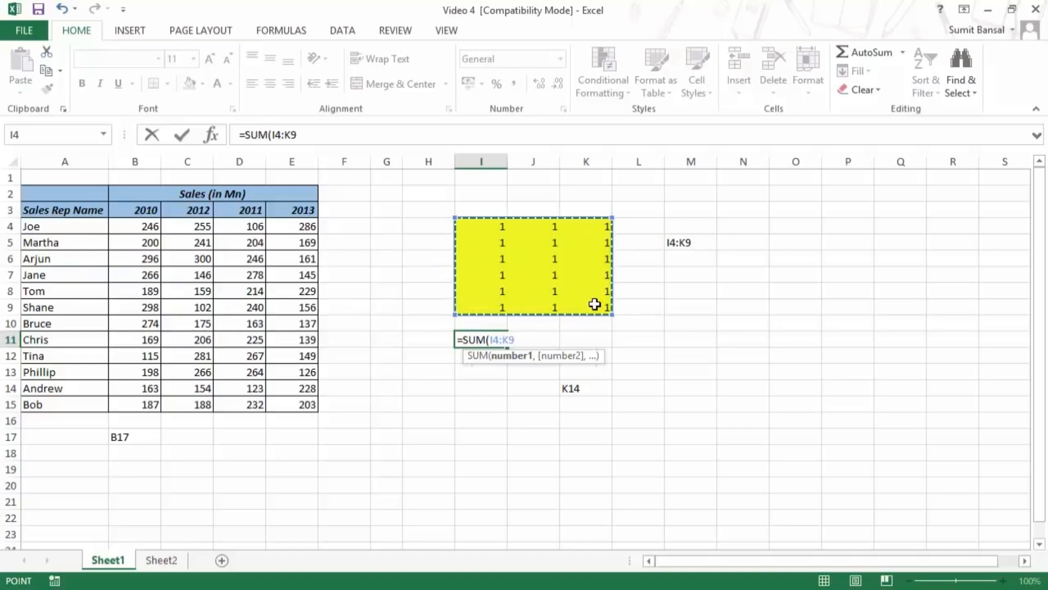
{"action": "key", "text": "Escape"}
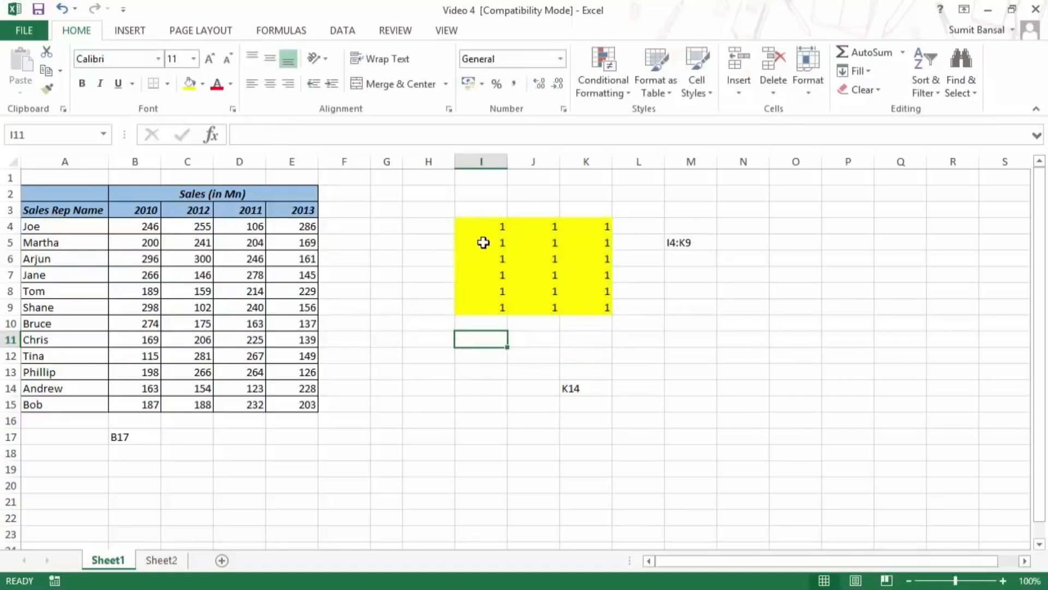
Step: Clear all contents and formatting from the range I4:K9
{"action": "left_click_drag", "start_coordinate": [481, 230], "coordinate": [585, 306]}
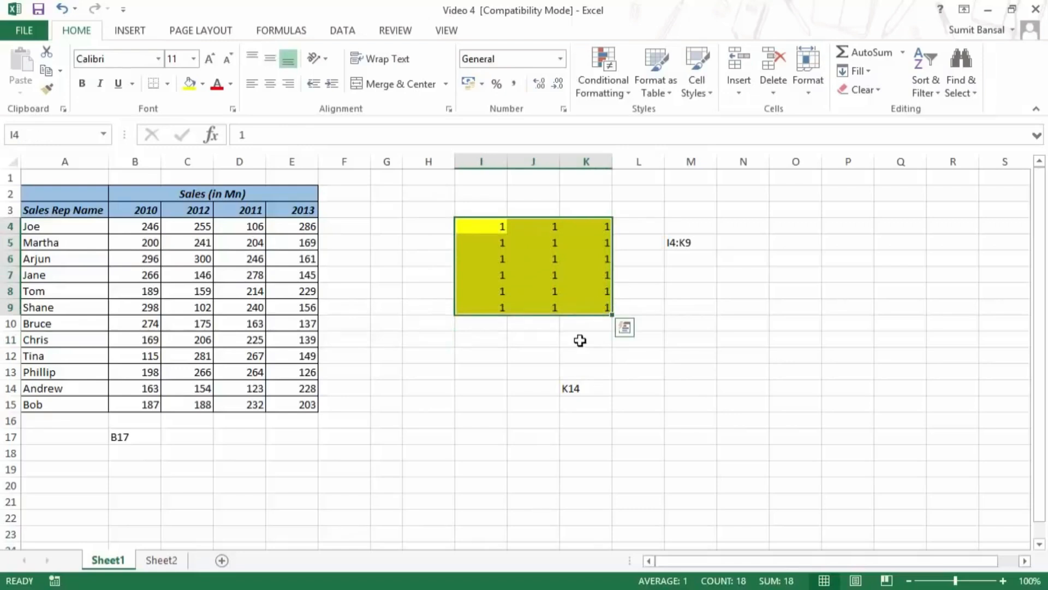
{"action": "left_click", "coordinate": [862, 90]}
{"action": "left_click", "coordinate": [878, 110]}
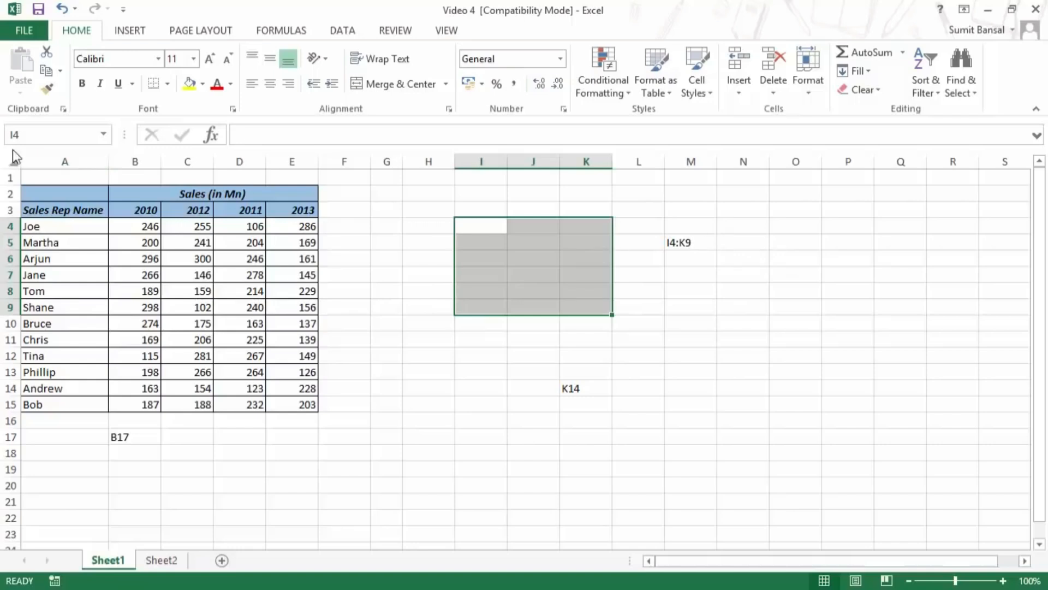
Step: Copy the reference text I4:K9 out of cell M5 and use it to select that range directly
{"action": "left_click", "coordinate": [695, 244]}
{"action": "double_click", "coordinate": [702, 242]}
{"action": "left_click_drag", "start_coordinate": [702, 242], "coordinate": [664, 242]}
{"action": "key", "text": "ctrl+c"}
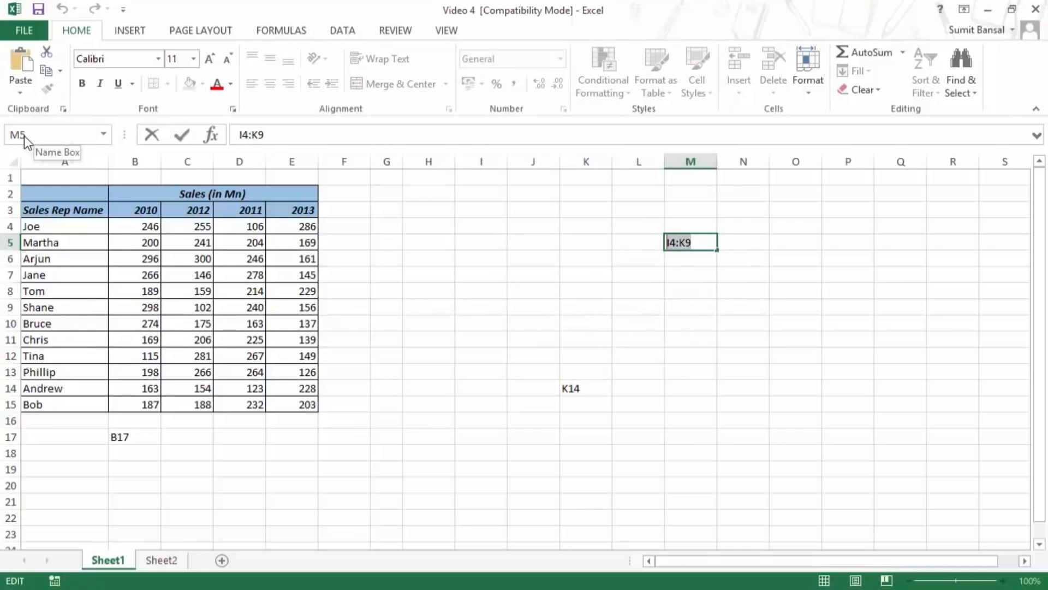
{"action": "key", "text": "Escape"}
{"action": "left_click", "coordinate": [47, 134]}
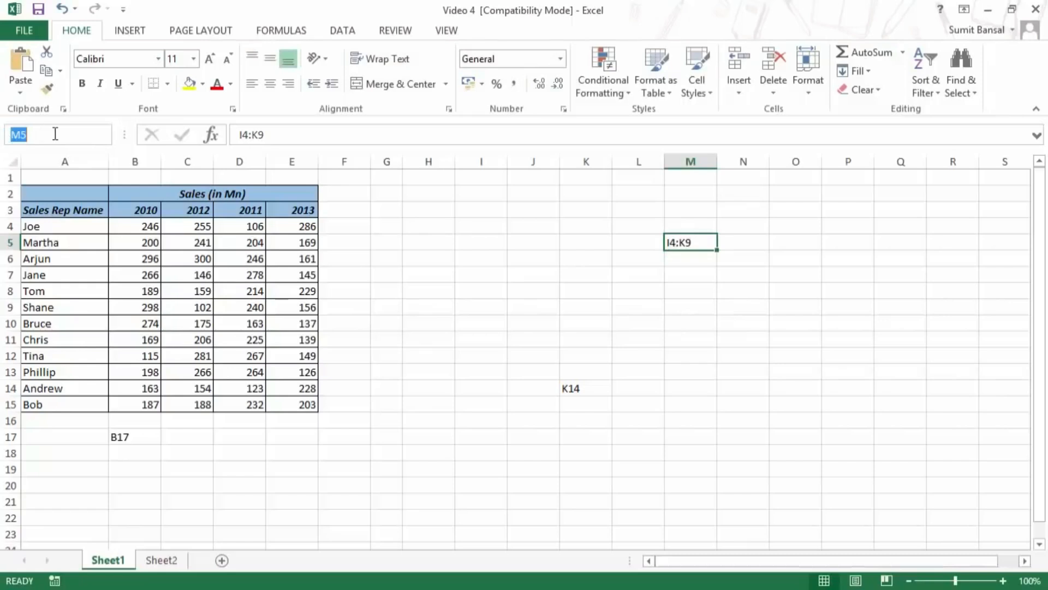
{"action": "key", "text": "ctrl+v"}
{"action": "key", "text": "Return"}
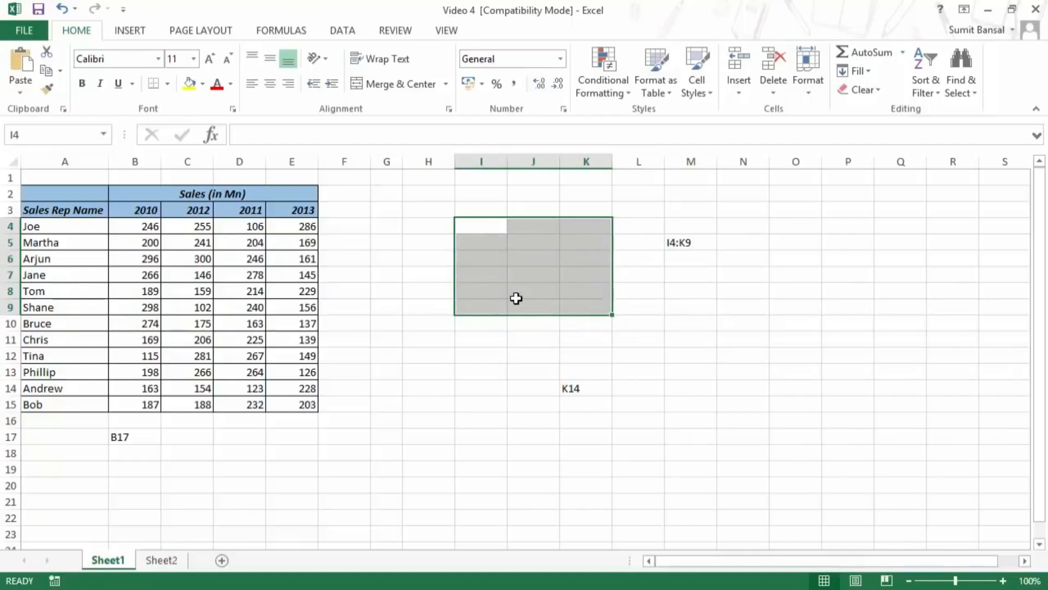
Step: Select the range I11:M18, and after it the whole of column I
{"action": "left_click", "coordinate": [38, 134]}
{"action": "left_click_drag", "start_coordinate": [480, 334], "coordinate": [693, 452]}
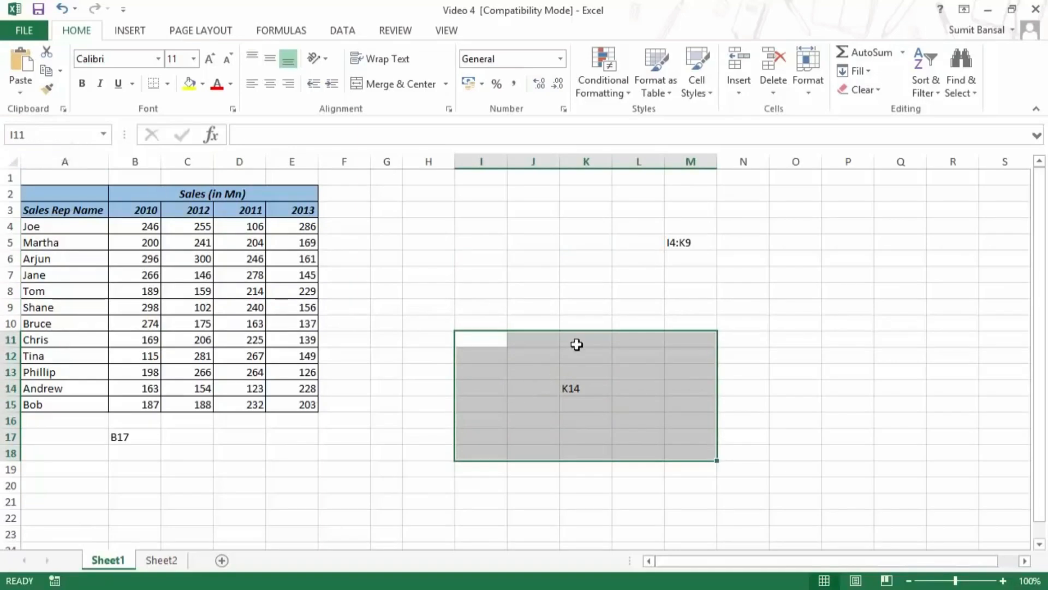
{"action": "left_click", "coordinate": [554, 244]}
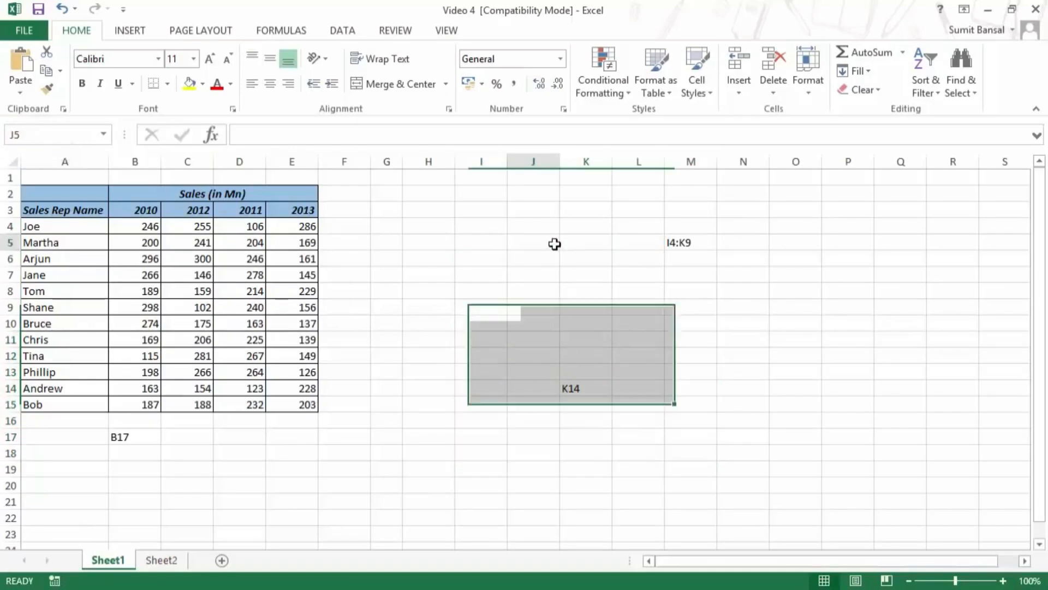
{"action": "left_click", "coordinate": [494, 161]}
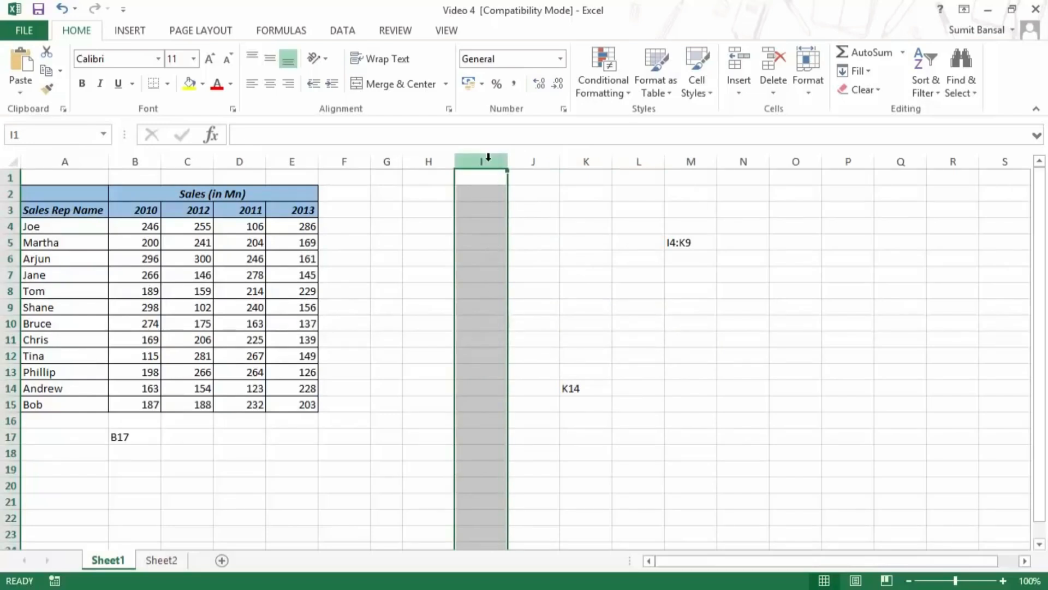
Step: Try to enter the whole-column reference I:I as text in cell J5, and discard the entry
{"action": "left_click", "coordinate": [537, 240]}
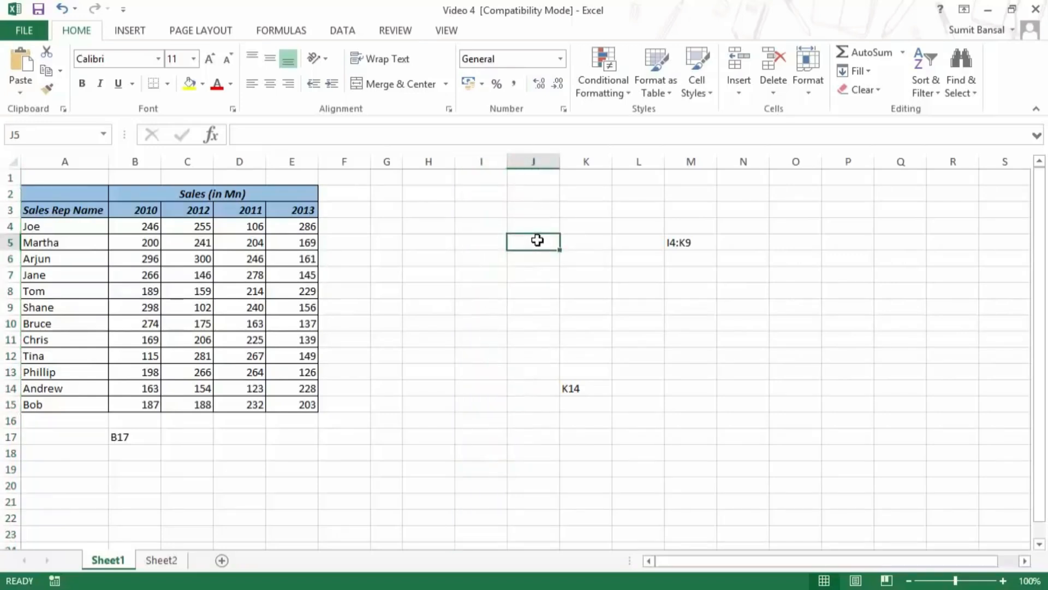
{"action": "type", "text": "I:I"}
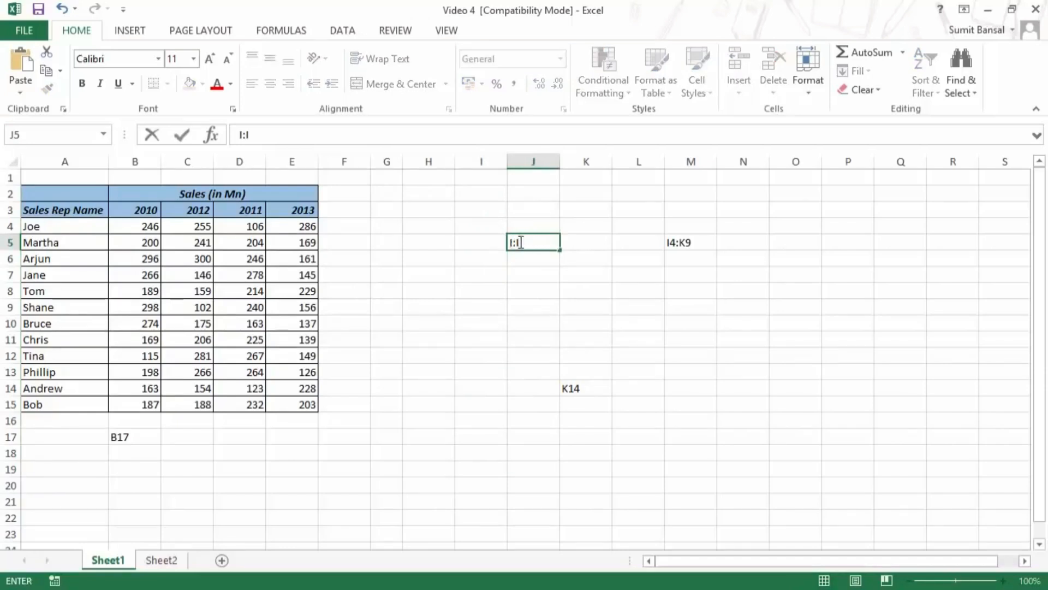
{"action": "double_click", "coordinate": [523, 240]}
{"action": "key", "text": "Escape"}
Step: Select the entire column I by going to the reference I:I
{"action": "left_click", "coordinate": [37, 131]}
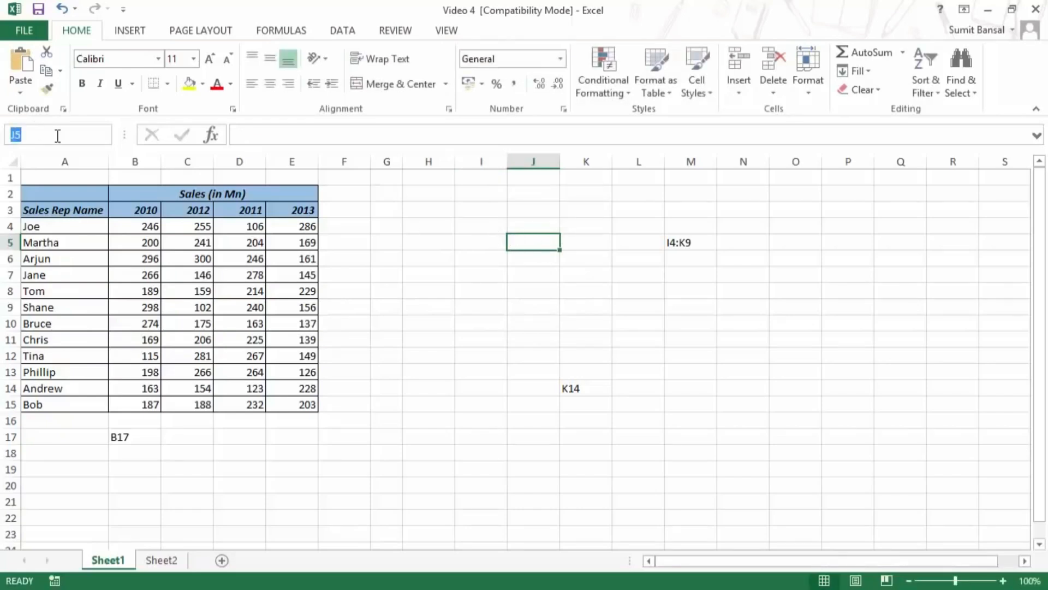
{"action": "type", "text": "I:I"}
{"action": "key", "text": "Return"}
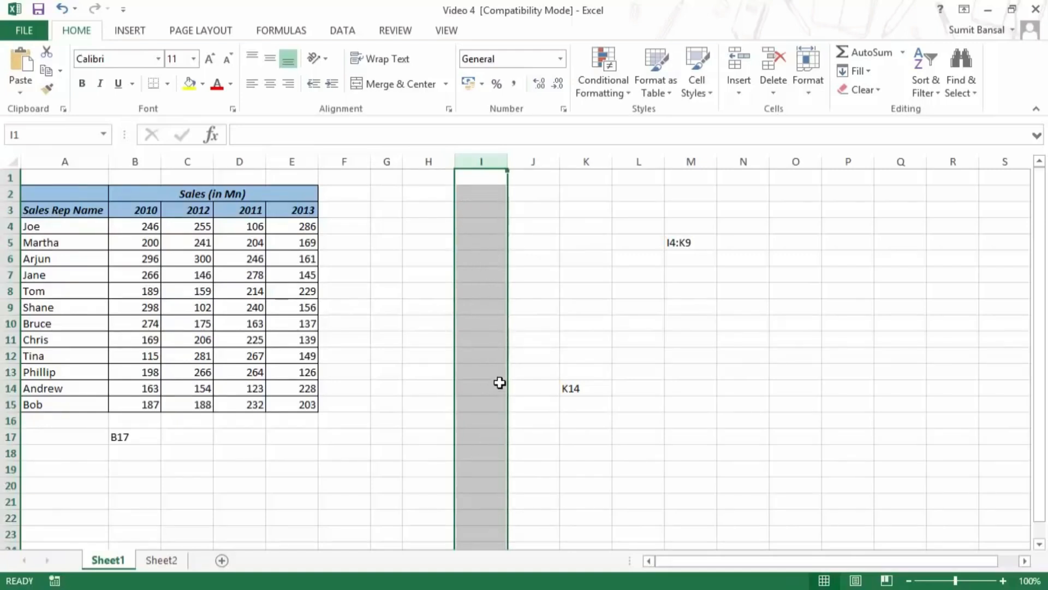
Step: Start a SUM formula in cell J7 that references the whole column I:I, and discard it
{"action": "left_click", "coordinate": [541, 274]}
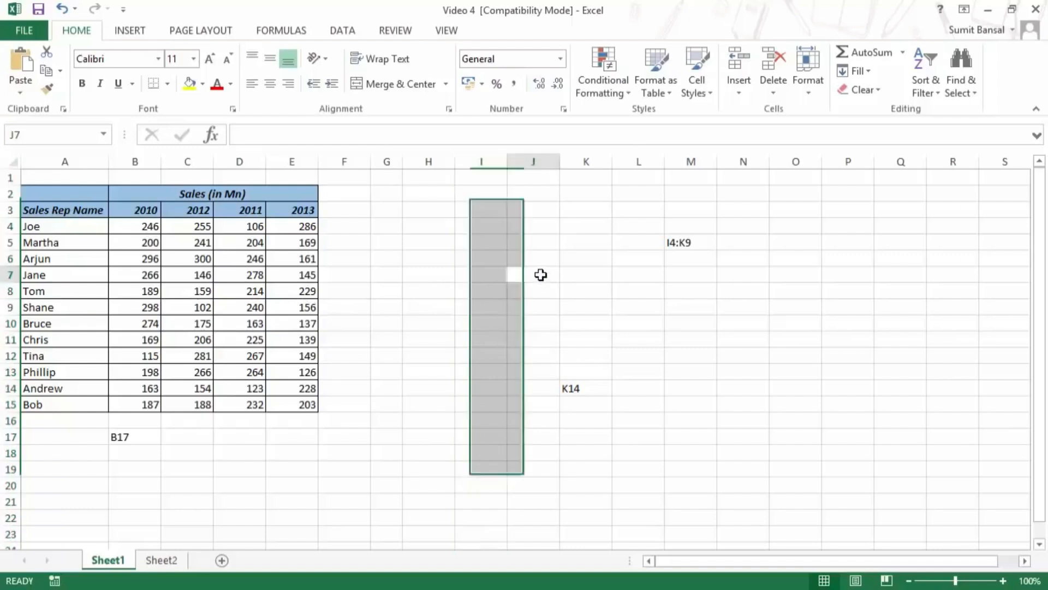
{"action": "type", "text": "=sum"}
{"action": "key", "text": "Tab"}
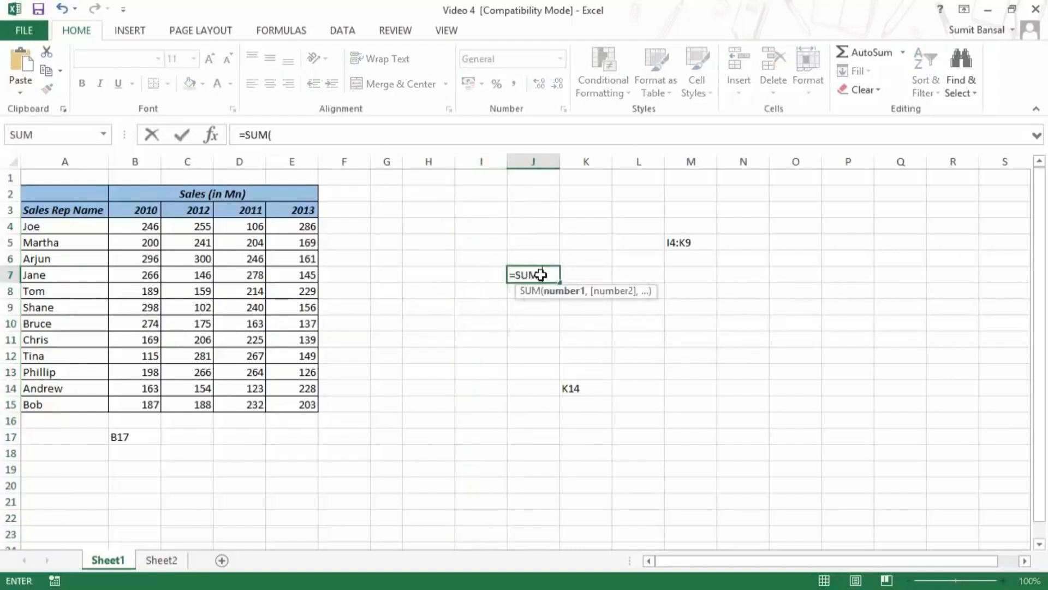
{"action": "type", "text": "I:I"}
{"action": "key", "text": "BackSpace"}
{"action": "key", "text": "BackSpace"}
{"action": "key", "text": "BackSpace"}
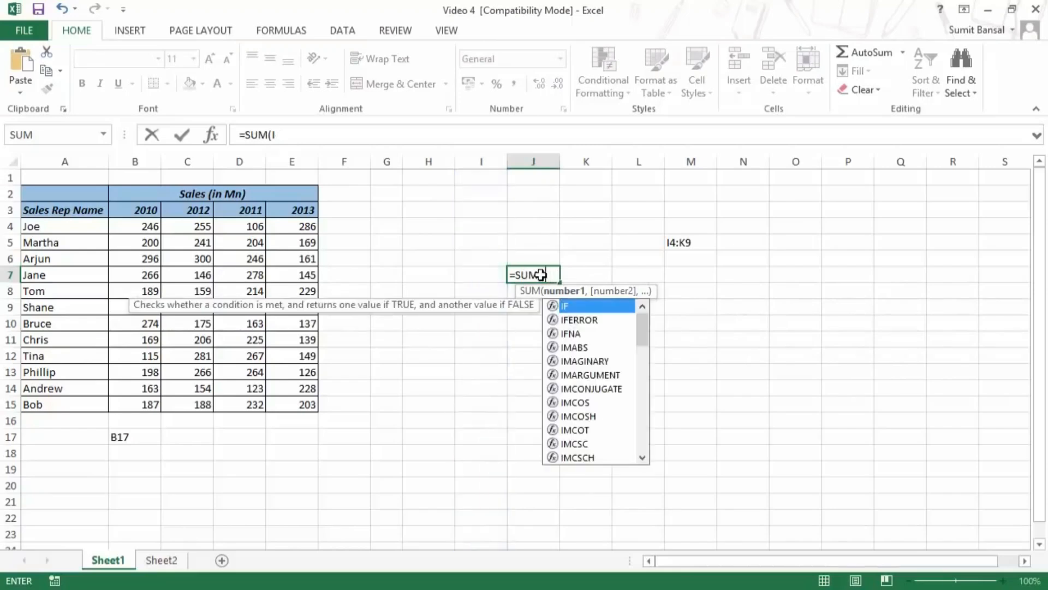
{"action": "left_click", "coordinate": [472, 160]}
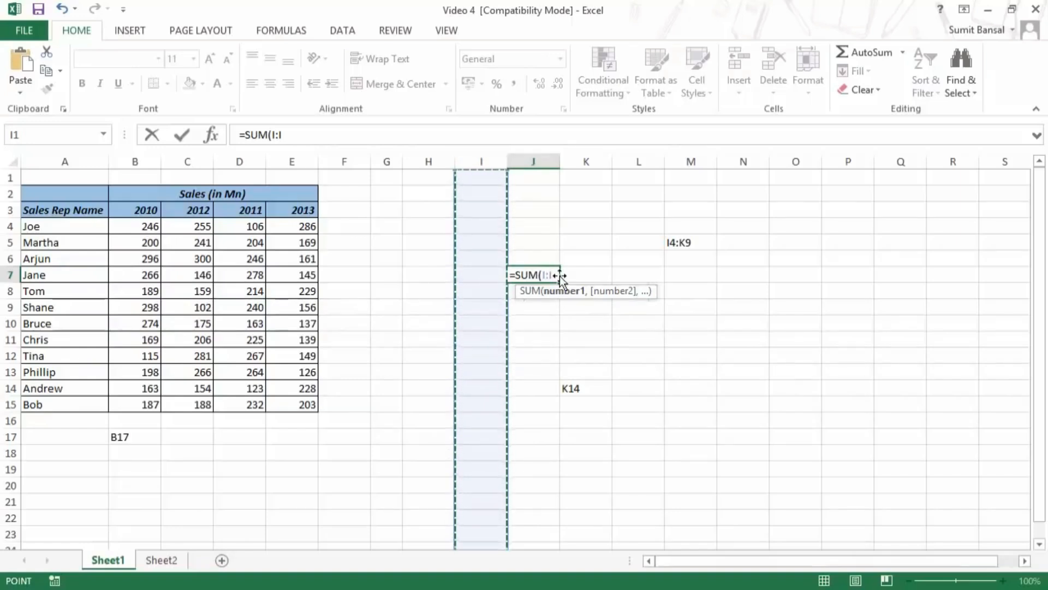
{"action": "key", "text": "Escape"}
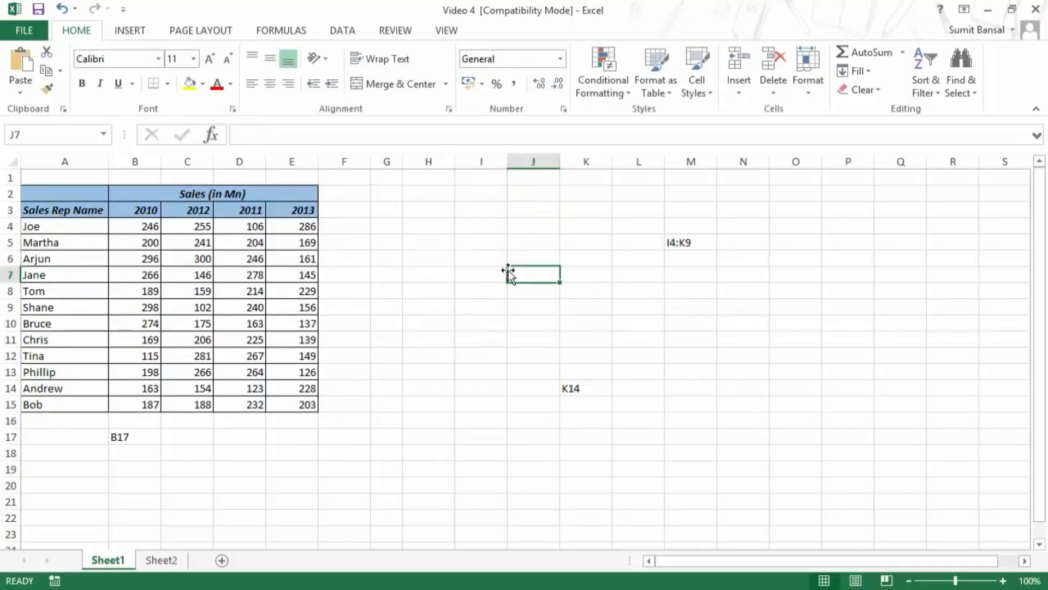
Step: Start a formula in cell J7 with the whole-row reference =6:6, and discard it
{"action": "type", "text": "=6:6"}
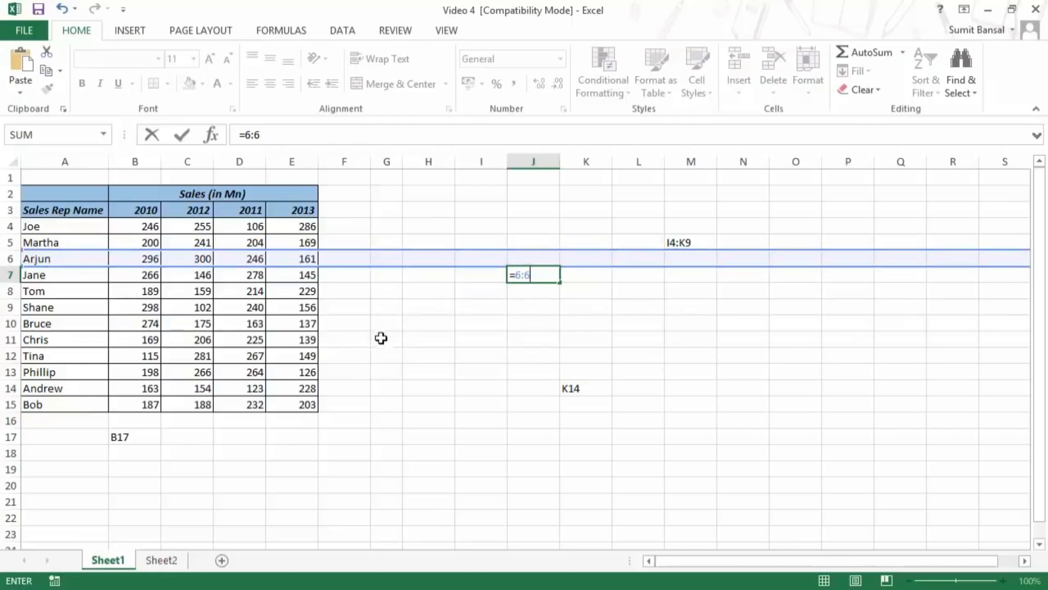
{"action": "key", "text": "Escape"}
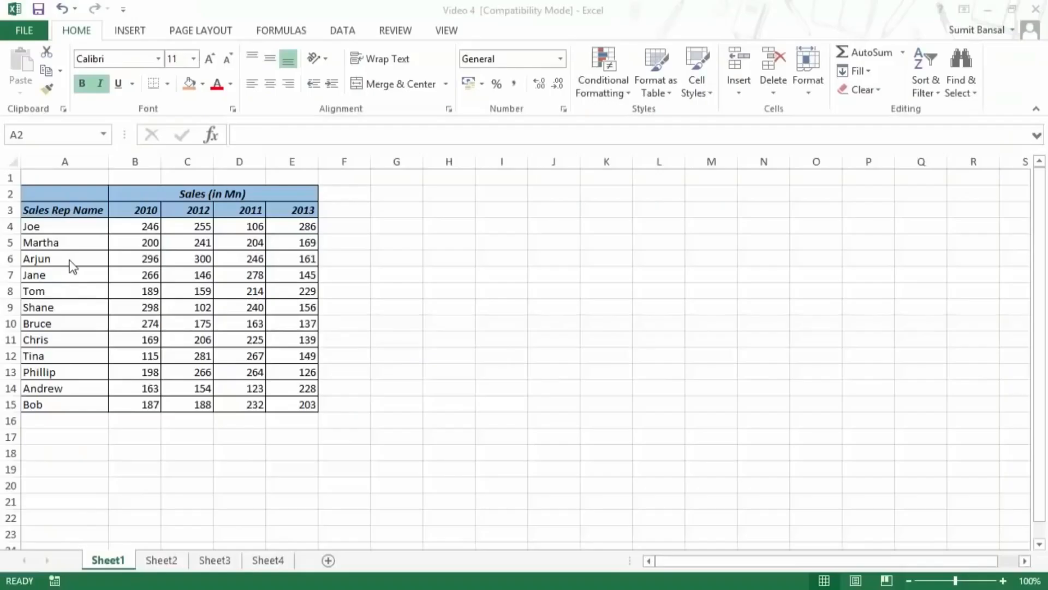
Step: Select the first six sales rep rows of the sales table, range A4:E9
{"action": "left_click", "coordinate": [59, 229]}
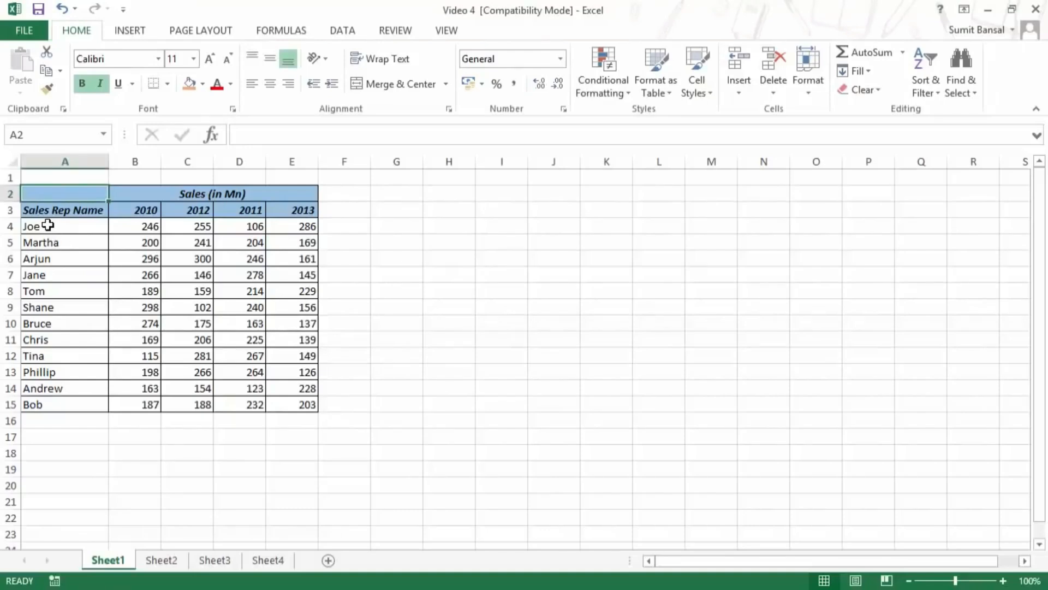
{"action": "left_click_drag", "start_coordinate": [46, 225], "coordinate": [290, 304]}
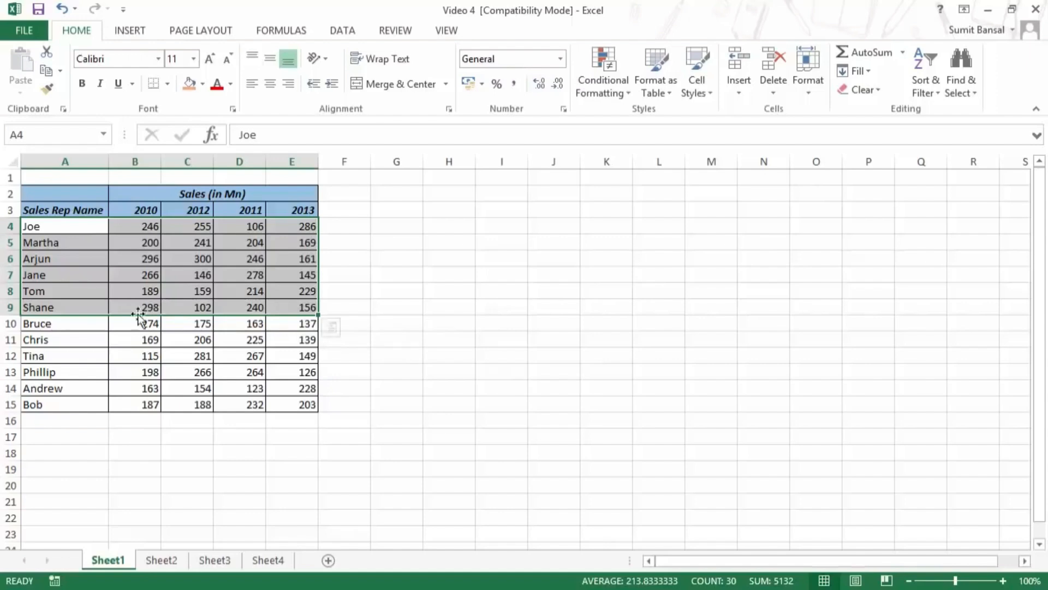
Step: Add the non-adjacent ranges A11:E15, G4:I8, L5:O13 and H13:J19 to the selection of the first six sales rep rows
{"action": "left_click_drag", "start_coordinate": [52, 342], "coordinate": [285, 401]}
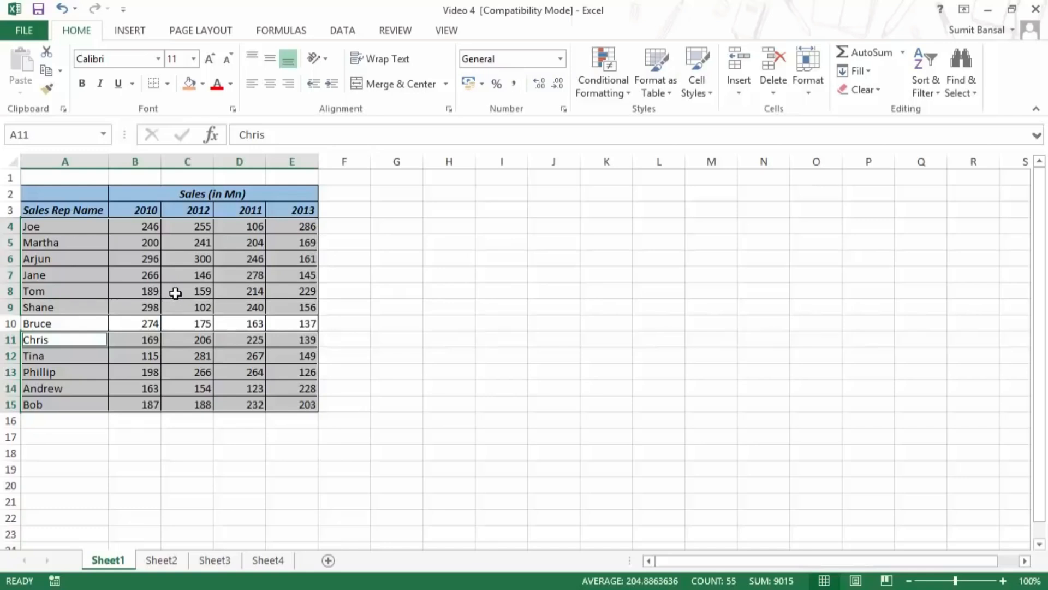
{"action": "left_click", "coordinate": [394, 224], "text": "ctrl"}
{"action": "left_click_drag", "start_coordinate": [394, 223], "coordinate": [498, 293]}
{"action": "left_click_drag", "start_coordinate": [677, 243], "coordinate": [802, 375]}
{"action": "left_click_drag", "start_coordinate": [570, 369], "coordinate": [432, 467]}
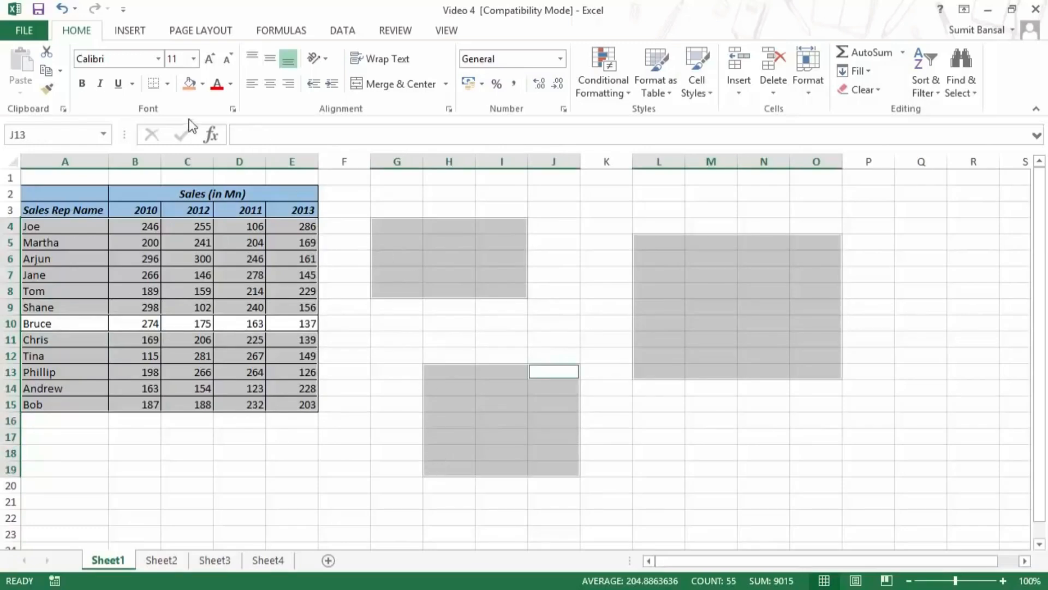
Step: Fill all the selected ranges with orange, undo the fill and select only cell G2
{"action": "left_click", "coordinate": [190, 83]}
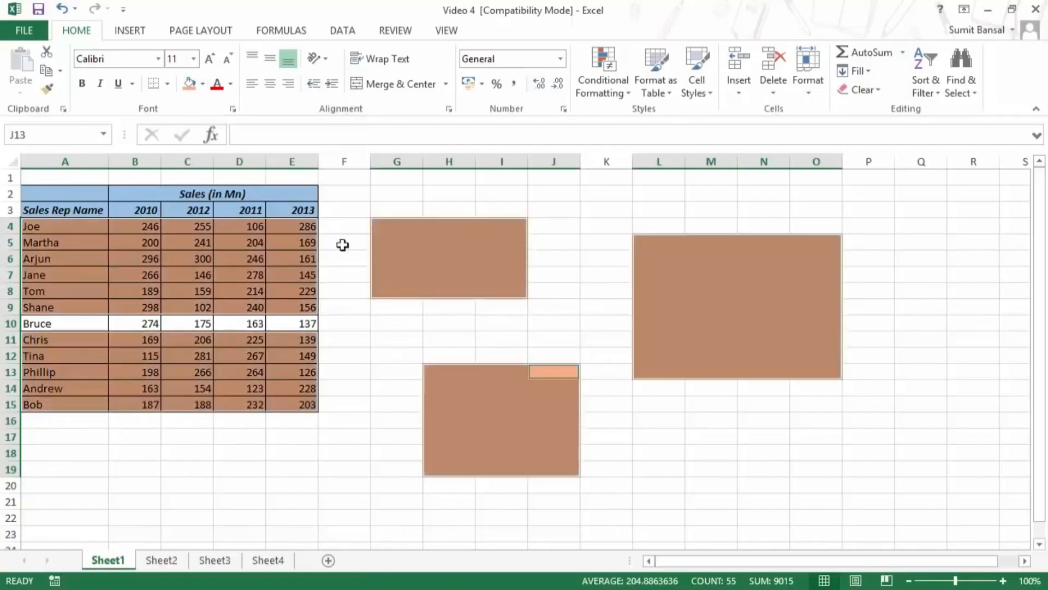
{"action": "key", "text": "ctrl+z"}
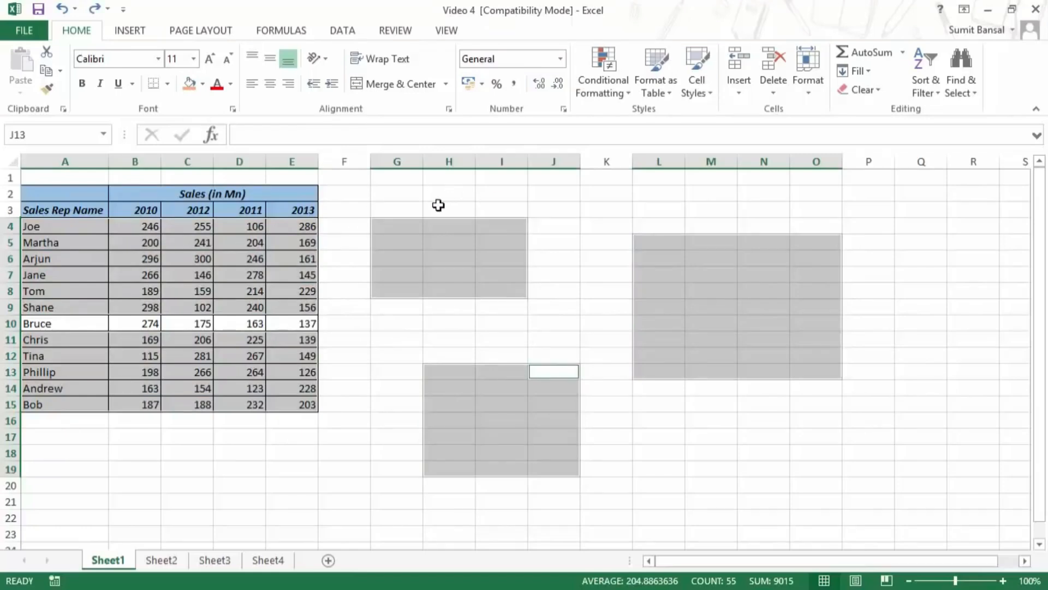
{"action": "left_click", "coordinate": [409, 190]}
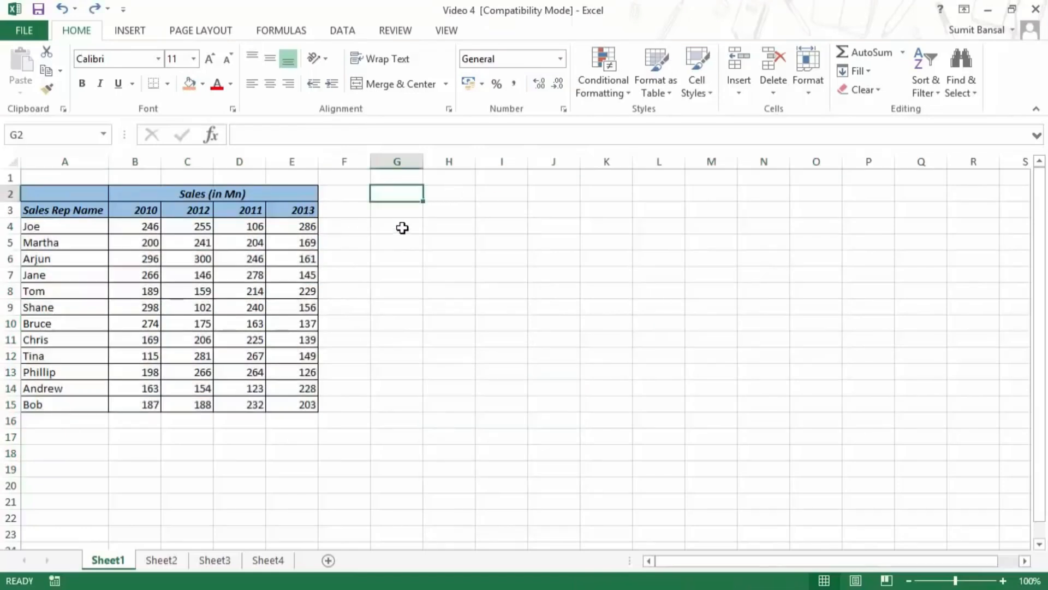
Step: Select the entire column G
{"action": "left_click", "coordinate": [402, 160]}
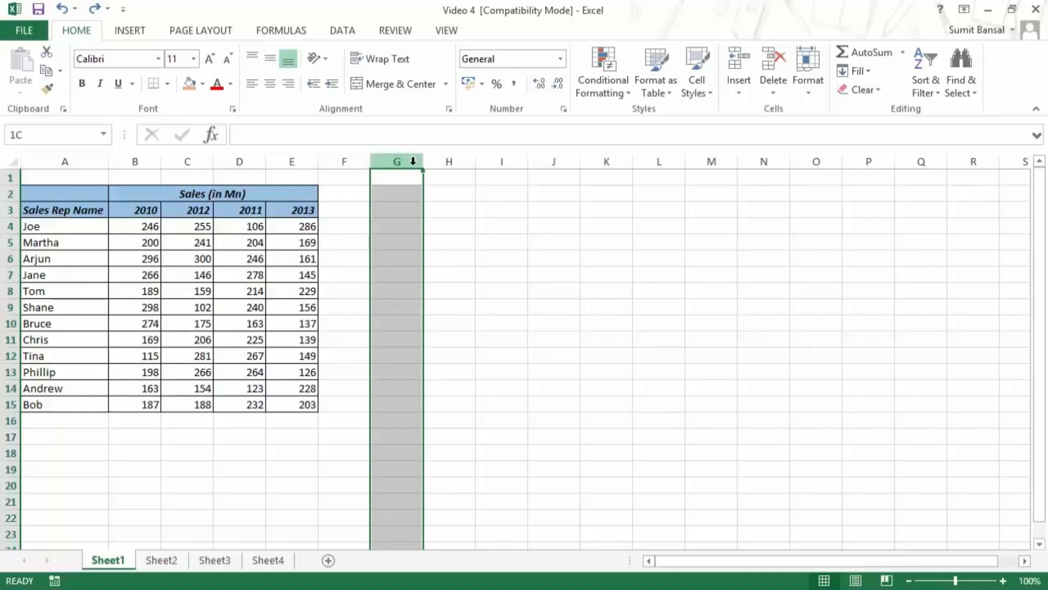
{"action": "mouse_move", "coordinate": [412, 162]}
{"action": "left_mouse_down"}
{"action": "mouse_move", "coordinate": [772, 159]}
{"action": "mouse_move", "coordinate": [413, 159]}
{"action": "left_mouse_up"}
{"action": "mouse_move", "coordinate": [414, 159]}
{"action": "left_mouse_down"}
{"action": "mouse_move", "coordinate": [836, 159]}
{"action": "mouse_move", "coordinate": [409, 159]}
{"action": "left_mouse_up"}
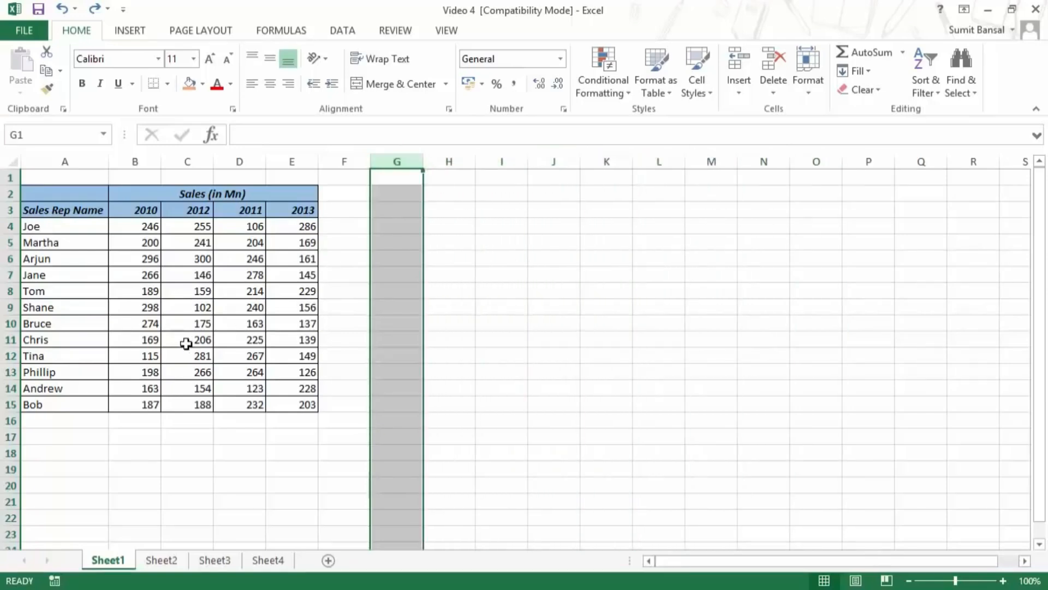
Step: Select the entire row 17, extend the selection five rows down and shrink it back to the single row
{"action": "left_click", "coordinate": [10, 437]}
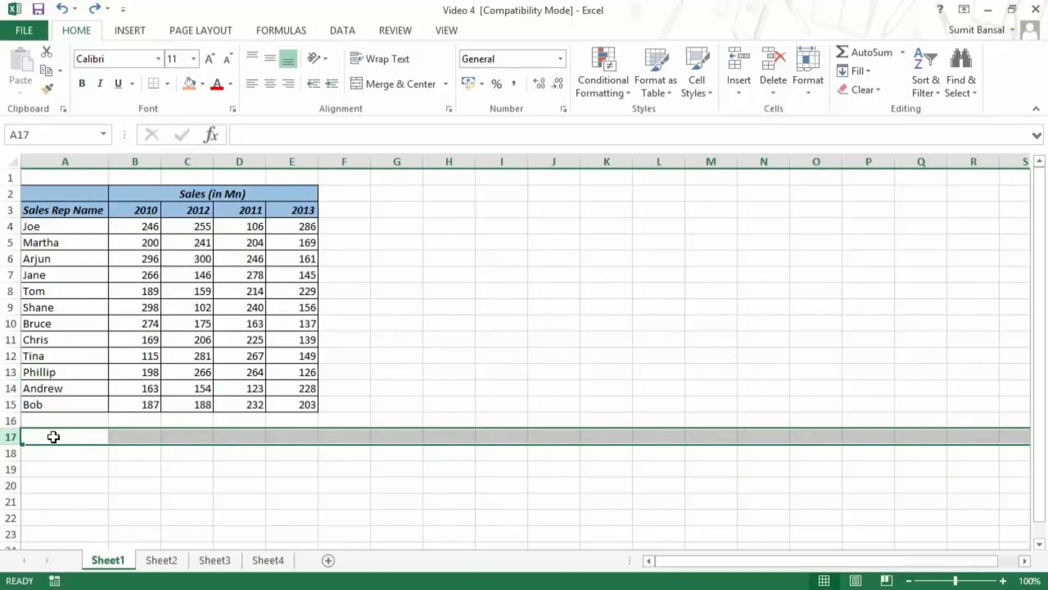
{"action": "key", "text": "shift+Down"}
{"action": "key", "text": "shift+Down"}
{"action": "key", "text": "shift+Down"}
{"action": "key", "text": "shift+Down"}
{"action": "key", "text": "shift+Down"}
{"action": "key", "text": "shift+Up"}
{"action": "key", "text": "shift+Up"}
{"action": "key", "text": "shift+Up"}
{"action": "key", "text": "shift+Up"}
{"action": "key", "text": "shift+Up"}
Step: Select the entire column H starting from cell H5, extend the selection three columns and shrink it back to one
{"action": "left_click", "coordinate": [440, 240]}
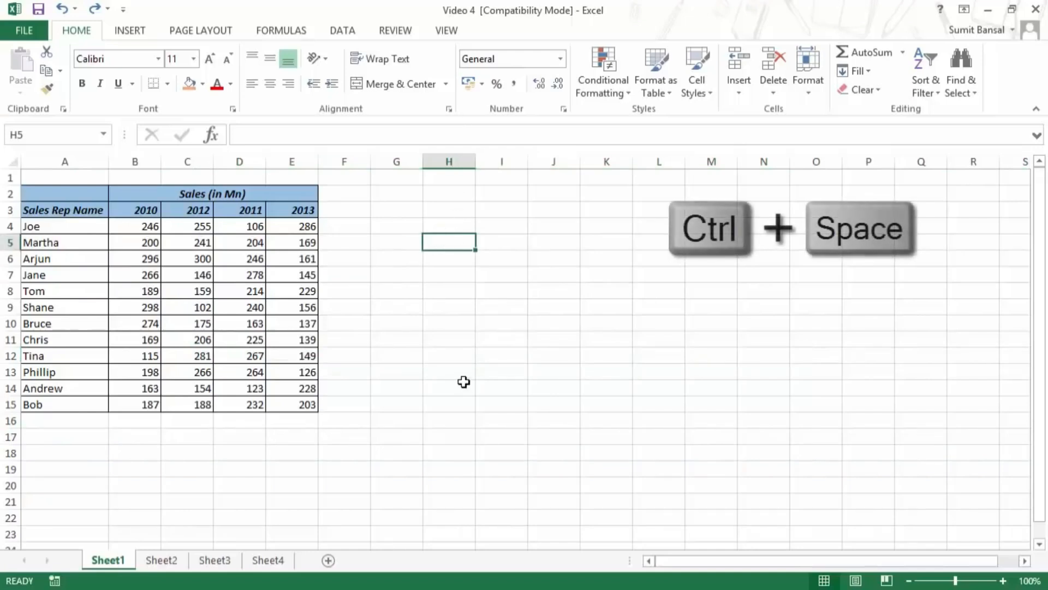
{"action": "key", "text": "ctrl+space"}
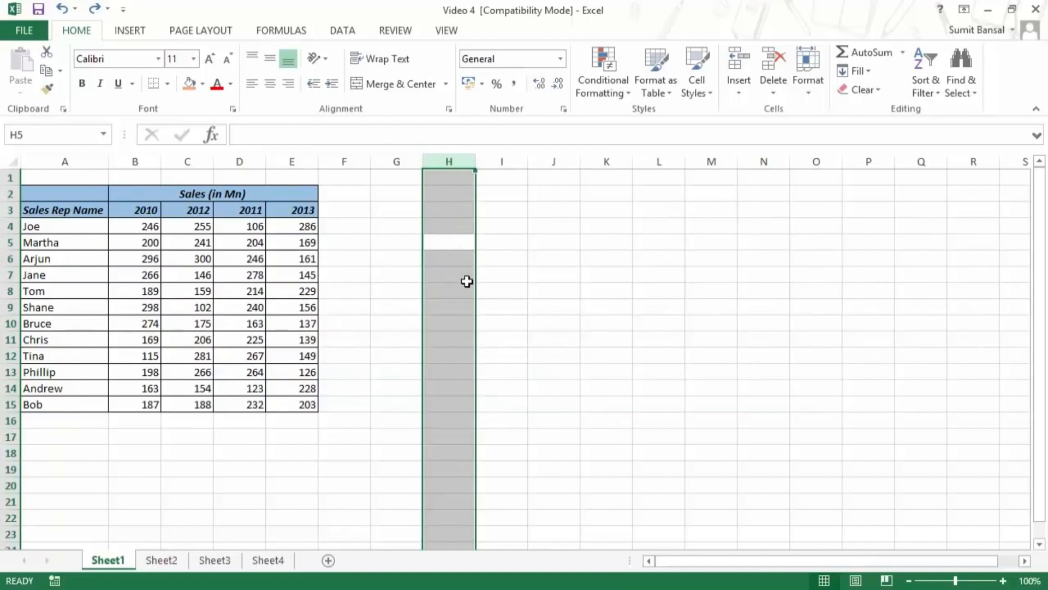
{"action": "key", "text": "shift+Right"}
{"action": "key", "text": "shift+Right"}
{"action": "key", "text": "shift+Right"}
{"action": "key", "text": "shift+Left"}
{"action": "key", "text": "shift+Left"}
{"action": "key", "text": "shift+Left"}
Step: Select the entire row 17 from cell G17, and the whole sales table A2:E15 from cell A7
{"action": "left_click", "coordinate": [390, 440]}
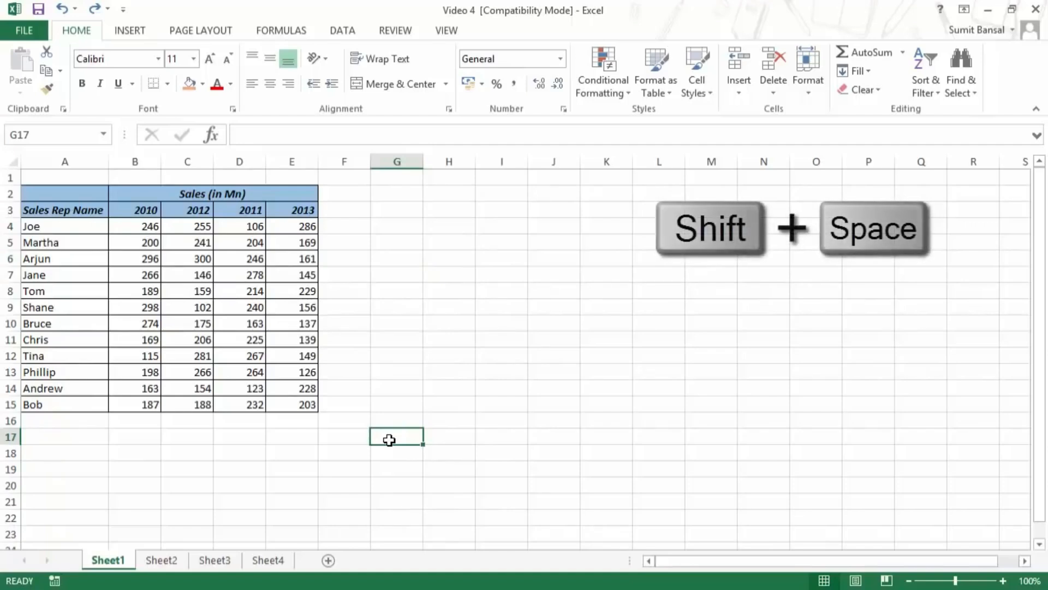
{"action": "key", "text": "shift+space"}
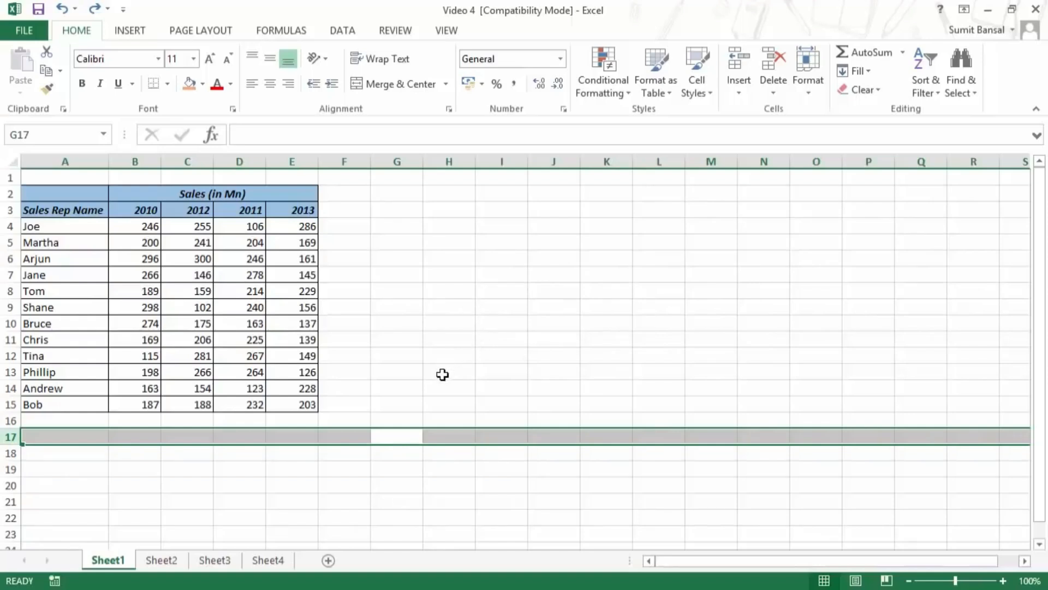
{"action": "left_click", "coordinate": [57, 267]}
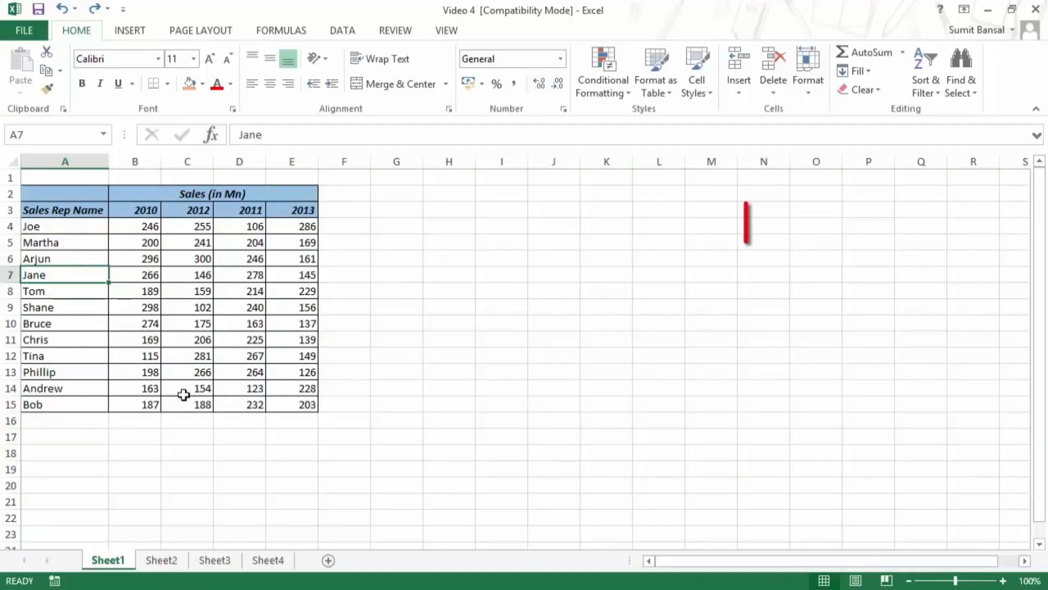
{"action": "key", "text": "ctrl+a"}
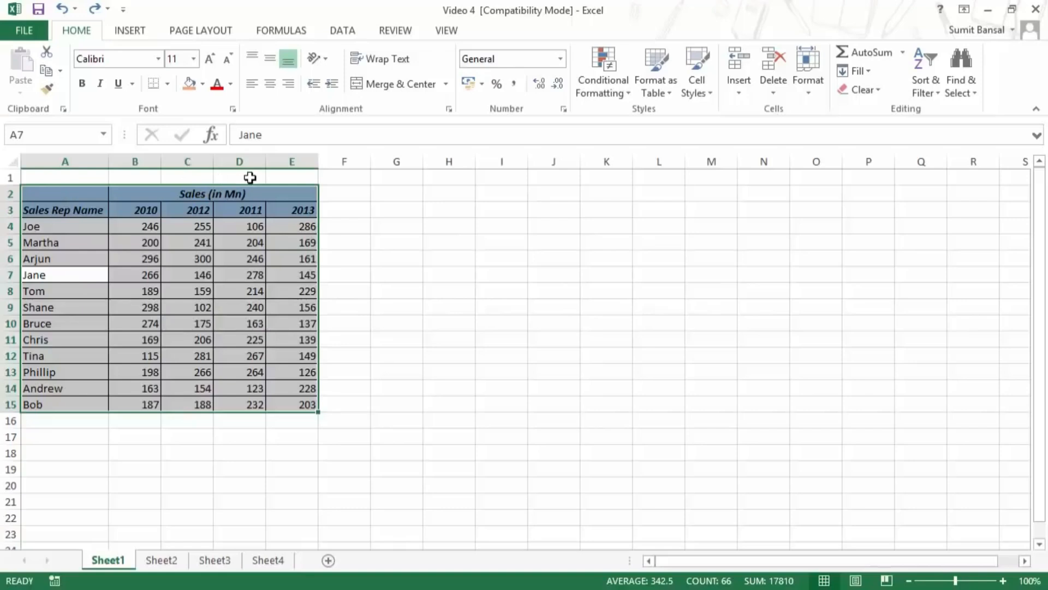
Step: Select in turn the blank row 1, row 16 and column F that border the sales table
{"action": "left_click", "coordinate": [11, 179]}
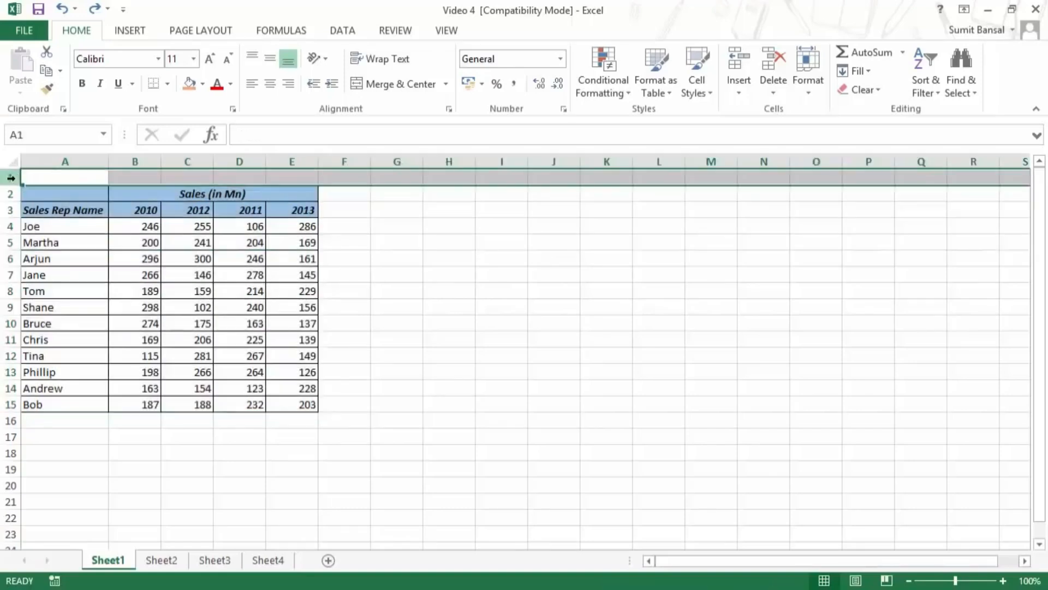
{"action": "left_click", "coordinate": [11, 420]}
{"action": "left_click", "coordinate": [346, 162]}
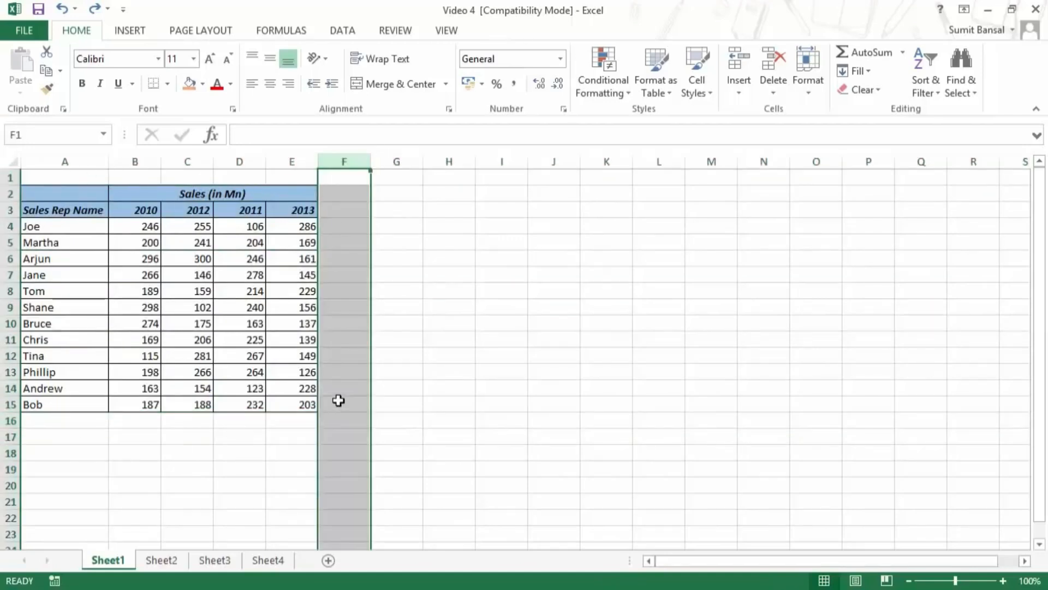
Step: Clear the 2011 data in D3:D15 and select the contiguous data region around cell B7
{"action": "left_click_drag", "start_coordinate": [244, 212], "coordinate": [245, 400]}
{"action": "key", "text": "Delete"}
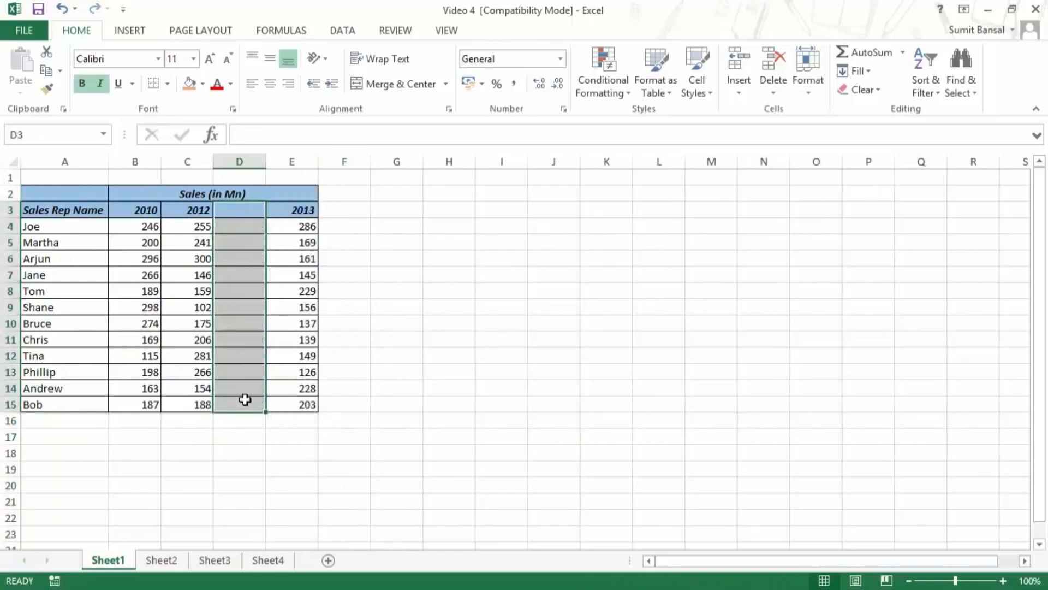
{"action": "left_click", "coordinate": [128, 274]}
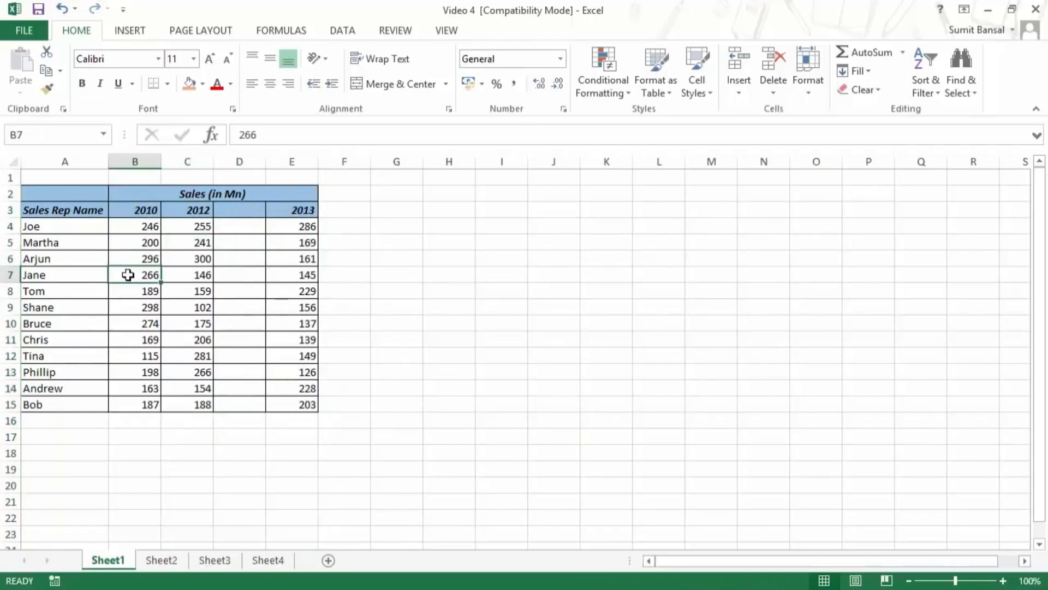
{"action": "key", "text": "ctrl+a"}
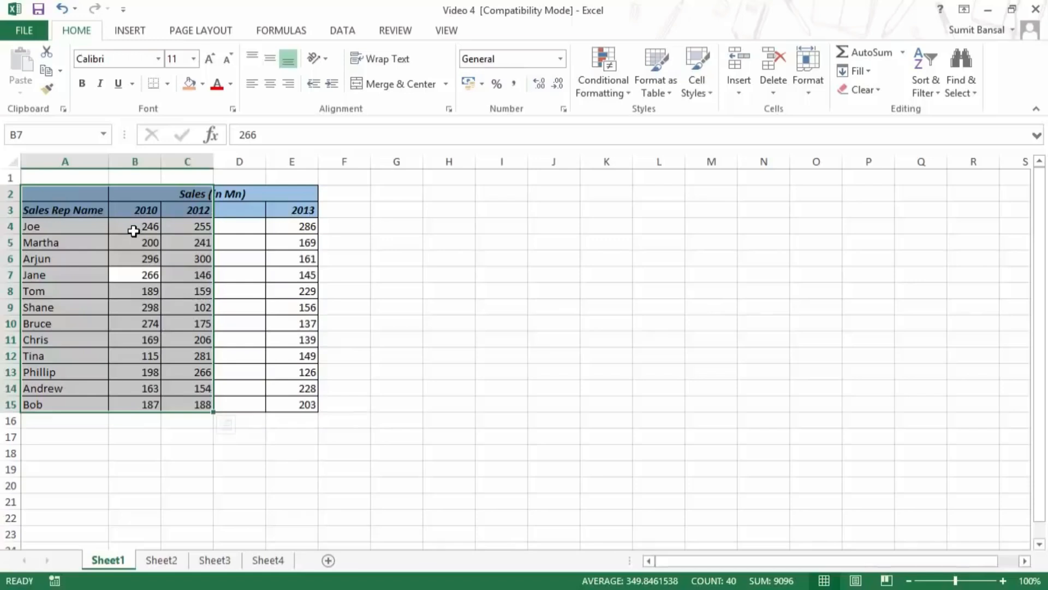
Step: Select the entire worksheet from B7 and again from F4, and undo the clearing of the 2011 data
{"action": "key", "text": "ctrl+a"}
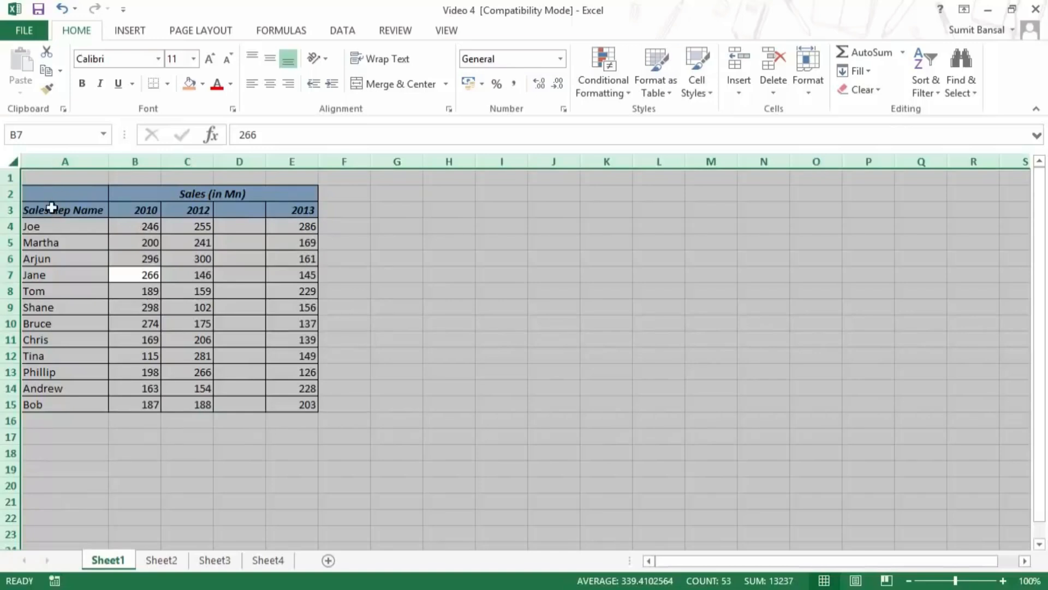
{"action": "left_click", "coordinate": [361, 221]}
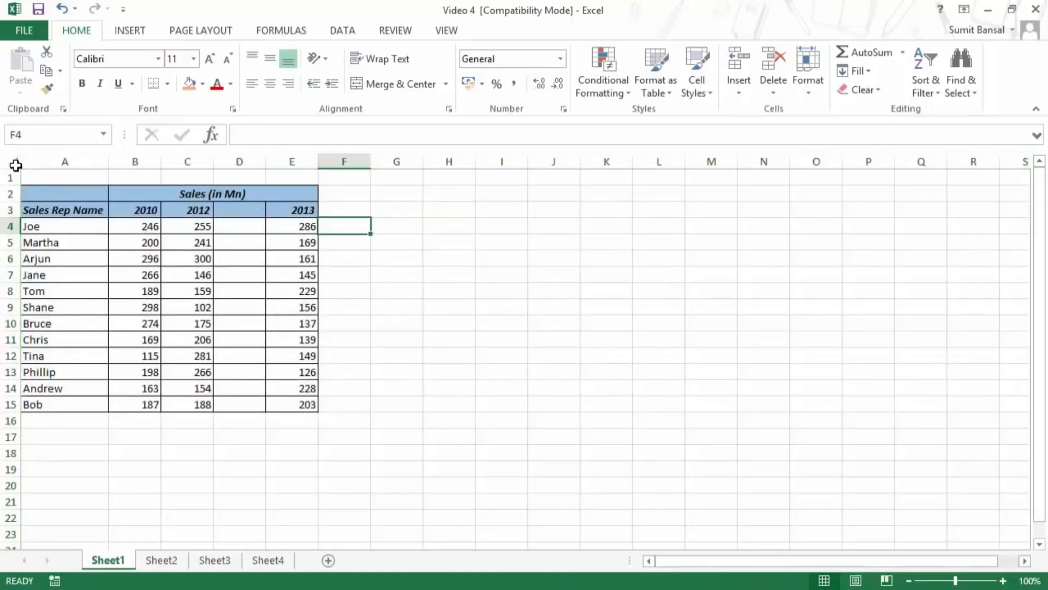
{"action": "left_click", "coordinate": [14, 161]}
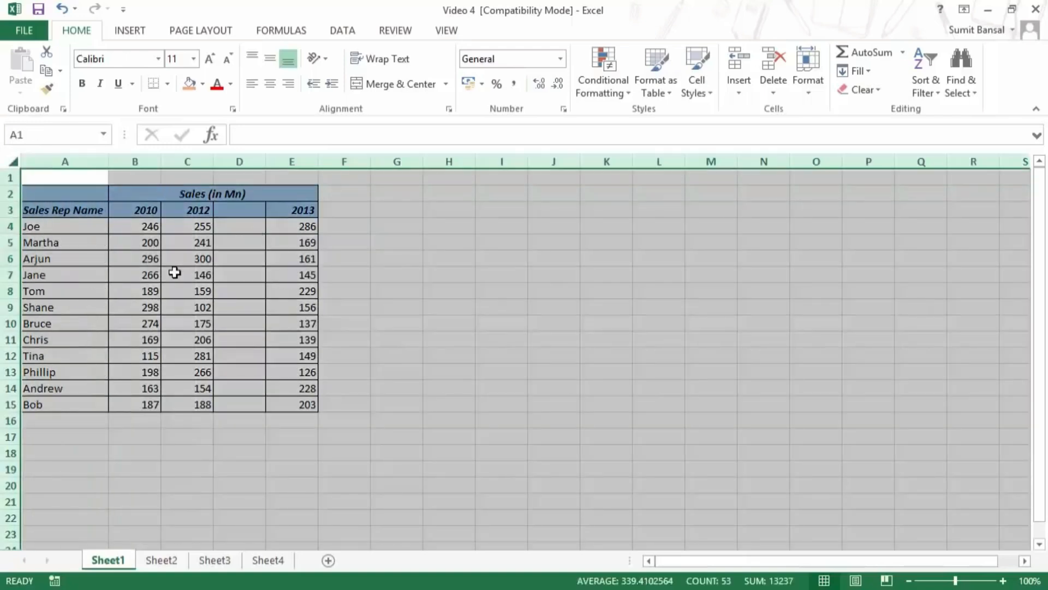
{"action": "key", "text": "ctrl+z"}
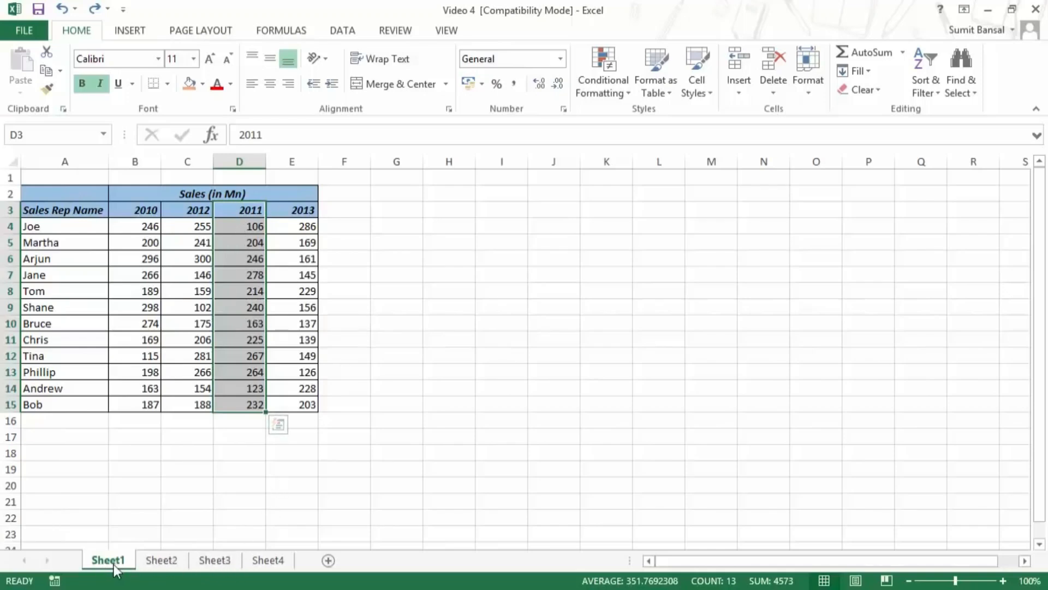
Step: Fill the table header range A2:E3 with orange on Sheet1, Sheet2, Sheet3 and Sheet4 together as a group
{"action": "left_click_drag", "start_coordinate": [62, 191], "coordinate": [290, 212]}
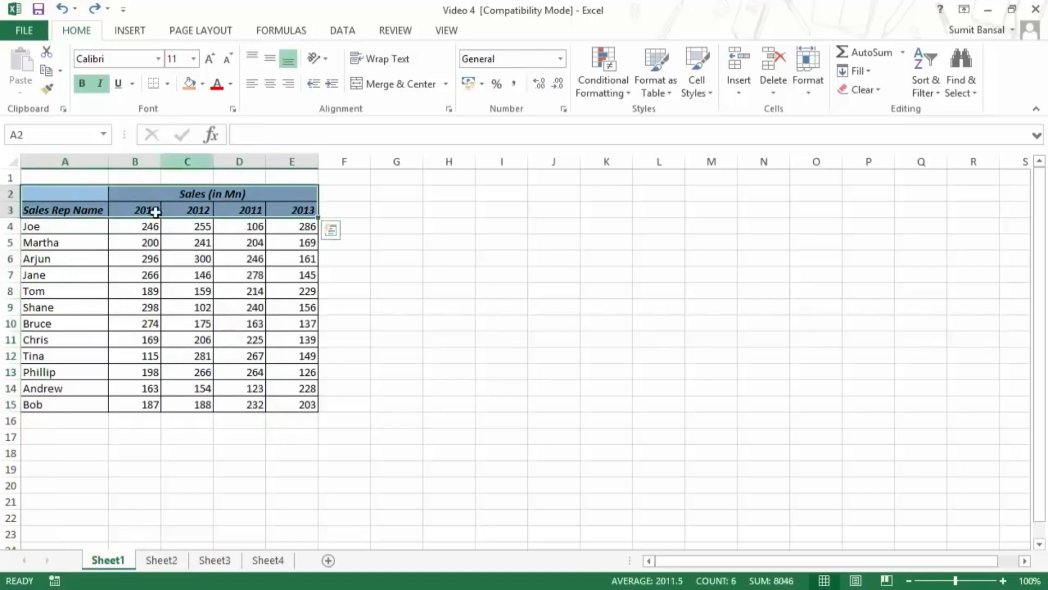
{"action": "left_click", "coordinate": [163, 564], "text": "ctrl"}
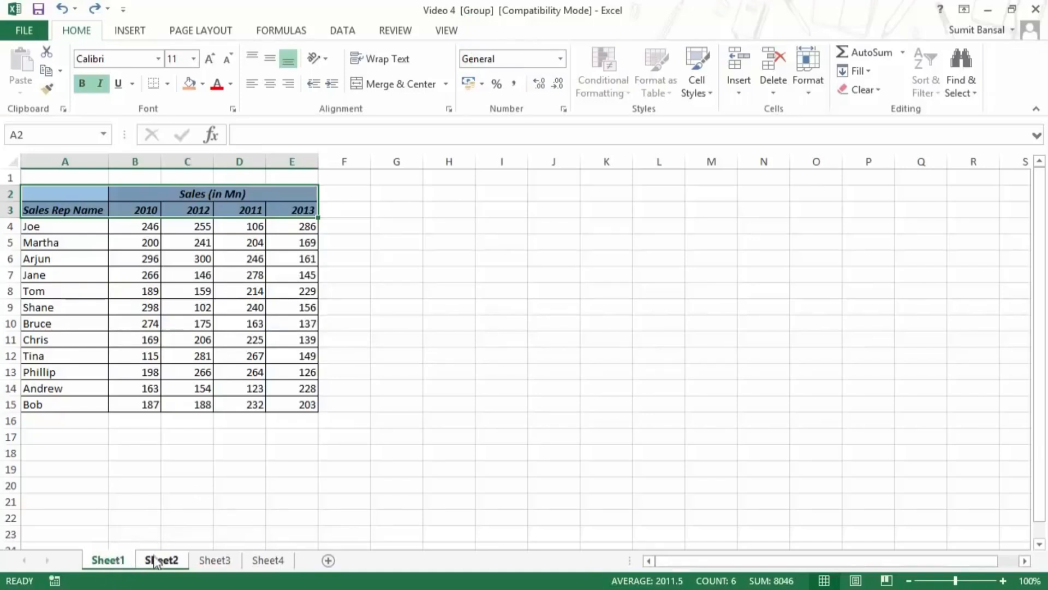
{"action": "left_click", "coordinate": [207, 559], "text": "ctrl"}
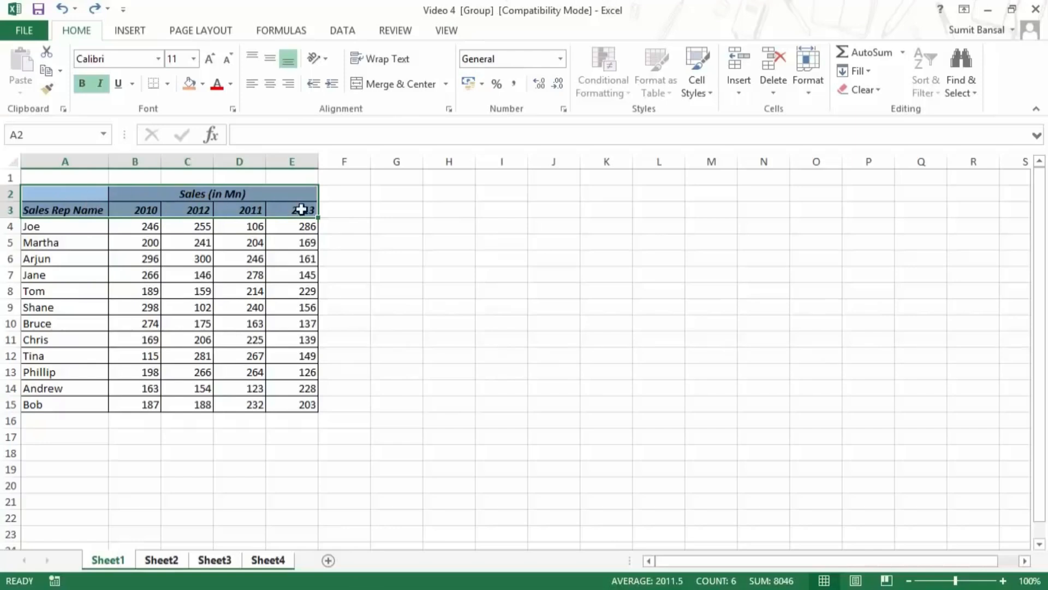
{"action": "left_click", "coordinate": [187, 84]}
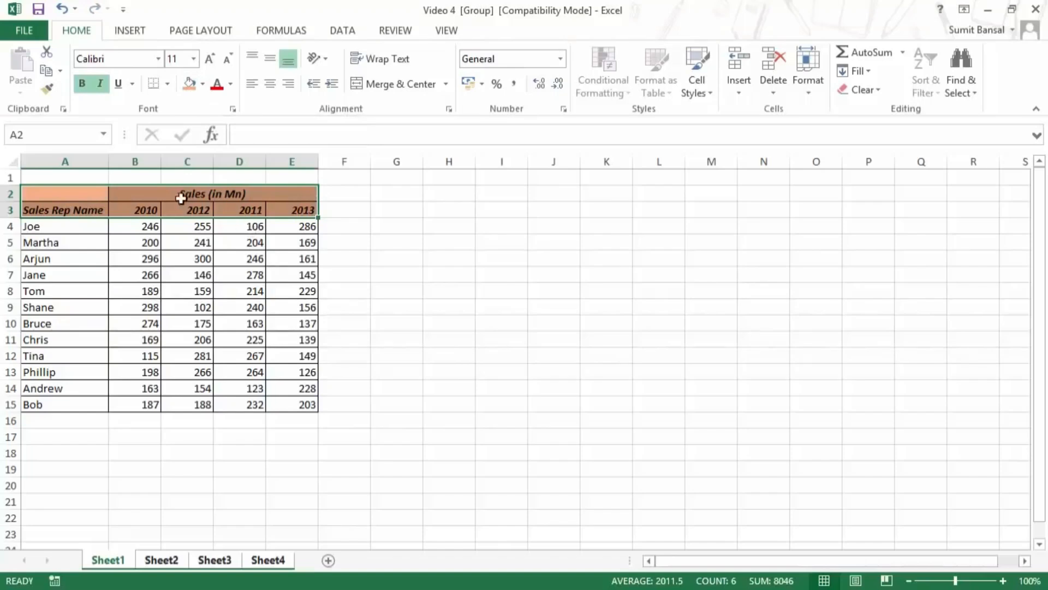
Step: Check the header fill on Sheet2, Sheet3 and Sheet4, and return to Sheet1
{"action": "left_click", "coordinate": [156, 560]}
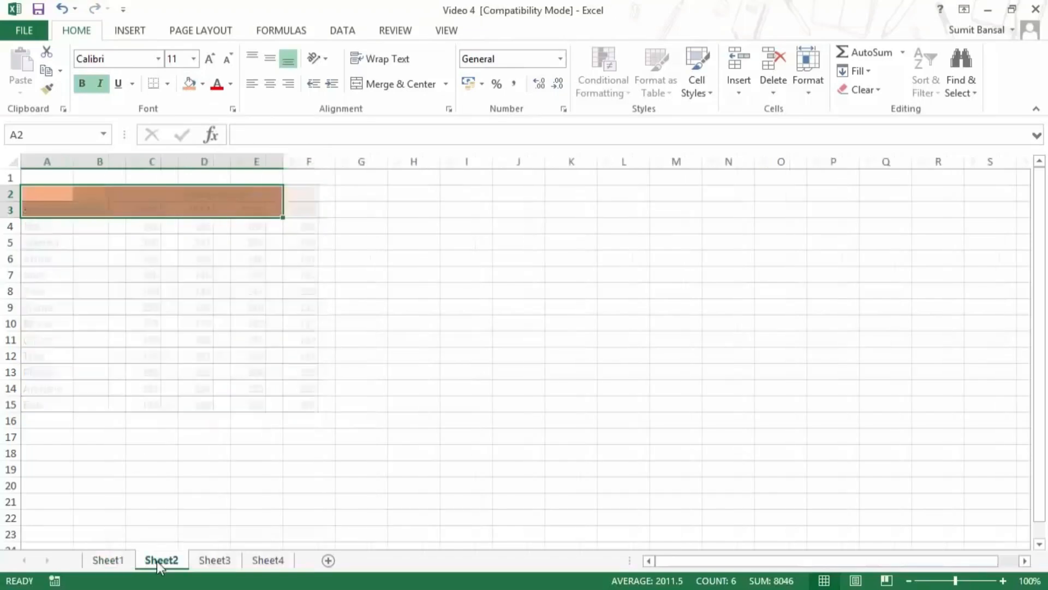
{"action": "left_click", "coordinate": [228, 562]}
{"action": "left_click", "coordinate": [260, 562]}
{"action": "left_click", "coordinate": [233, 561]}
{"action": "left_click", "coordinate": [160, 561]}
{"action": "left_click", "coordinate": [130, 562]}
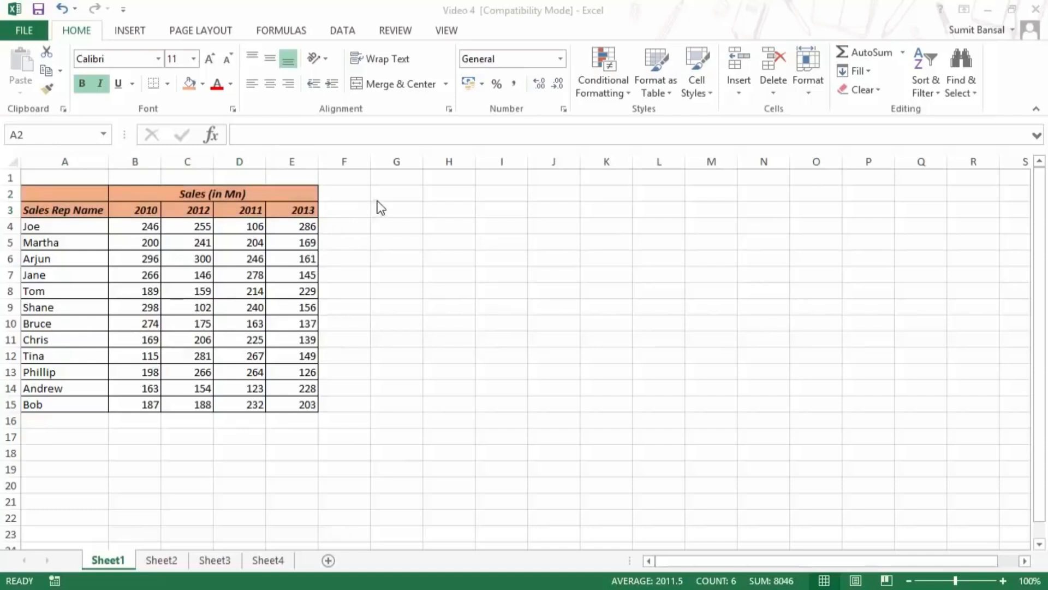
Step: Insert a blank column at column G on Sheet1
{"action": "left_click", "coordinate": [401, 163]}
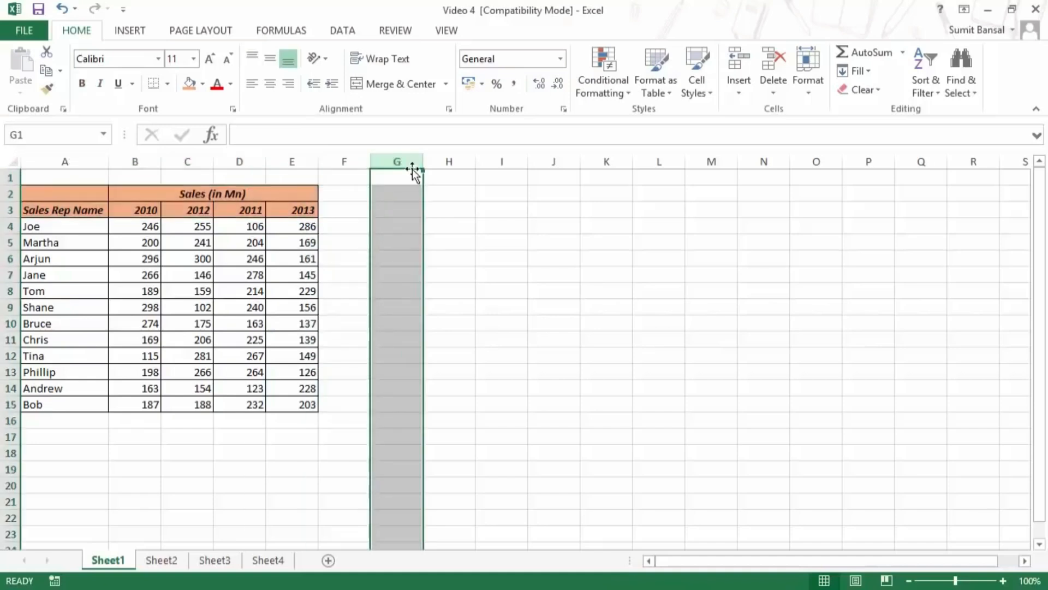
{"action": "right_click", "coordinate": [409, 161]}
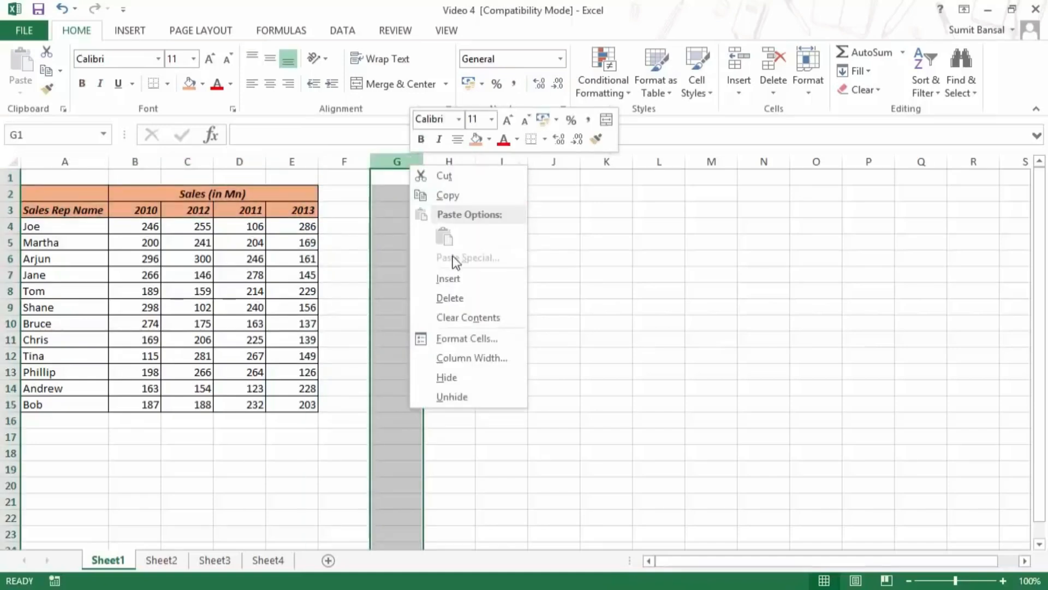
{"action": "left_click", "coordinate": [470, 280]}
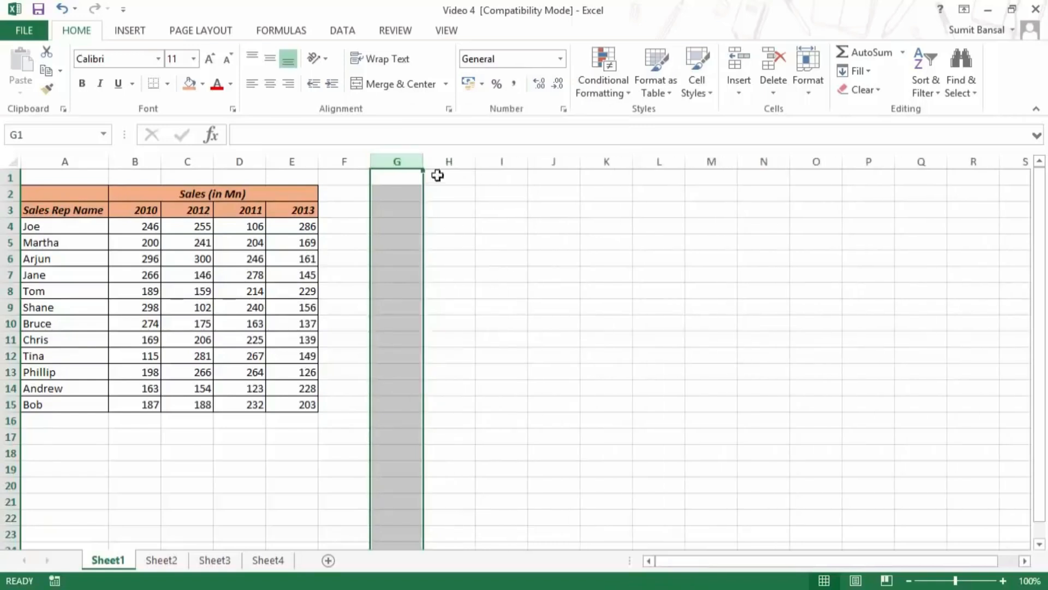
Step: Fill the range G1:G16 with orange and insert a new column before it
{"action": "left_click_drag", "start_coordinate": [406, 177], "coordinate": [404, 421]}
{"action": "left_click", "coordinate": [191, 85]}
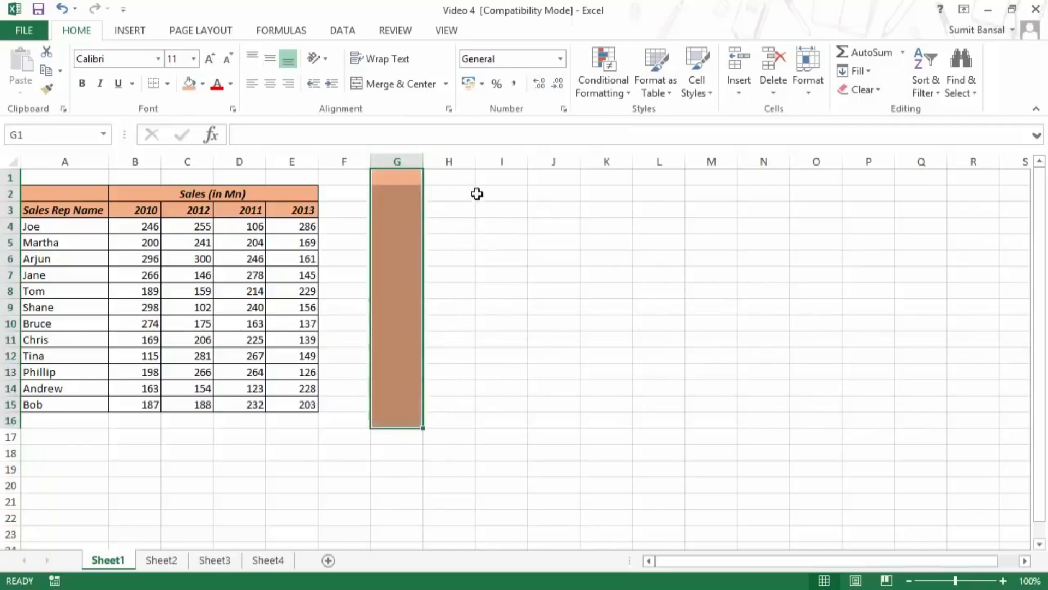
{"action": "left_click", "coordinate": [396, 163]}
{"action": "right_click", "coordinate": [396, 164]}
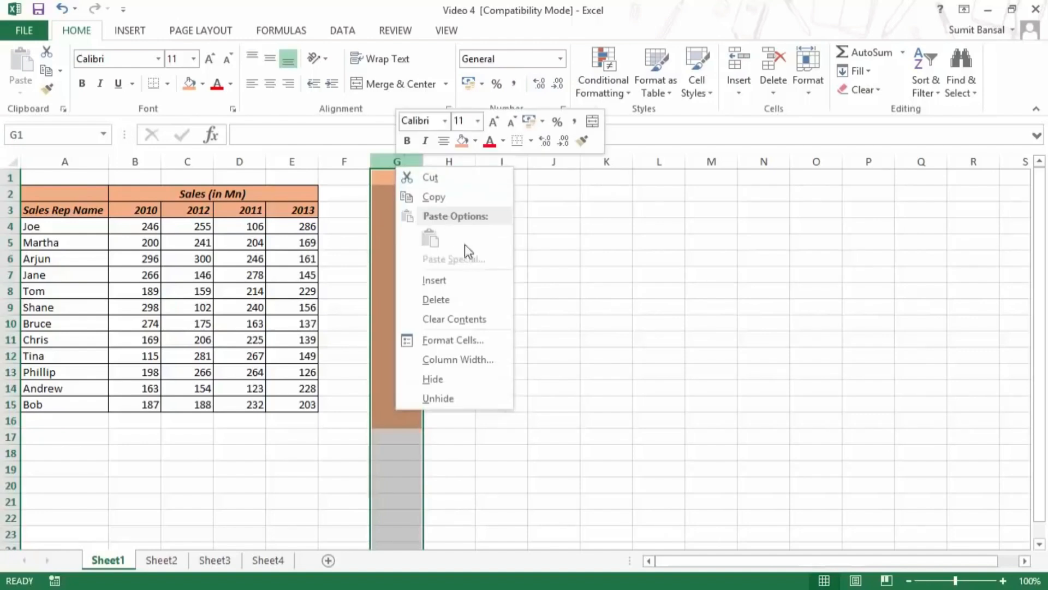
{"action": "left_click", "coordinate": [463, 281]}
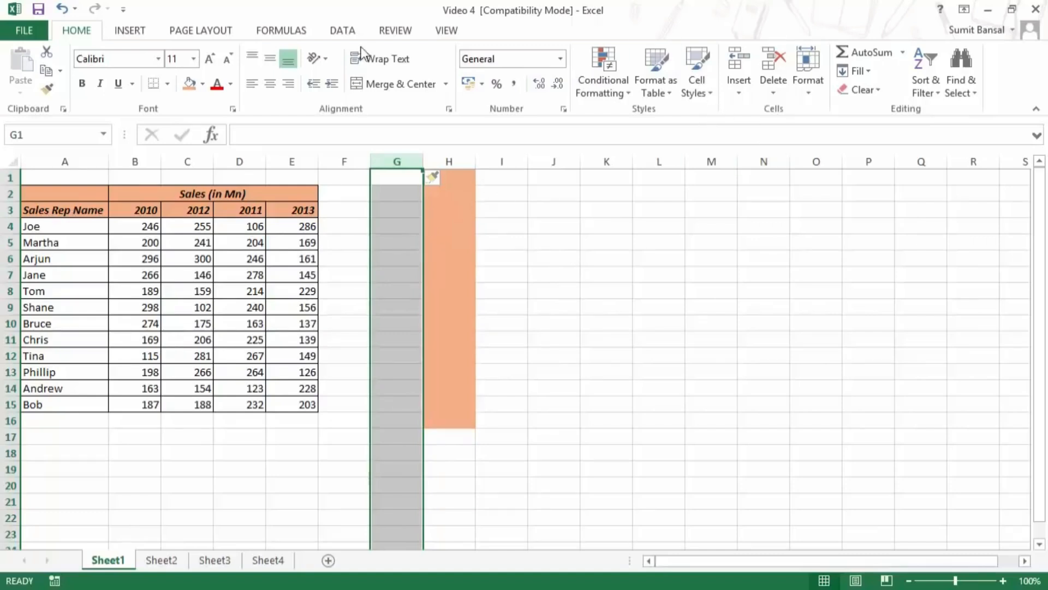
Step: Insert another blank column at the selected column G on Sheet1
{"action": "left_click", "coordinate": [745, 90]}
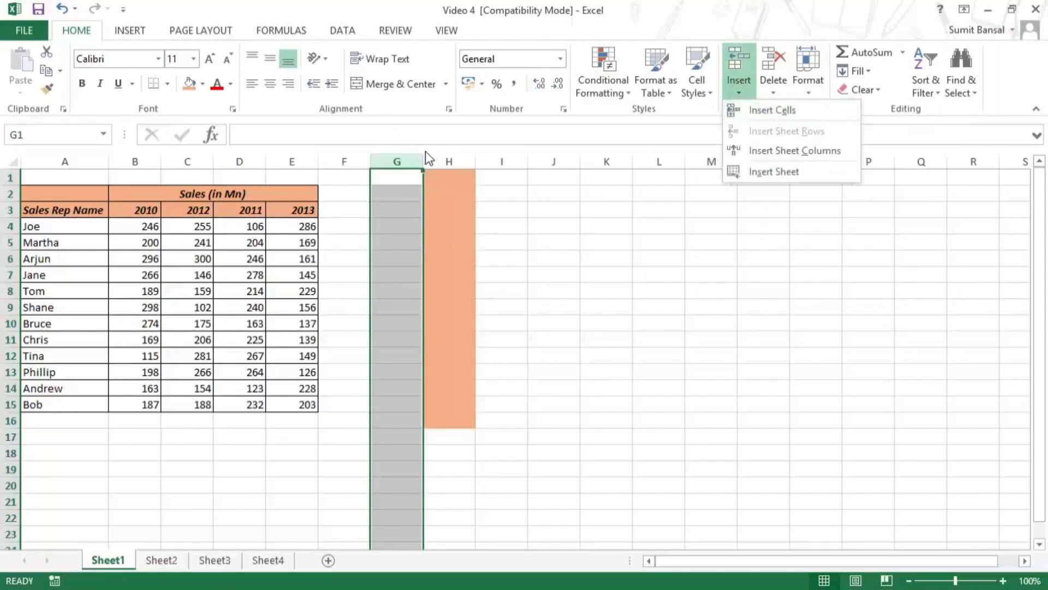
{"action": "left_click", "coordinate": [787, 109]}
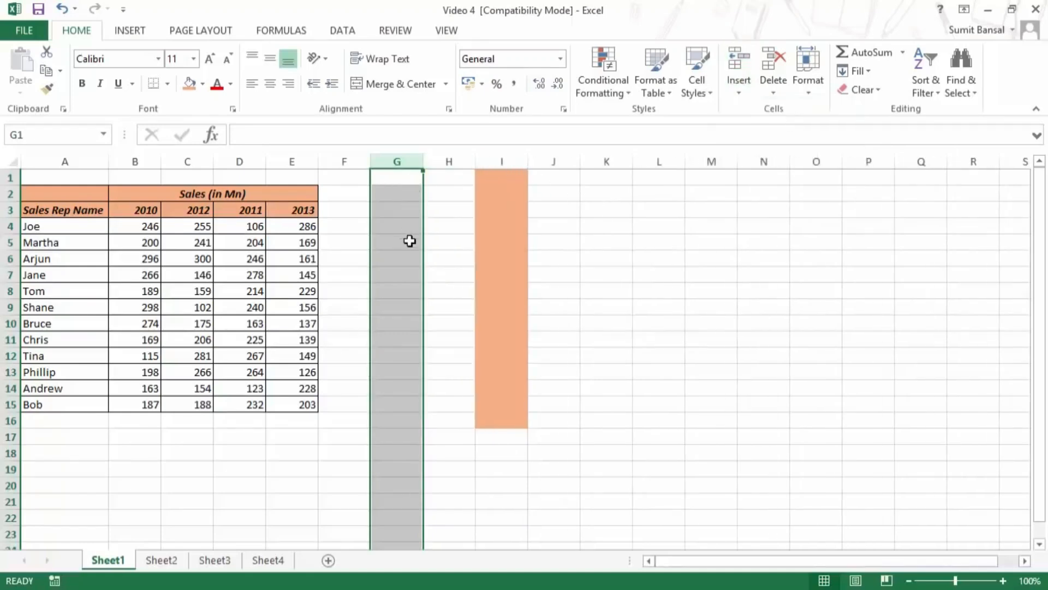
Step: Examine the Insert options for the range G3:G10 and leave them without inserting cells
{"action": "left_click", "coordinate": [408, 214]}
{"action": "left_click_drag", "start_coordinate": [407, 214], "coordinate": [407, 323]}
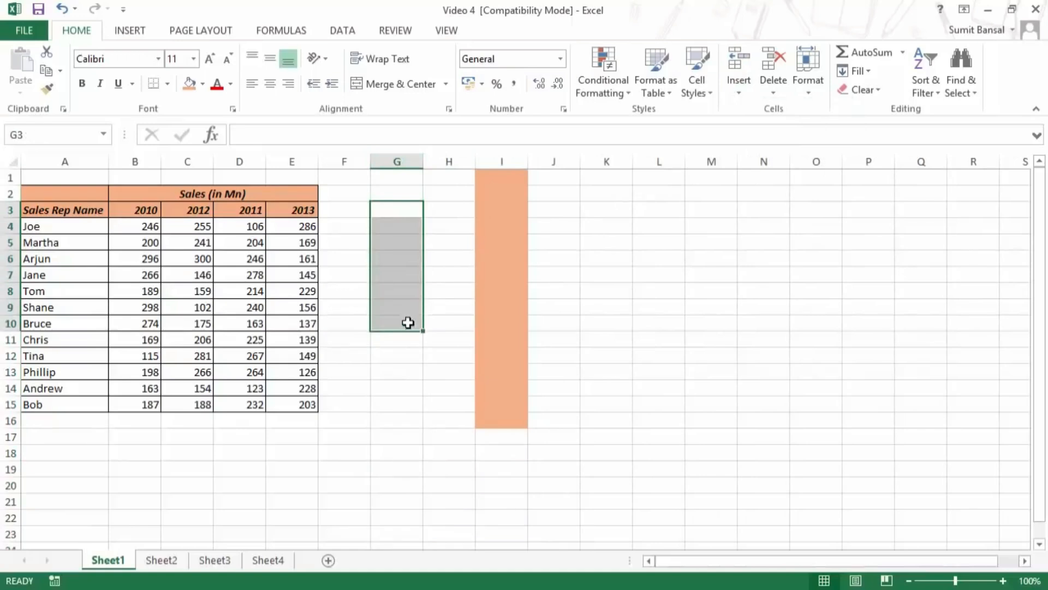
{"action": "left_click", "coordinate": [738, 93]}
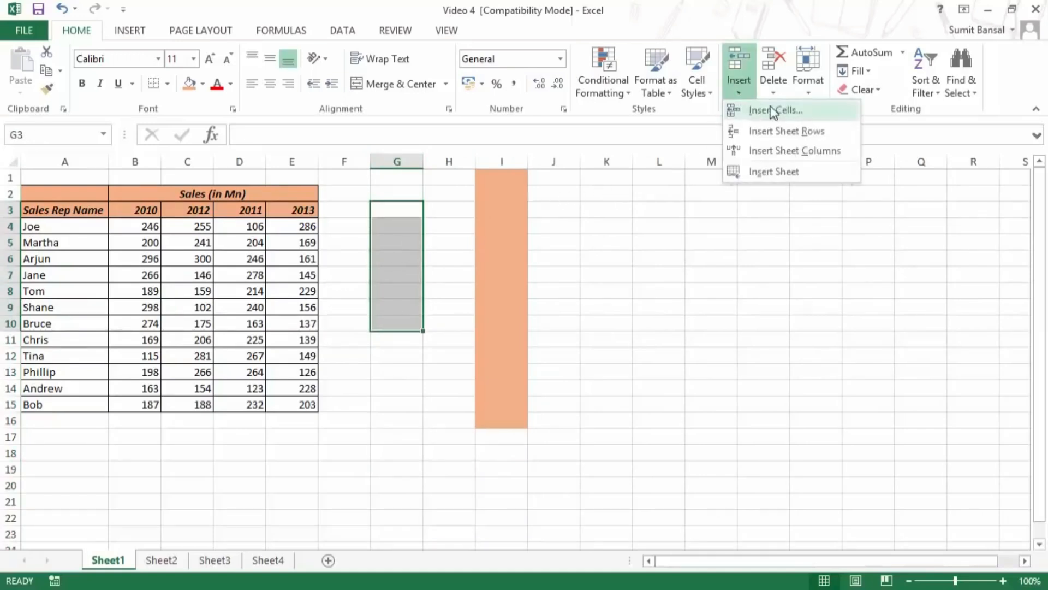
{"action": "left_click", "coordinate": [808, 112]}
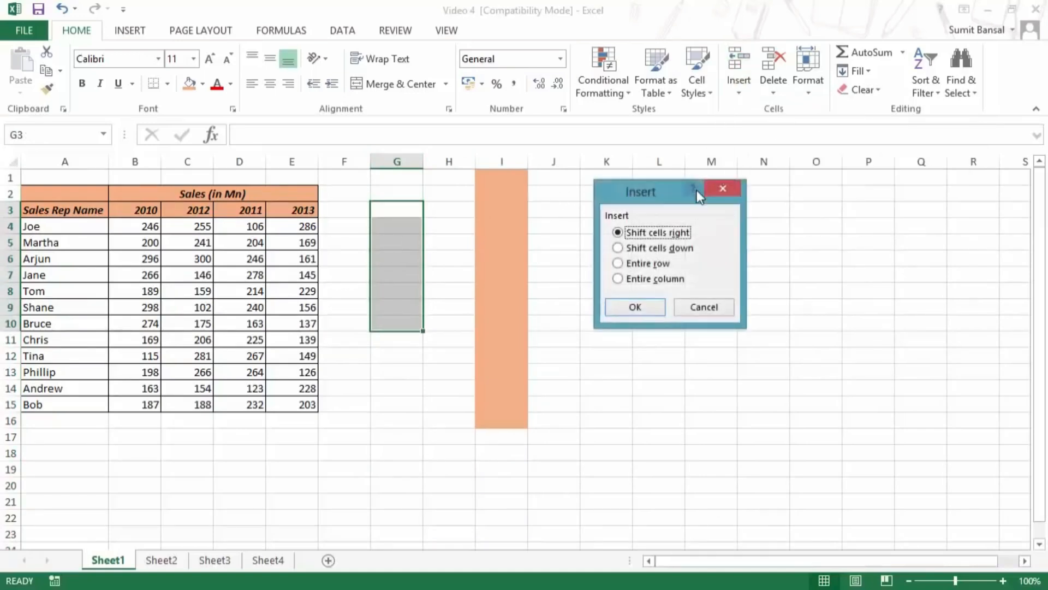
{"action": "left_click_drag", "start_coordinate": [644, 189], "coordinate": [614, 191]}
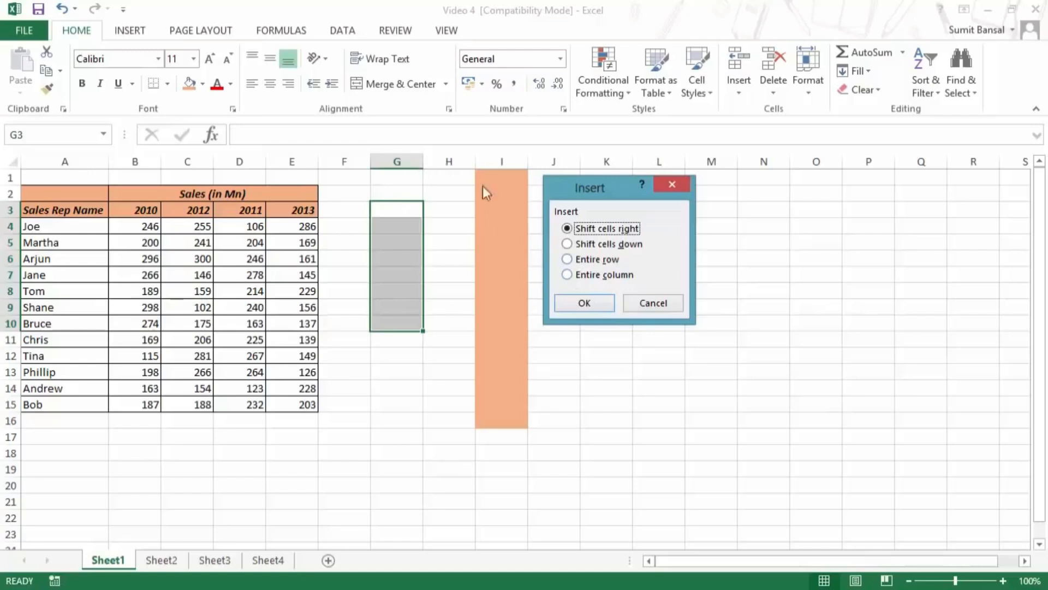
{"action": "left_click", "coordinate": [643, 308]}
Step: Enter the numbers 1, 2, 3, 4 and 5 in cells G3 to G7
{"action": "left_click", "coordinate": [404, 213]}
{"action": "type", "text": "1"}
{"action": "key", "text": "Return"}
{"action": "type", "text": "2"}
{"action": "key", "text": "Return"}
{"action": "type", "text": "3"}
{"action": "key", "text": "Return"}
{"action": "type", "text": "4 5"}
{"action": "key", "text": "Up"}
{"action": "key", "text": "Up"}
{"action": "key", "text": "Up"}
{"action": "key", "text": "Up"}
{"action": "key", "text": "Up"}
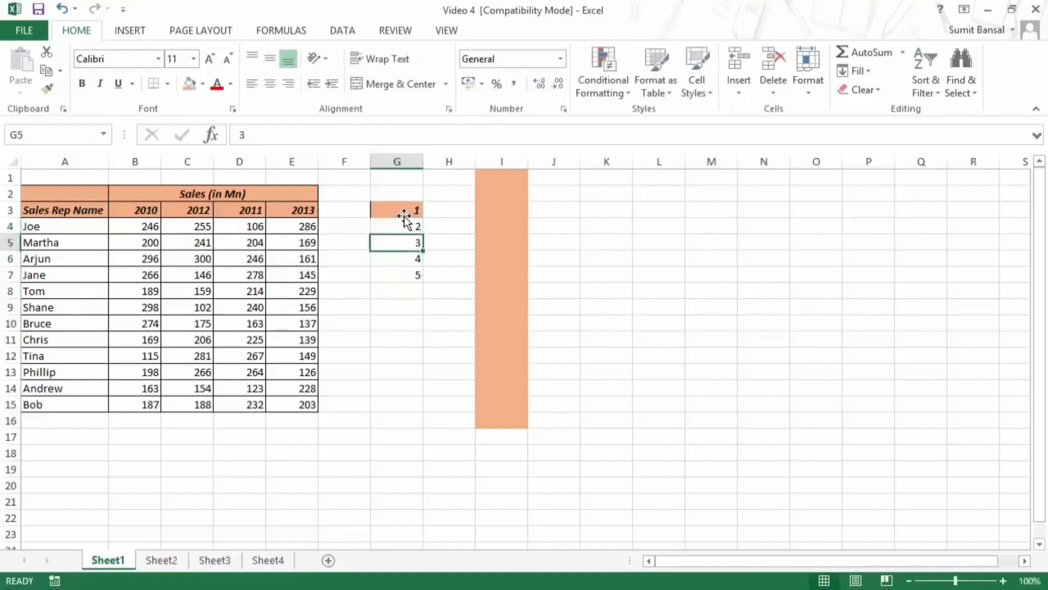
Step: Clear the formatting of the range G3:G7, keeping its numbers
{"action": "key", "text": "shift+Down"}
{"action": "key", "text": "shift+Down"}
{"action": "key", "text": "shift+Down"}
{"action": "key", "text": "shift+Down"}
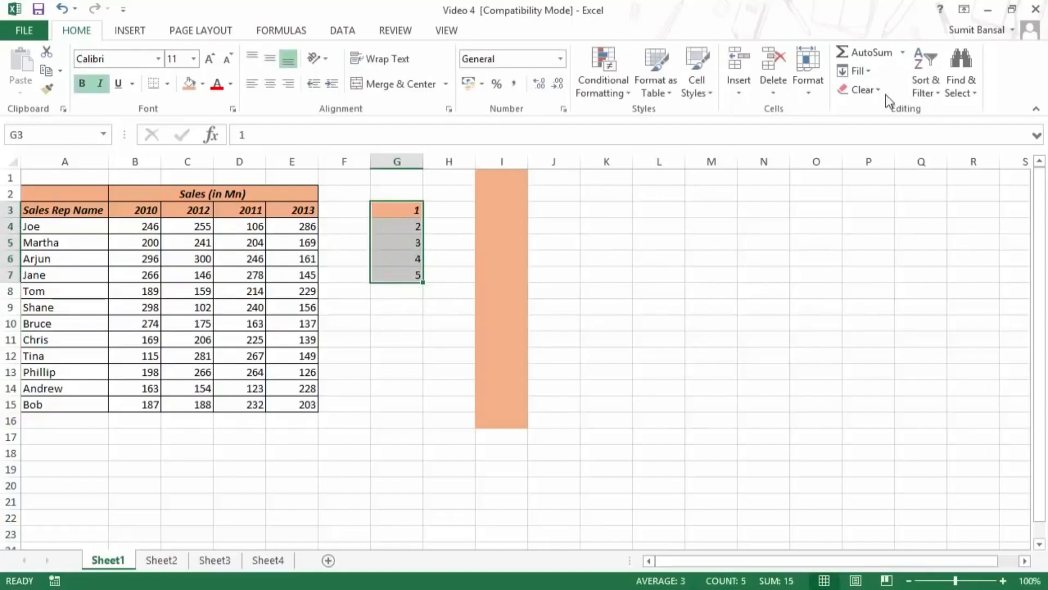
{"action": "left_click", "coordinate": [865, 90]}
{"action": "left_click", "coordinate": [898, 129]}
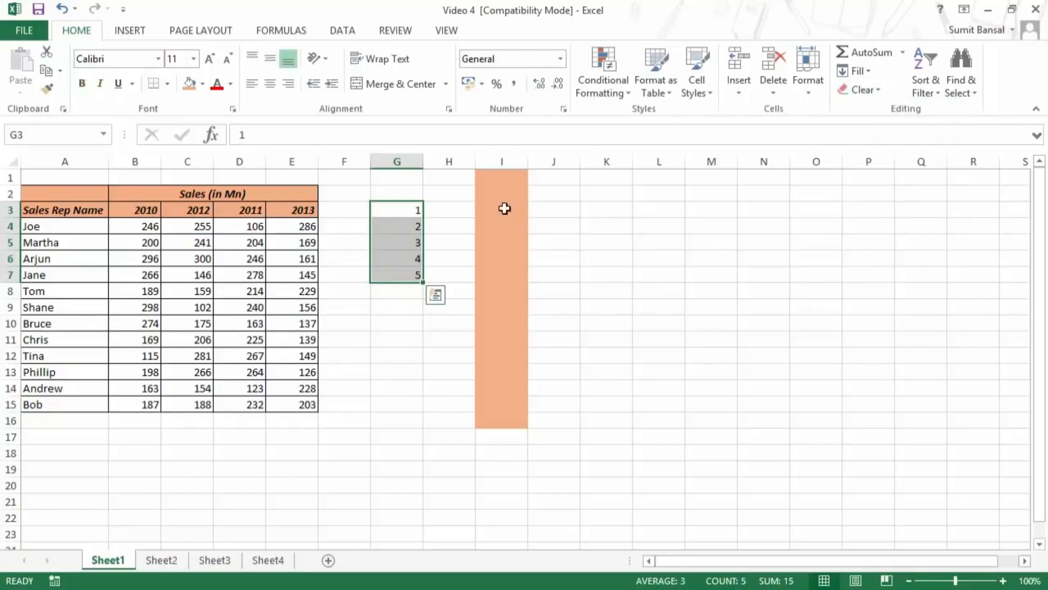
Step: Insert blank cells at G3:G7 with the Shift cells right option, and undo the insertion
{"action": "left_click", "coordinate": [740, 94]}
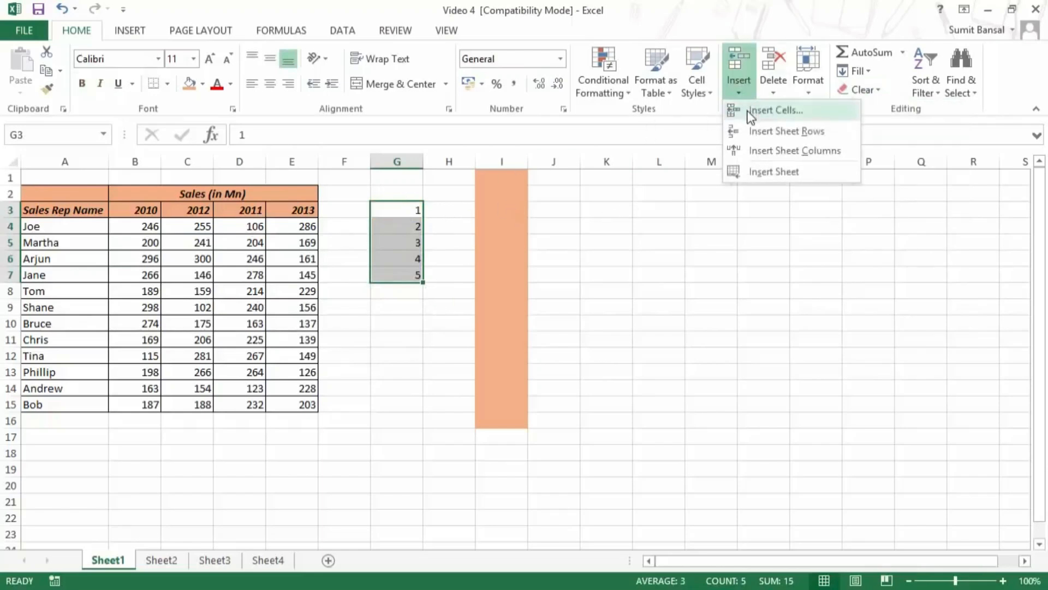
{"action": "left_click", "coordinate": [748, 112]}
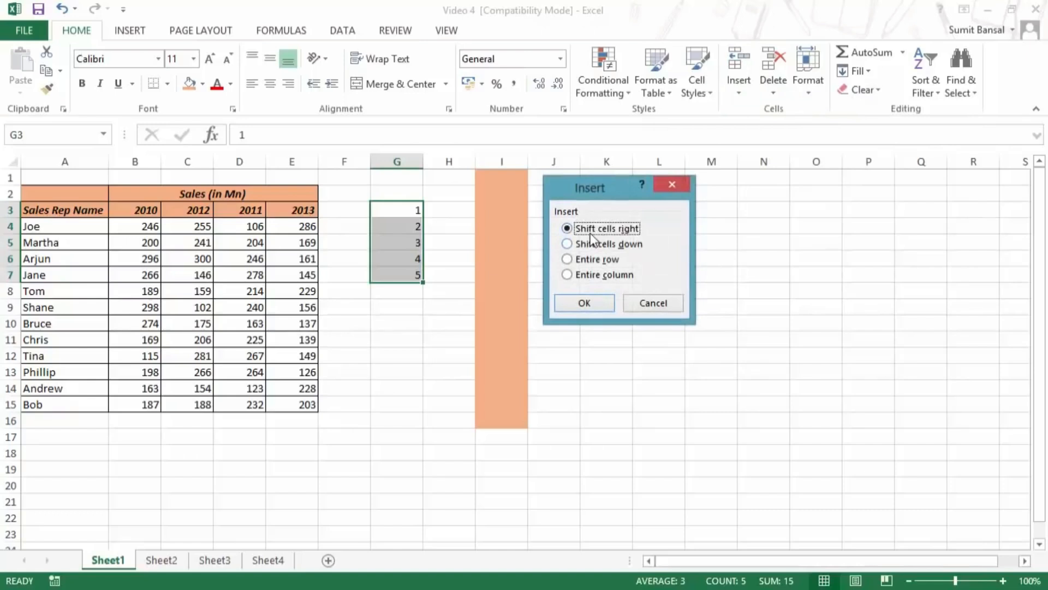
{"action": "left_click", "coordinate": [592, 308]}
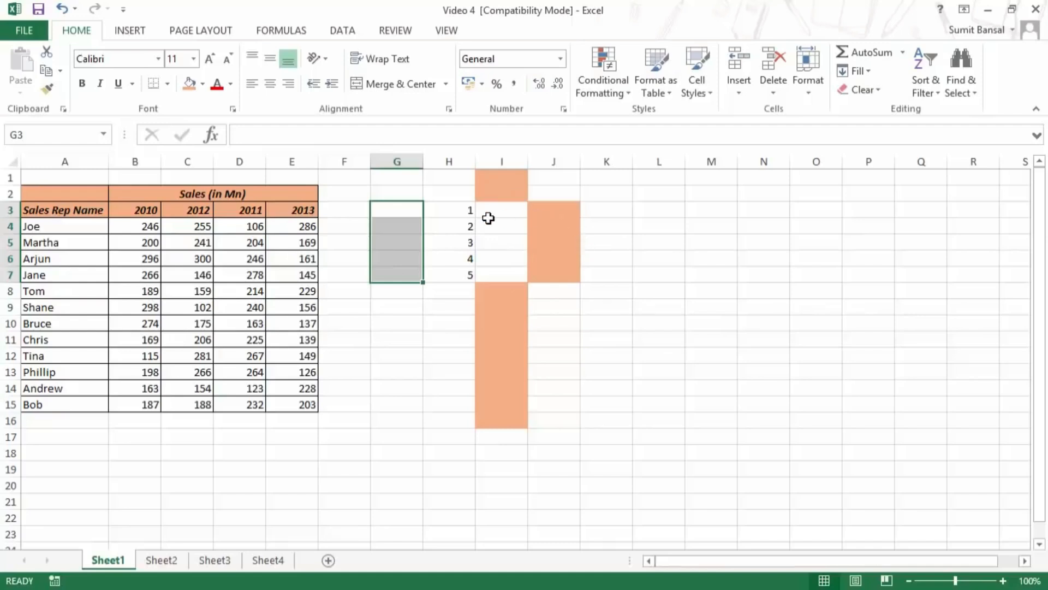
{"action": "key", "text": "ctrl+z"}
Step: Insert blank cells at G3:G7 with the Shift cells down option, and undo the insertion
{"action": "left_click", "coordinate": [741, 88]}
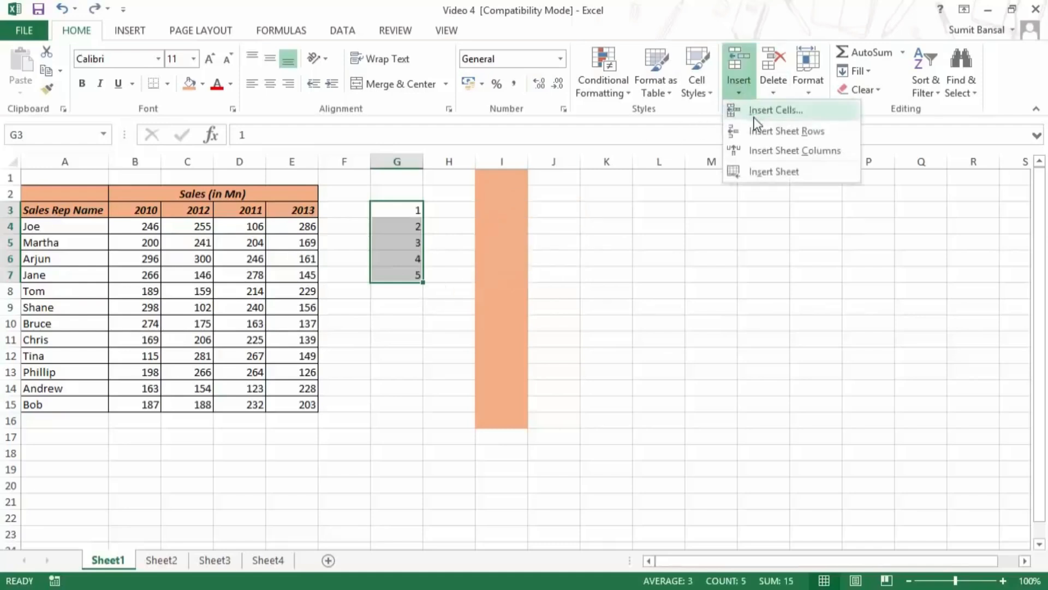
{"action": "left_click", "coordinate": [757, 112]}
{"action": "left_click", "coordinate": [598, 255]}
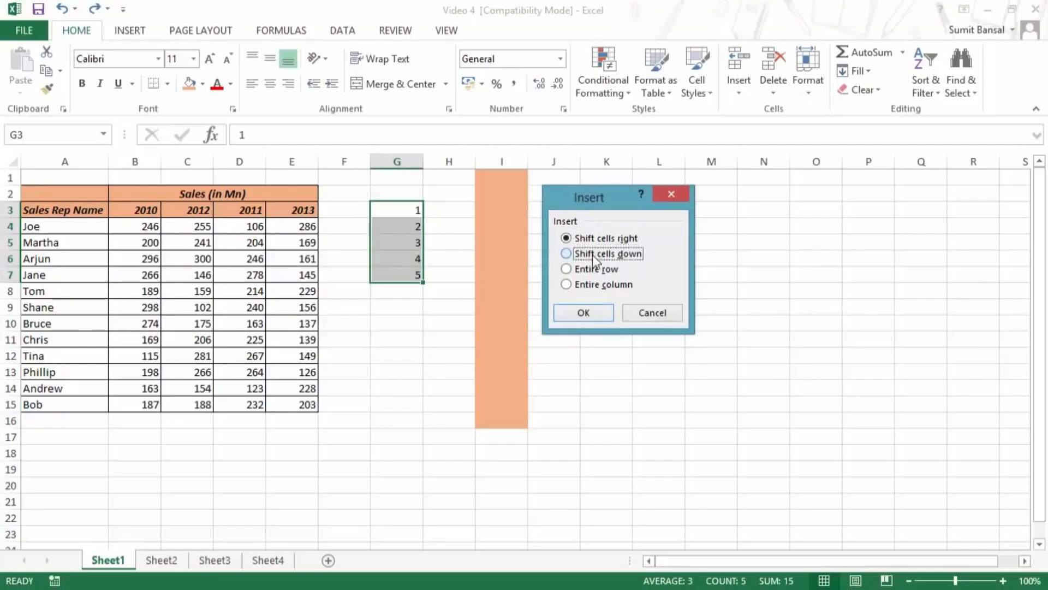
{"action": "left_click", "coordinate": [595, 310]}
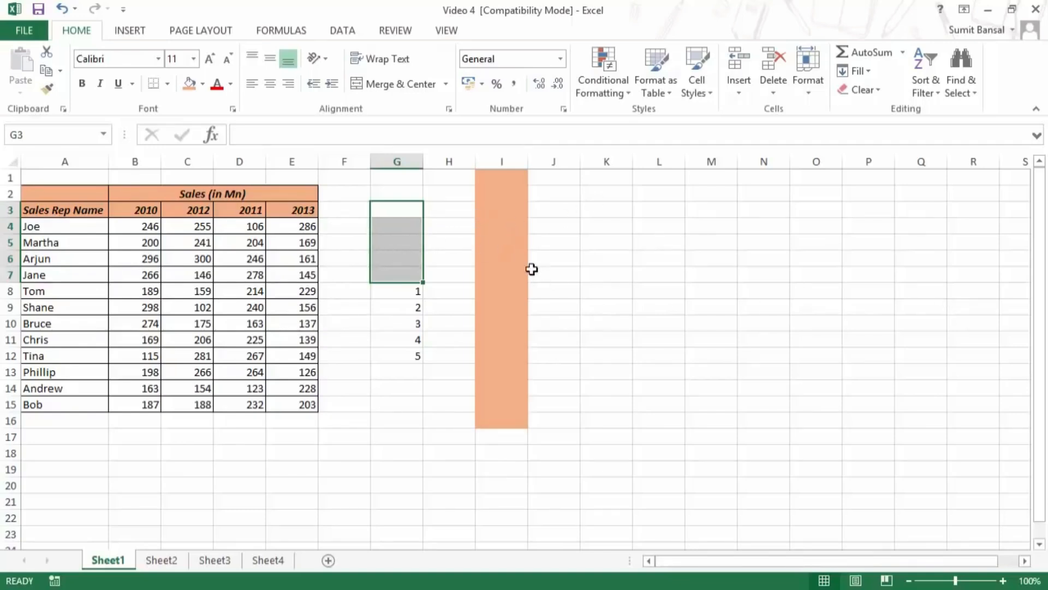
{"action": "key", "text": "ctrl+z"}
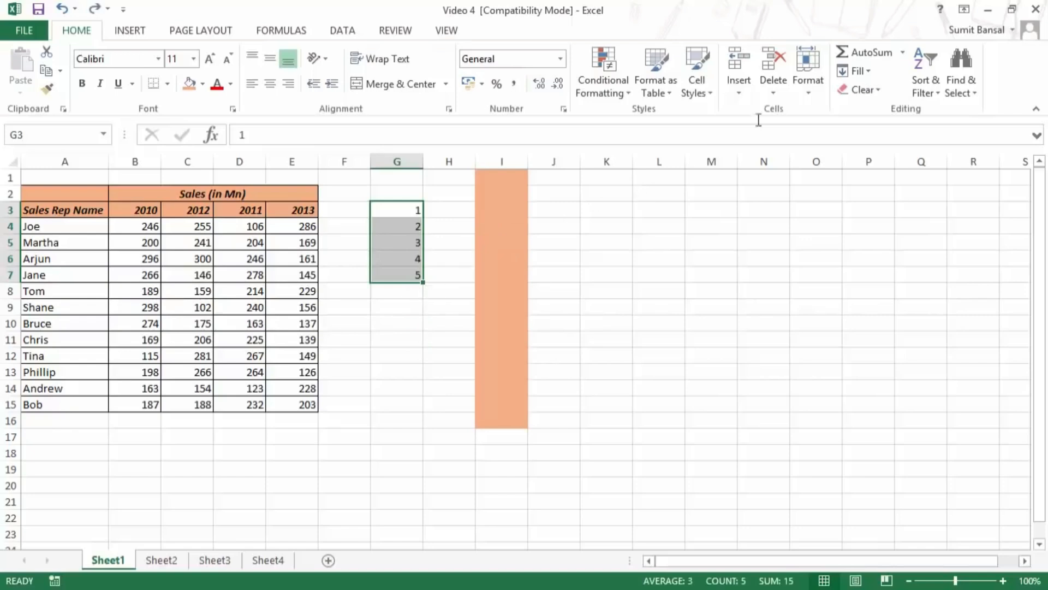
Step: Insert entire rows at the range G3:G7, and undo the insertion
{"action": "left_click", "coordinate": [739, 83]}
{"action": "left_click", "coordinate": [753, 111]}
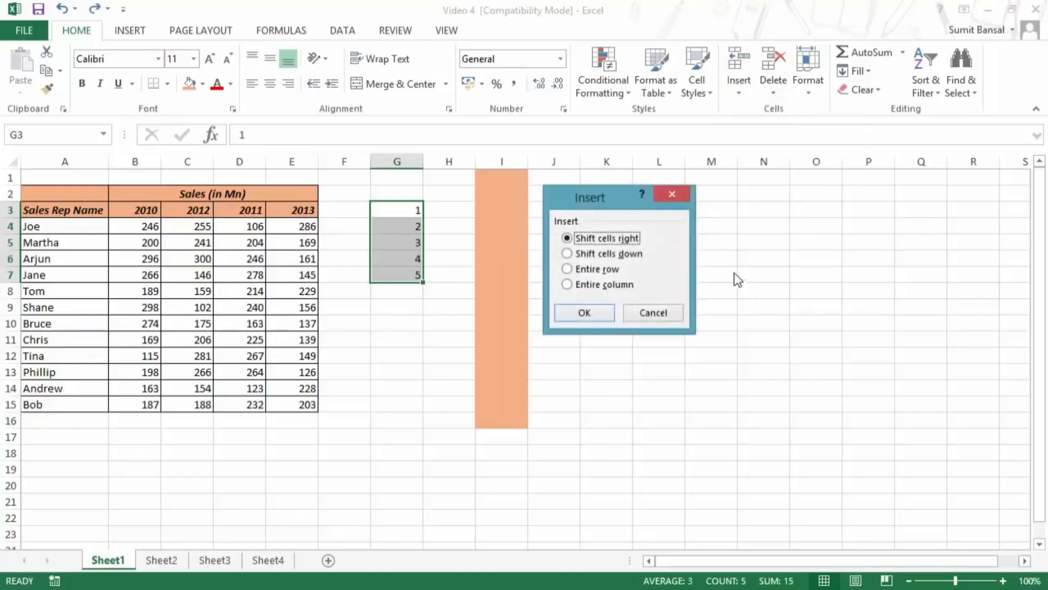
{"action": "left_click", "coordinate": [579, 270]}
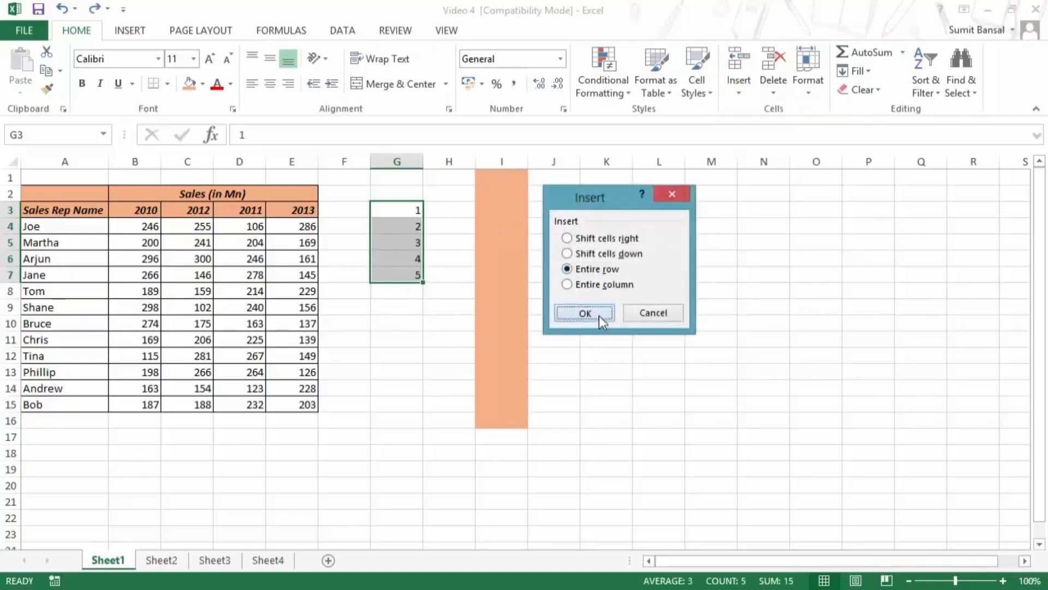
{"action": "left_click", "coordinate": [599, 316]}
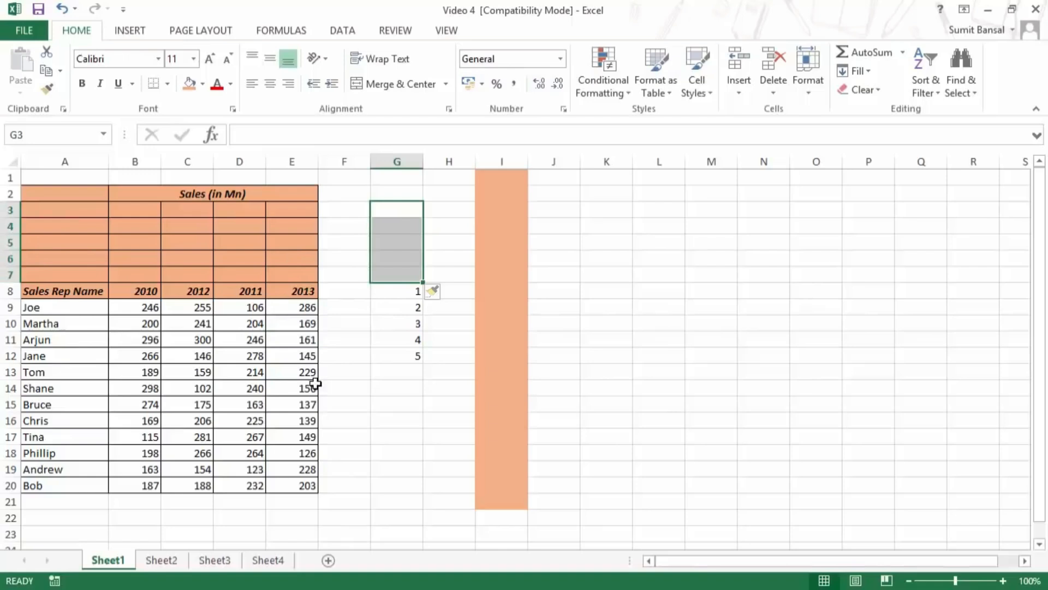
{"action": "key", "text": "ctrl+z"}
Step: Repeat the insertion at G3:G7 with cells shifted right, and undo it again
{"action": "left_click", "coordinate": [738, 92]}
{"action": "left_click", "coordinate": [745, 111]}
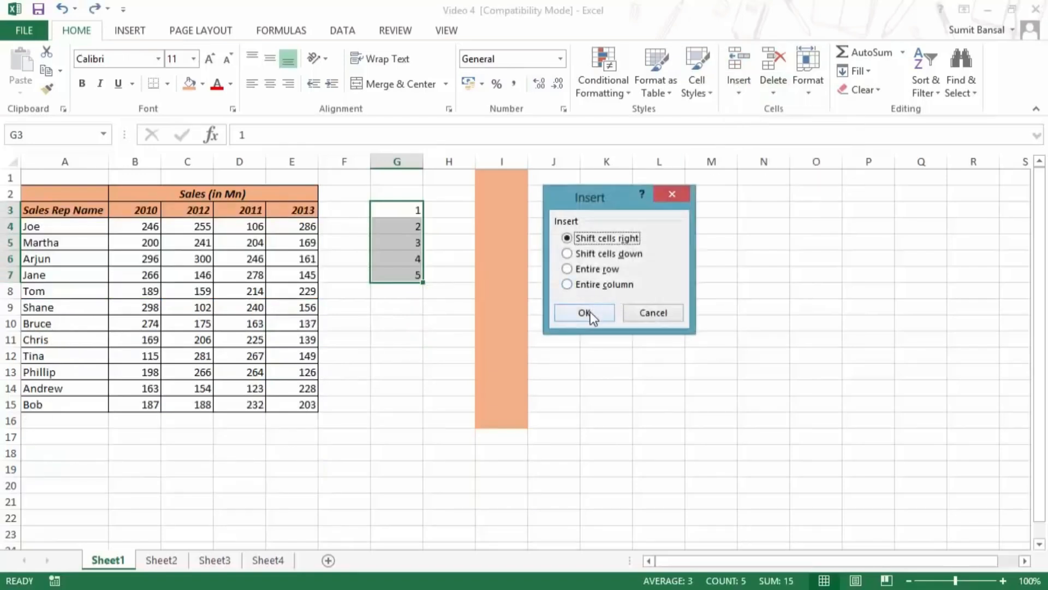
{"action": "left_click", "coordinate": [591, 315]}
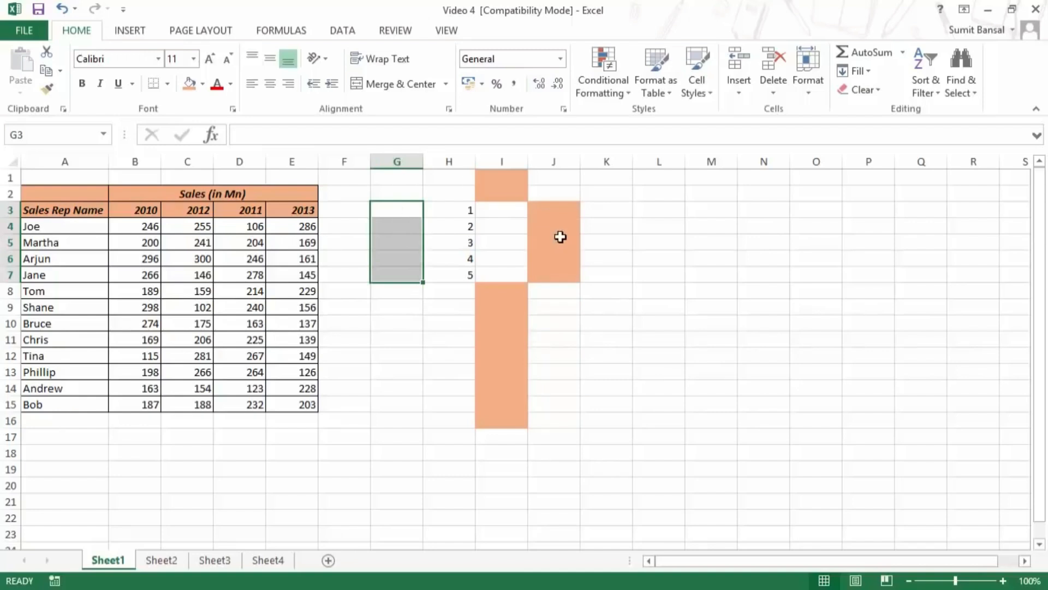
{"action": "key", "text": "ctrl+z"}
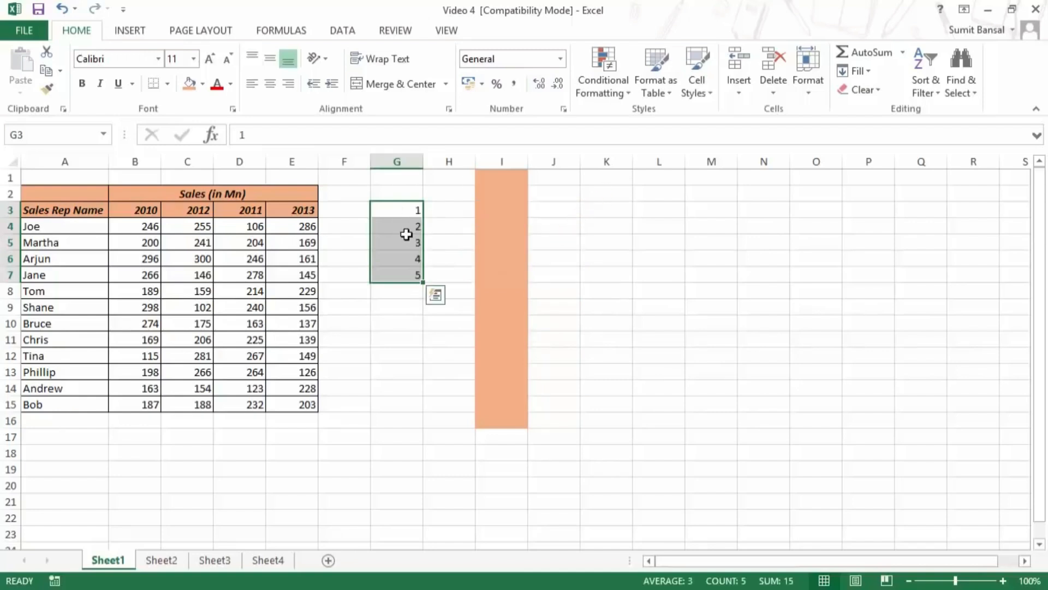
Step: Open the Insert options for the range G3:G7, view them clear of the data, and close them
{"action": "right_click", "coordinate": [396, 227]}
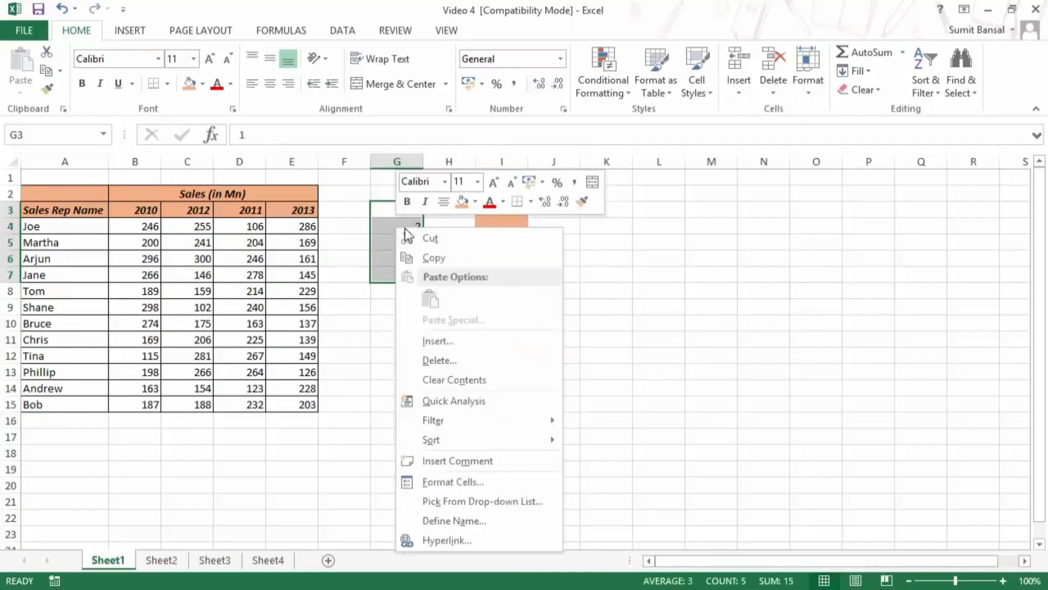
{"action": "left_click", "coordinate": [485, 343]}
{"action": "left_click_drag", "start_coordinate": [483, 273], "coordinate": [620, 212]}
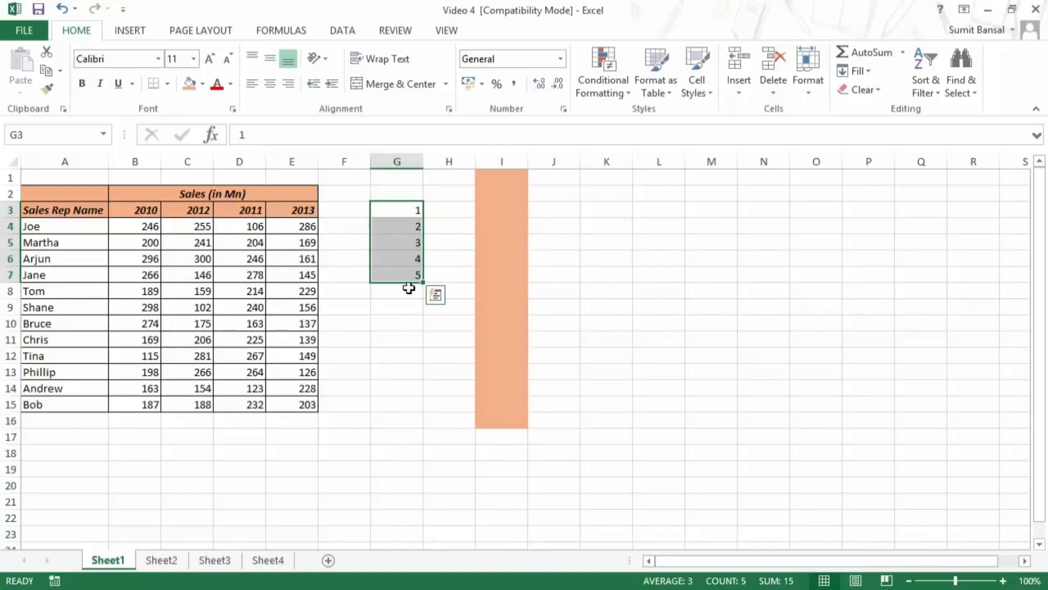
Step: Delete the cells G3:G7 with the Shift cells left option, and undo the deletion
{"action": "right_click", "coordinate": [399, 230]}
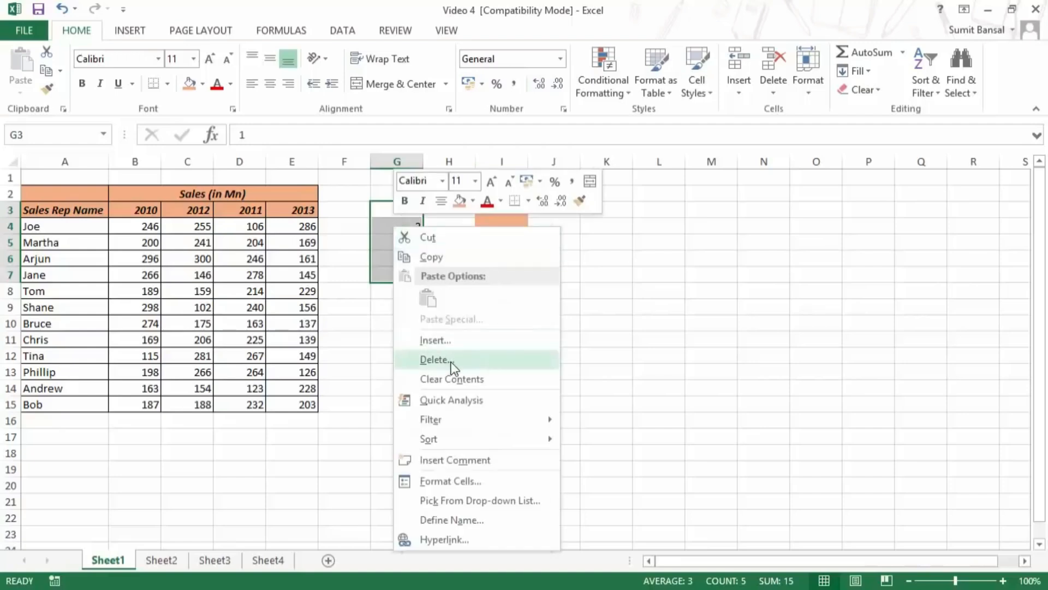
{"action": "left_click", "coordinate": [449, 359]}
{"action": "left_click_drag", "start_coordinate": [443, 291], "coordinate": [620, 227]}
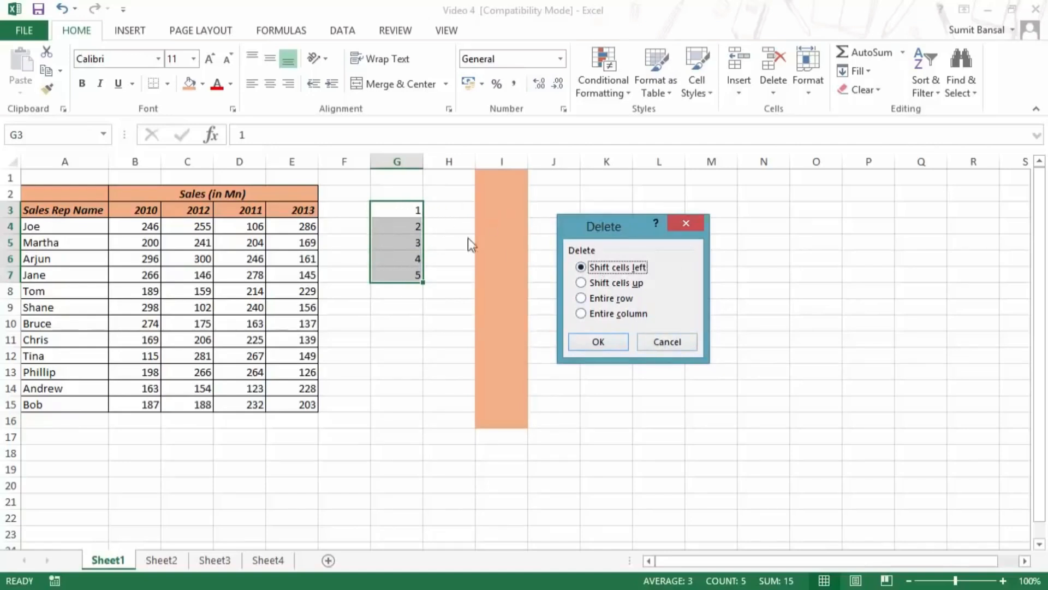
{"action": "left_click", "coordinate": [599, 342]}
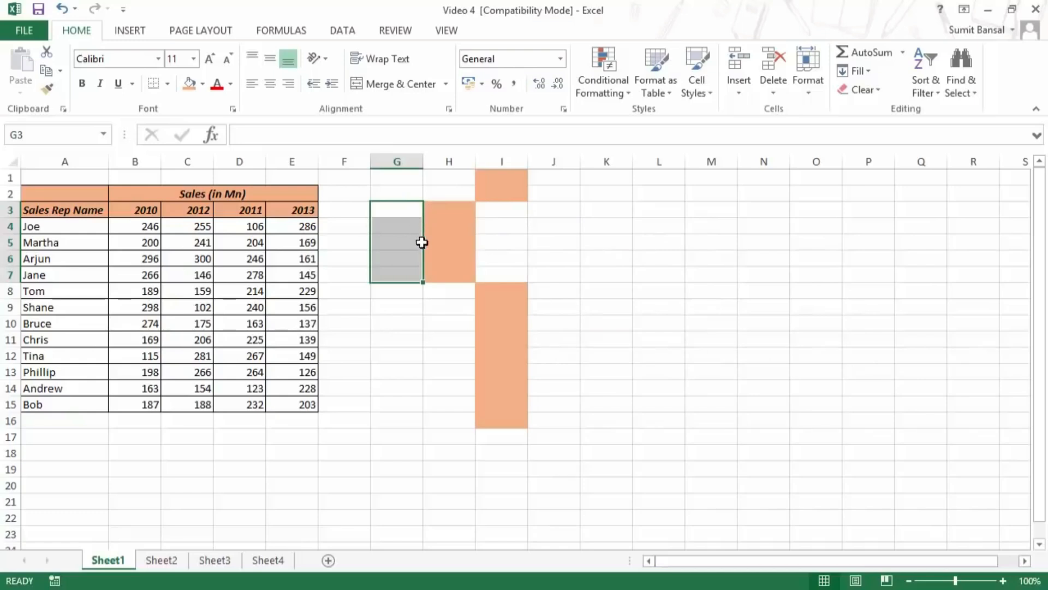
{"action": "key", "text": "ctrl+z"}
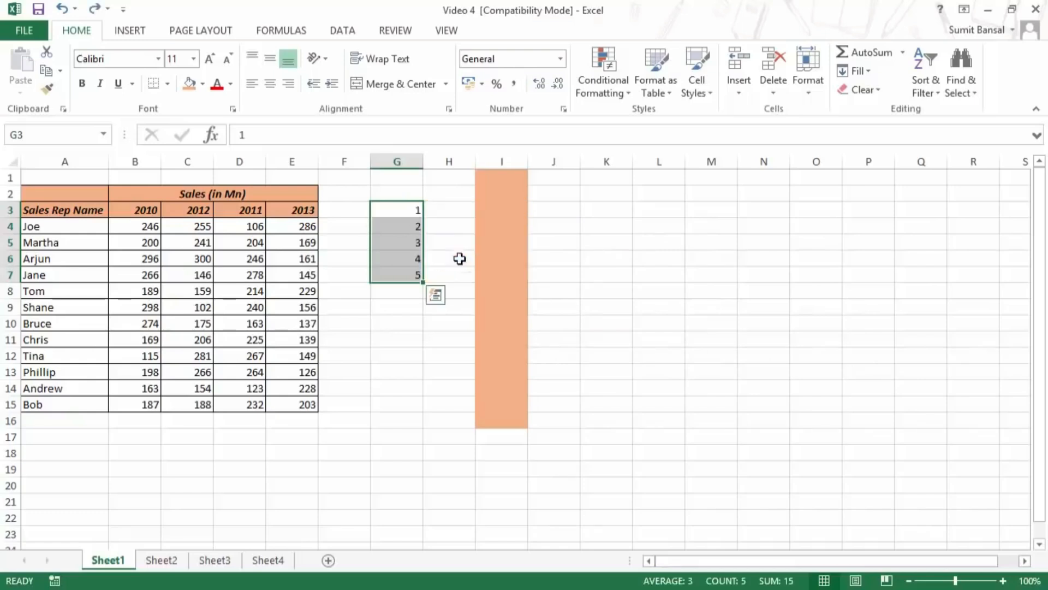
Step: Delete the entire rows of the range G3:G7, and undo the deletion
{"action": "right_click", "coordinate": [412, 214]}
{"action": "left_click", "coordinate": [461, 349]}
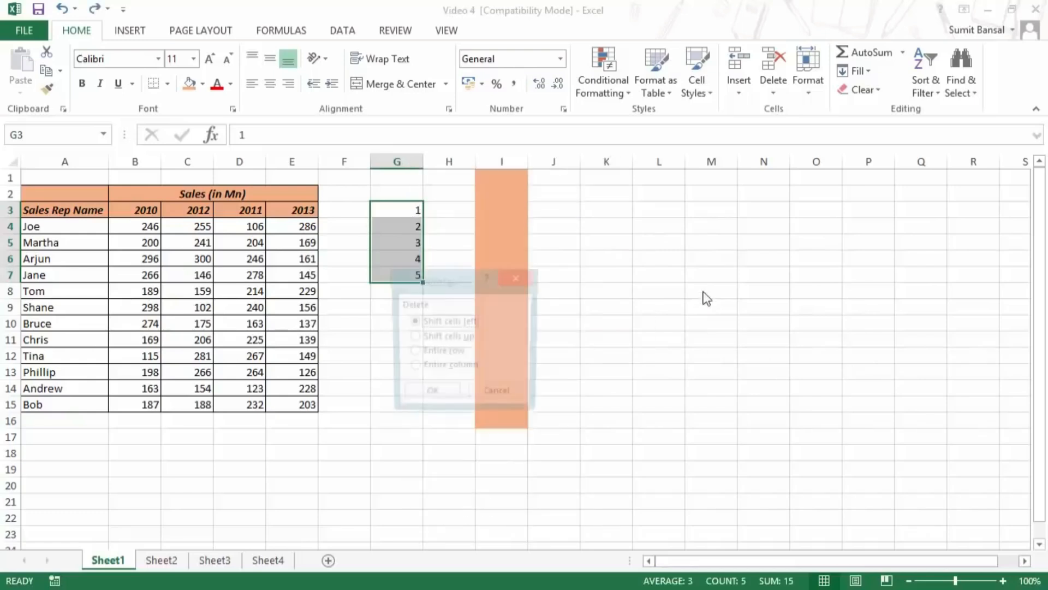
{"action": "left_click_drag", "start_coordinate": [466, 284], "coordinate": [660, 229]}
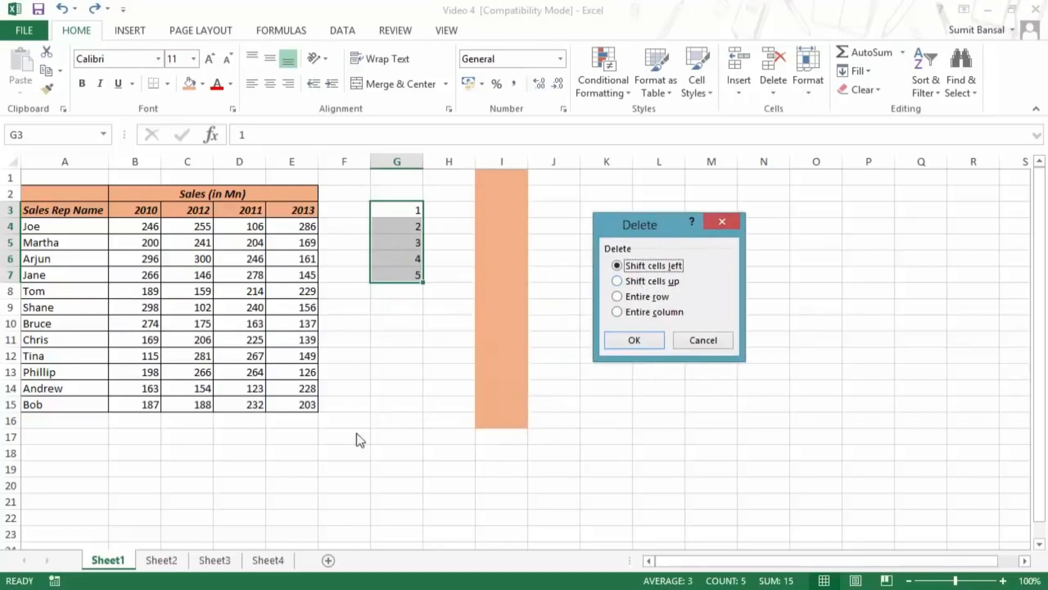
{"action": "left_click", "coordinate": [631, 297]}
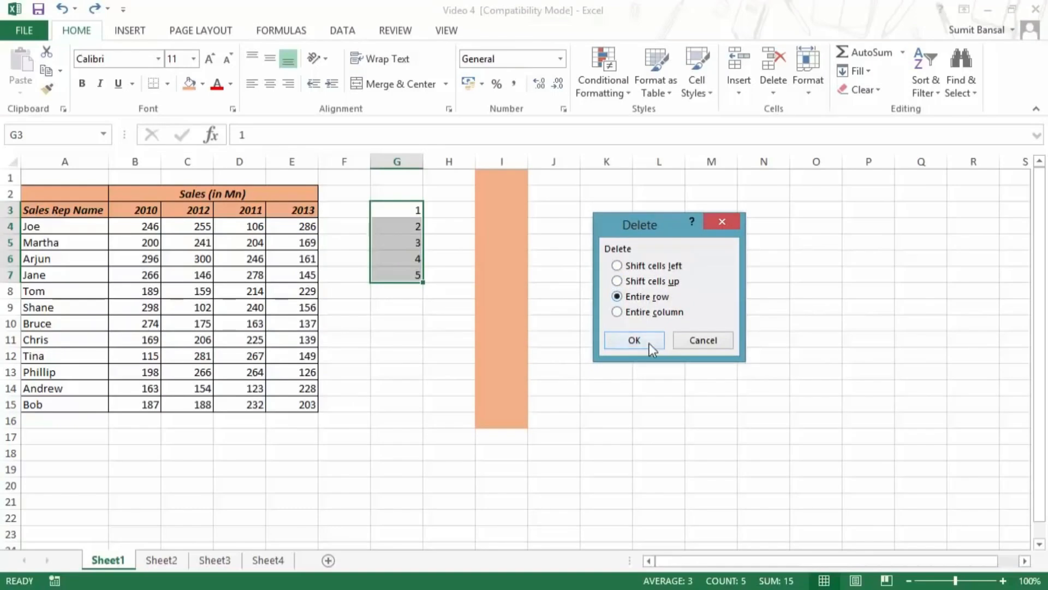
{"action": "left_click", "coordinate": [649, 343]}
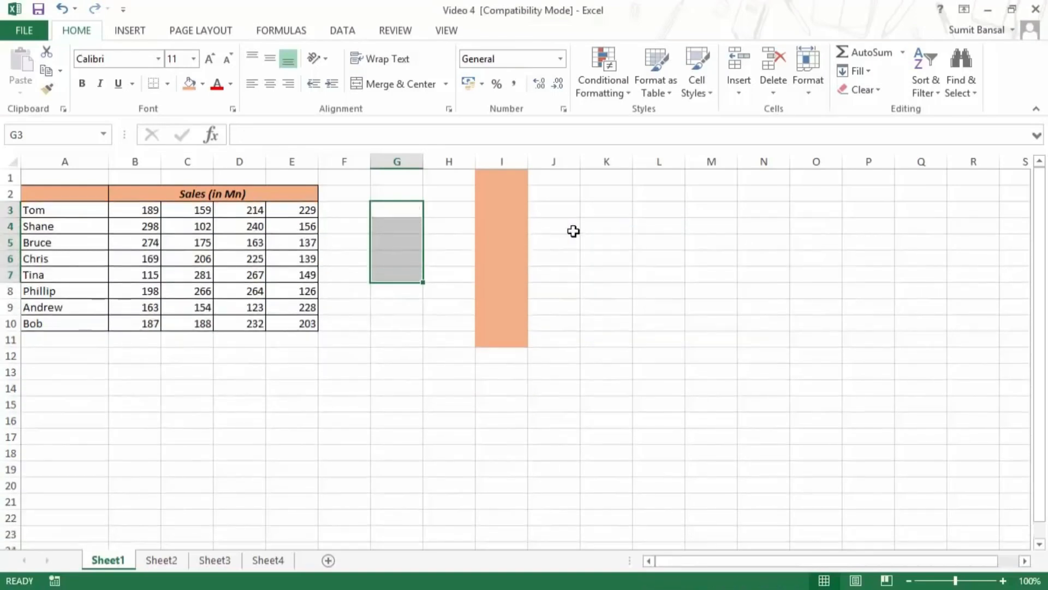
{"action": "key", "text": "ctrl+z"}
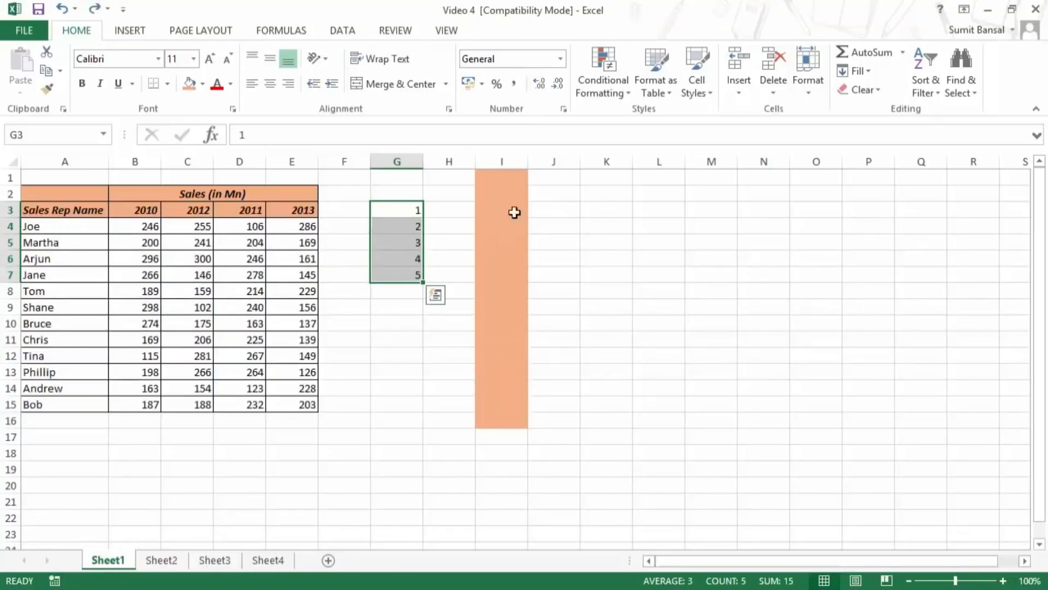
Step: Open the Delete options for the range G3:G7, view the shift choices clear of the data, and close them without deleting
{"action": "right_click", "coordinate": [398, 236]}
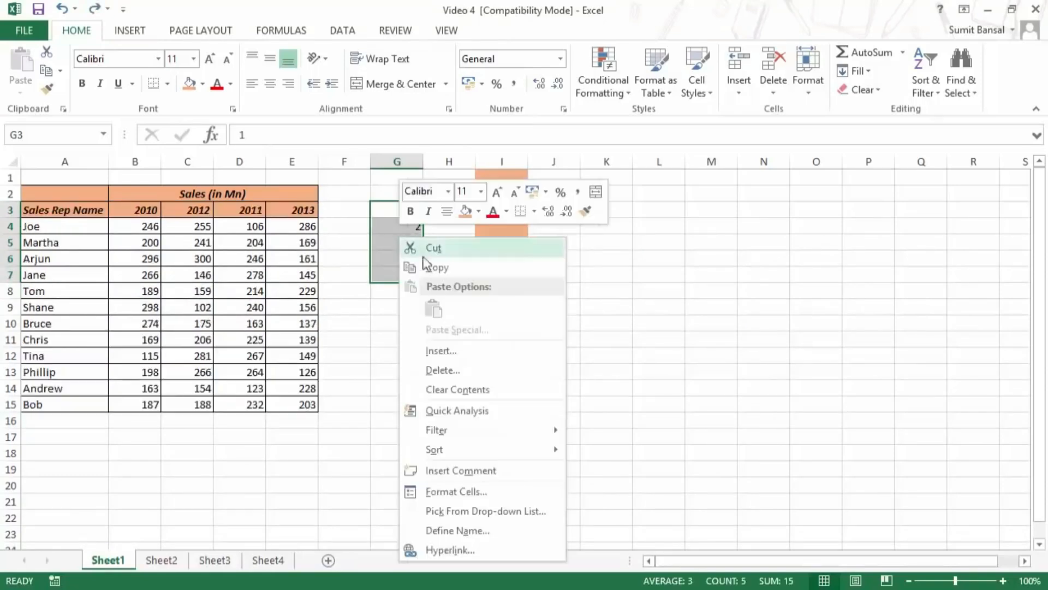
{"action": "left_click", "coordinate": [451, 366]}
{"action": "left_click_drag", "start_coordinate": [439, 302], "coordinate": [685, 250]}
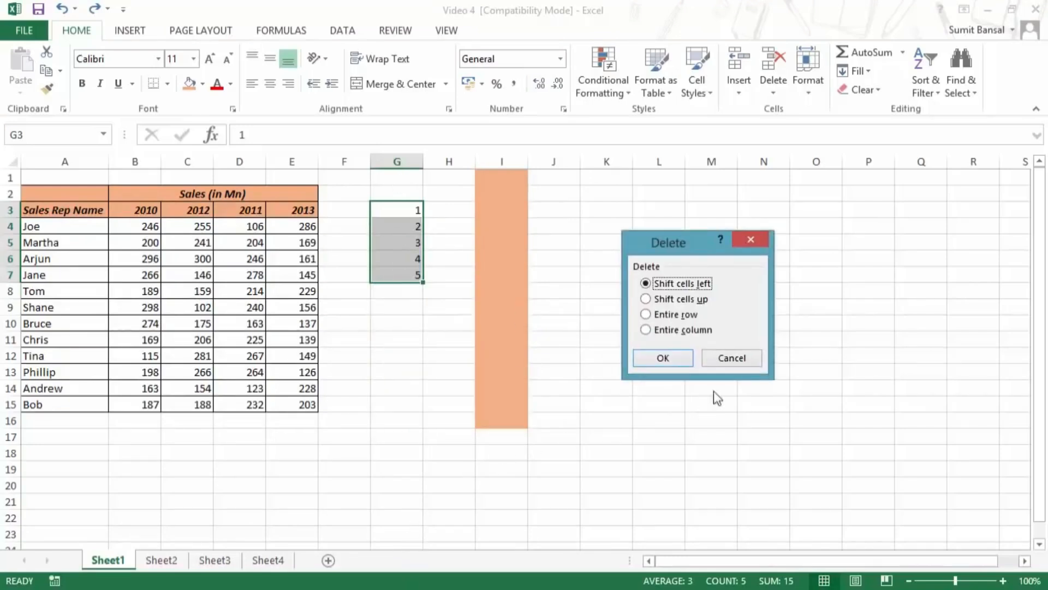
{"action": "left_click", "coordinate": [738, 363]}
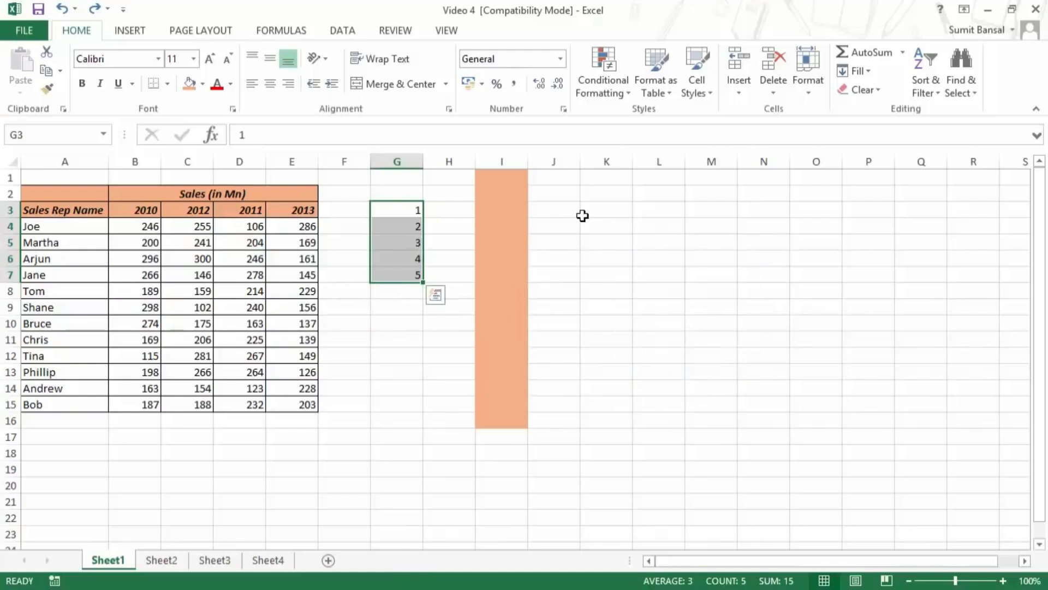
{"action": "left_click", "coordinate": [782, 93]}
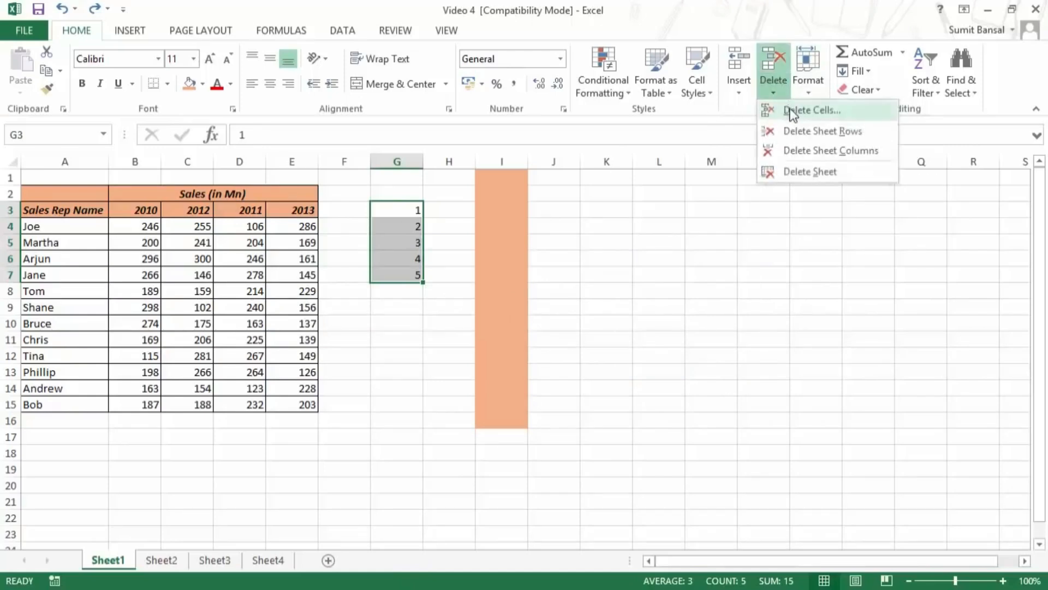
{"action": "left_click", "coordinate": [820, 111]}
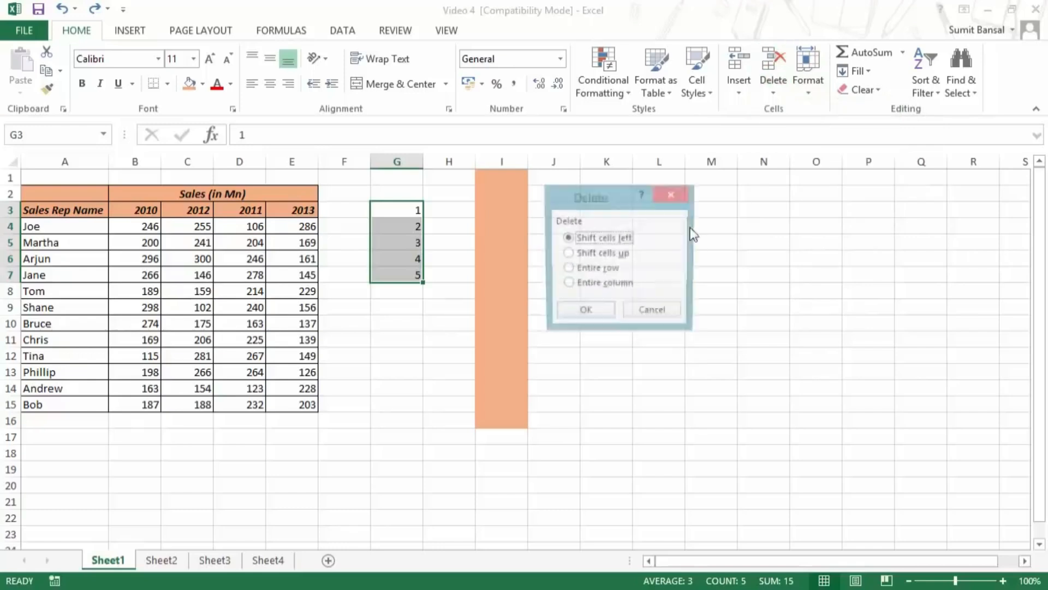
{"action": "left_click", "coordinate": [675, 193]}
Step: Delete the sheet rows of the range G3:G7, undo the deletion, and view the other delete commands
{"action": "left_click", "coordinate": [770, 94]}
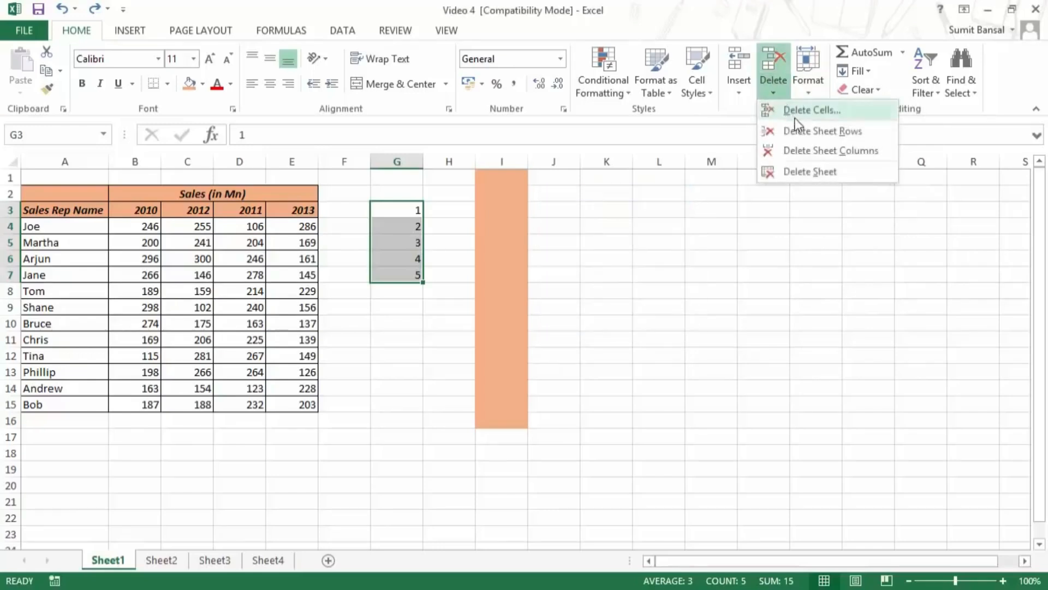
{"action": "left_click", "coordinate": [816, 132]}
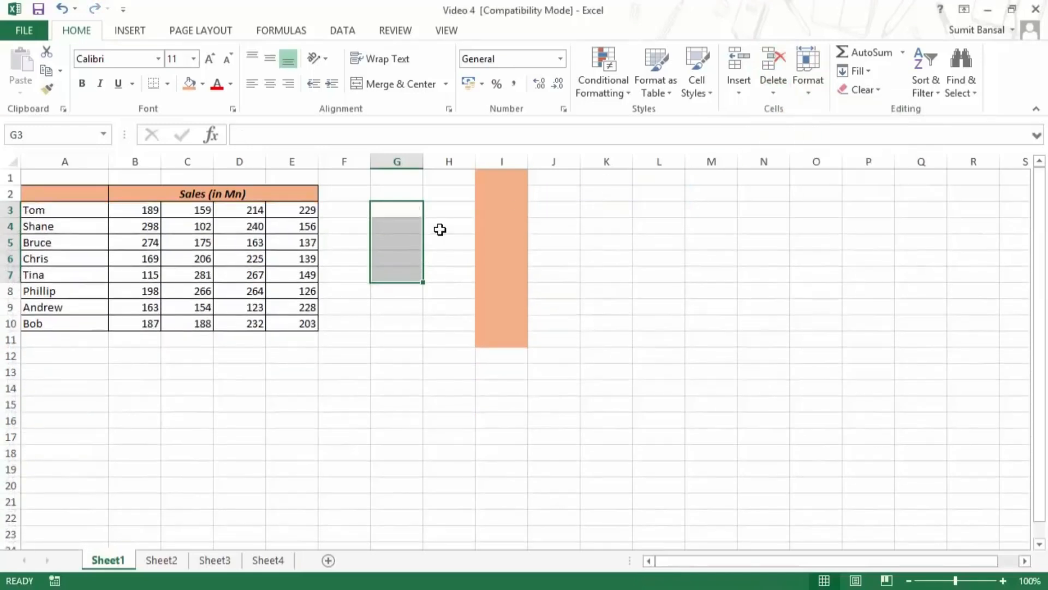
{"action": "key", "text": "ctrl+z"}
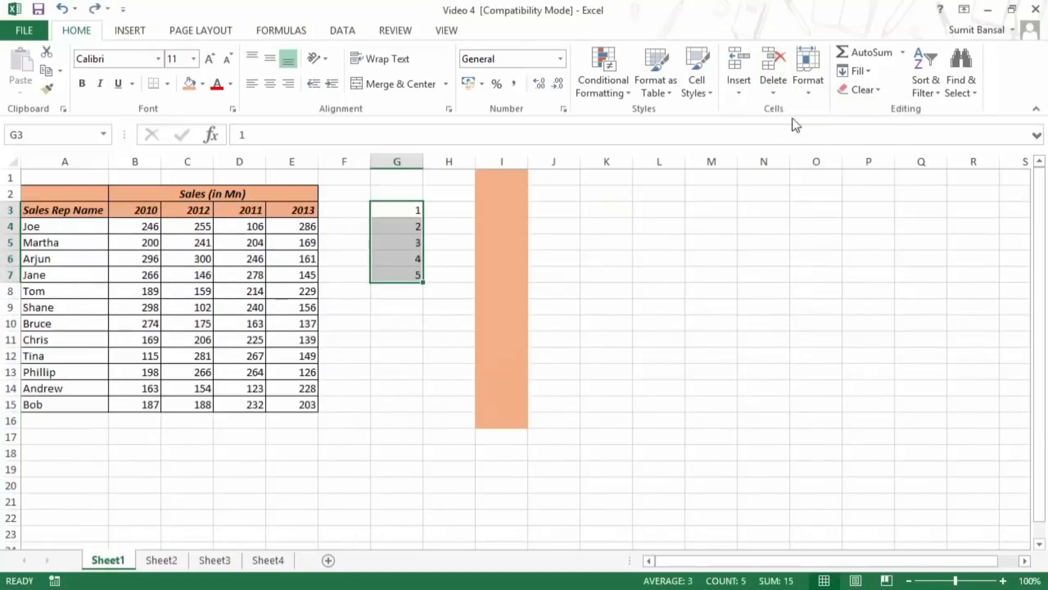
{"action": "left_click", "coordinate": [783, 94]}
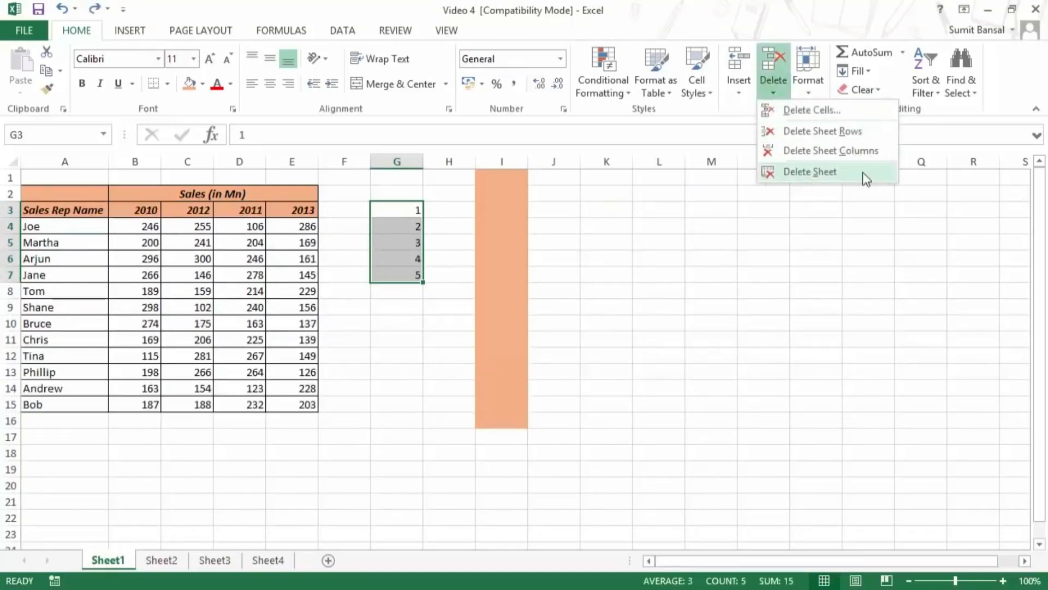
{"action": "left_click", "coordinate": [623, 176]}
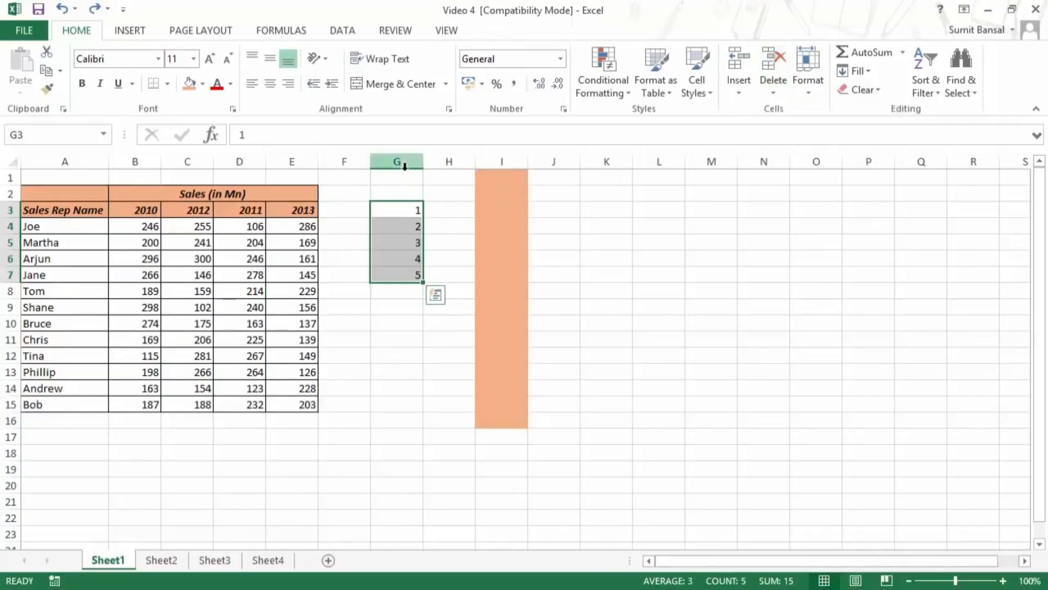
Step: Clear the formats of the range G1:I16, and clear all of its remaining content as well
{"action": "left_click_drag", "start_coordinate": [405, 211], "coordinate": [485, 279]}
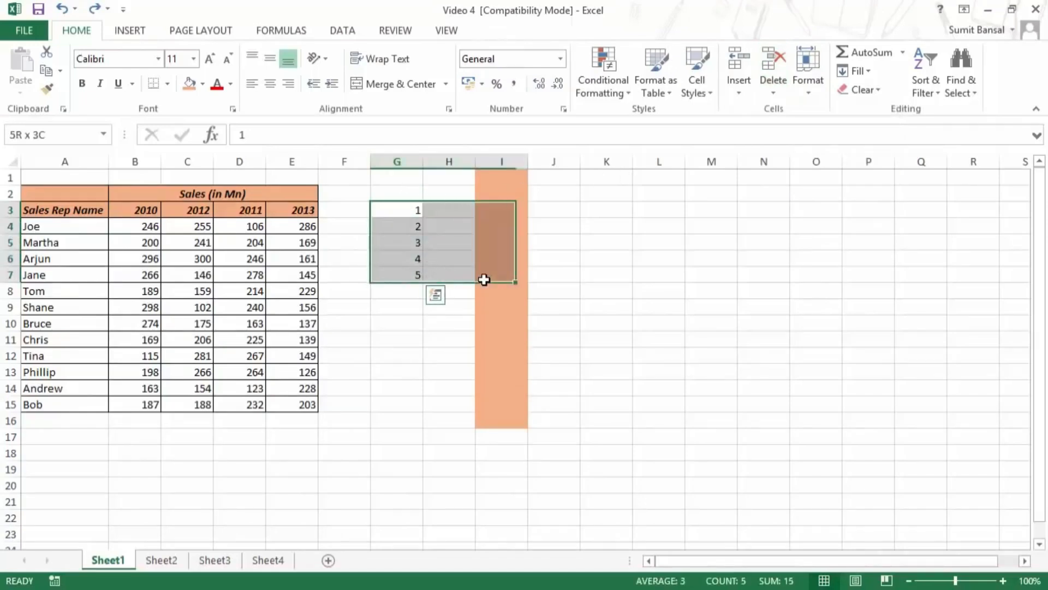
{"action": "left_click_drag", "start_coordinate": [400, 178], "coordinate": [507, 426]}
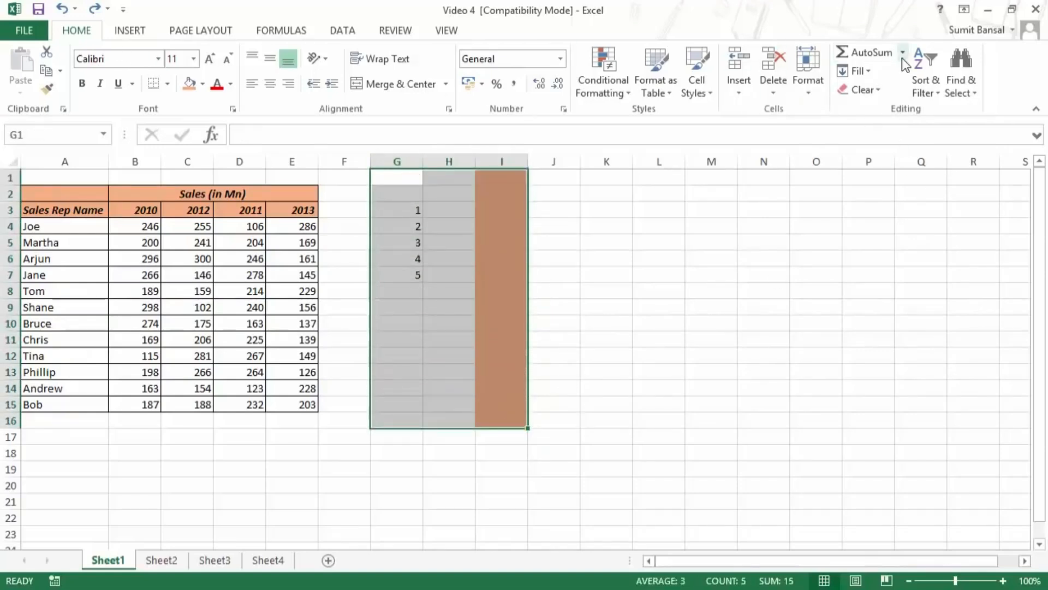
{"action": "left_click", "coordinate": [867, 90]}
{"action": "left_click", "coordinate": [876, 125]}
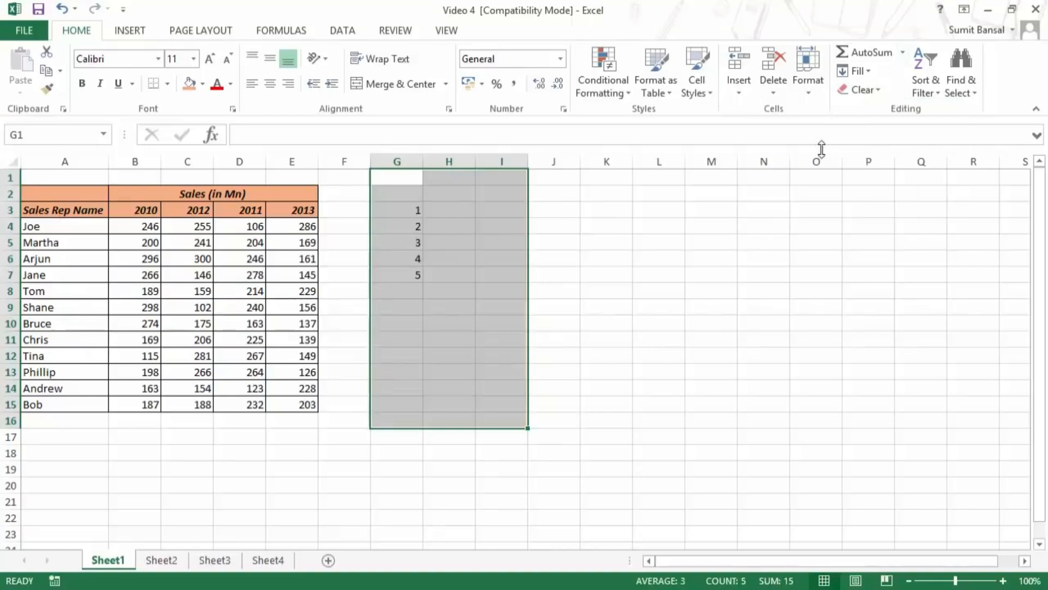
{"action": "left_click", "coordinate": [867, 90]}
{"action": "left_click", "coordinate": [874, 113]}
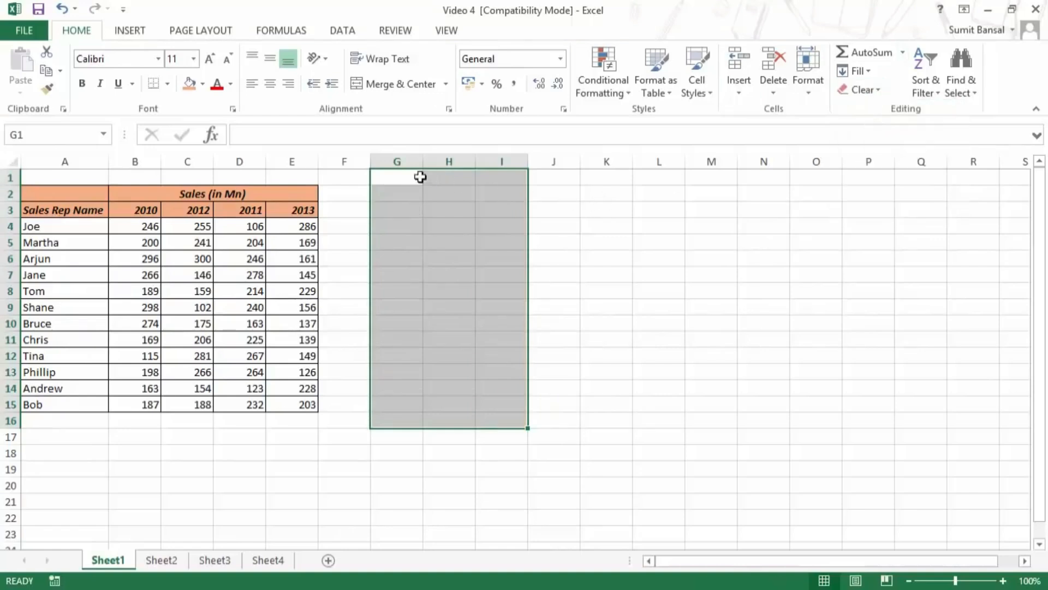
Step: Widen column G to about four and a half standard columns and enter "Excel is Awesome" in cell G2
{"action": "left_click", "coordinate": [400, 161]}
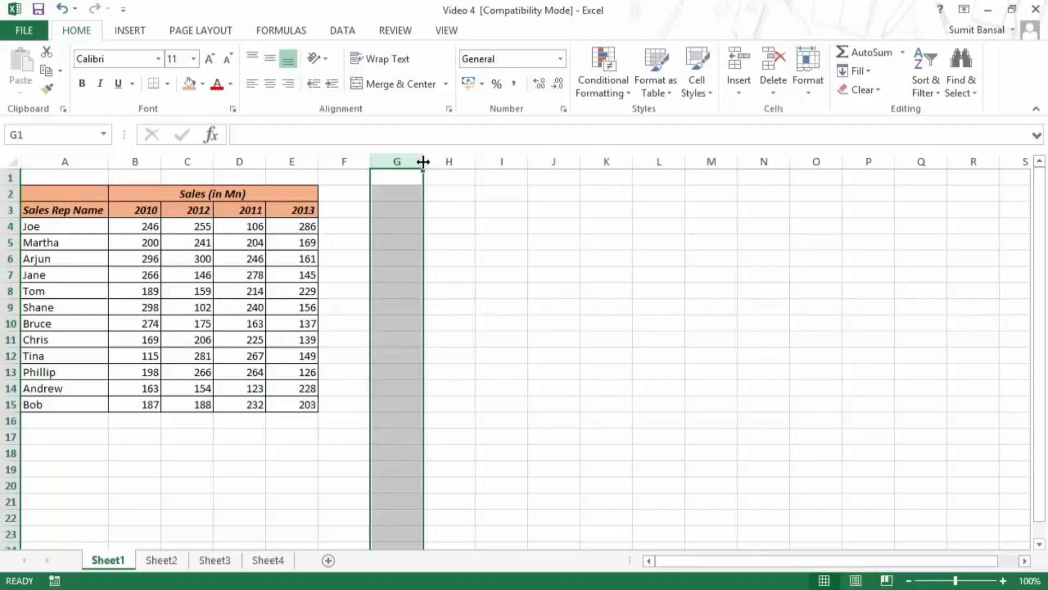
{"action": "left_click_drag", "start_coordinate": [423, 161], "coordinate": [610, 162]}
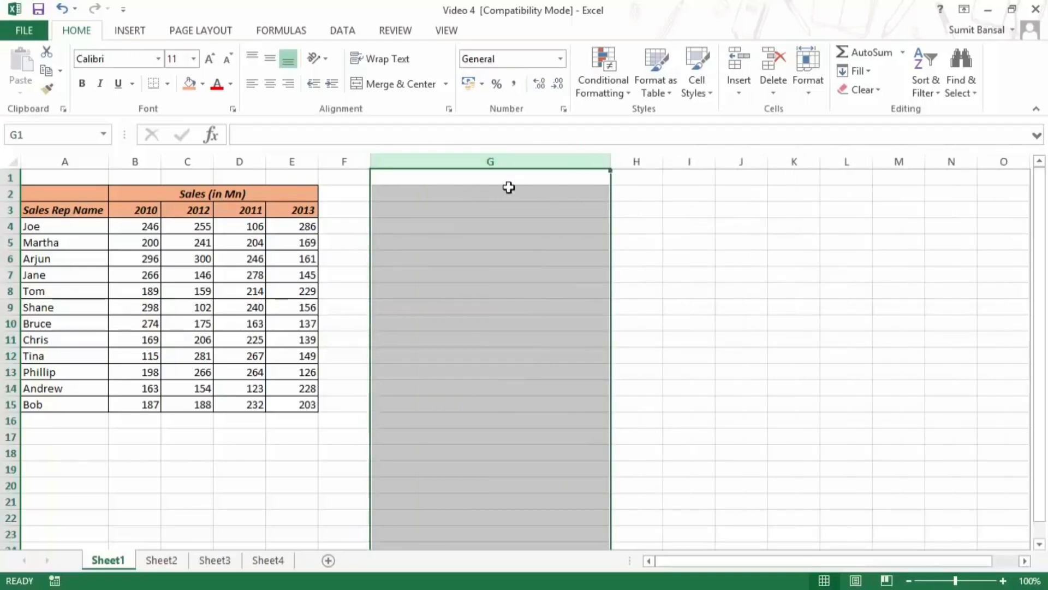
{"action": "left_click", "coordinate": [460, 194]}
{"action": "type", "text": "Excel is AS"}
{"action": "key", "text": "BackSpace"}
{"action": "type", "text": "a"}
{"action": "key", "text": "BackSpace"}
{"action": "type", "text": "wesopme"}
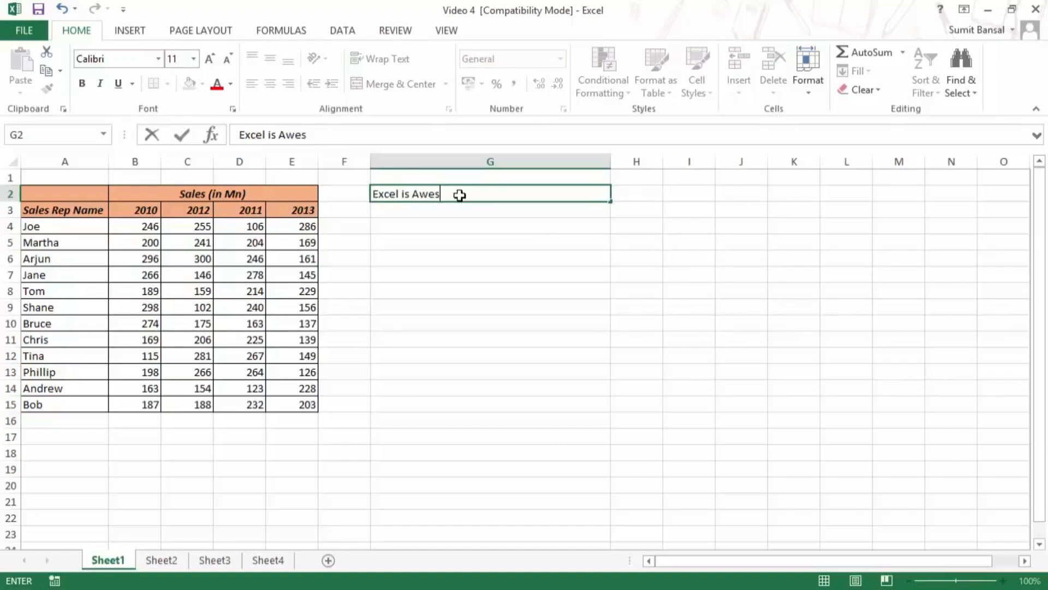
{"action": "key", "text": "BackSpace"}
{"action": "key", "text": "BackSpace"}
{"action": "key", "text": "BackSpace"}
{"action": "key", "text": "BackSpace"}
{"action": "type", "text": "ome"}
{"action": "key", "text": "Return"}
Step: AutoFit the width of column G to the text in cell G2
{"action": "left_click", "coordinate": [500, 160]}
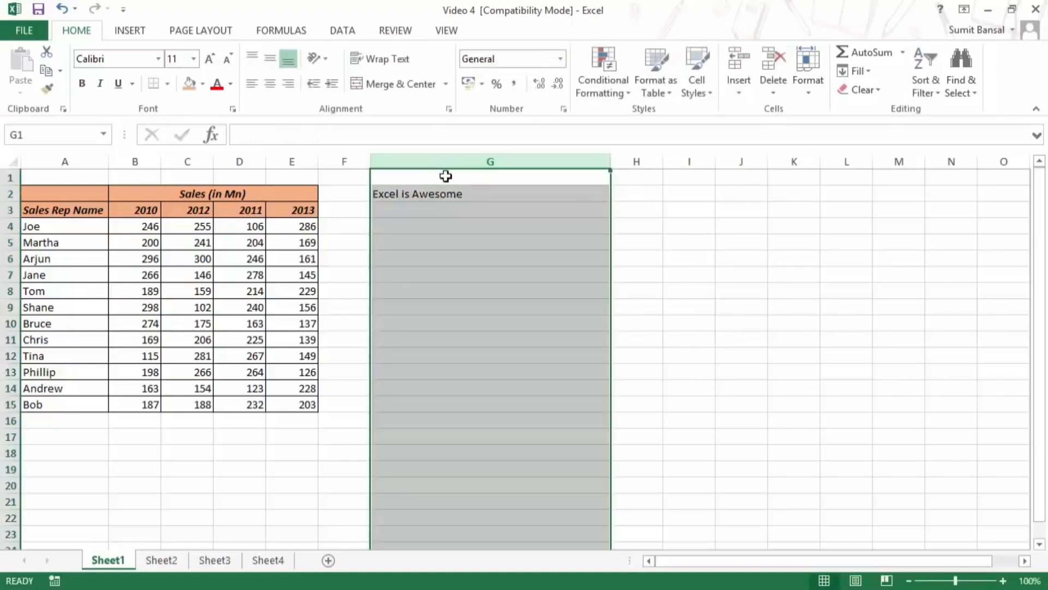
{"action": "left_click", "coordinate": [440, 193]}
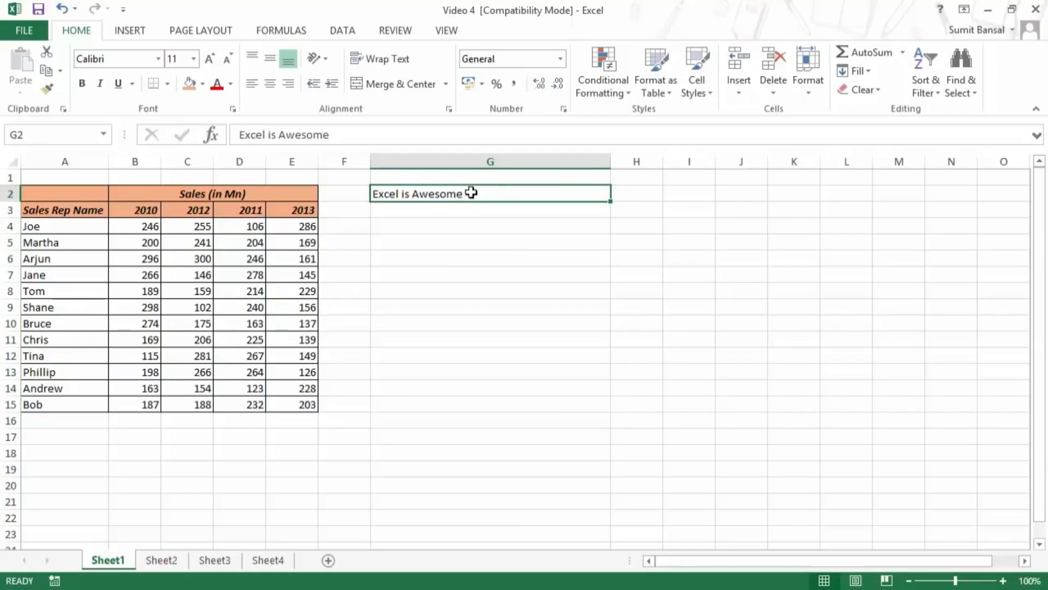
{"action": "double_click", "coordinate": [612, 163]}
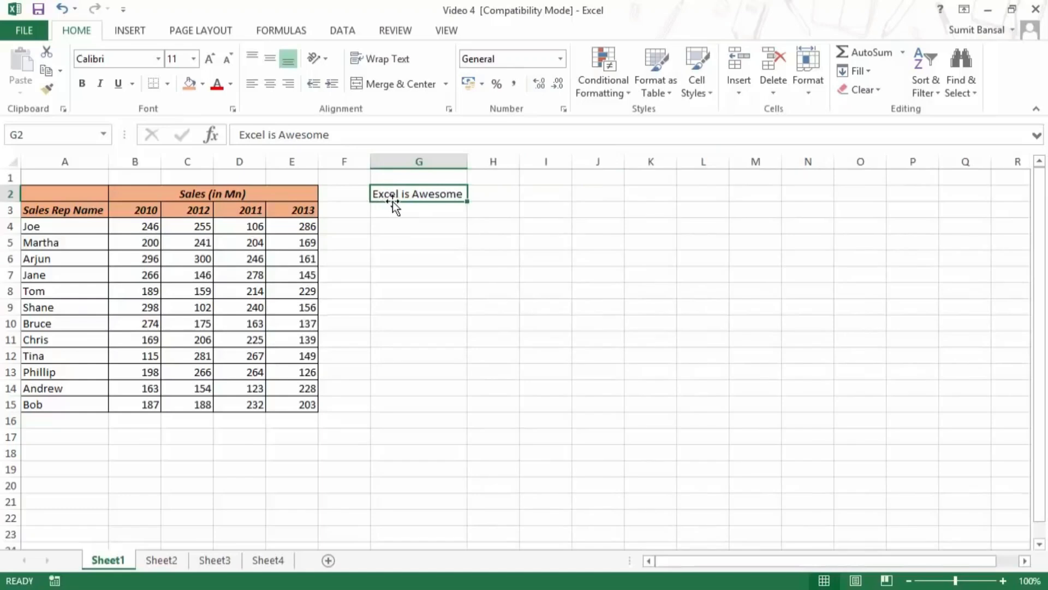
Step: Enter "Excel is Awesome" in cell A17, below the sales table
{"action": "left_click", "coordinate": [84, 442]}
{"action": "type", "text": "Exc"}
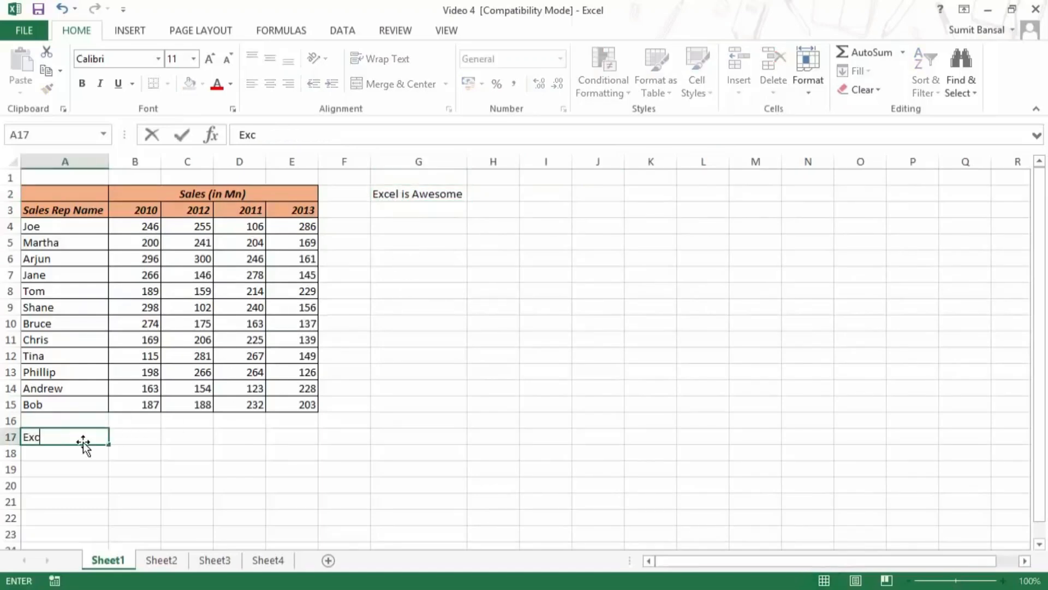
{"action": "type", "text": "el is Aw"}
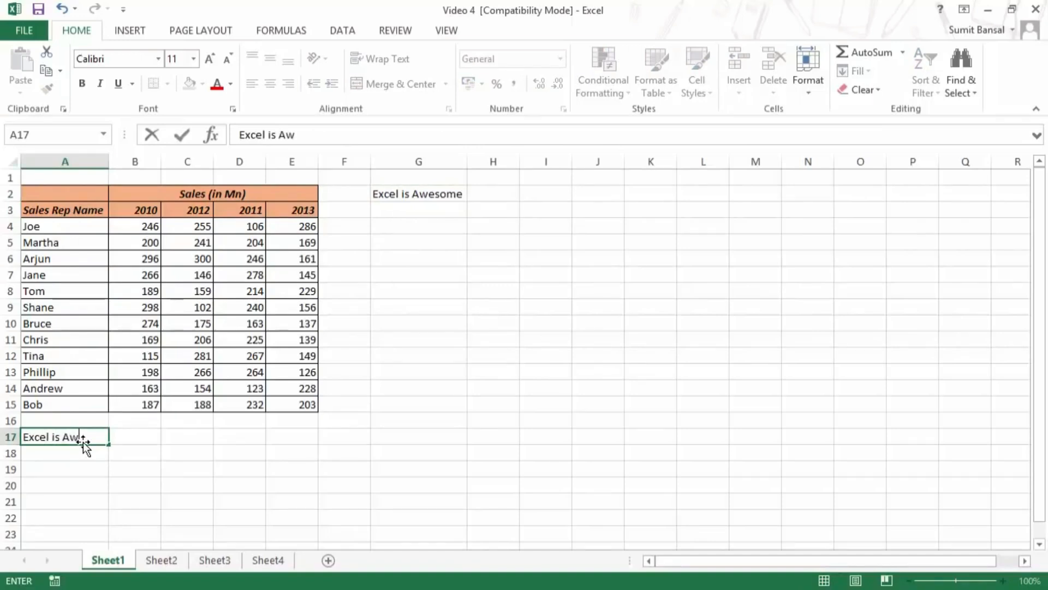
{"action": "left_click", "coordinate": [135, 435]}
{"action": "left_click", "coordinate": [129, 453]}
{"action": "left_click", "coordinate": [82, 448]}
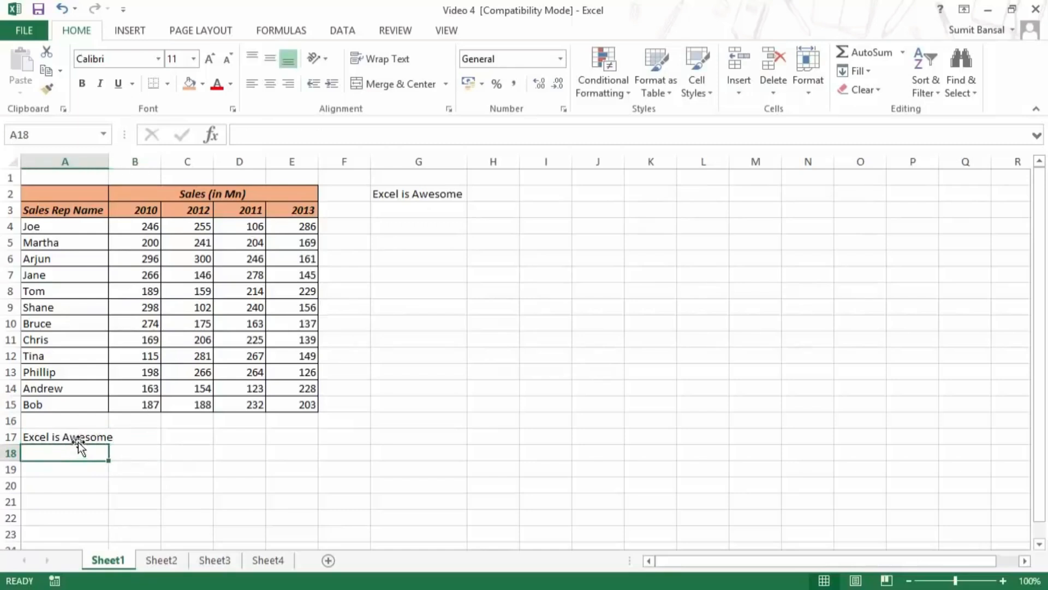
Step: Apply Wrap Text to cell A17, and undo the wrapping
{"action": "key", "text": "Up"}
{"action": "left_click", "coordinate": [381, 59]}
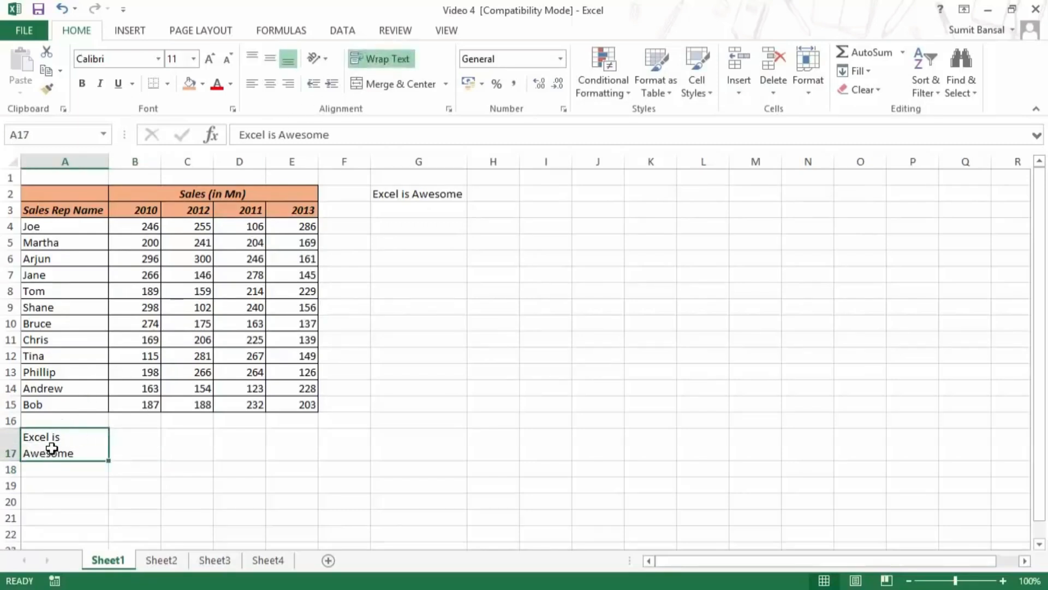
{"action": "key", "text": "ctrl+z"}
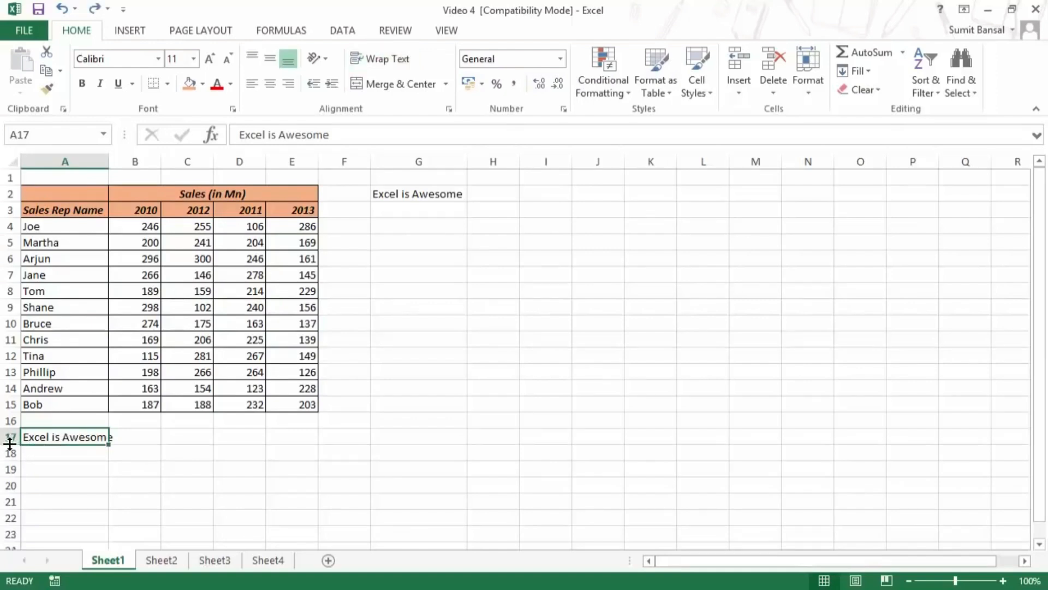
Step: Increase the height of row 17 to about one and a half times, and undo both this change and the text entry in A17
{"action": "mouse_move", "coordinate": [12, 444]}
{"action": "left_mouse_down"}
{"action": "mouse_move", "coordinate": [10, 475]}
{"action": "mouse_move", "coordinate": [17, 451]}
{"action": "left_mouse_up"}
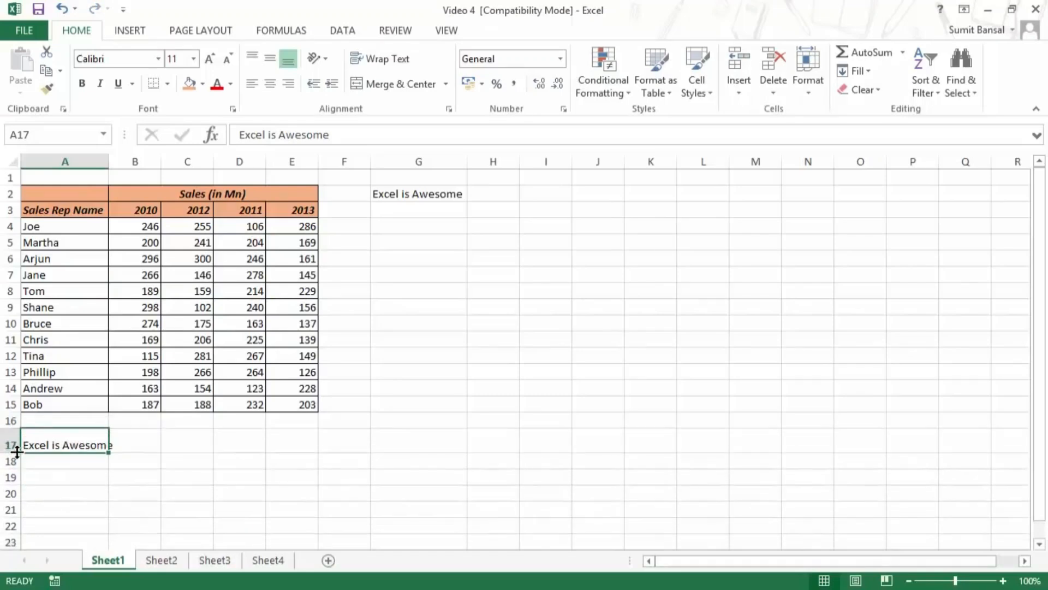
{"action": "key", "text": "ctrl+z"}
{"action": "key", "text": "ctrl+z"}
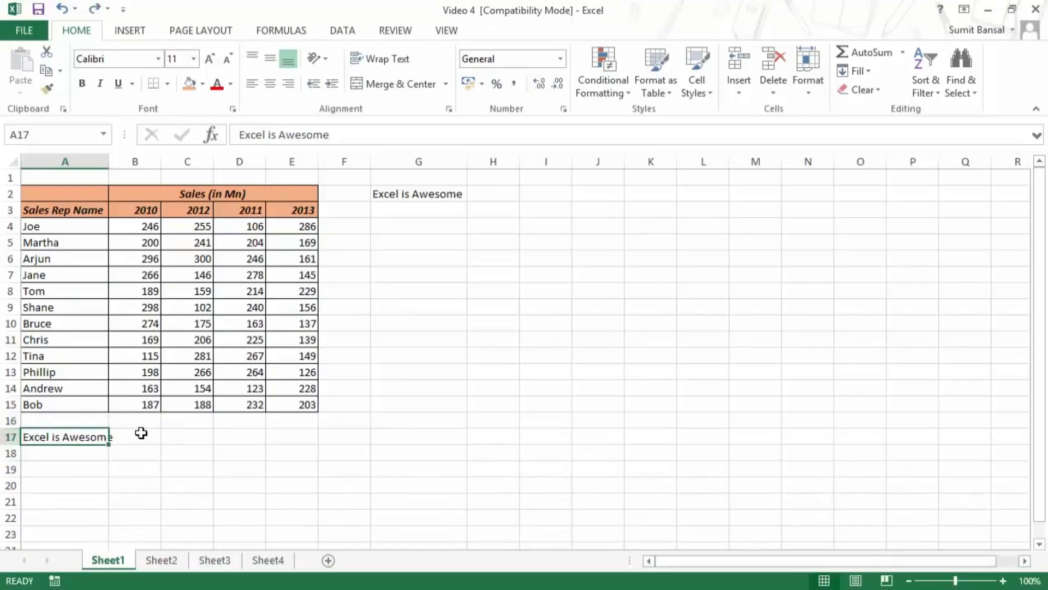
{"action": "key", "text": "ctrl+z"}
Step: Set the column width of column G to 20 through the Column Width option
{"action": "left_click", "coordinate": [411, 196]}
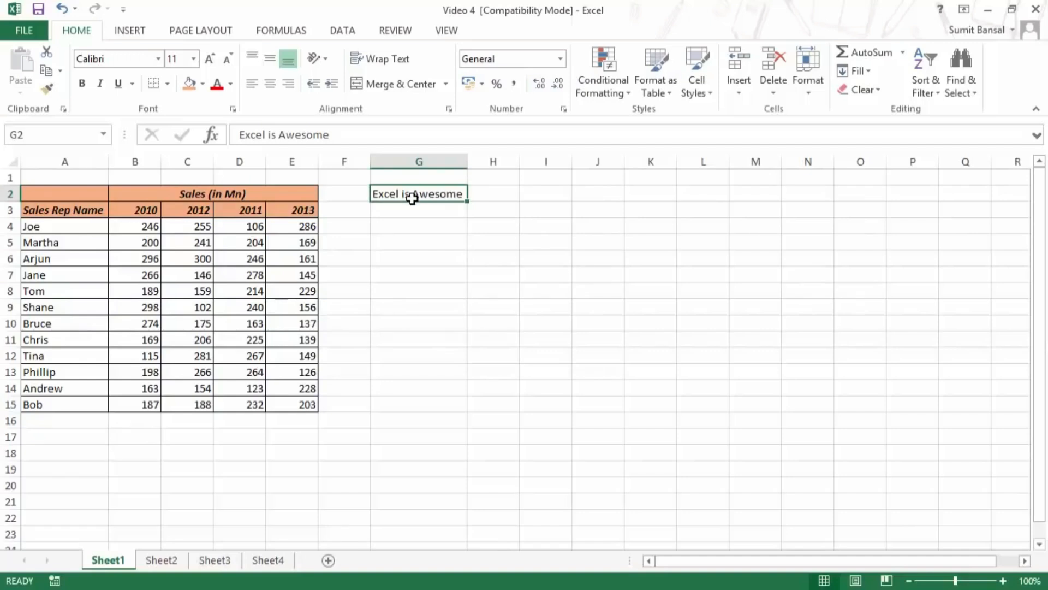
{"action": "left_click", "coordinate": [811, 93]}
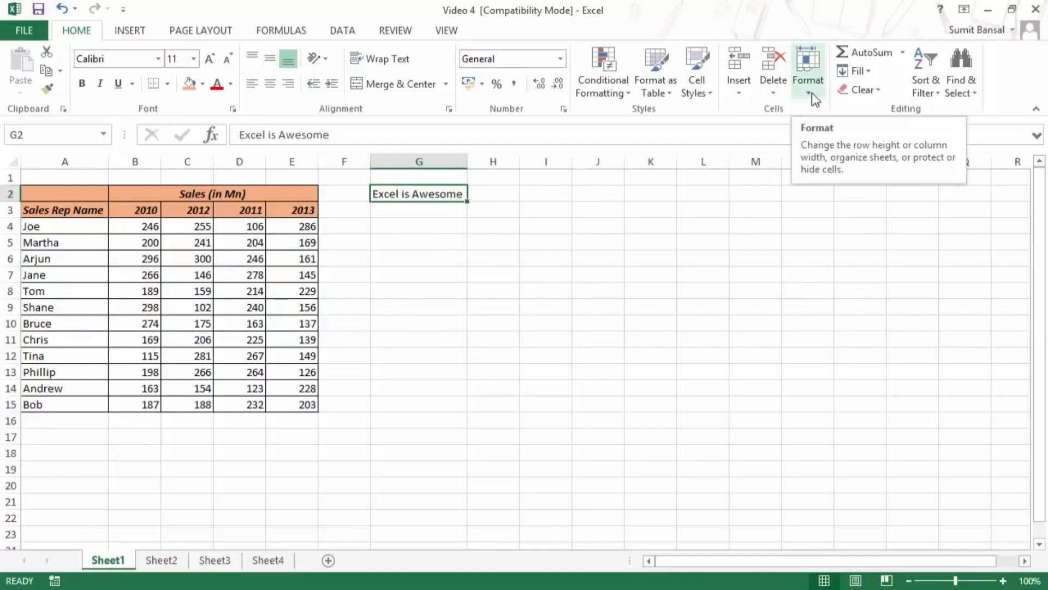
{"action": "left_click", "coordinate": [811, 93]}
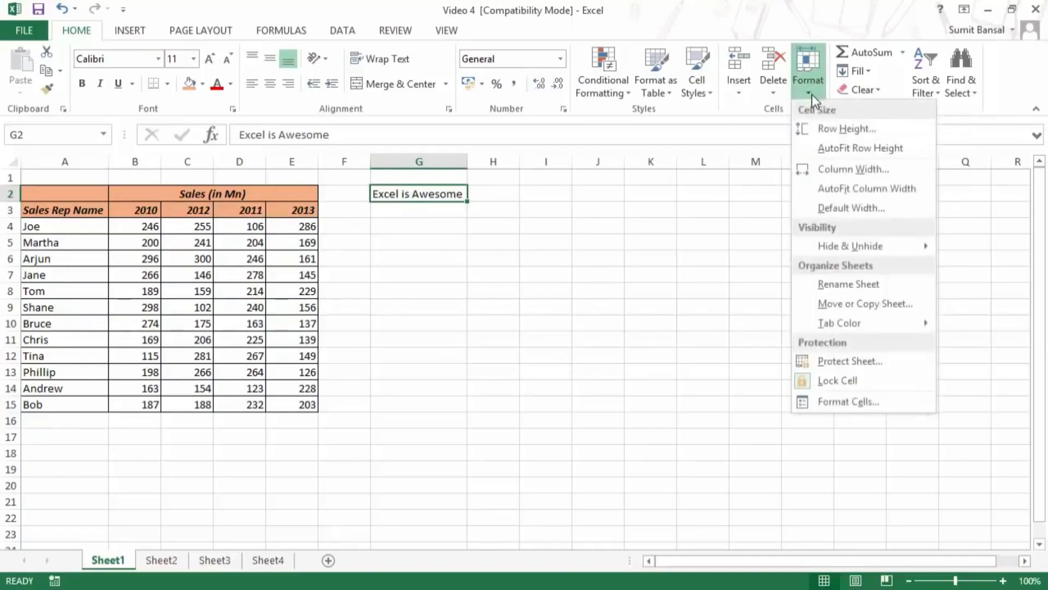
{"action": "left_click", "coordinate": [866, 172]}
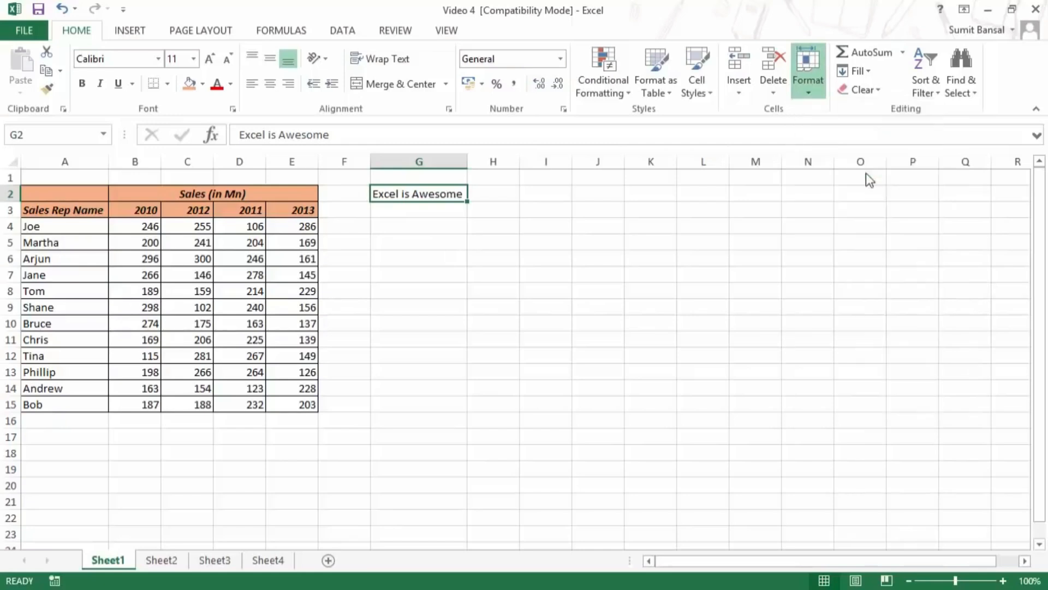
{"action": "left_click_drag", "start_coordinate": [594, 227], "coordinate": [529, 197]}
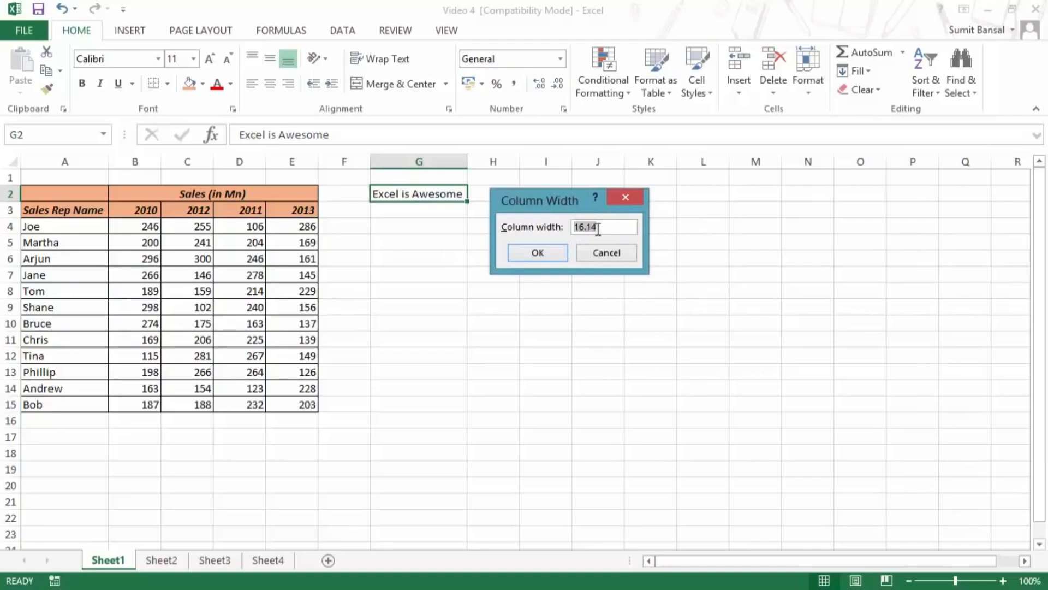
{"action": "type", "text": "20"}
{"action": "left_click", "coordinate": [553, 253]}
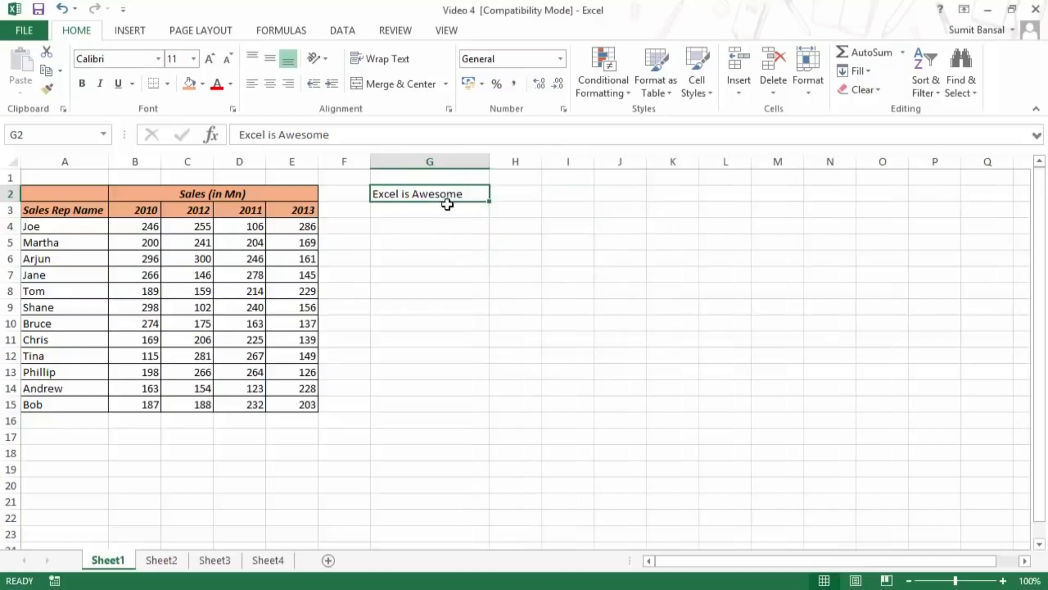
Step: Widen columns G to J together to a width of about 20.14
{"action": "left_click", "coordinate": [455, 163]}
{"action": "left_click_drag", "start_coordinate": [455, 163], "coordinate": [648, 162]}
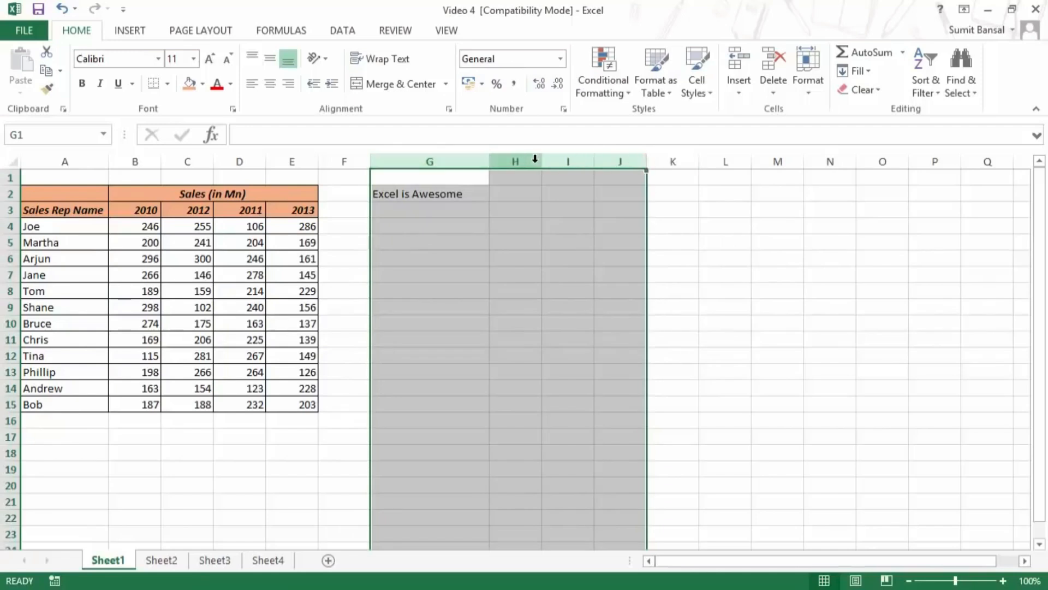
{"action": "left_click_drag", "start_coordinate": [541, 163], "coordinate": [609, 158]}
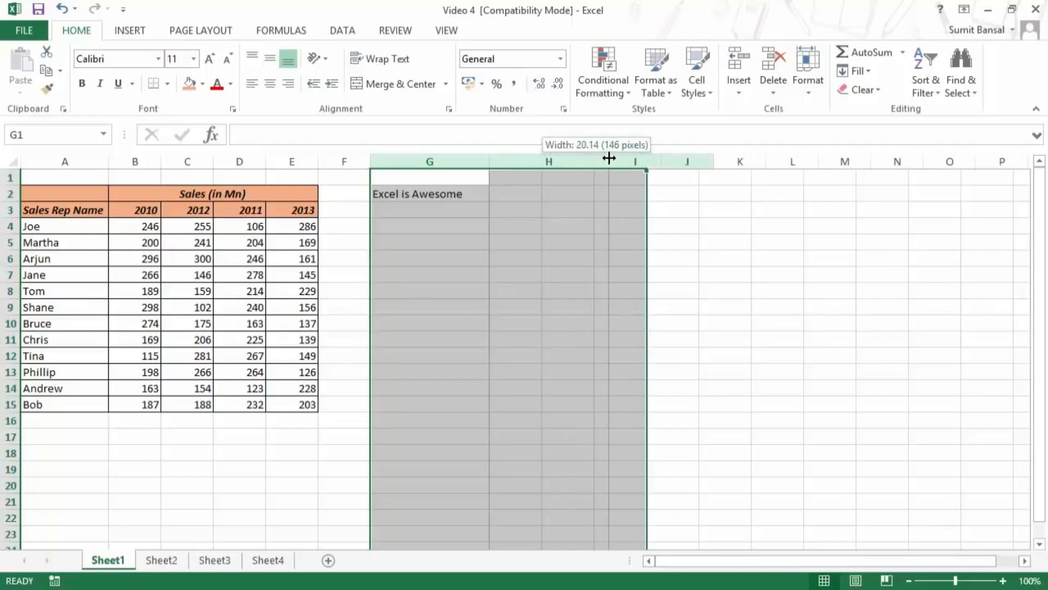
{"action": "left_click_drag", "start_coordinate": [609, 157], "coordinate": [609, 158]}
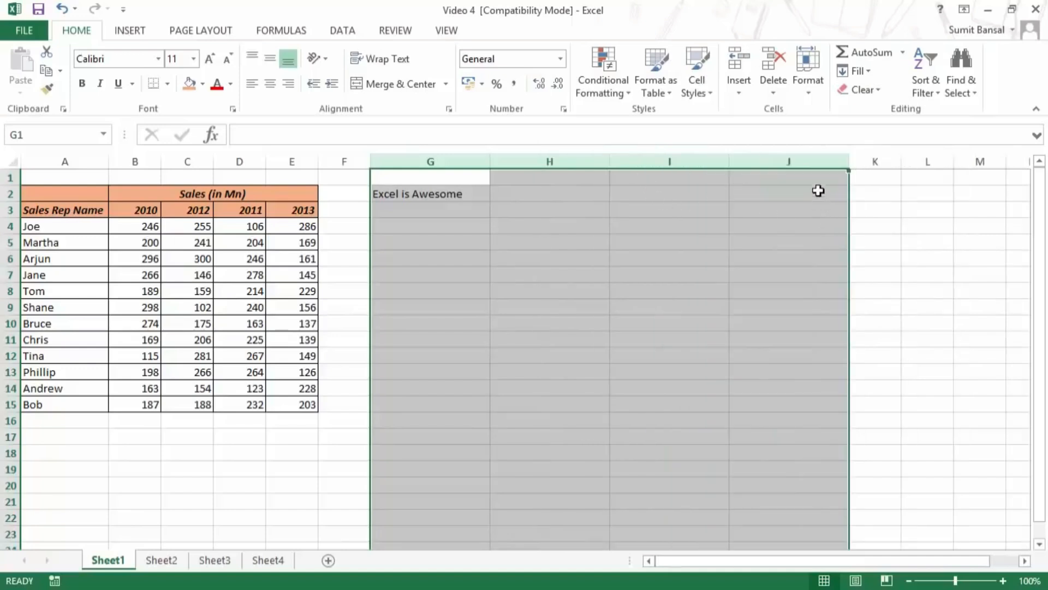
Step: Increase the height of rows 17 to 20 together to nearly three times, and undo the row height and column width changes
{"action": "left_click_drag", "start_coordinate": [8, 438], "coordinate": [10, 491]}
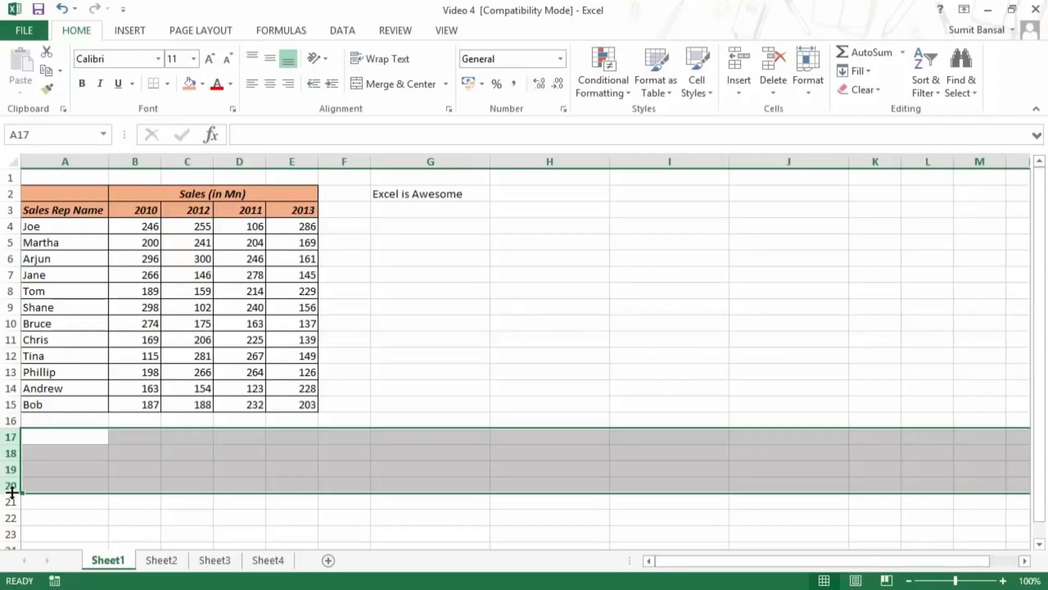
{"action": "left_click_drag", "start_coordinate": [12, 493], "coordinate": [11, 522]}
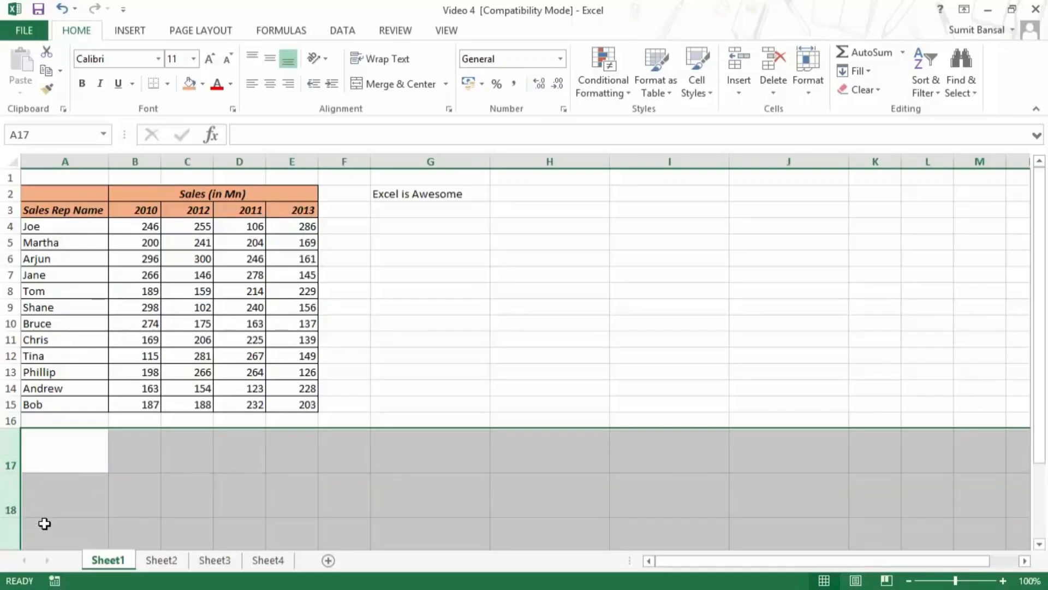
{"action": "key", "text": "ctrl+z"}
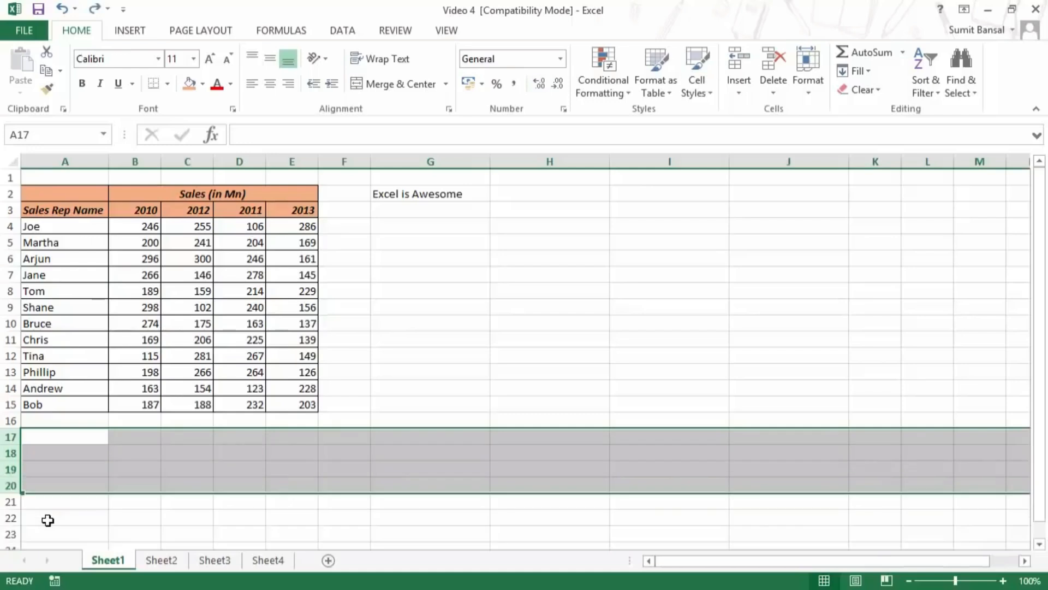
{"action": "key", "text": "ctrl+z"}
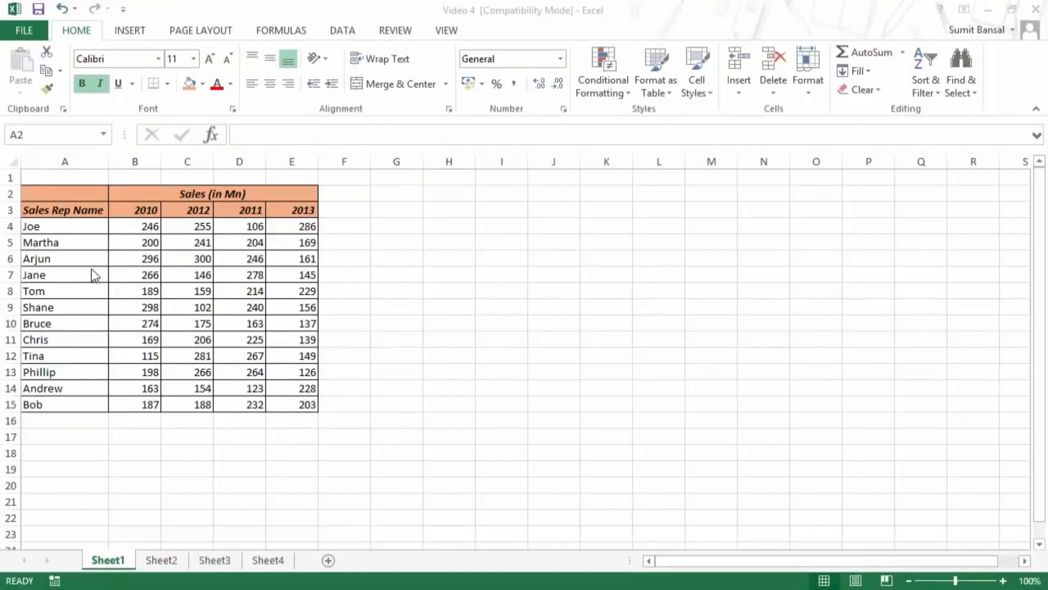
Step: Copy the range A4:C7 and paste it at cell G4, and undo the paste
{"action": "left_click_drag", "start_coordinate": [67, 225], "coordinate": [181, 275]}
{"action": "left_click_drag", "start_coordinate": [72, 224], "coordinate": [183, 278]}
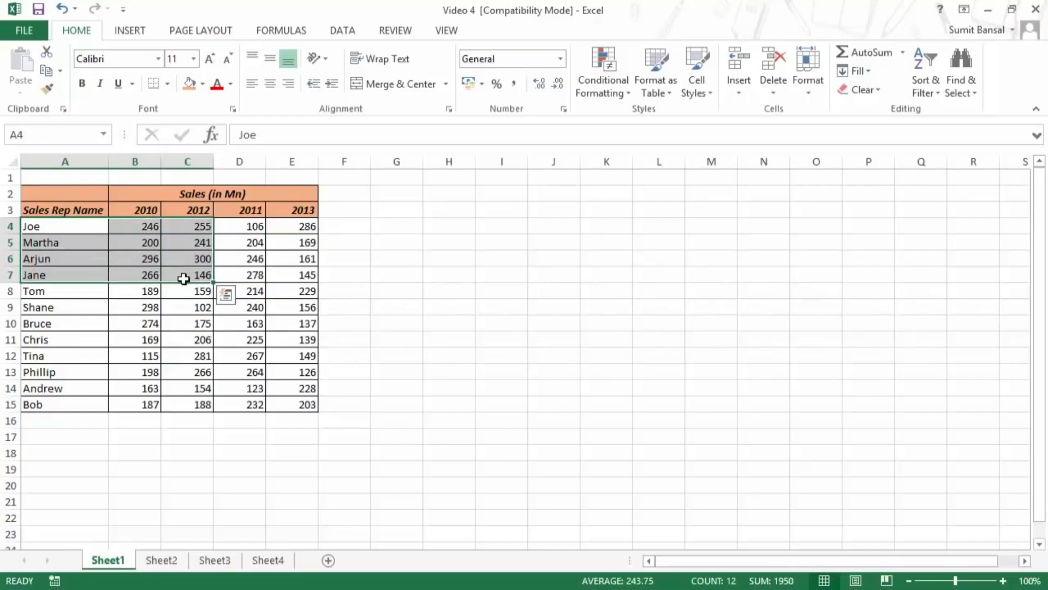
{"action": "key", "text": "ctrl+c"}
{"action": "left_click", "coordinate": [406, 227]}
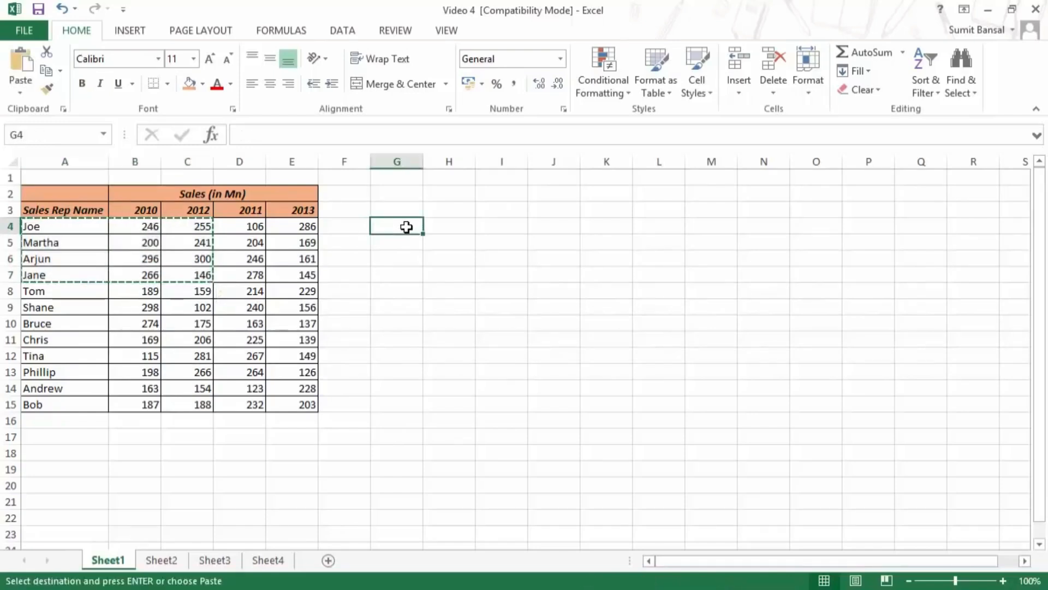
{"action": "key", "text": "ctrl+v"}
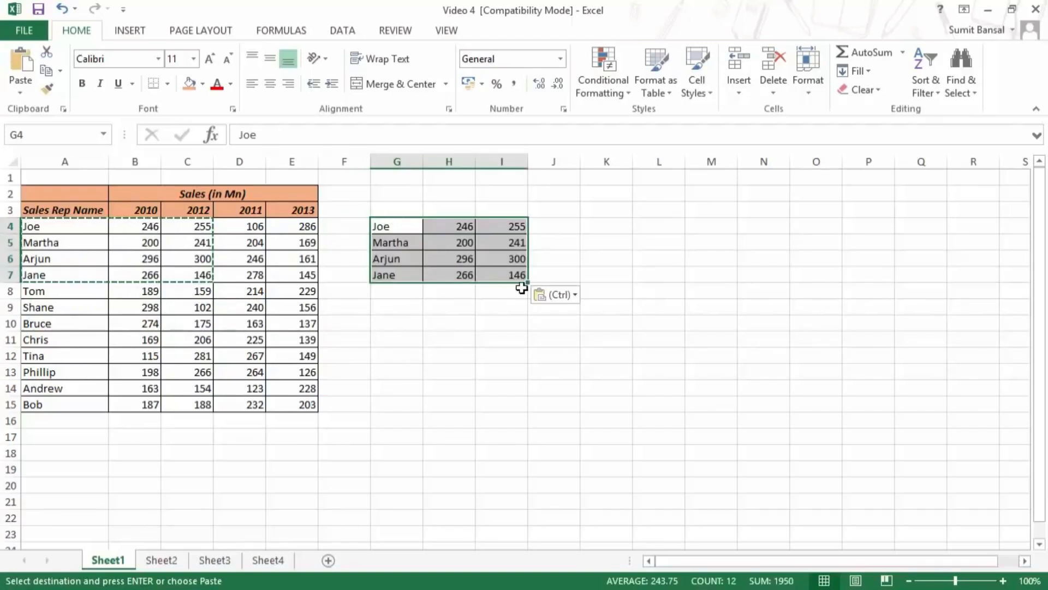
{"action": "key", "text": "ctrl+z"}
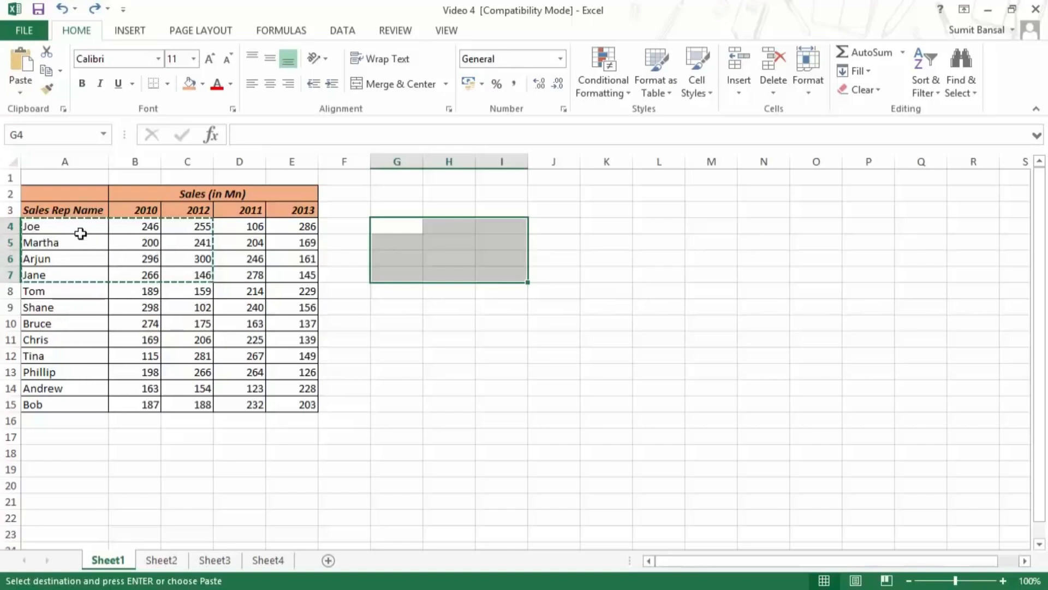
Step: Cut the range A4:C7 and paste it at cell G4, undo the move and clear the cut marquee
{"action": "left_click_drag", "start_coordinate": [70, 227], "coordinate": [69, 251]}
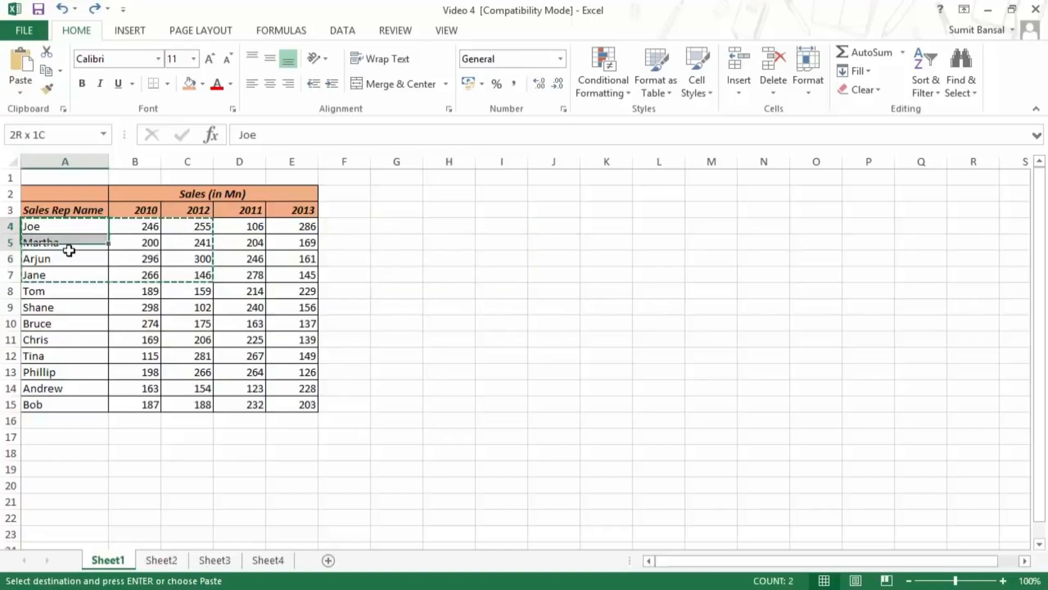
{"action": "left_click_drag", "start_coordinate": [125, 275], "coordinate": [186, 274]}
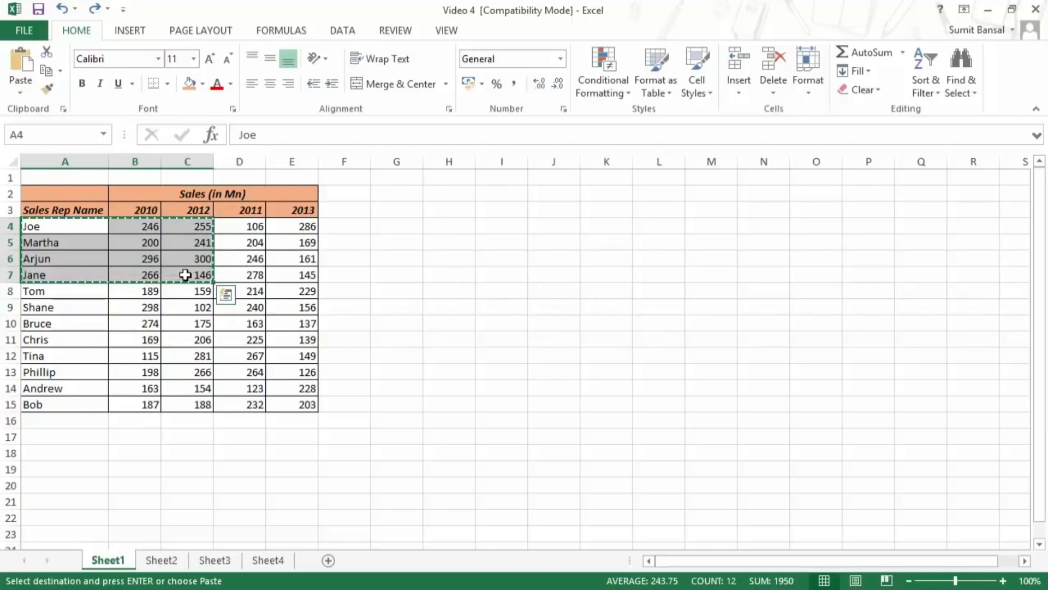
{"action": "left_click", "coordinate": [406, 232]}
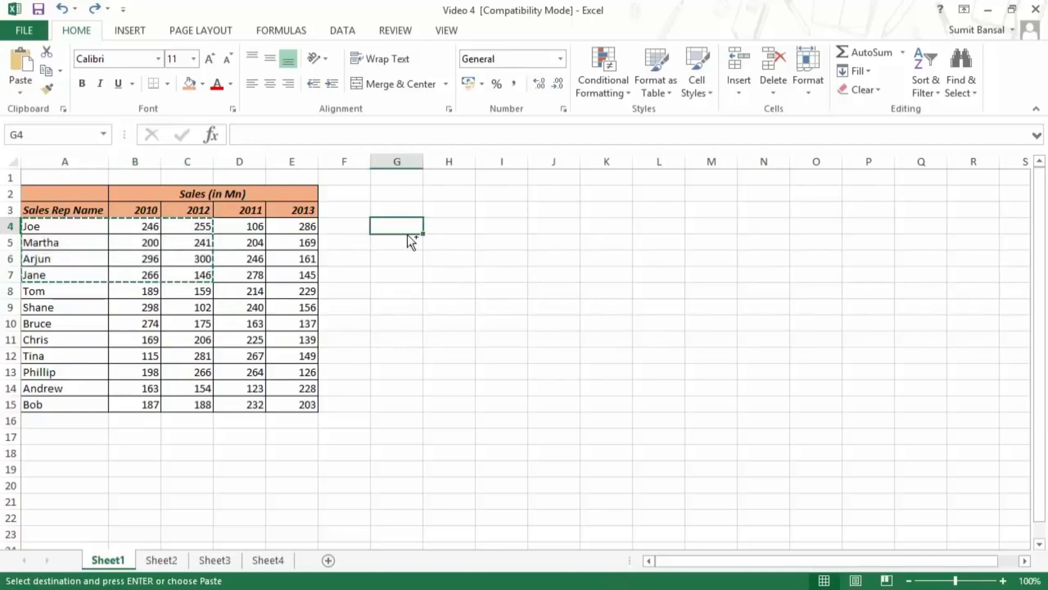
{"action": "key", "text": "ctrl+v"}
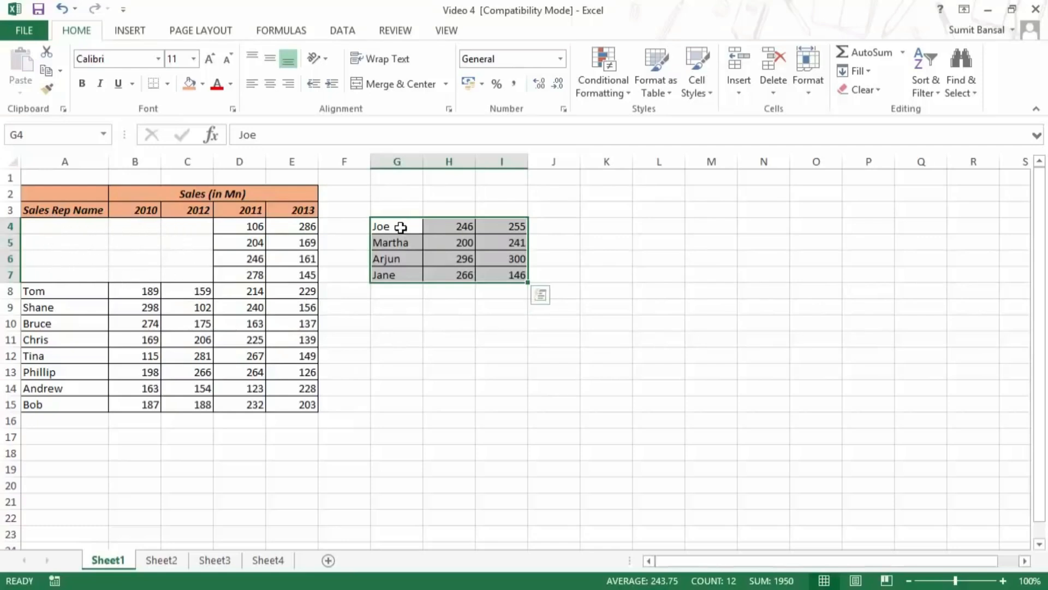
{"action": "key", "text": "ctrl+z"}
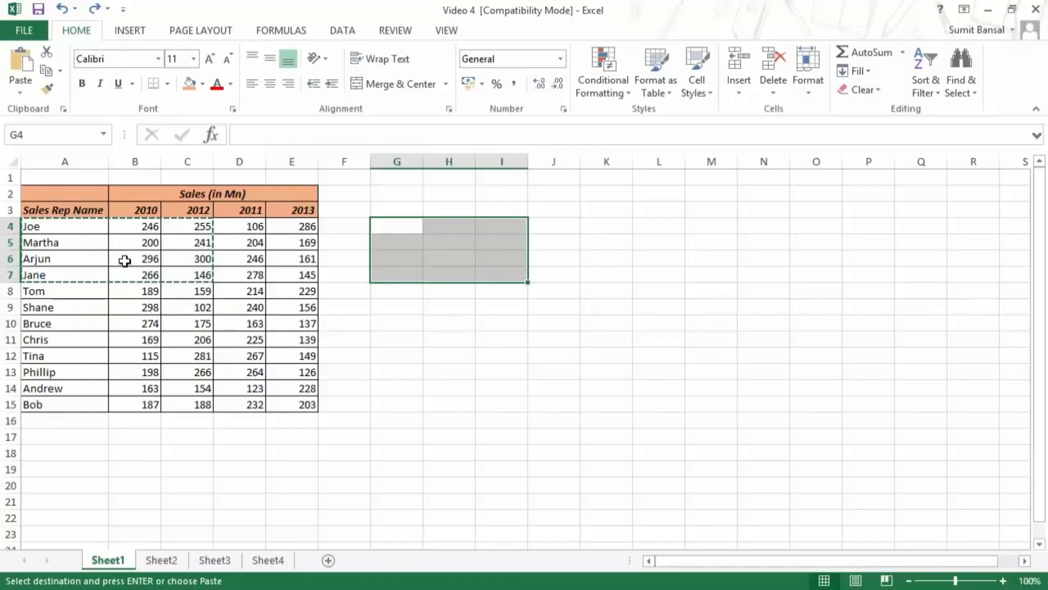
{"action": "key", "text": "Escape"}
Step: Examine the cut, copy and paste options offered for the range A4:C7 and for cell G4
{"action": "left_click_drag", "start_coordinate": [65, 230], "coordinate": [193, 278]}
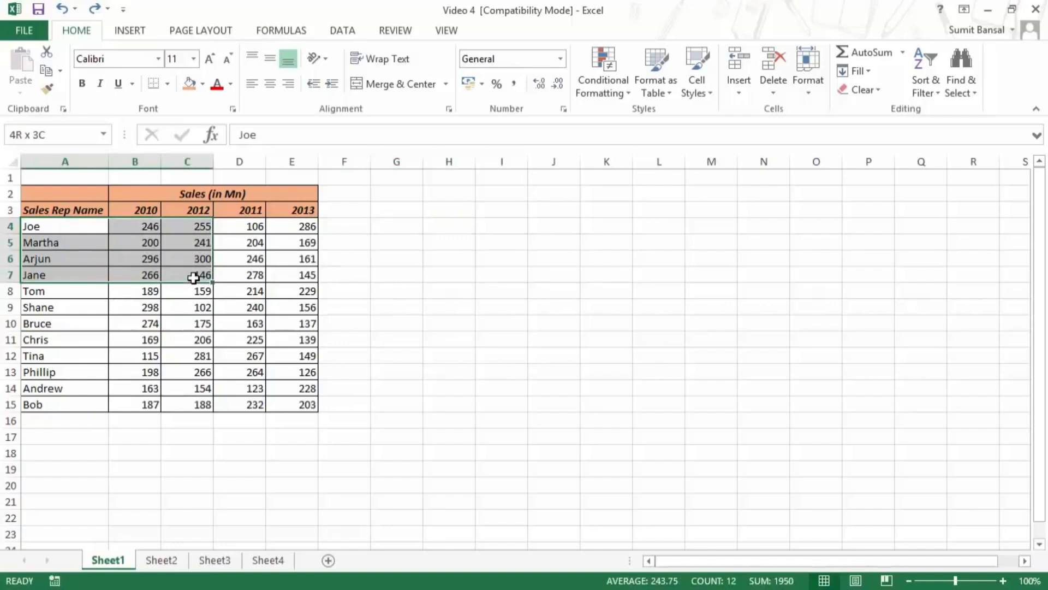
{"action": "right_click", "coordinate": [66, 244]}
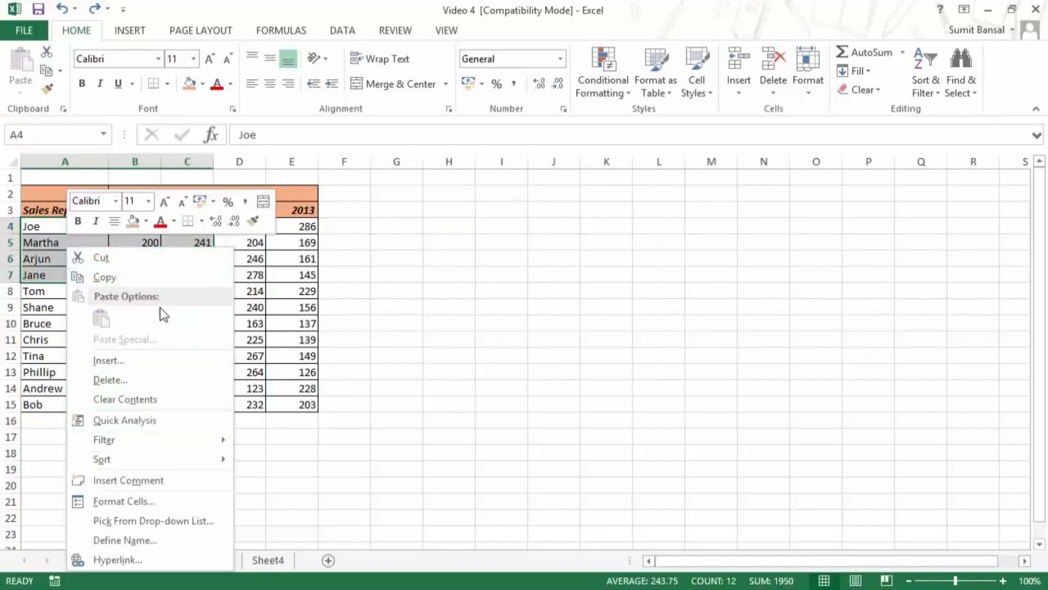
{"action": "left_click", "coordinate": [408, 227]}
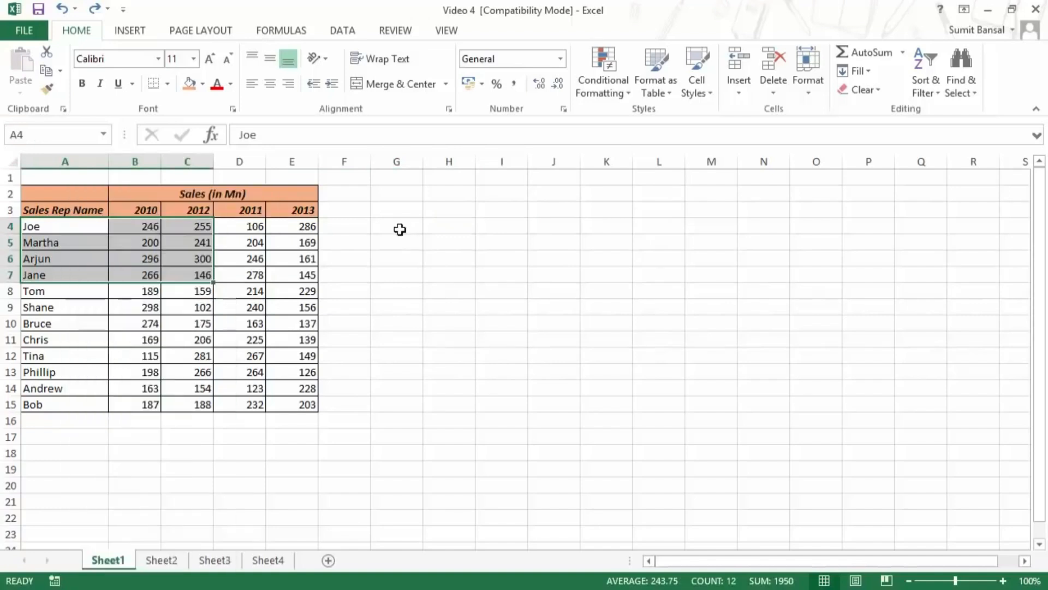
{"action": "left_click", "coordinate": [409, 227]}
{"action": "right_click", "coordinate": [412, 229]}
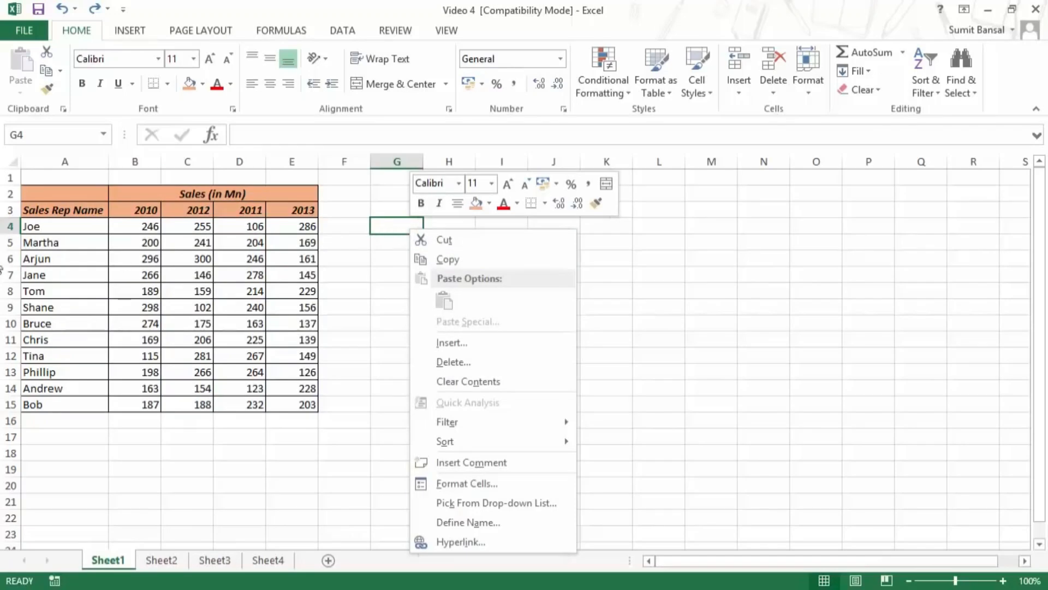
Step: Copy the range A4:C8 directly to H5:J9 by its border, without the clipboard, and undo the copy
{"action": "left_click", "coordinate": [52, 228]}
{"action": "left_click_drag", "start_coordinate": [51, 226], "coordinate": [207, 292]}
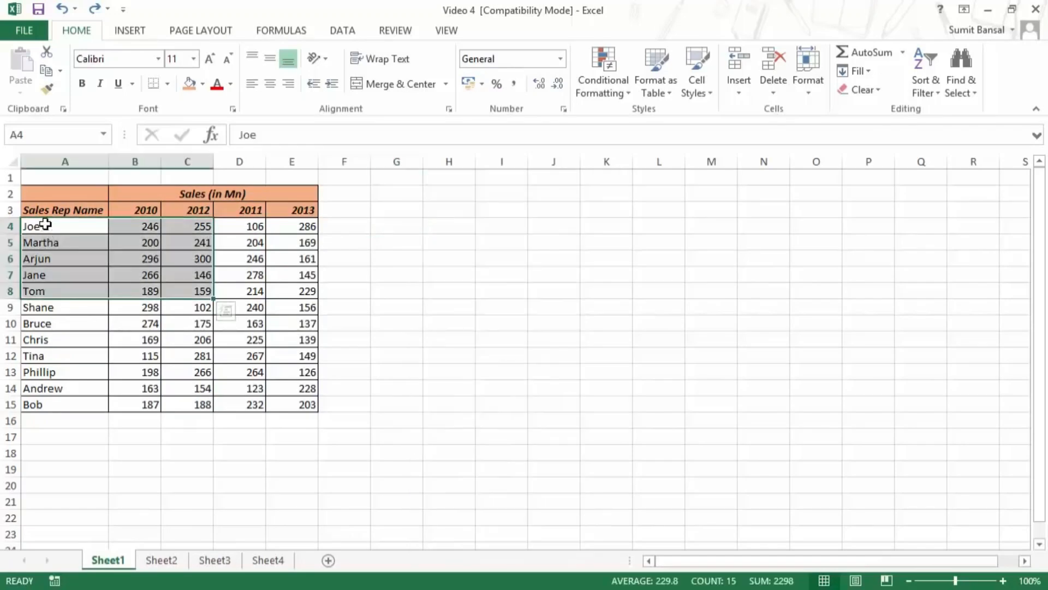
{"action": "left_click", "coordinate": [239, 288]}
{"action": "left_click_drag", "start_coordinate": [49, 230], "coordinate": [192, 294]}
{"action": "left_click_drag", "start_coordinate": [117, 298], "coordinate": [507, 305]}
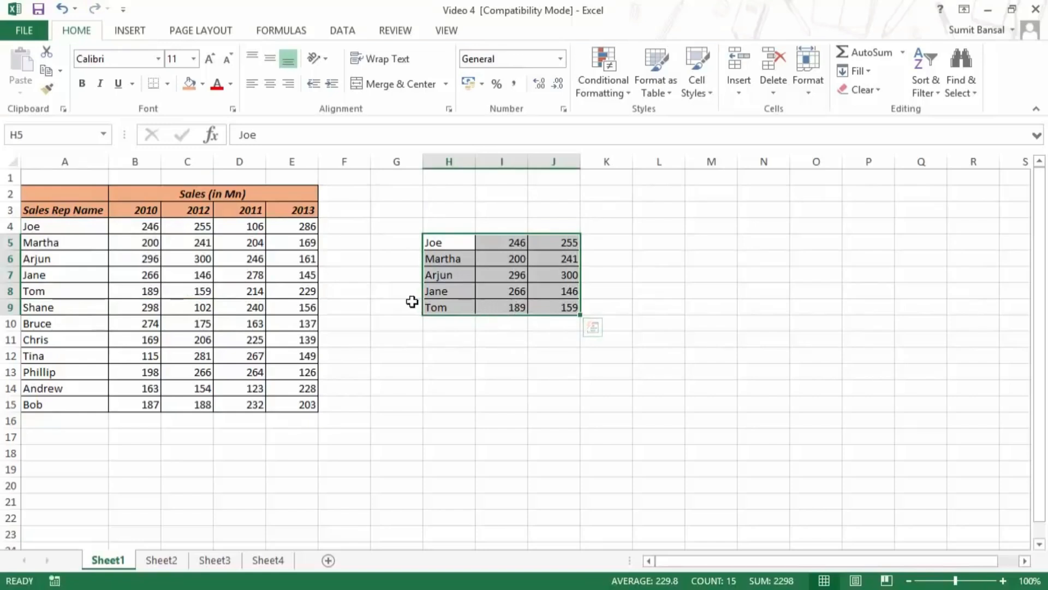
{"action": "key", "text": "ctrl+z"}
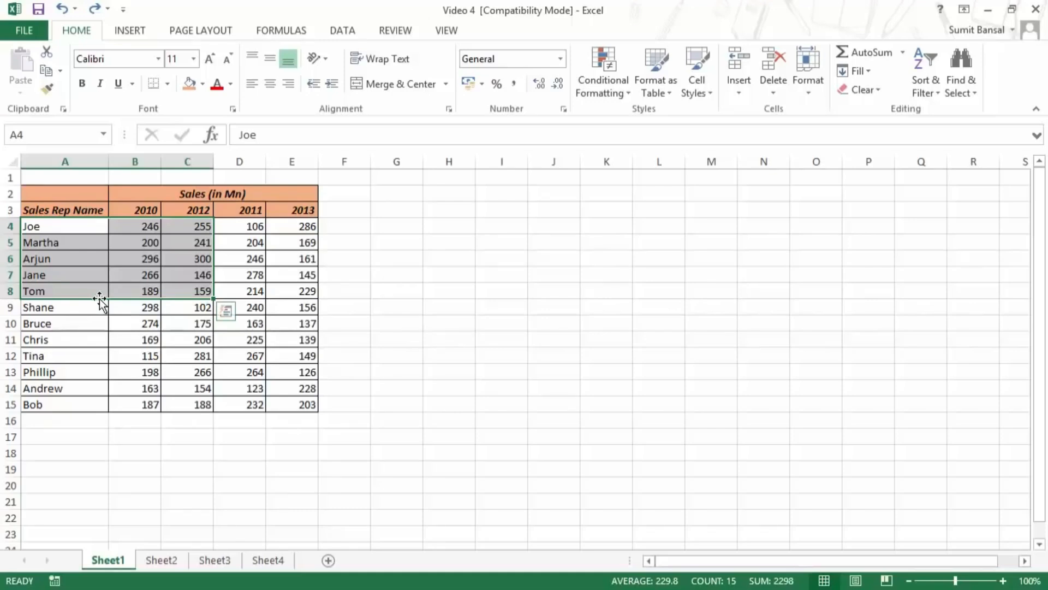
Step: Move the range A4:C8 by its border to H4:J8, and undo the move
{"action": "left_click_drag", "start_coordinate": [99, 299], "coordinate": [467, 298]}
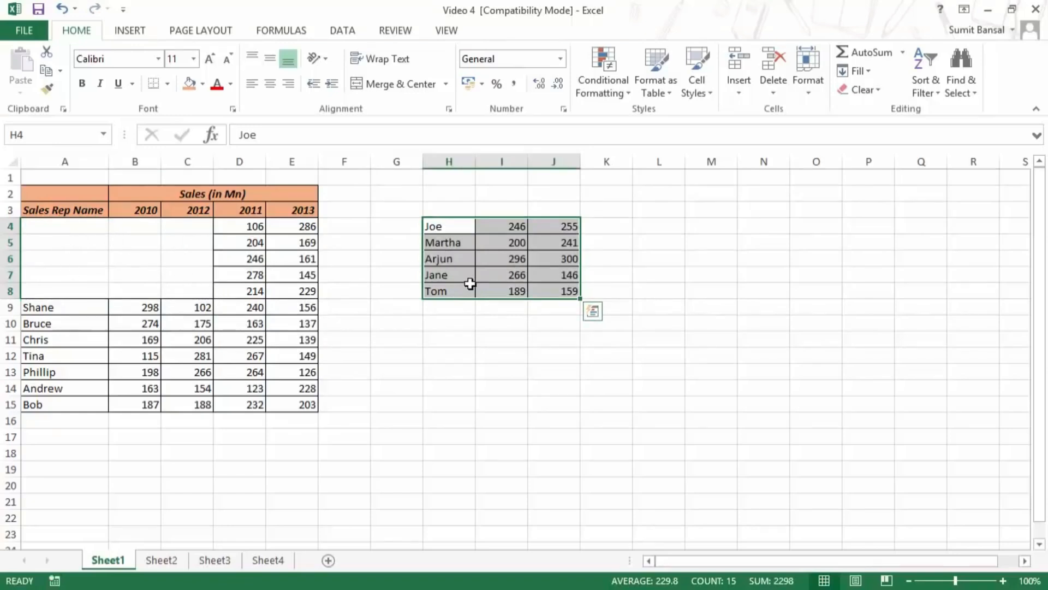
{"action": "key", "text": "ctrl+z"}
Step: Fill cell A16 down from the cell above it, and fill cell F15 right from its neighbour E15
{"action": "left_click", "coordinate": [72, 343]}
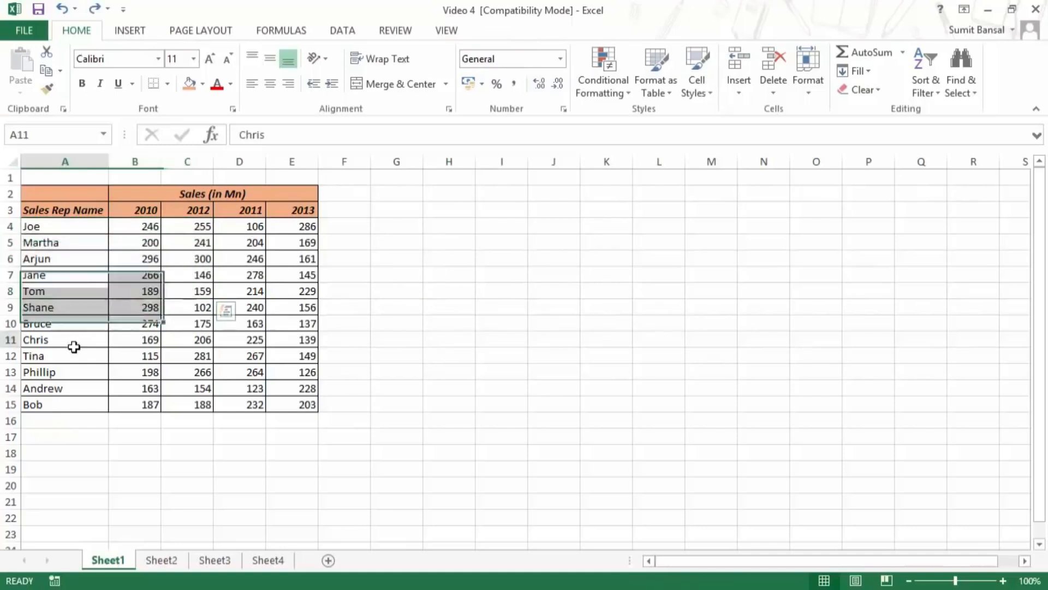
{"action": "left_click", "coordinate": [65, 416]}
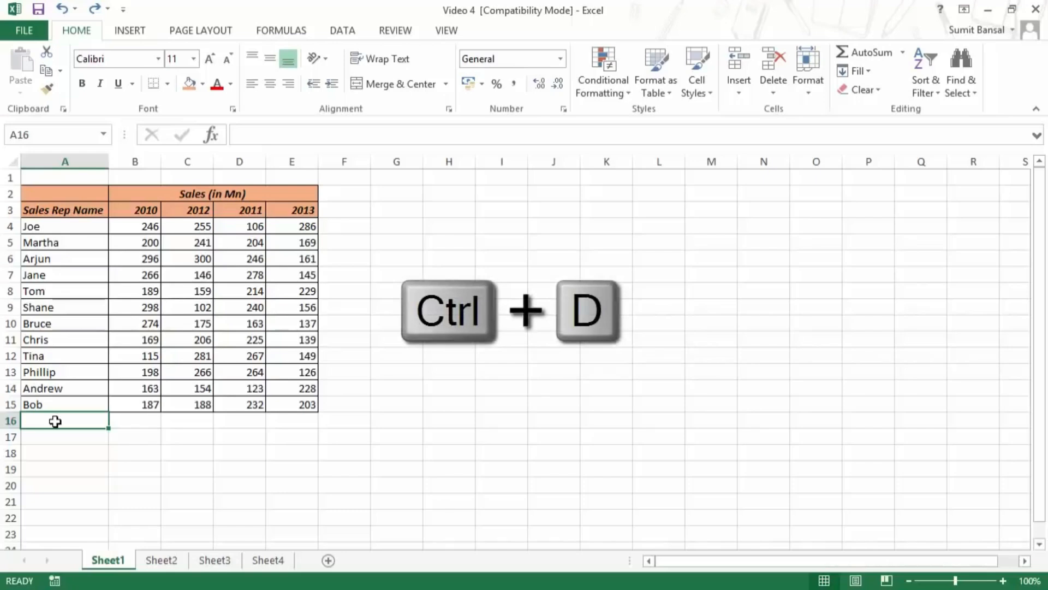
{"action": "key", "text": "ctrl+d"}
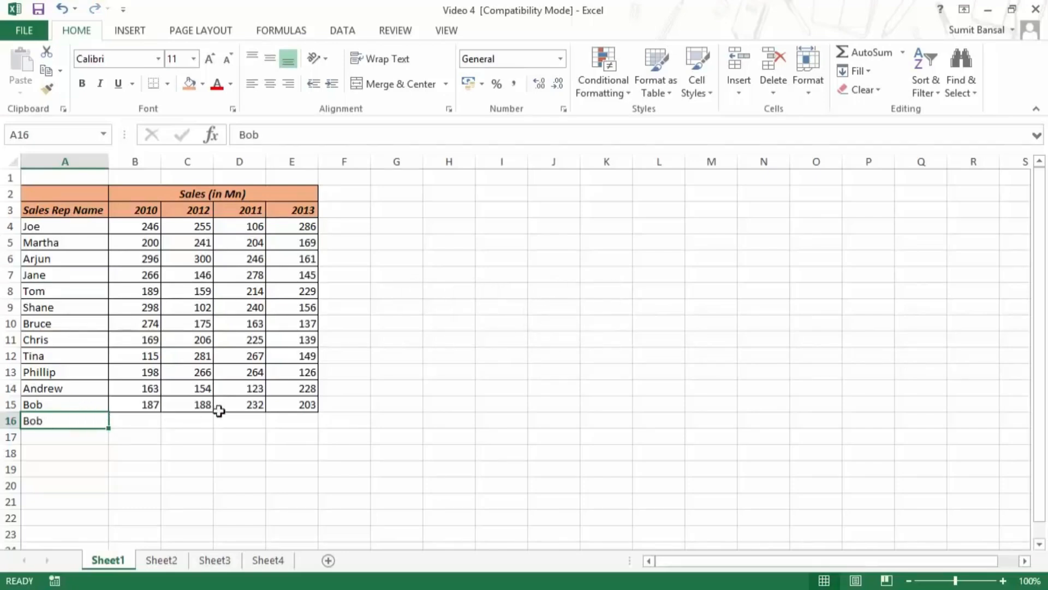
{"action": "left_click", "coordinate": [339, 405]}
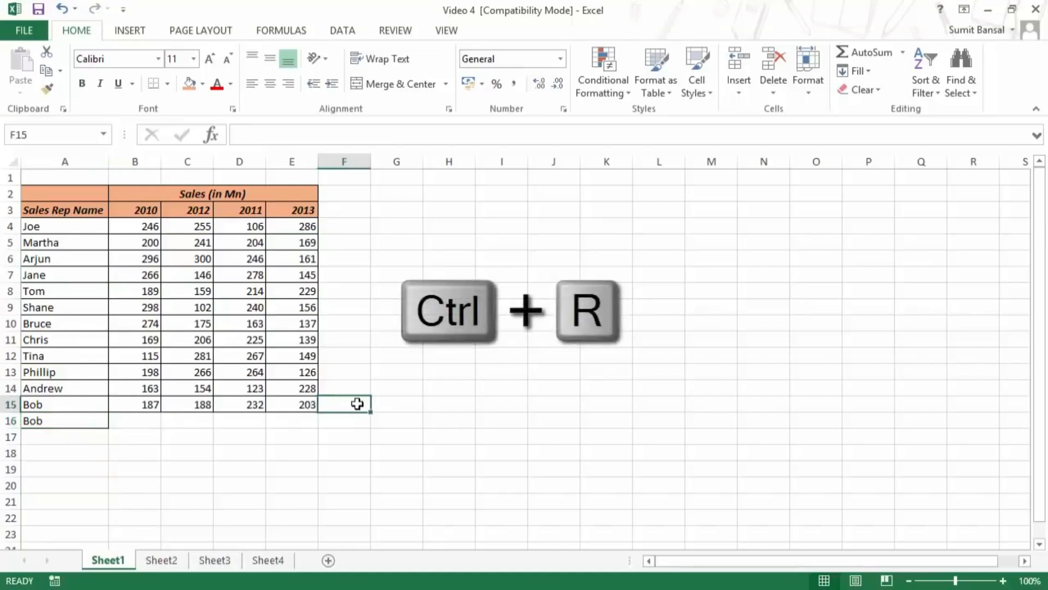
{"action": "key", "text": "ctrl+r"}
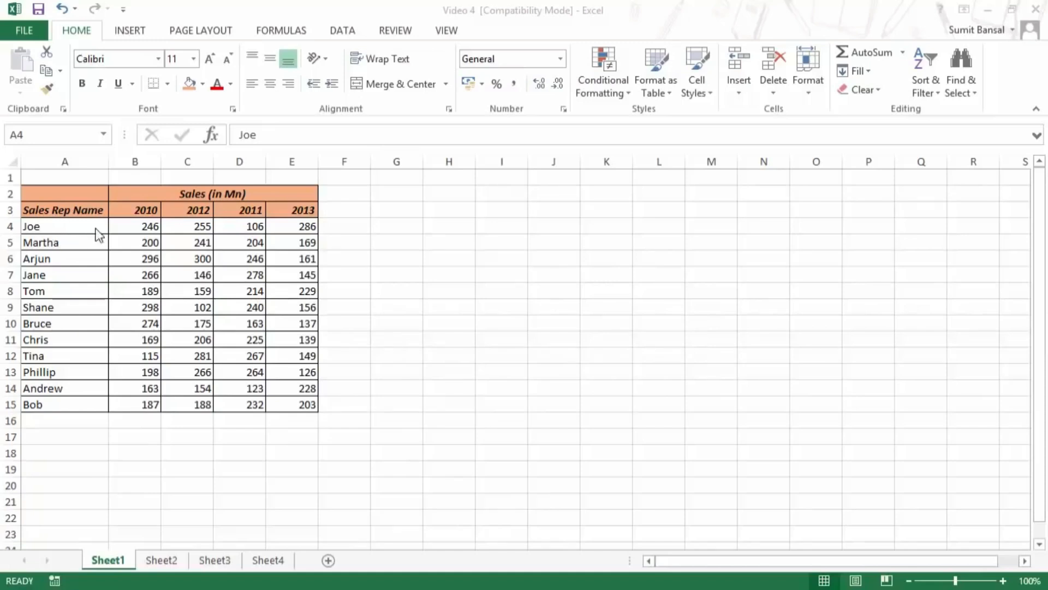
Step: Copy the range A4:E8 and paste it with its formatting at cell H4, and undo the paste
{"action": "left_click", "coordinate": [44, 227]}
{"action": "left_click_drag", "start_coordinate": [47, 225], "coordinate": [286, 297]}
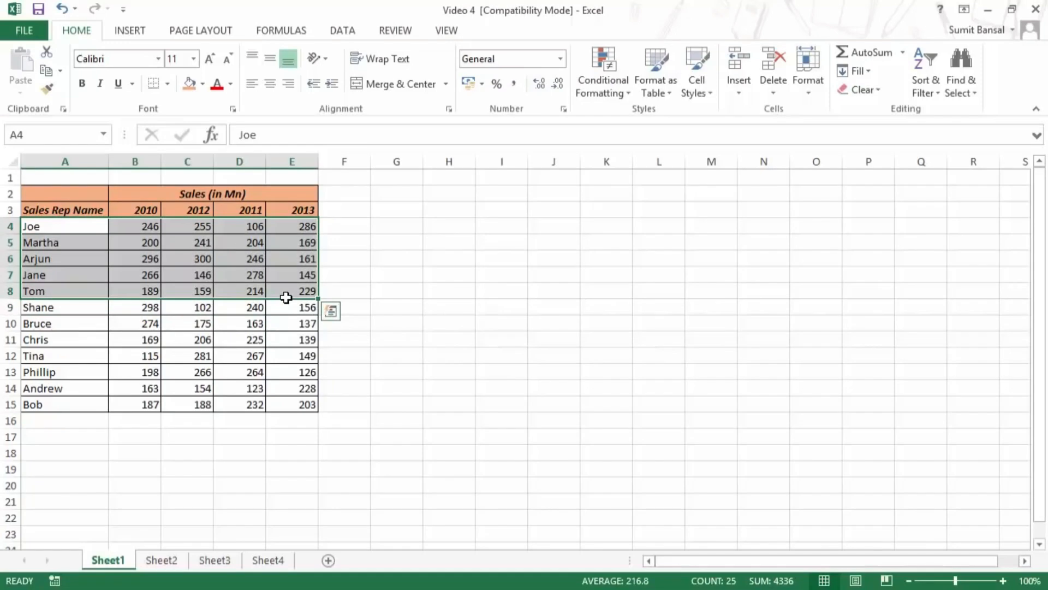
{"action": "key", "text": "ctrl+c"}
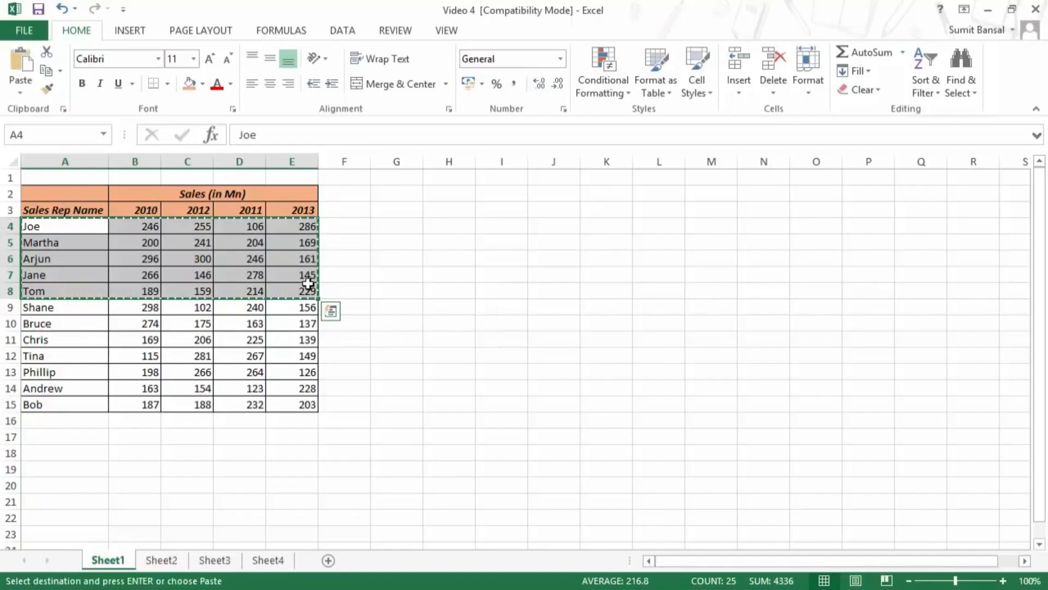
{"action": "left_click", "coordinate": [460, 223]}
{"action": "key", "text": "ctrl+v"}
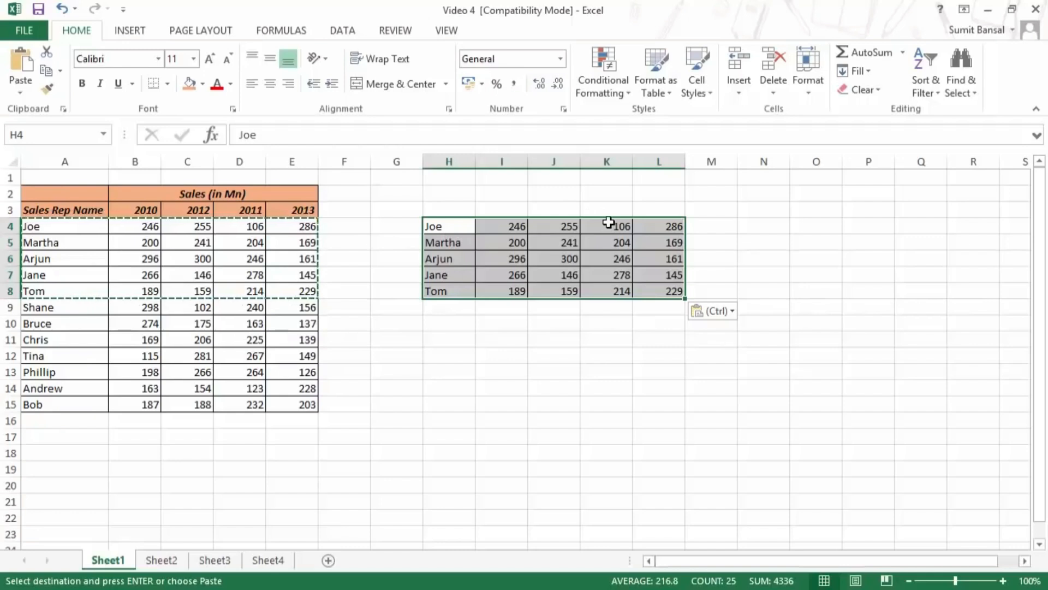
{"action": "key", "text": "ctrl+z"}
Step: Give the range H4:L7 a light blue fill and a thick box border
{"action": "left_click_drag", "start_coordinate": [470, 235], "coordinate": [653, 279]}
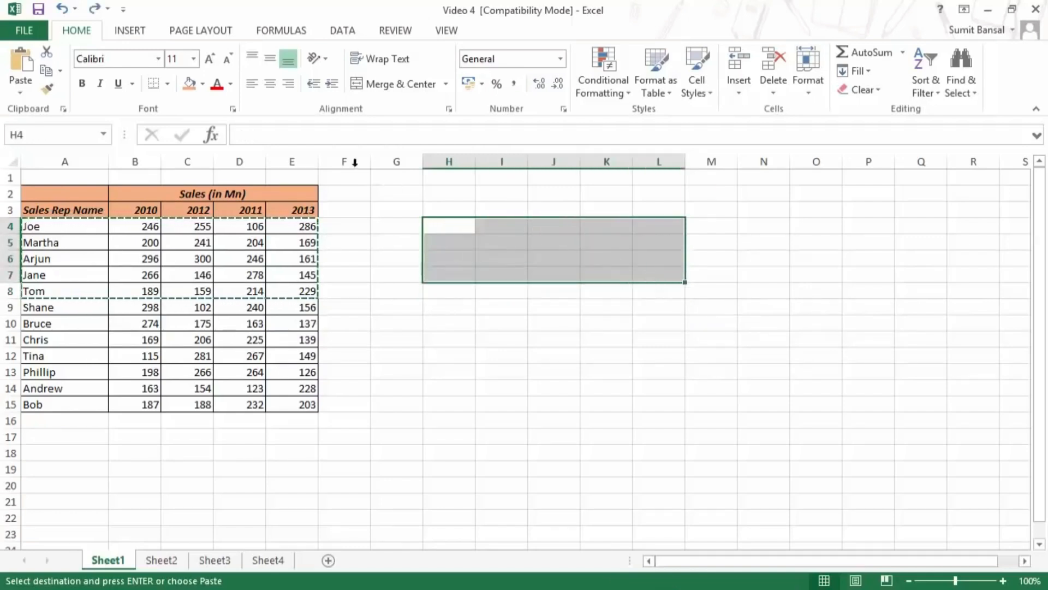
{"action": "left_click", "coordinate": [202, 83]}
{"action": "left_click", "coordinate": [246, 149]}
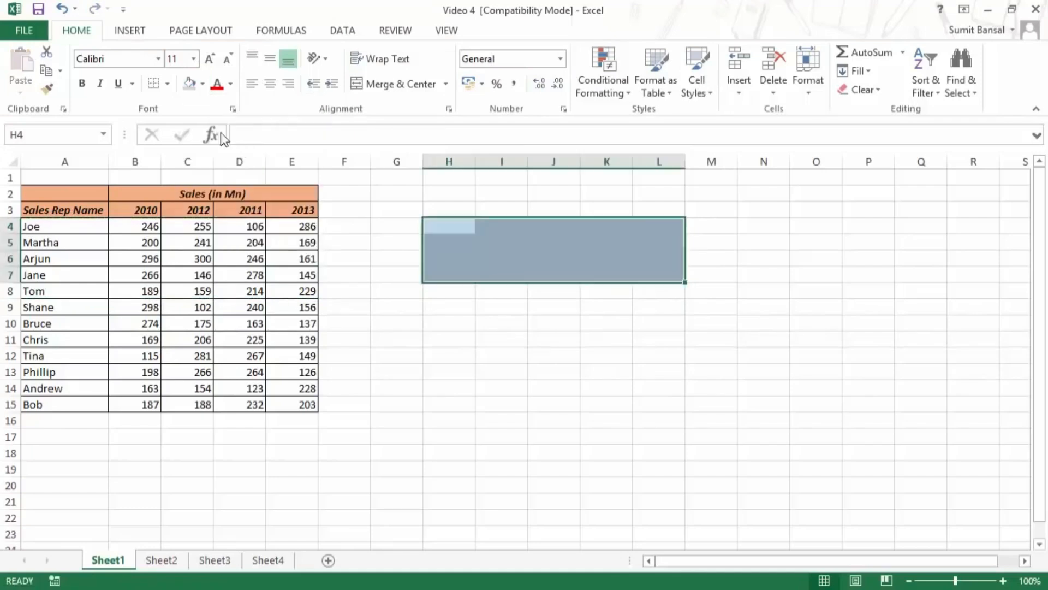
{"action": "left_click", "coordinate": [167, 83]}
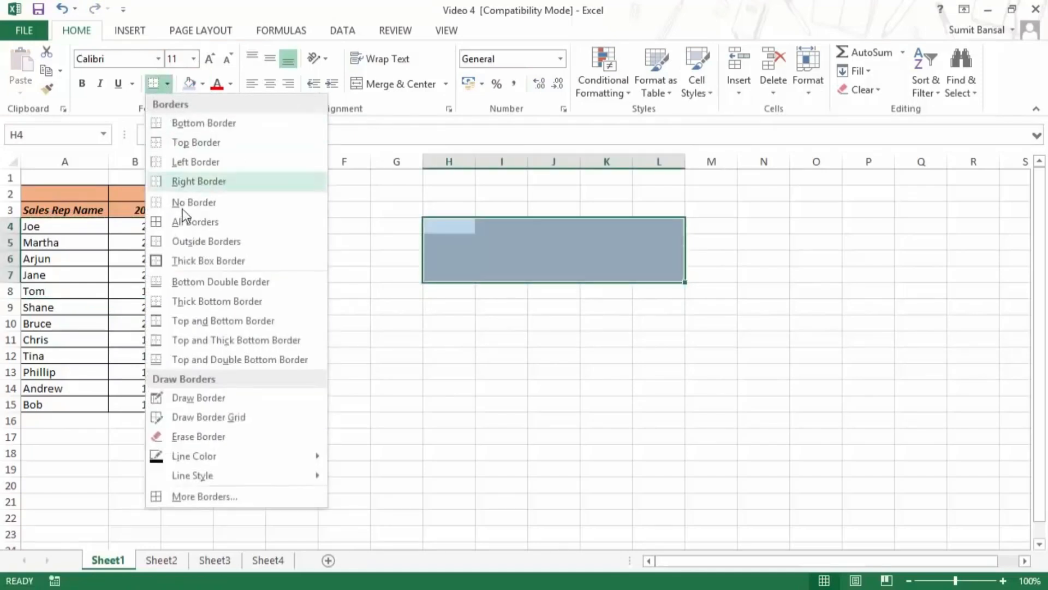
{"action": "left_click", "coordinate": [185, 260]}
{"action": "left_click", "coordinate": [657, 324]}
Step: Copy the range A4:E7 and paste it with its formatting over the filled box starting at H4
{"action": "left_click_drag", "start_coordinate": [65, 228], "coordinate": [297, 269]}
{"action": "key", "text": "ctrl+c"}
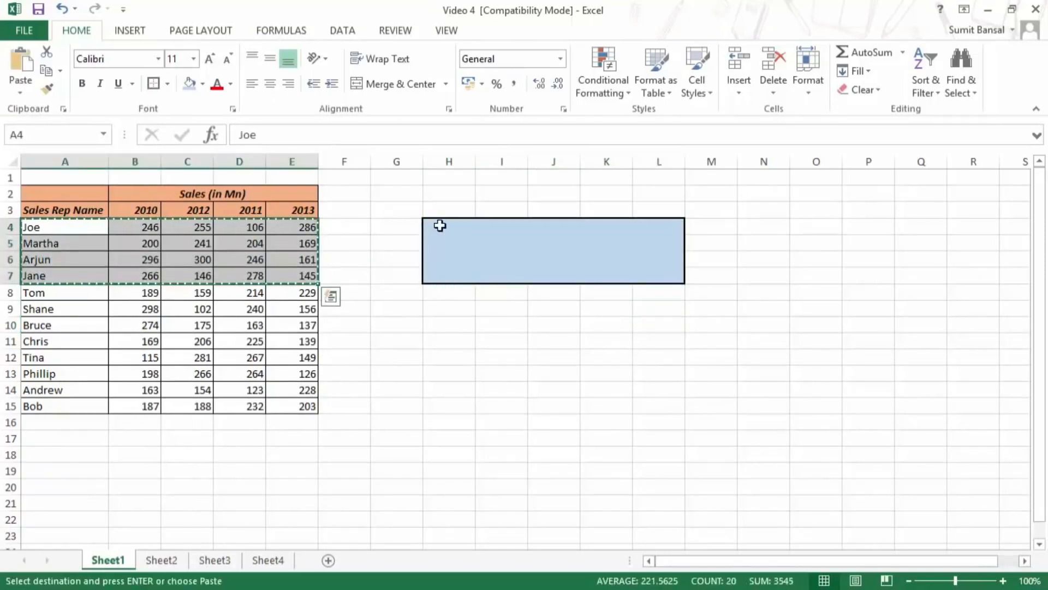
{"action": "left_click", "coordinate": [451, 226]}
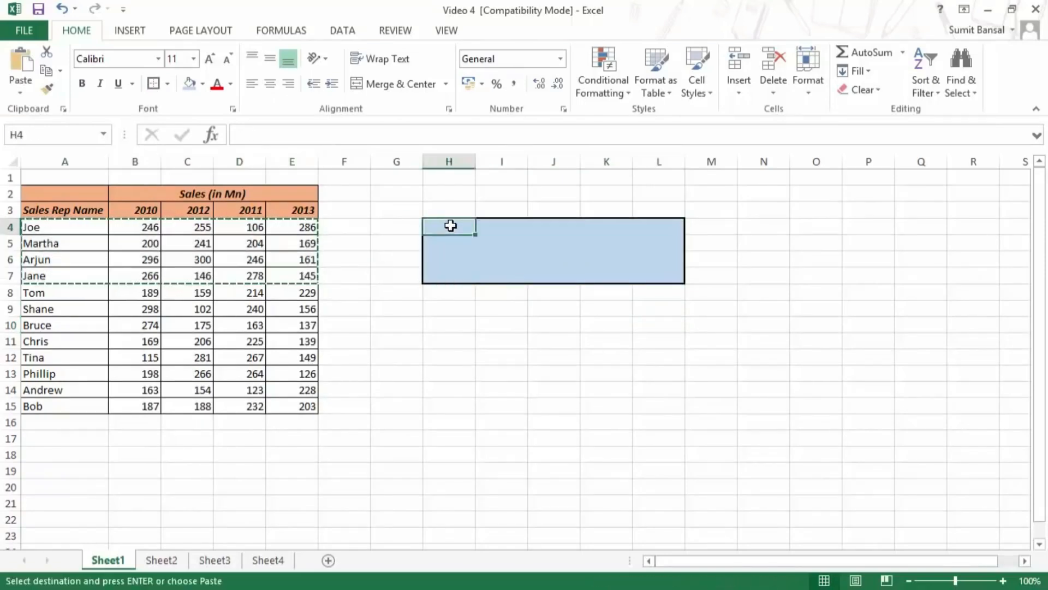
{"action": "key", "text": "ctrl+v"}
{"action": "left_click", "coordinate": [694, 319]}
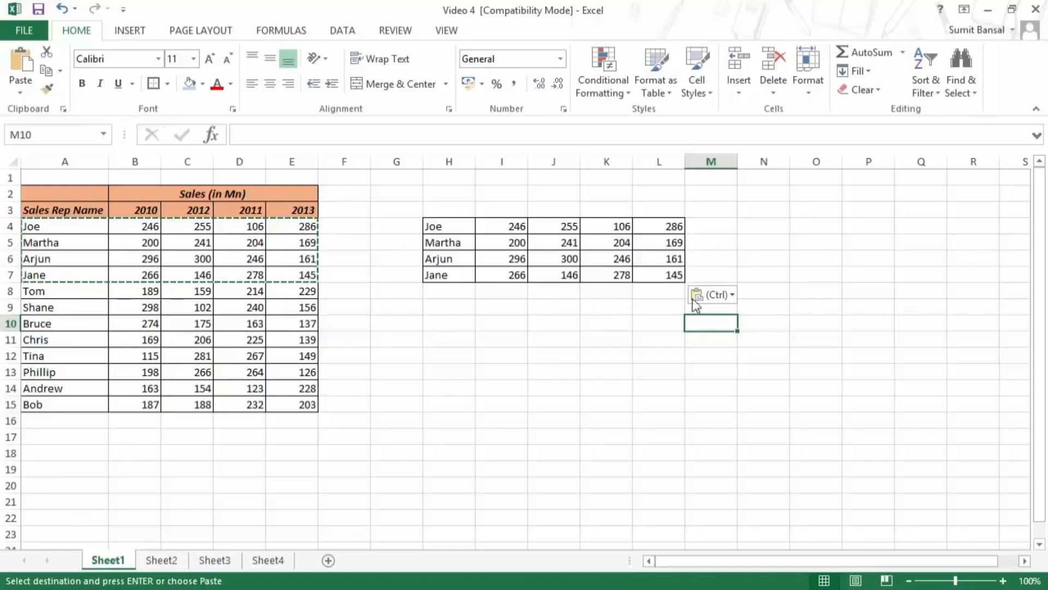
Step: Review the paste options offered for the pasted range and for the copied data
{"action": "left_click", "coordinate": [733, 295]}
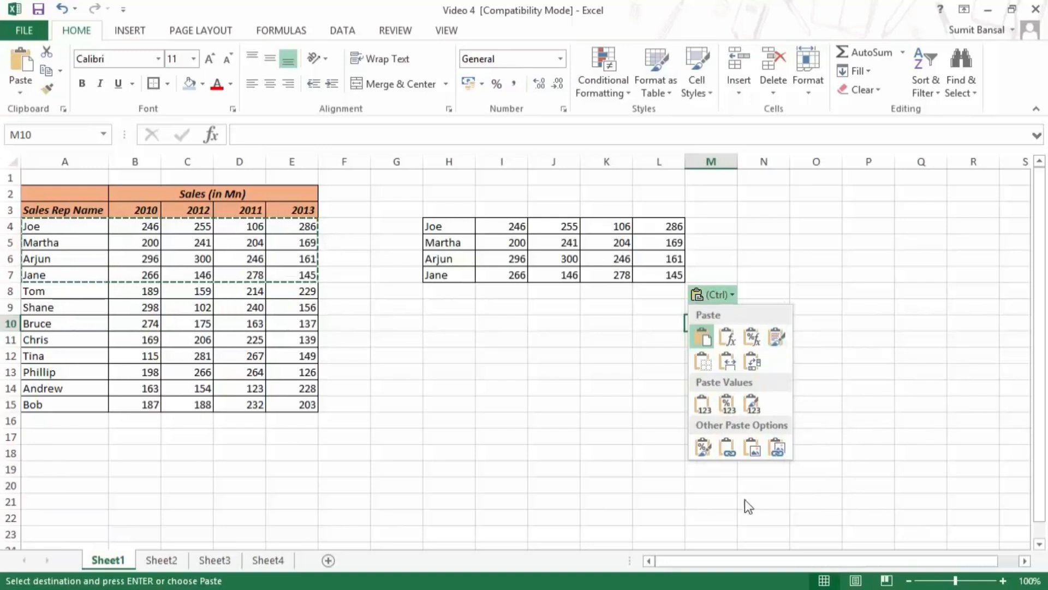
{"action": "left_click", "coordinate": [730, 298]}
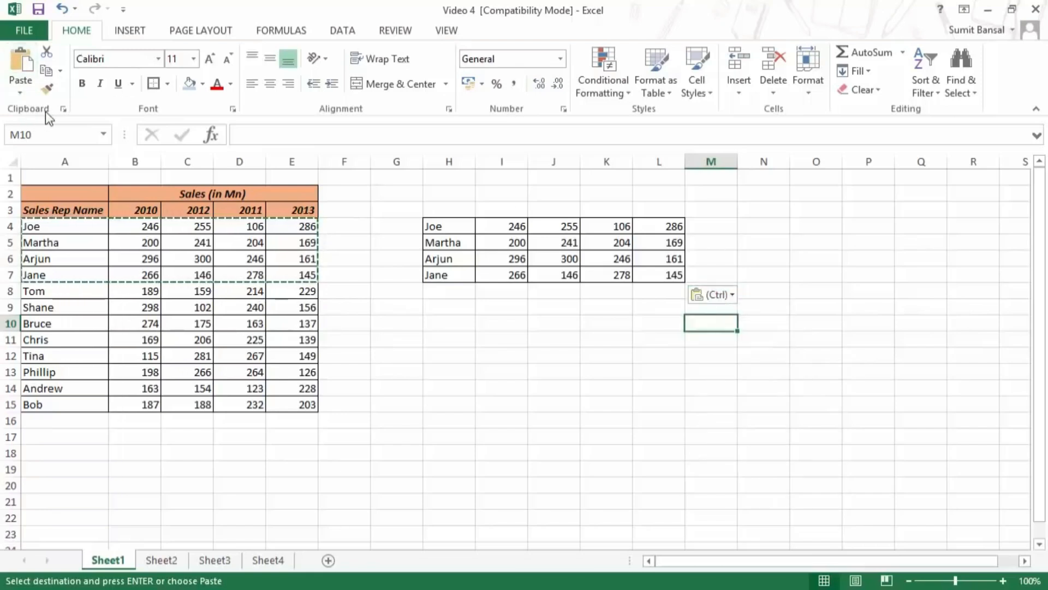
{"action": "left_click", "coordinate": [20, 93]}
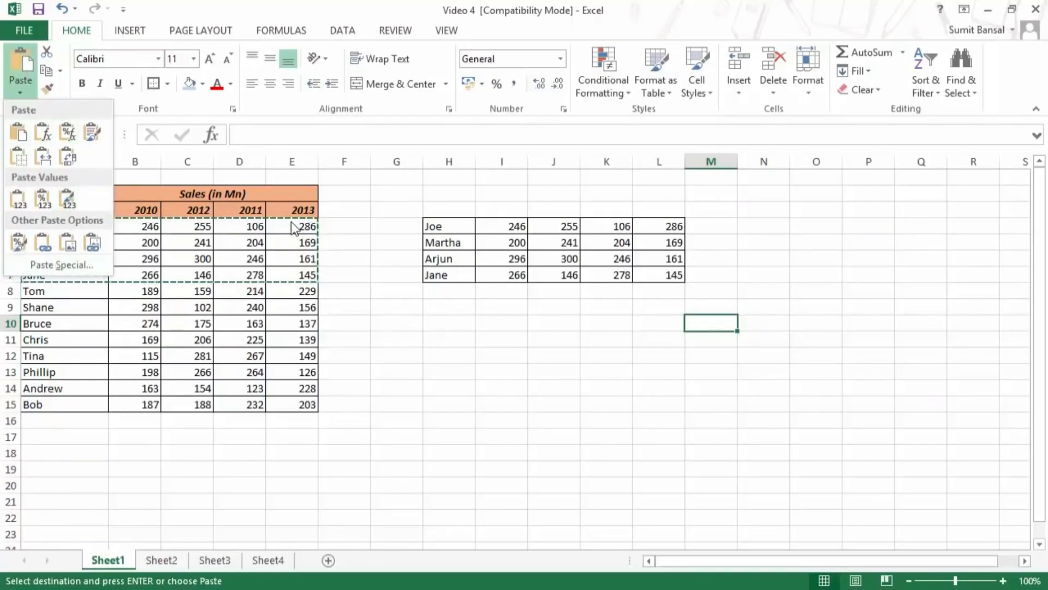
{"action": "left_click", "coordinate": [638, 297]}
Step: Clear all contents and formatting from the range H4:L7
{"action": "mouse_move", "coordinate": [444, 227]}
{"action": "left_mouse_down"}
{"action": "mouse_move", "coordinate": [660, 257]}
{"action": "mouse_move", "coordinate": [674, 274]}
{"action": "left_mouse_up"}
{"action": "left_click", "coordinate": [866, 89]}
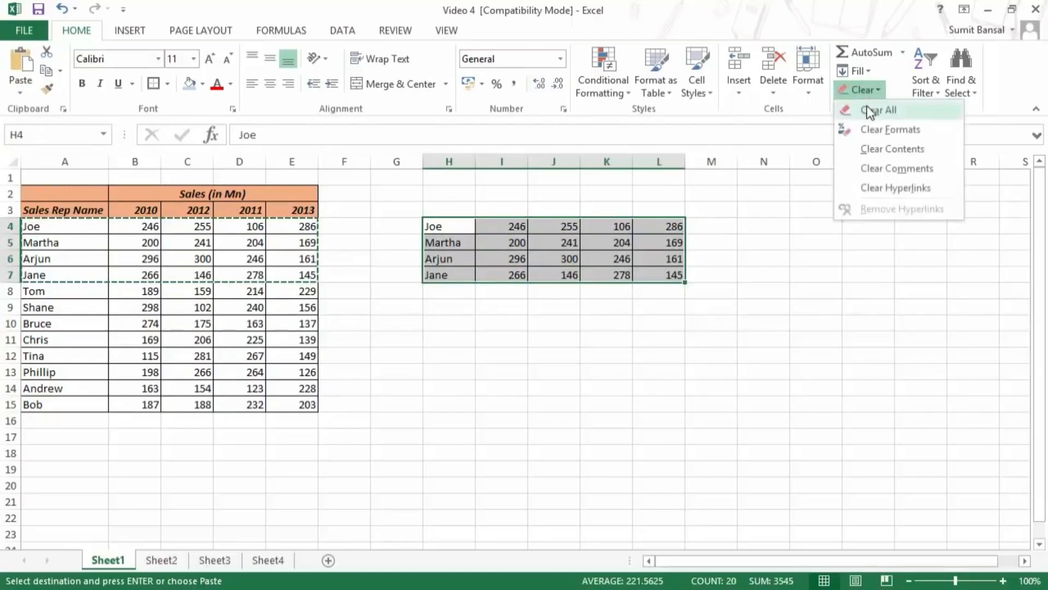
{"action": "left_click", "coordinate": [873, 110]}
Step: Copy the range A4:E7 and paste it at H4 through Paste Special with the All option
{"action": "mouse_move", "coordinate": [49, 232]}
{"action": "left_mouse_down"}
{"action": "mouse_move", "coordinate": [154, 276]}
{"action": "mouse_move", "coordinate": [279, 274]}
{"action": "left_mouse_up"}
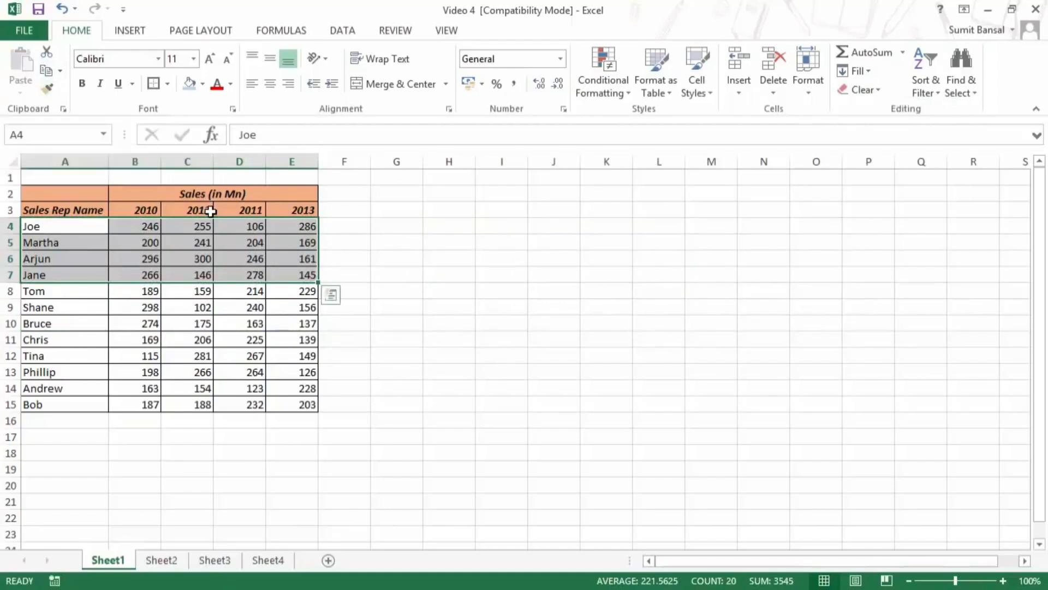
{"action": "key", "text": "ctrl+c"}
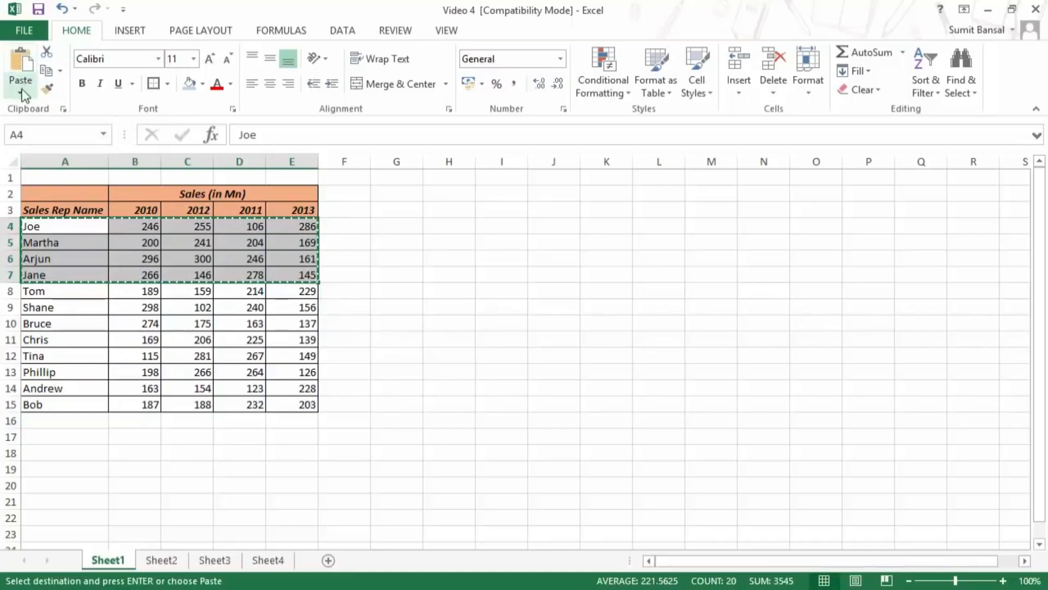
{"action": "left_click", "coordinate": [456, 226]}
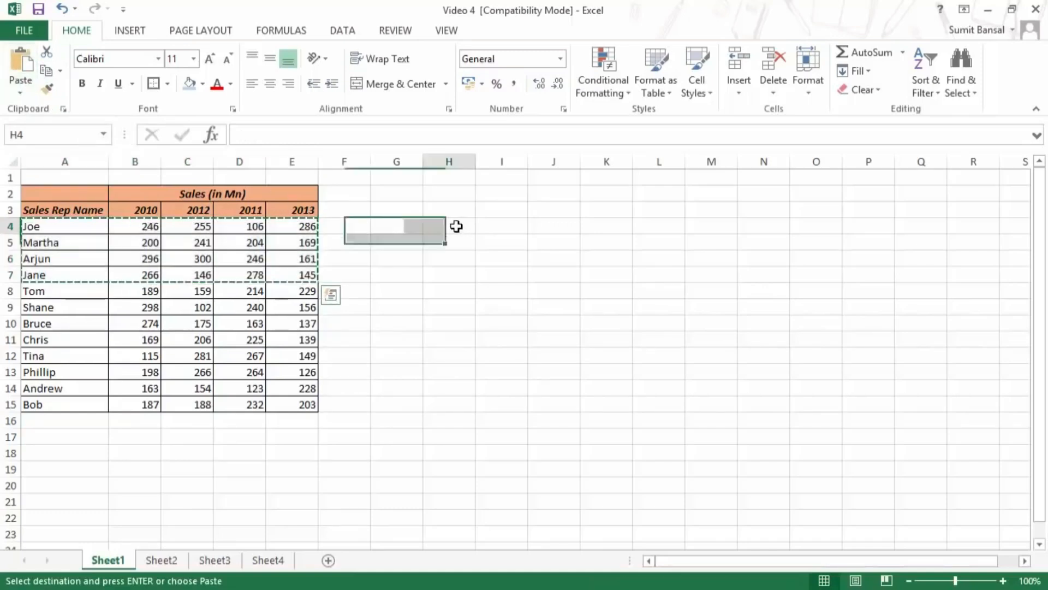
{"action": "left_click", "coordinate": [20, 93]}
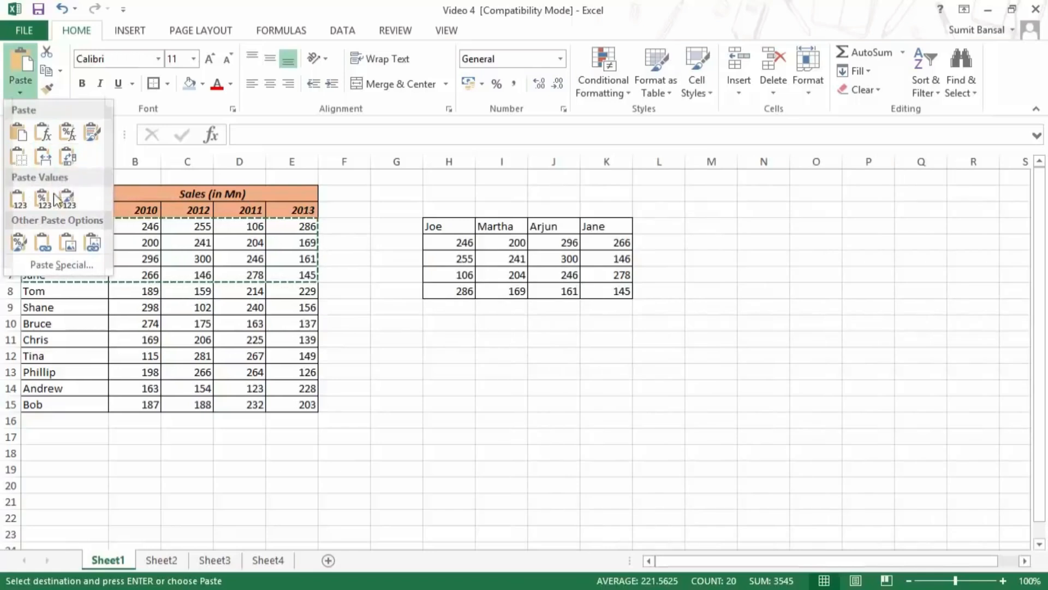
{"action": "left_click", "coordinate": [81, 268]}
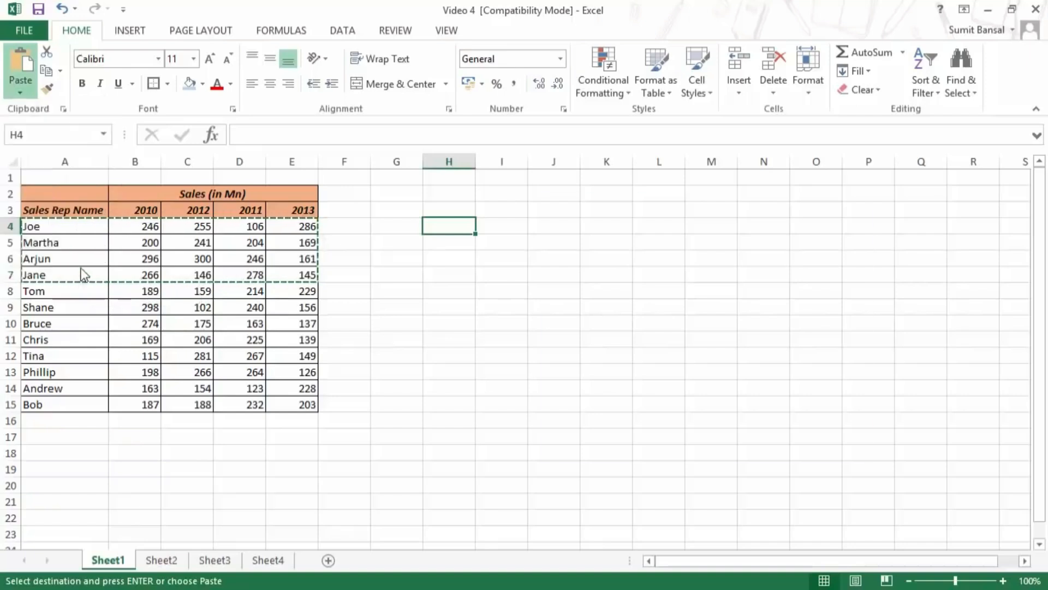
{"action": "left_click_drag", "start_coordinate": [581, 208], "coordinate": [537, 200]}
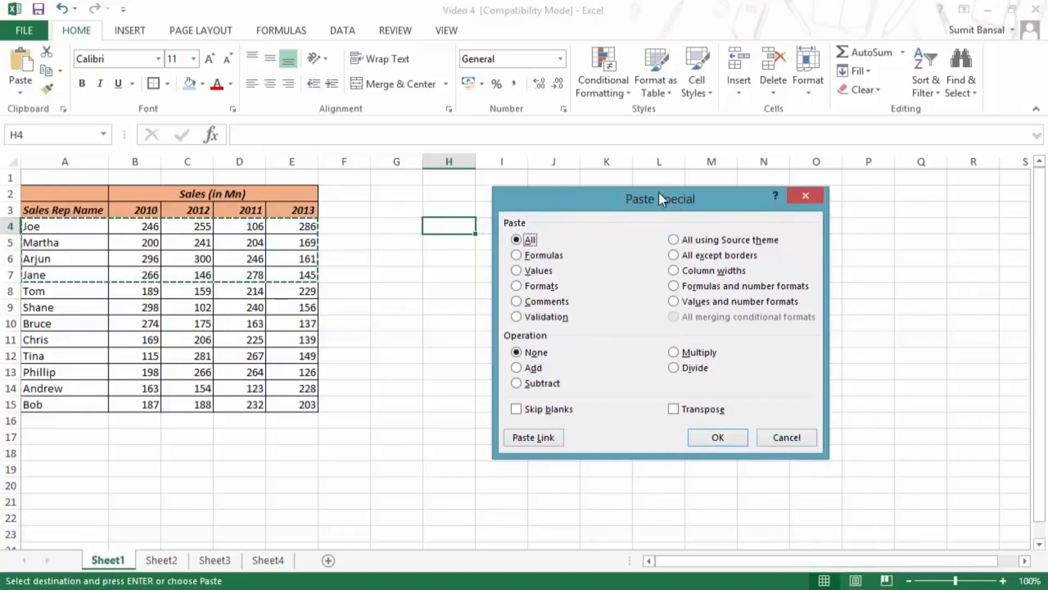
{"action": "left_click_drag", "start_coordinate": [659, 196], "coordinate": [690, 166]}
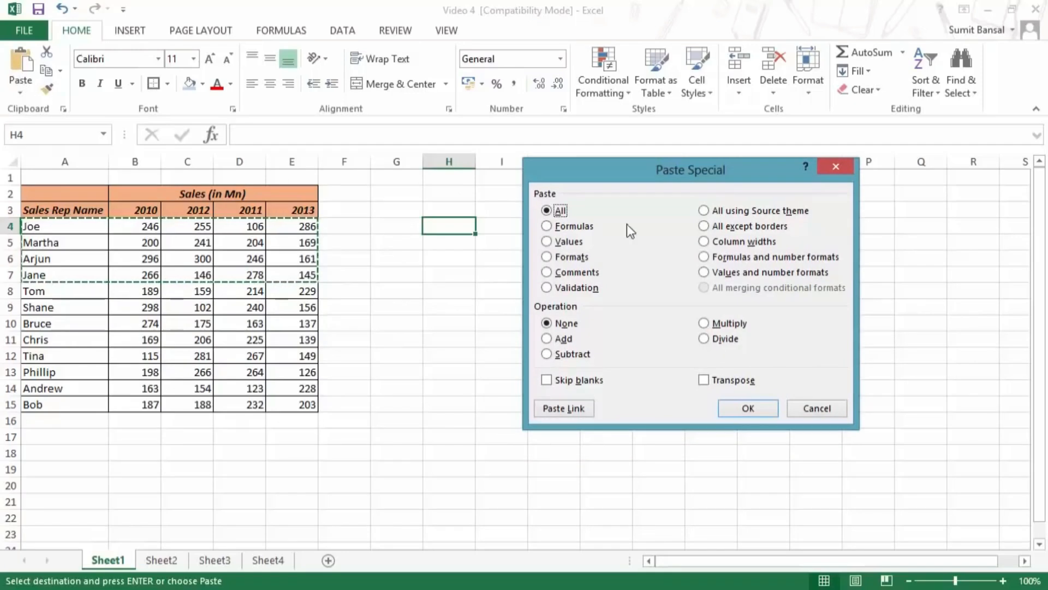
{"action": "left_click_drag", "start_coordinate": [705, 174], "coordinate": [828, 86]}
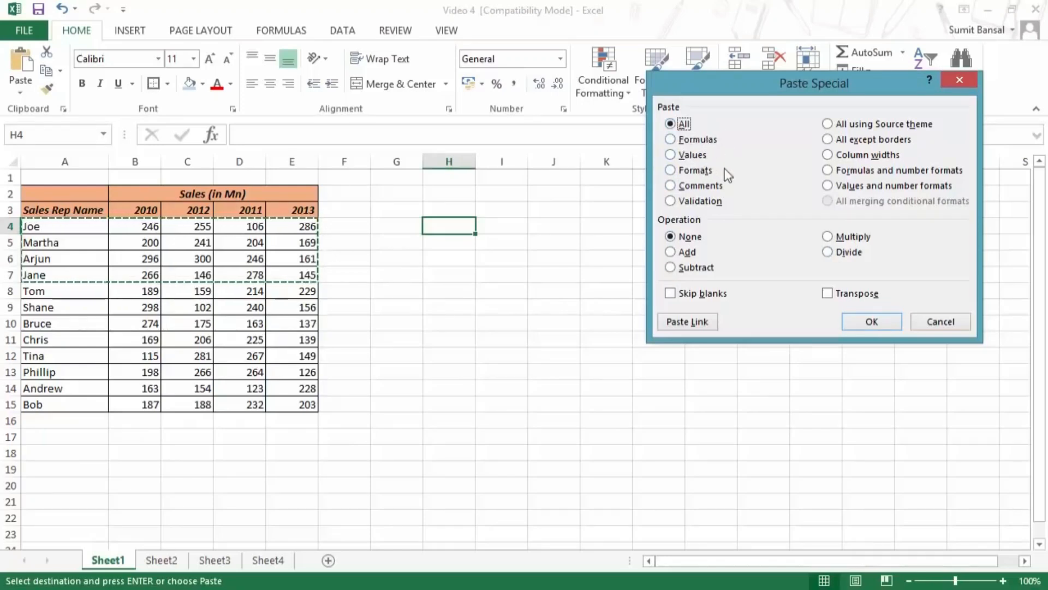
{"action": "left_click", "coordinate": [884, 321]}
Step: Copy the range A4:E7 and paste only its formats at H11 using Paste Special
{"action": "left_click_drag", "start_coordinate": [75, 227], "coordinate": [292, 280]}
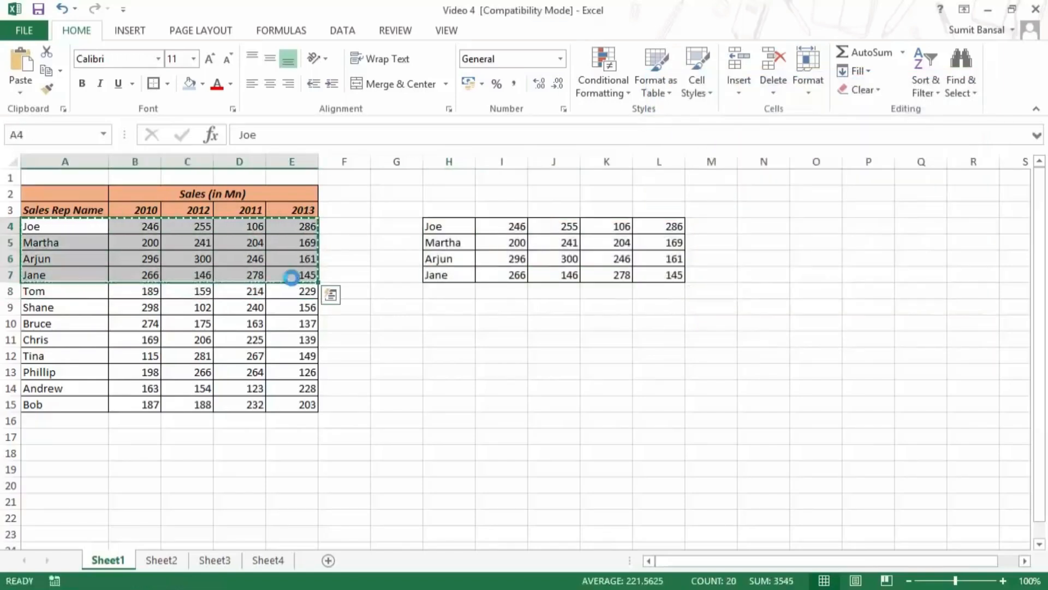
{"action": "left_click", "coordinate": [447, 340]}
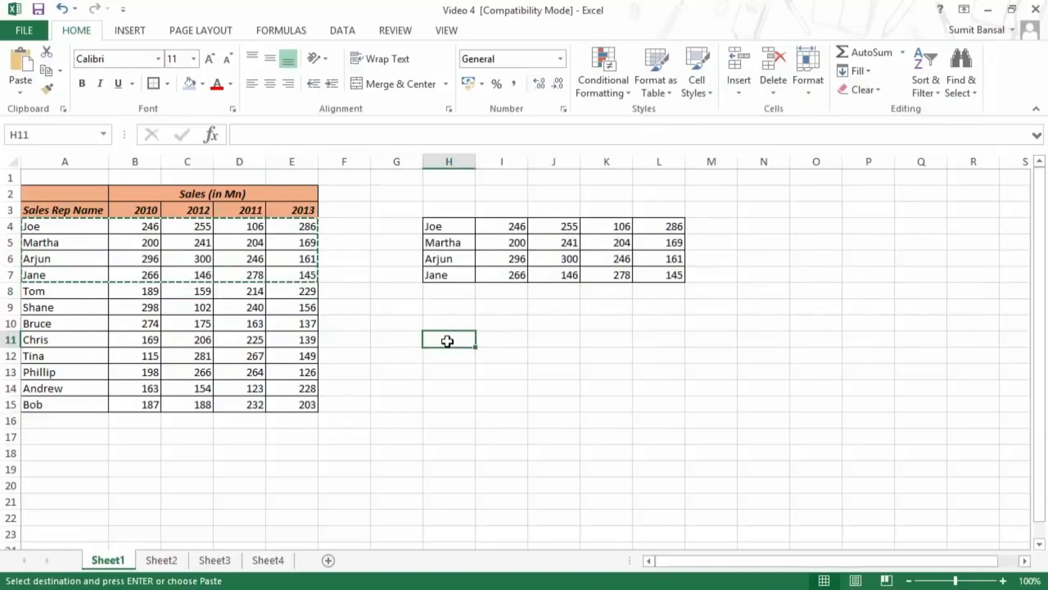
{"action": "left_click", "coordinate": [20, 91]}
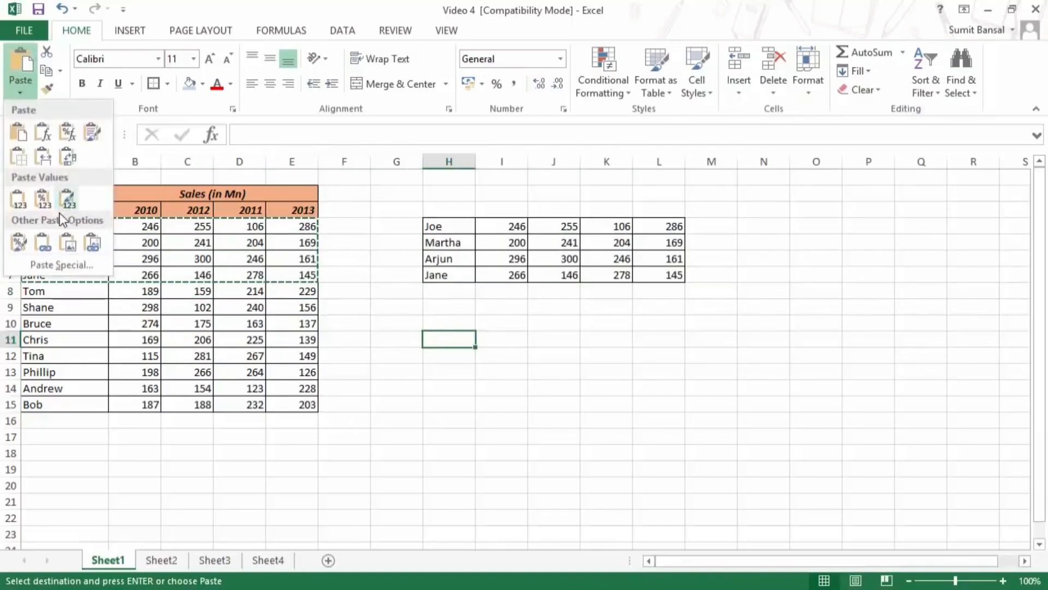
{"action": "left_click", "coordinate": [57, 266]}
{"action": "left_click", "coordinate": [694, 170]}
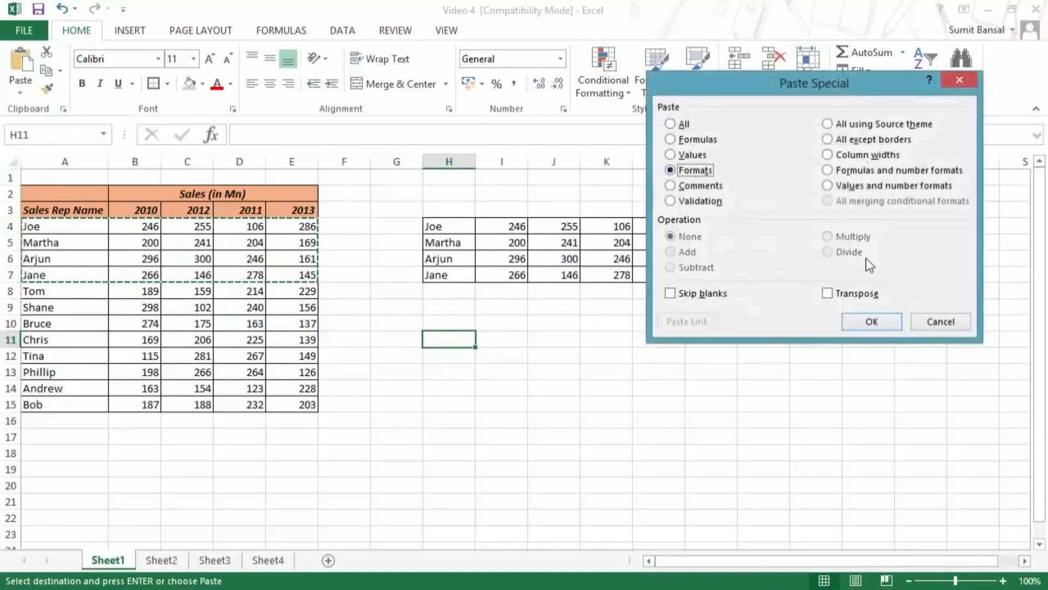
{"action": "left_click", "coordinate": [869, 322]}
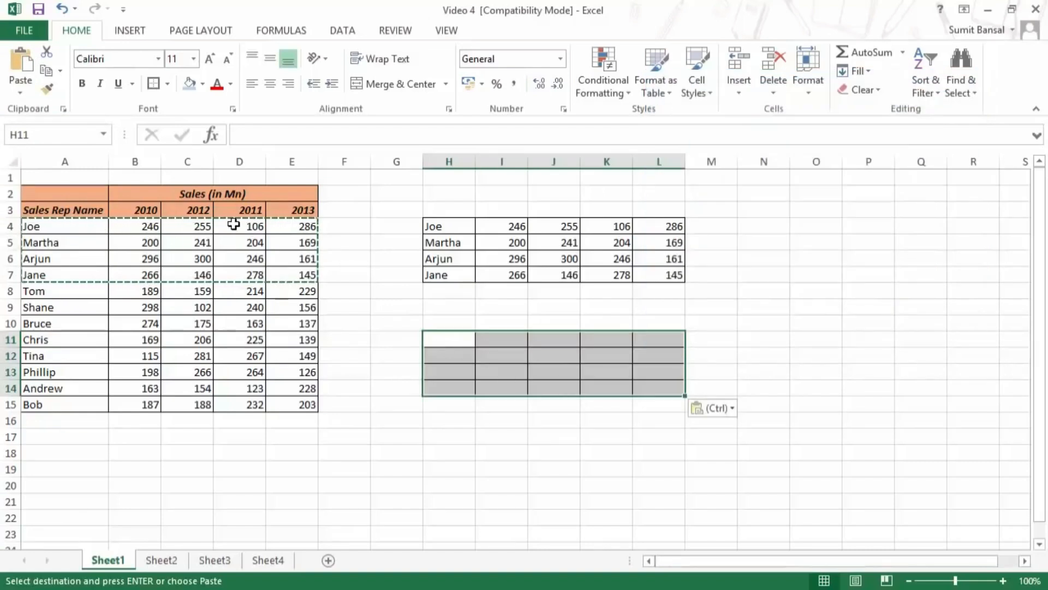
Step: Paste everything from A4:E7 into H11:L14 with Paste Special, and clear all from that range
{"action": "left_click", "coordinate": [20, 91]}
{"action": "left_click", "coordinate": [58, 266]}
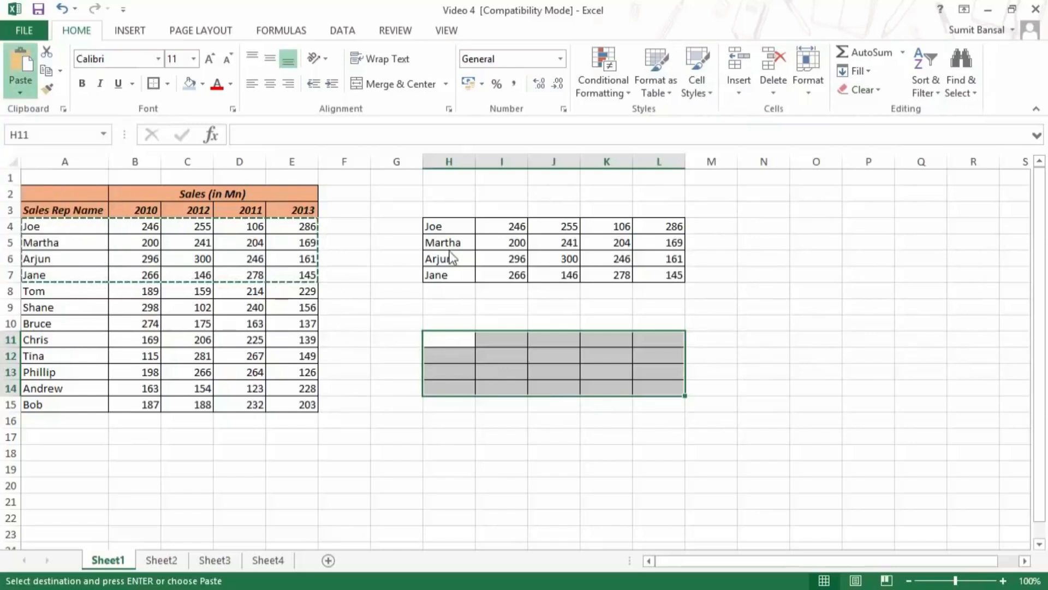
{"action": "left_click_drag", "start_coordinate": [728, 89], "coordinate": [755, 64]}
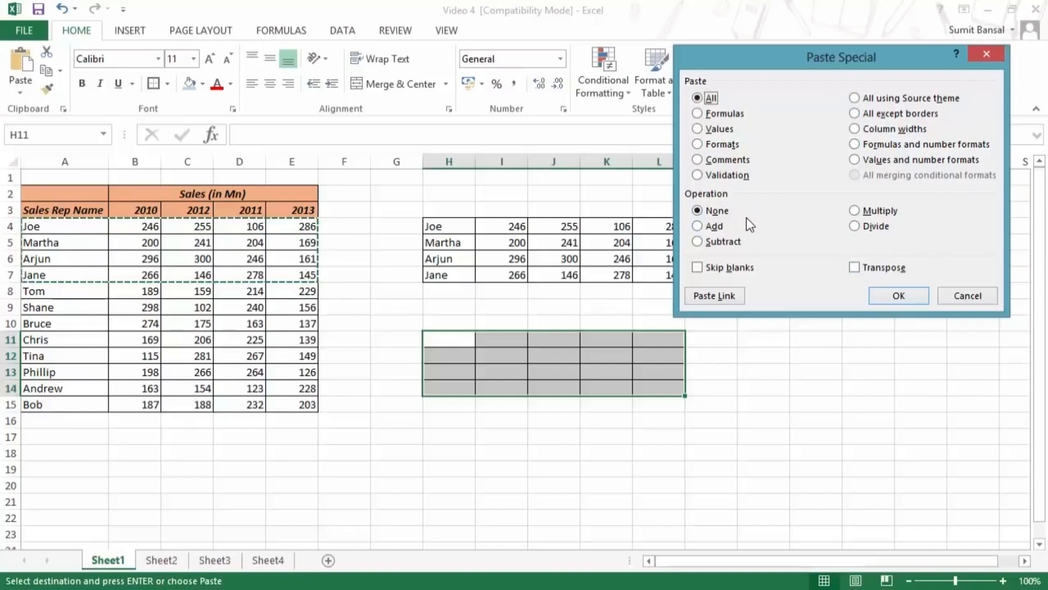
{"action": "left_click", "coordinate": [900, 296]}
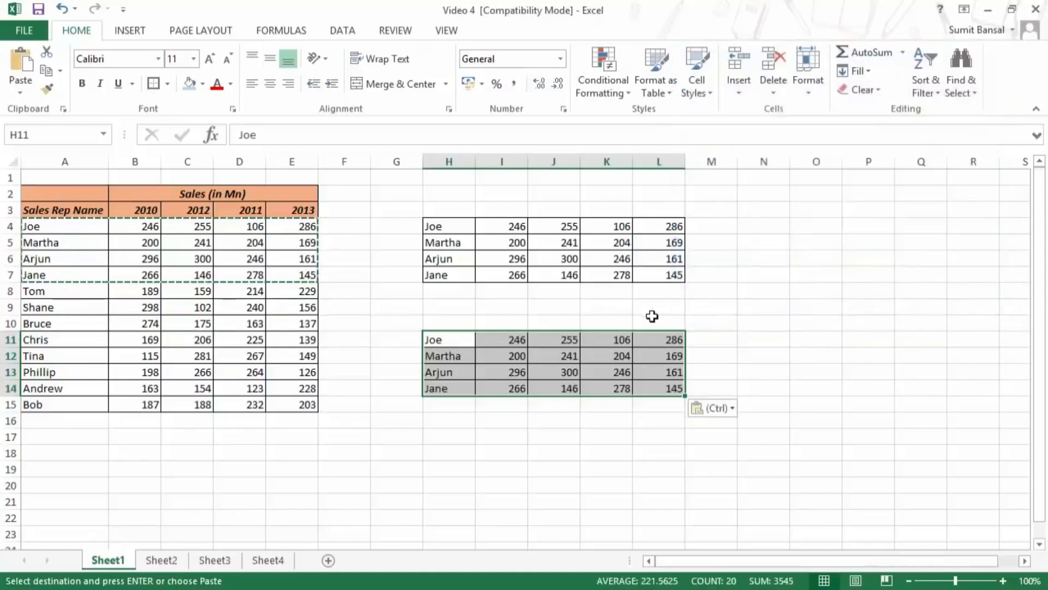
{"action": "left_click", "coordinate": [869, 96]}
{"action": "left_click", "coordinate": [872, 109]}
Step: Enter the multiplier 1000000 in cell L1, above the copied sales figures
{"action": "left_click_drag", "start_coordinate": [495, 223], "coordinate": [647, 275]}
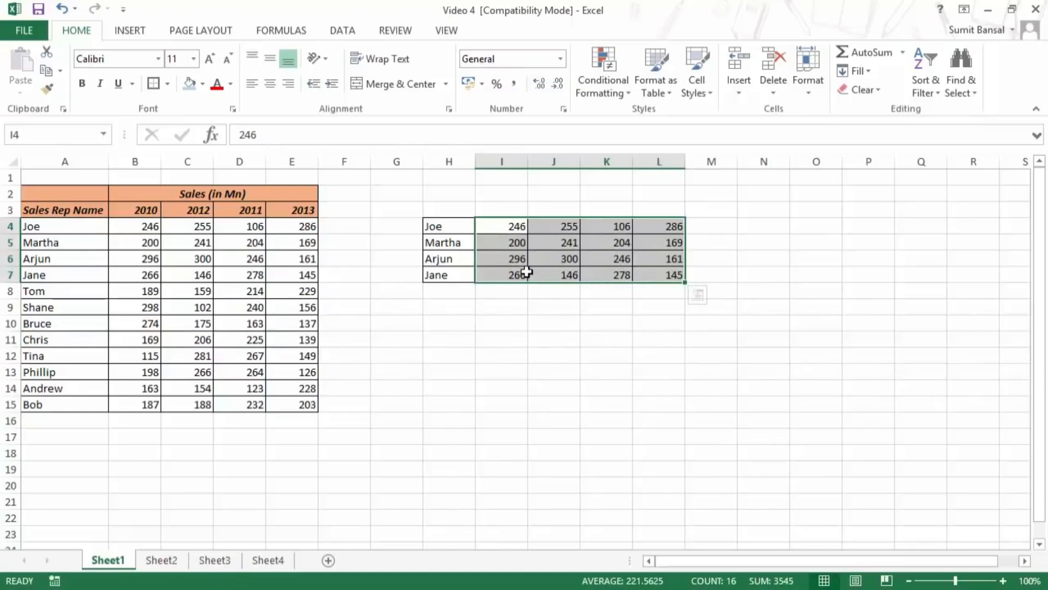
{"action": "left_click", "coordinate": [515, 228]}
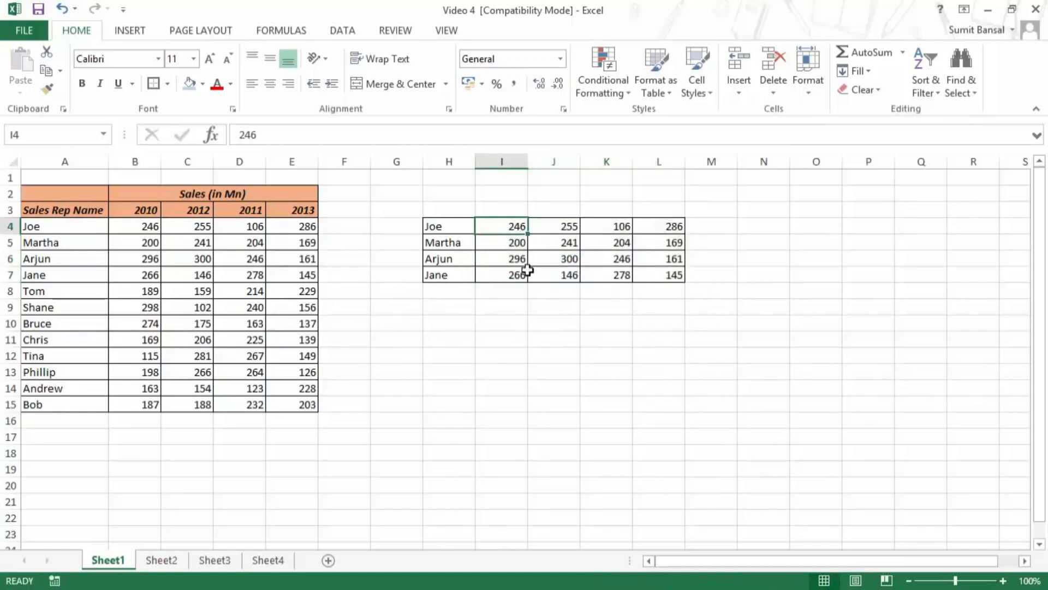
{"action": "left_click", "coordinate": [654, 176]}
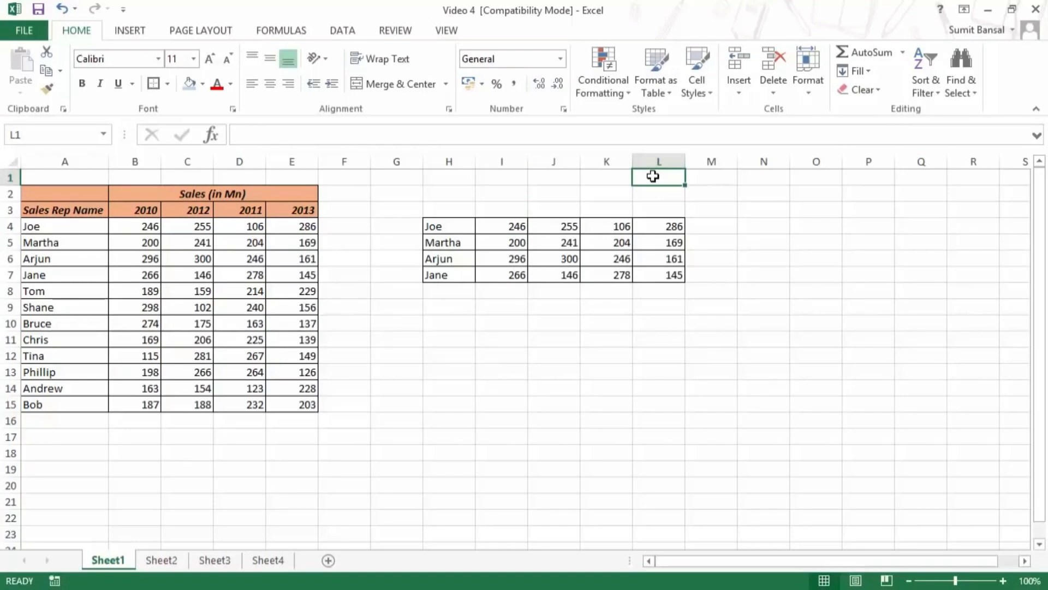
{"action": "type", "text": "1000000"}
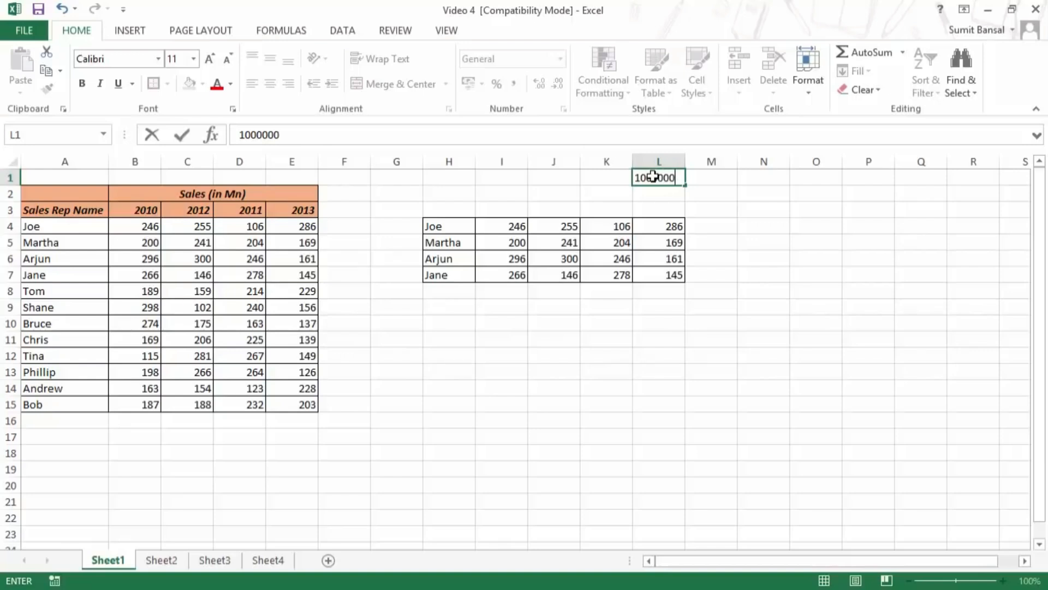
{"action": "key", "text": "ctrl+Return"}
Step: Multiply the figures in I4:L7 by the value copied from L1, using the Paste Special Multiply operation
{"action": "left_click_drag", "start_coordinate": [509, 226], "coordinate": [635, 275]}
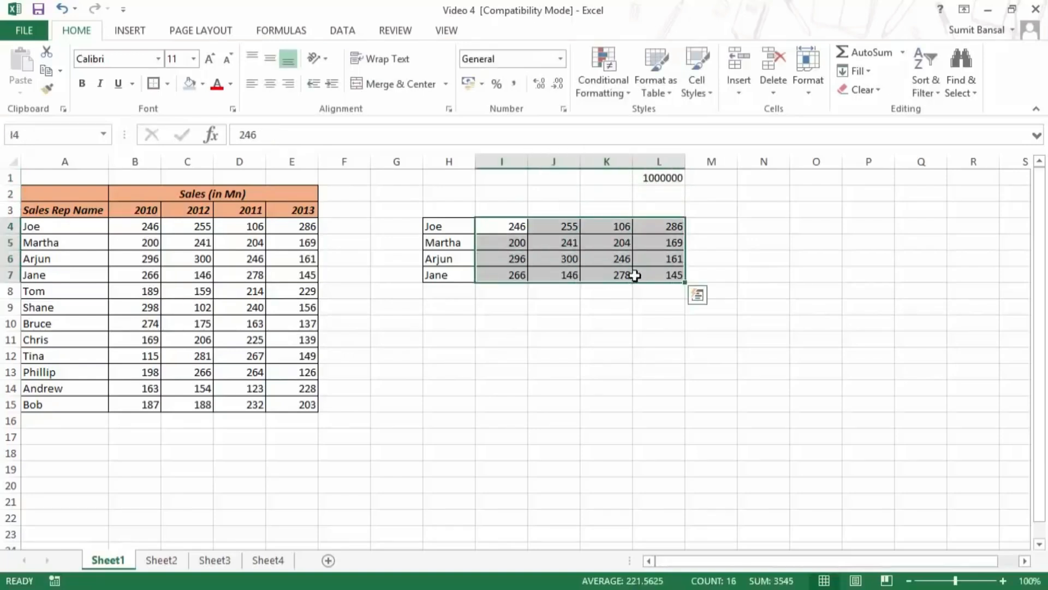
{"action": "left_click", "coordinate": [662, 177]}
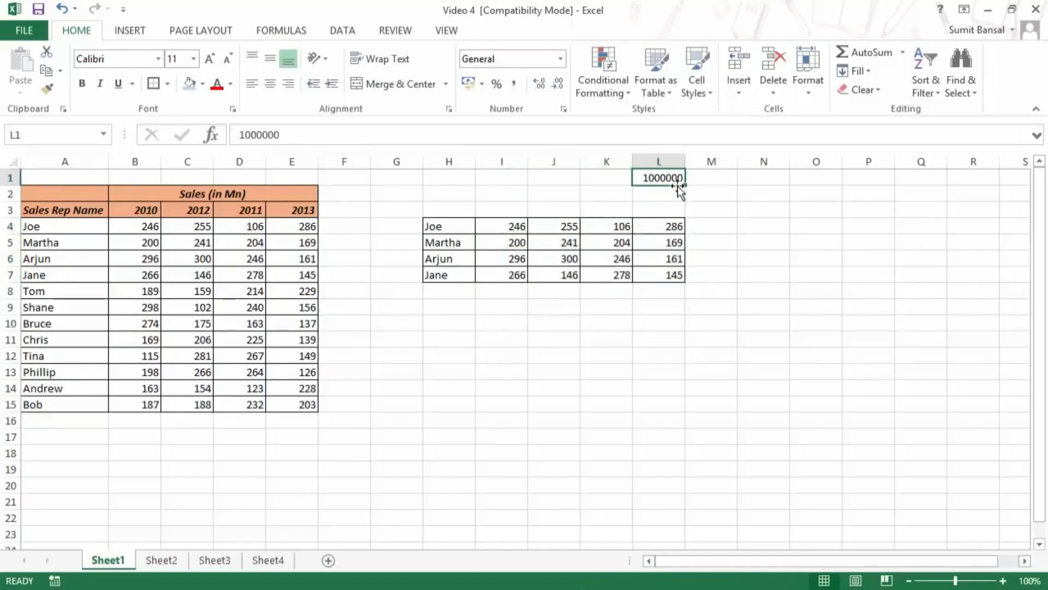
{"action": "key", "text": "ctrl+c"}
{"action": "left_click_drag", "start_coordinate": [506, 229], "coordinate": [633, 276]}
{"action": "left_click", "coordinate": [20, 92]}
{"action": "left_click", "coordinate": [44, 259]}
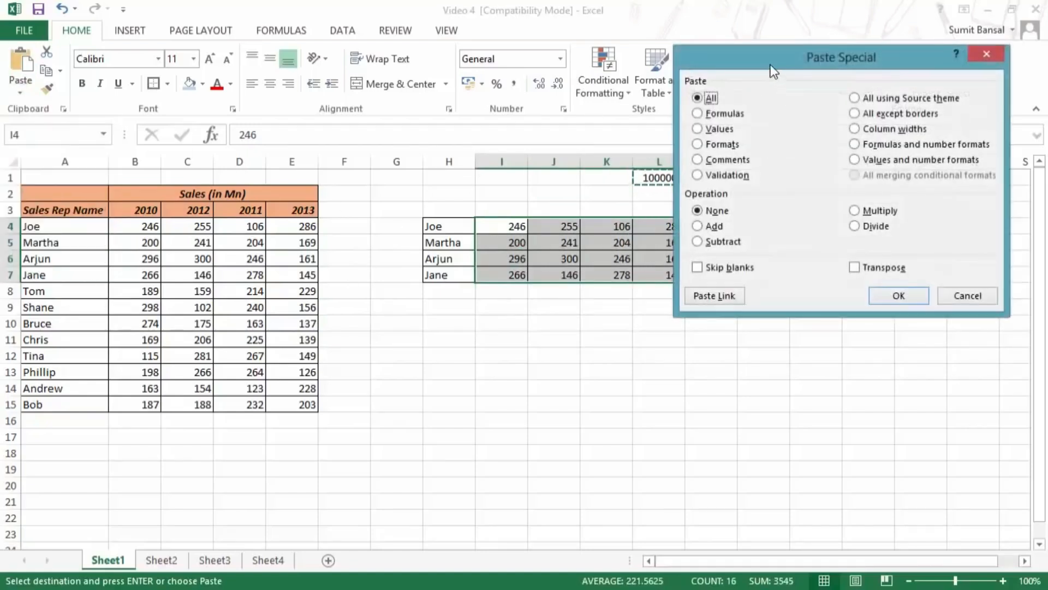
{"action": "left_click_drag", "start_coordinate": [771, 65], "coordinate": [857, 48]}
{"action": "left_click", "coordinate": [941, 193]}
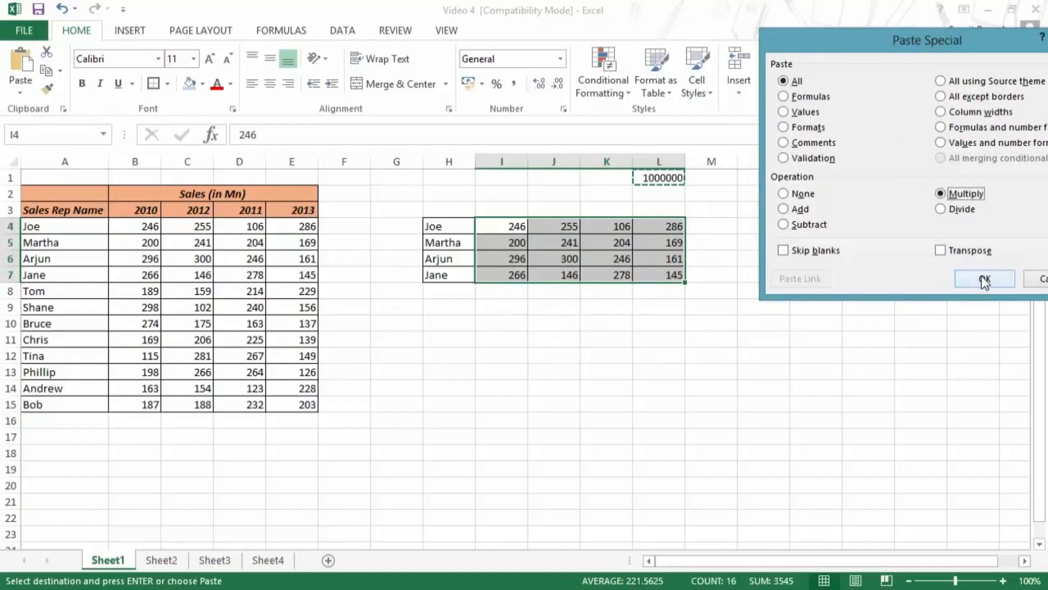
{"action": "left_click", "coordinate": [985, 279]}
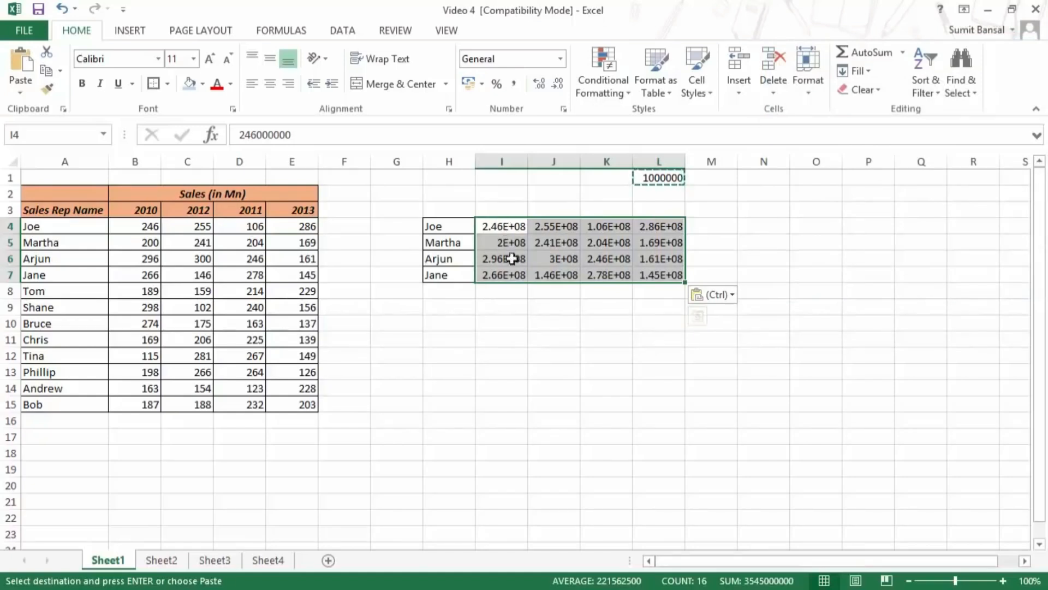
Step: AutoFit the widths of columns I to L to the multiplied sales figures
{"action": "double_click", "coordinate": [525, 162]}
{"action": "double_click", "coordinate": [584, 163]}
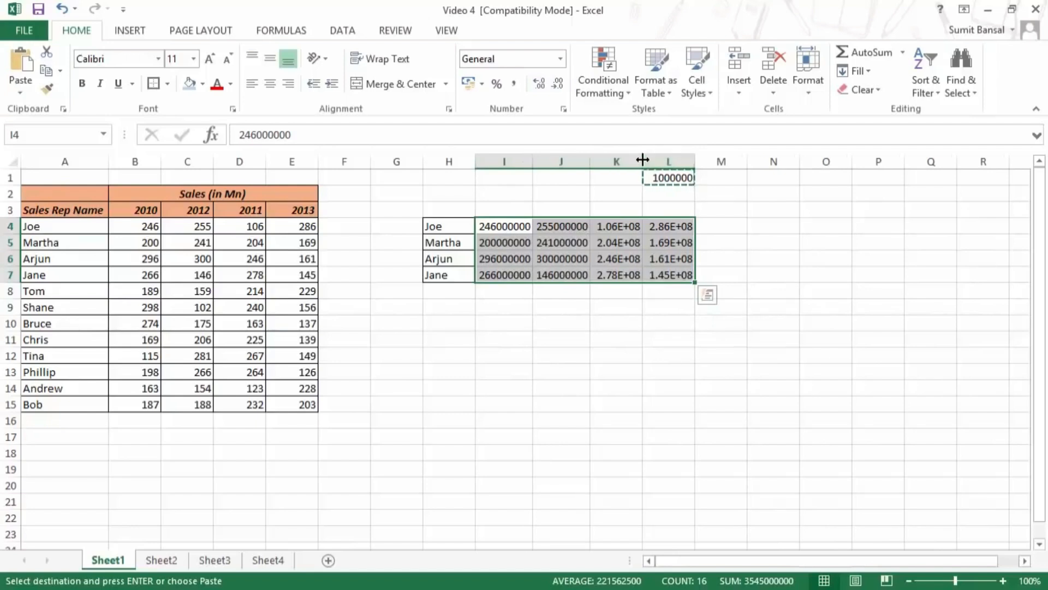
{"action": "double_click", "coordinate": [643, 160]}
{"action": "double_click", "coordinate": [701, 161]}
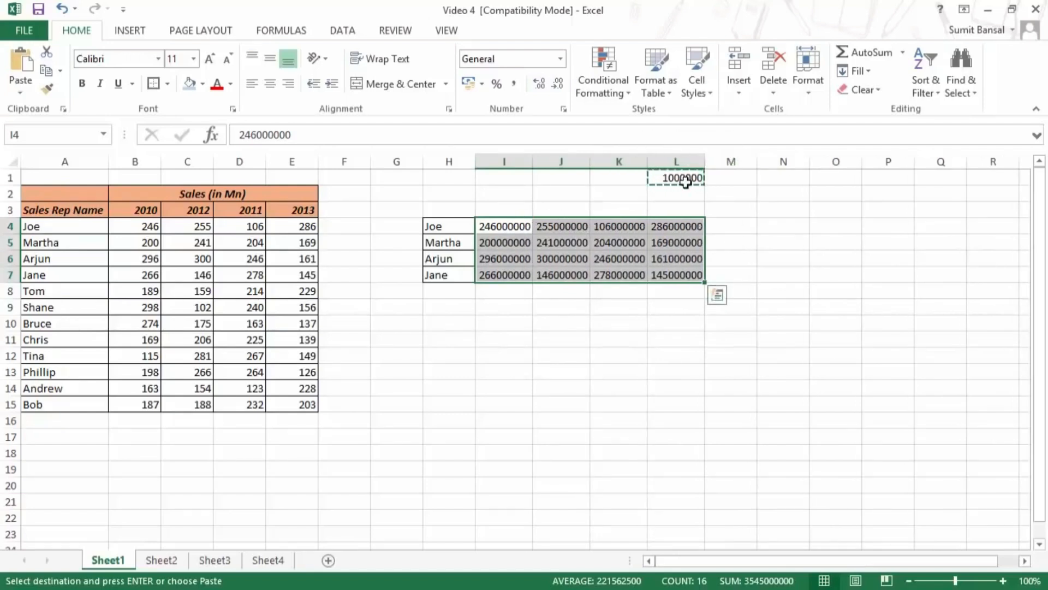
Step: Undo the column width changes and the Paste Special multiplication of I4:L7
{"action": "key", "text": "ctrl+z"}
{"action": "key", "text": "ctrl+z"}
{"action": "key", "text": "ctrl+z"}
{"action": "key", "text": "ctrl+z"}
{"action": "key", "text": "ctrl+z"}
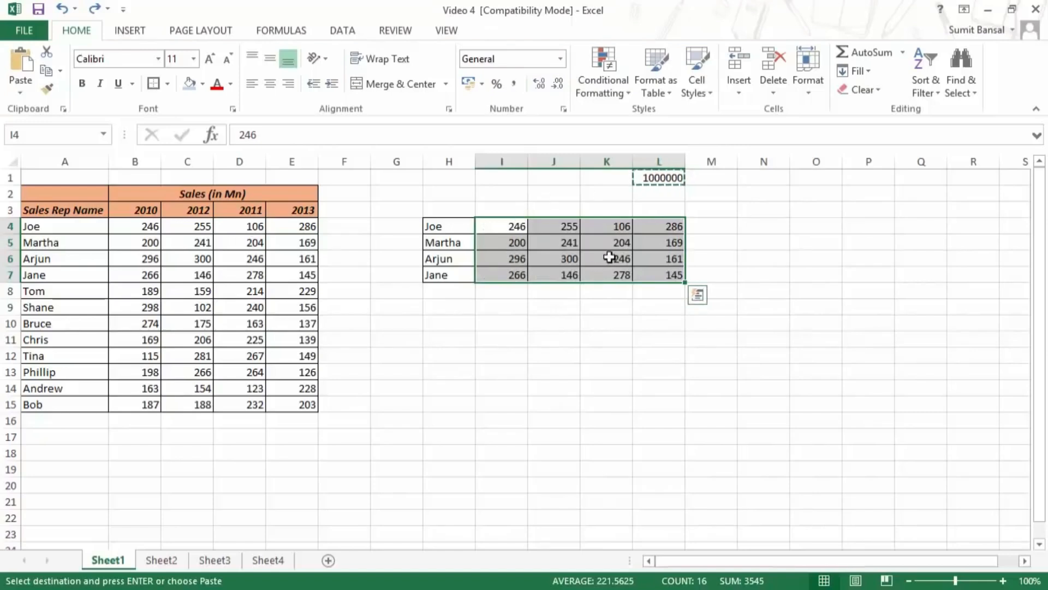
Step: Replace the multiplier in cell L1 with 1000
{"action": "type", "text": "100"}
{"action": "key", "text": "Escape"}
{"action": "left_click", "coordinate": [652, 182]}
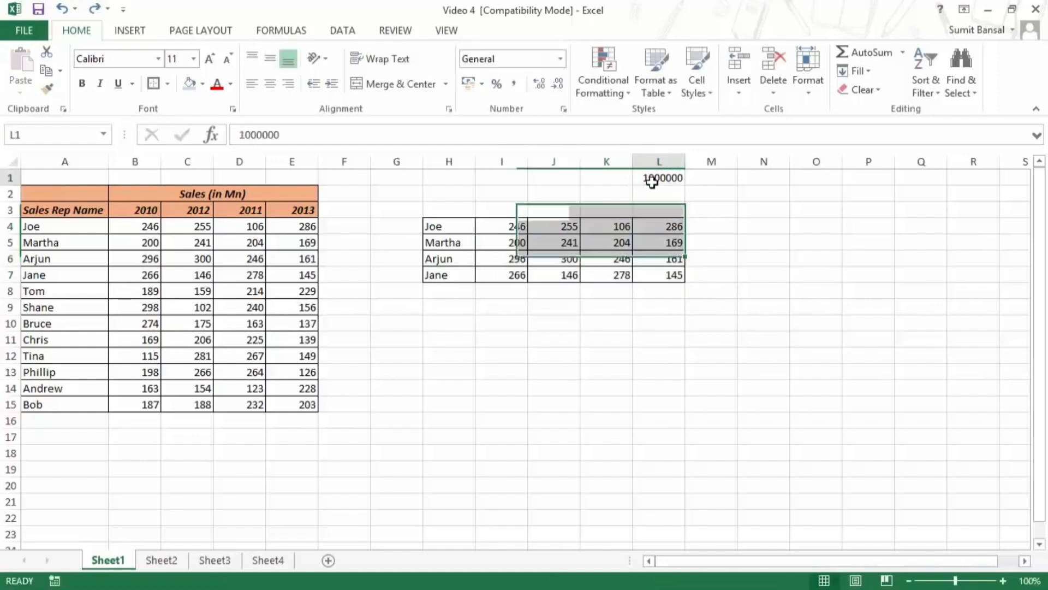
{"action": "type", "text": "10"}
{"action": "key", "text": "ctrl+Return"}
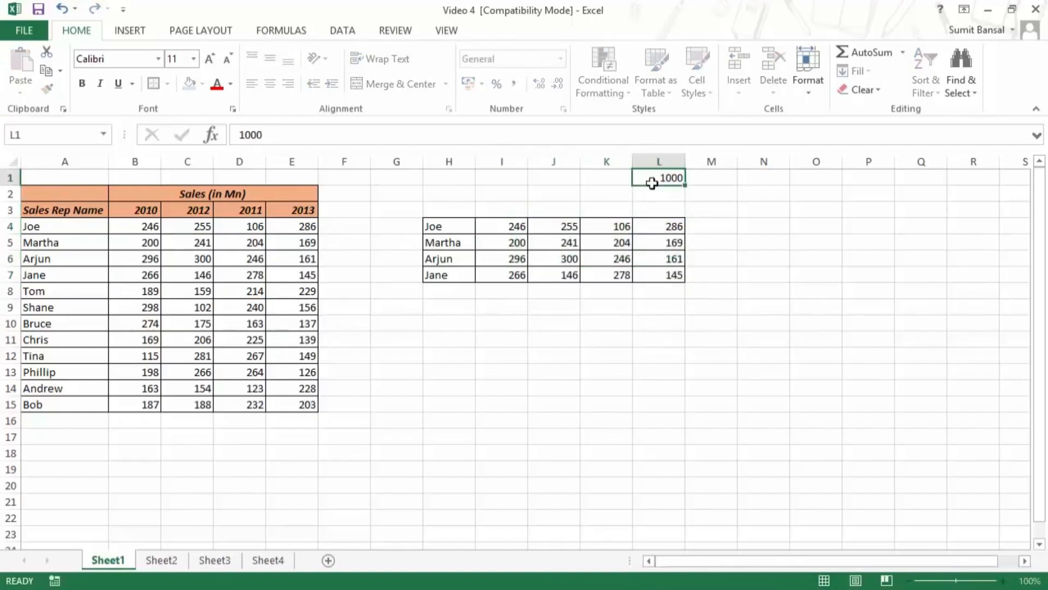
Step: Copy the value in L1 and select the sales figures in I4:L7 as the paste target
{"action": "key", "text": "ctrl+c"}
{"action": "left_click_drag", "start_coordinate": [515, 230], "coordinate": [674, 276]}
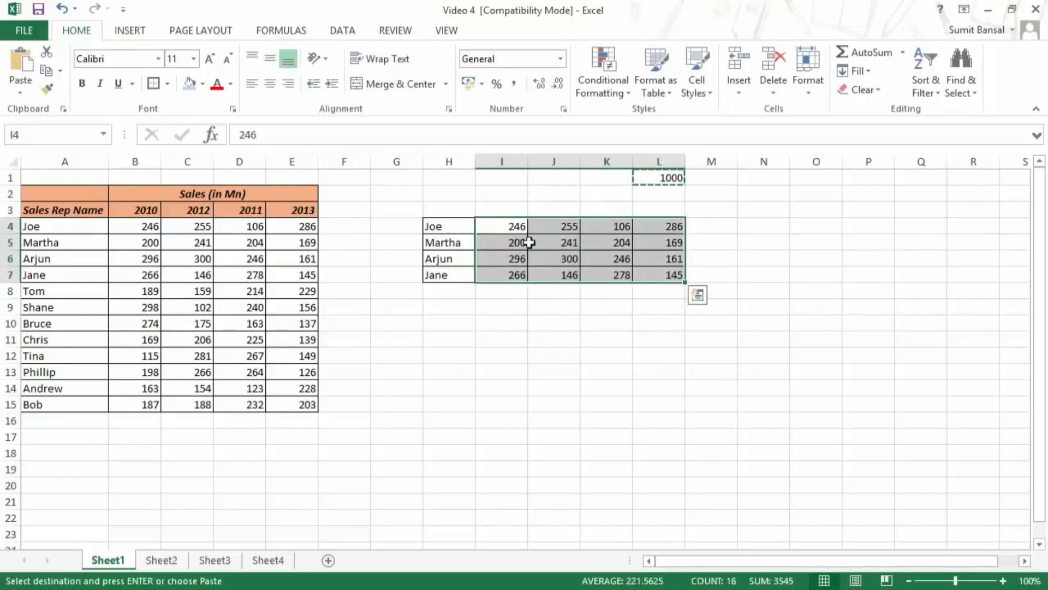
{"action": "left_click", "coordinate": [21, 97]}
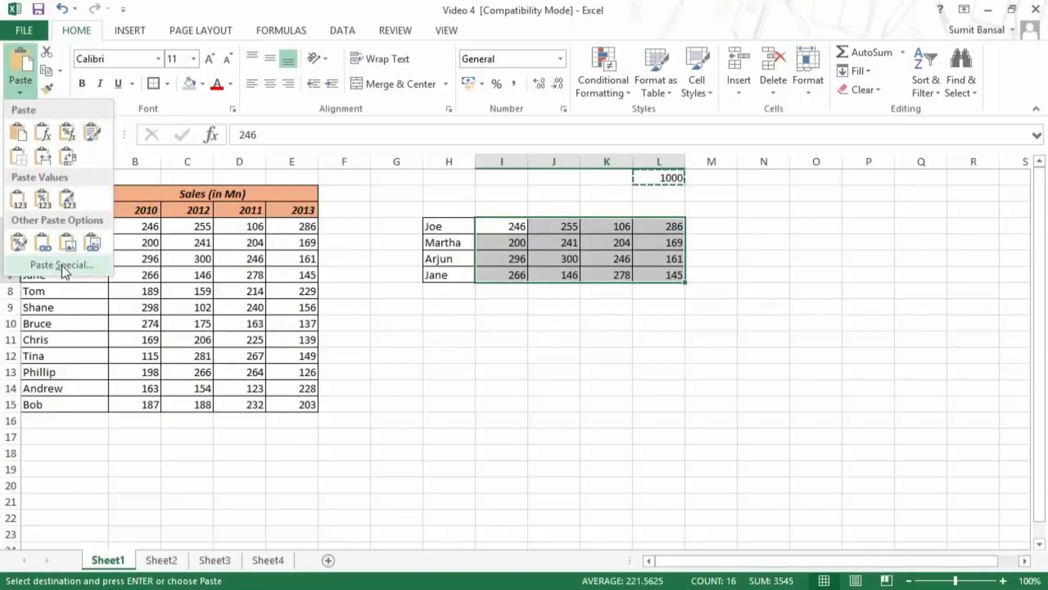
{"action": "left_click", "coordinate": [61, 264]}
{"action": "key", "text": "Escape"}
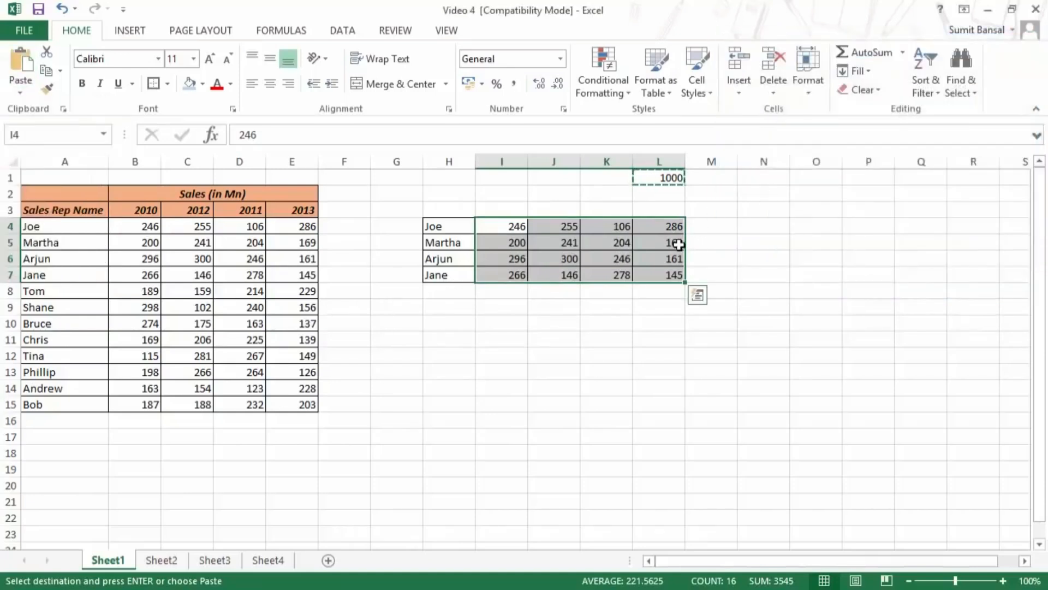
{"action": "key", "text": "ctrl+alt+v"}
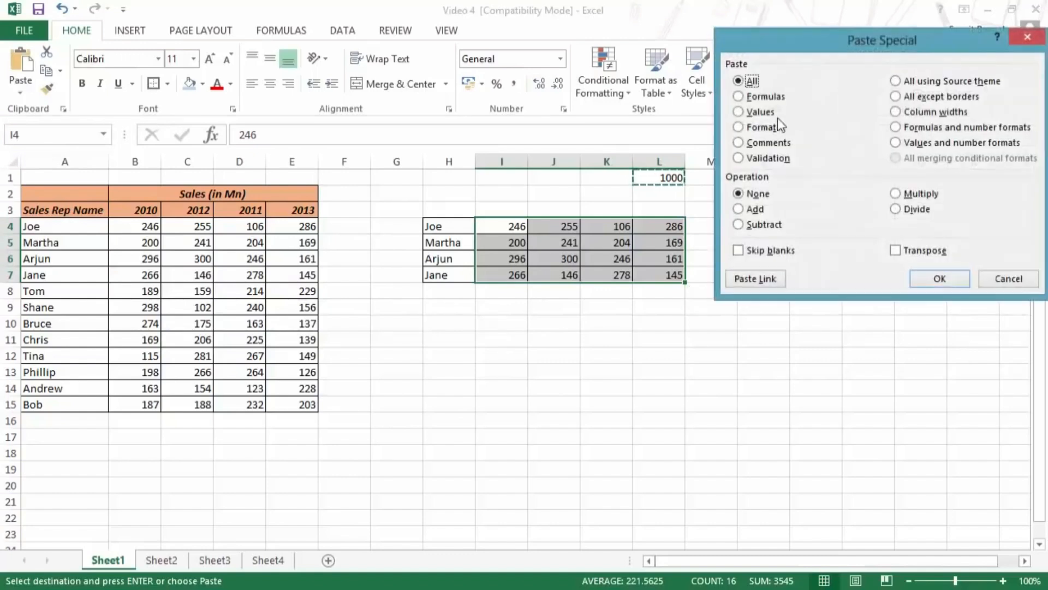
{"action": "left_click_drag", "start_coordinate": [803, 47], "coordinate": [758, 43]}
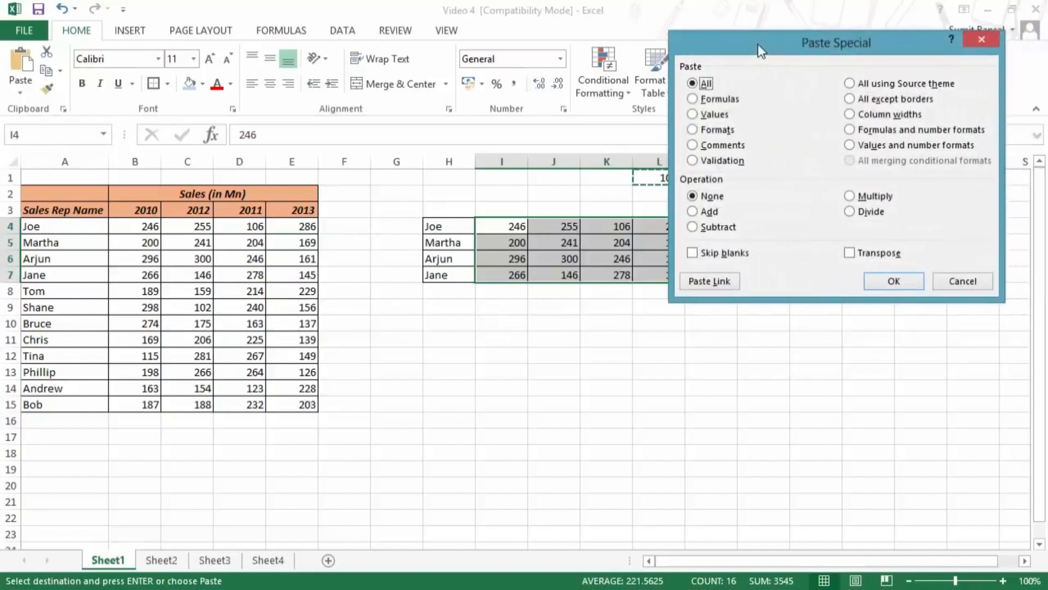
{"action": "left_click", "coordinate": [981, 40]}
Step: Divide the figures in I4:L7 by the copied L1 value, using the Paste Special Divide operation
{"action": "key", "text": "alt"}
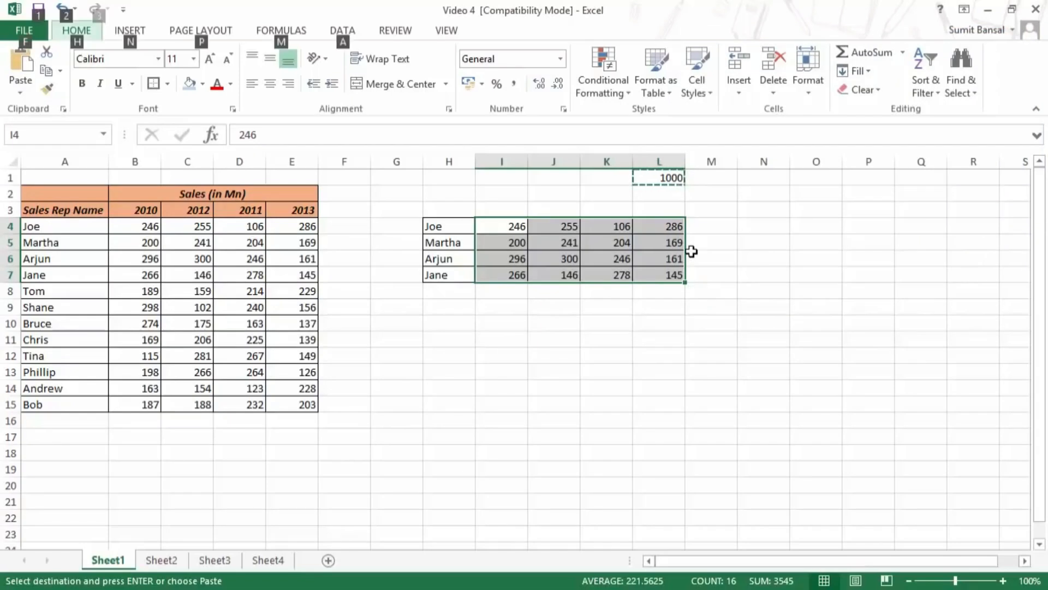
{"action": "key", "text": "e"}
{"action": "key", "text": "s"}
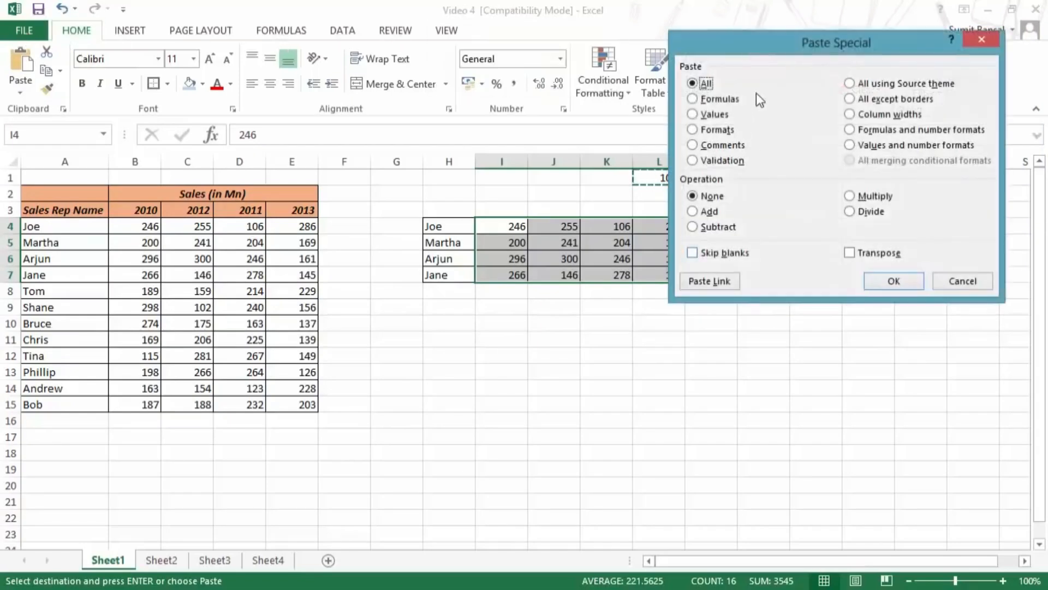
{"action": "left_click_drag", "start_coordinate": [772, 49], "coordinate": [817, 49]}
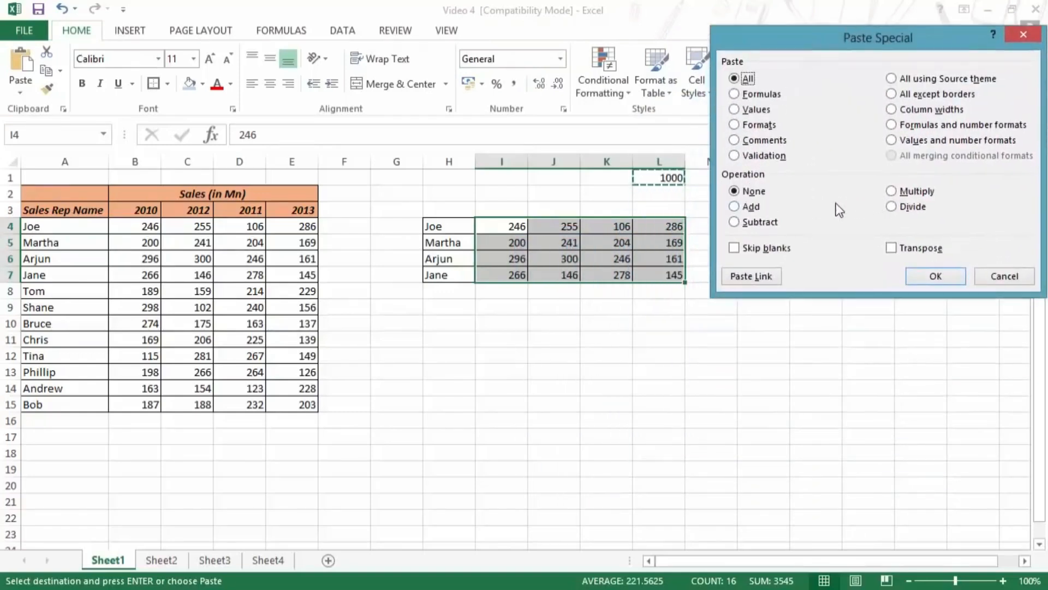
{"action": "left_click", "coordinate": [902, 207]}
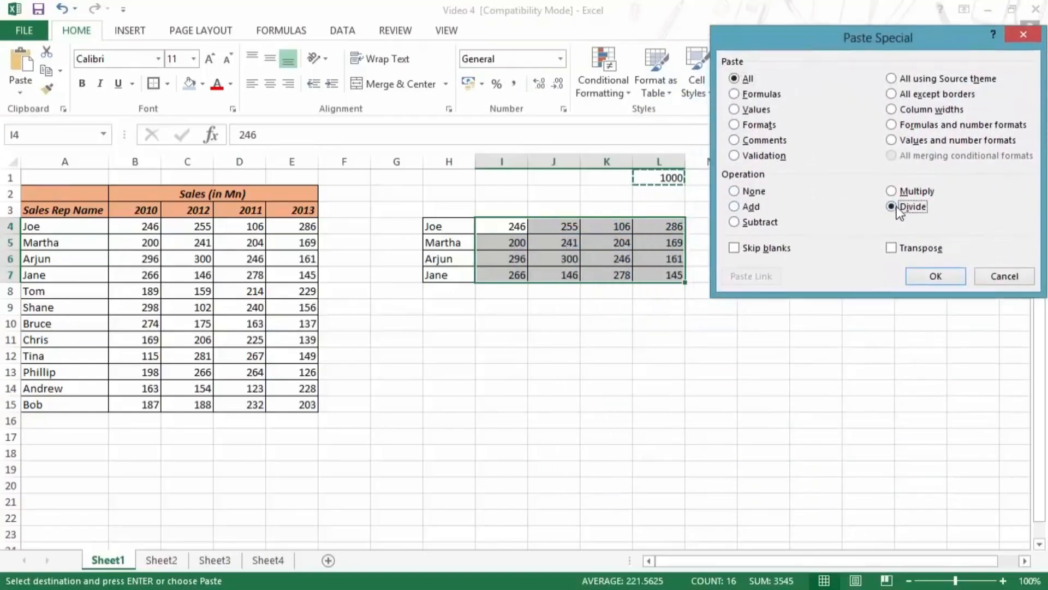
{"action": "left_click", "coordinate": [930, 277]}
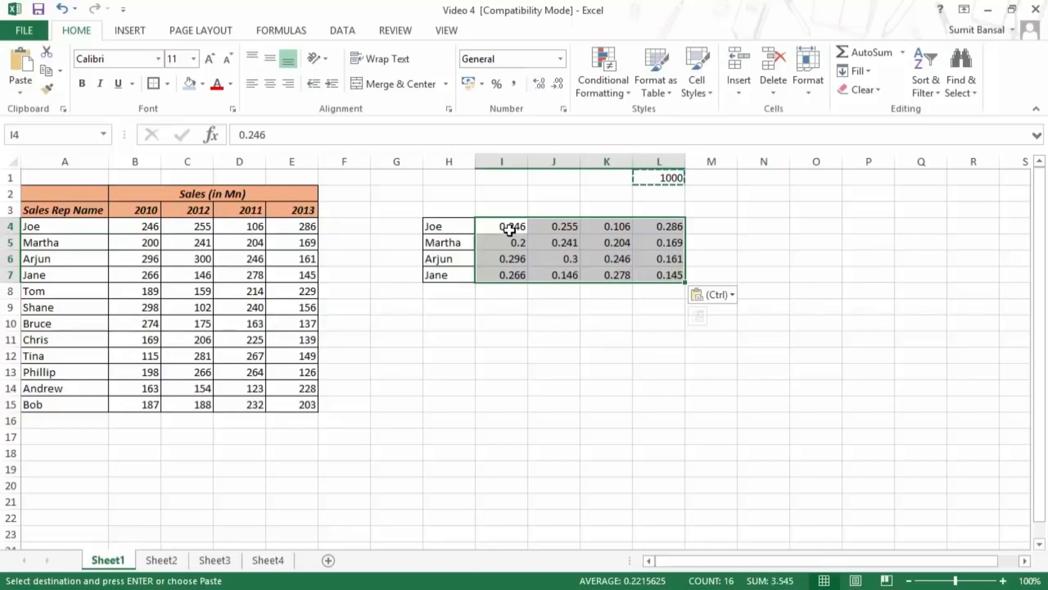
Step: Delete the divisor from L1 and clear all contents and formats from H4:L7
{"action": "left_click", "coordinate": [659, 182]}
{"action": "key", "text": "Escape"}
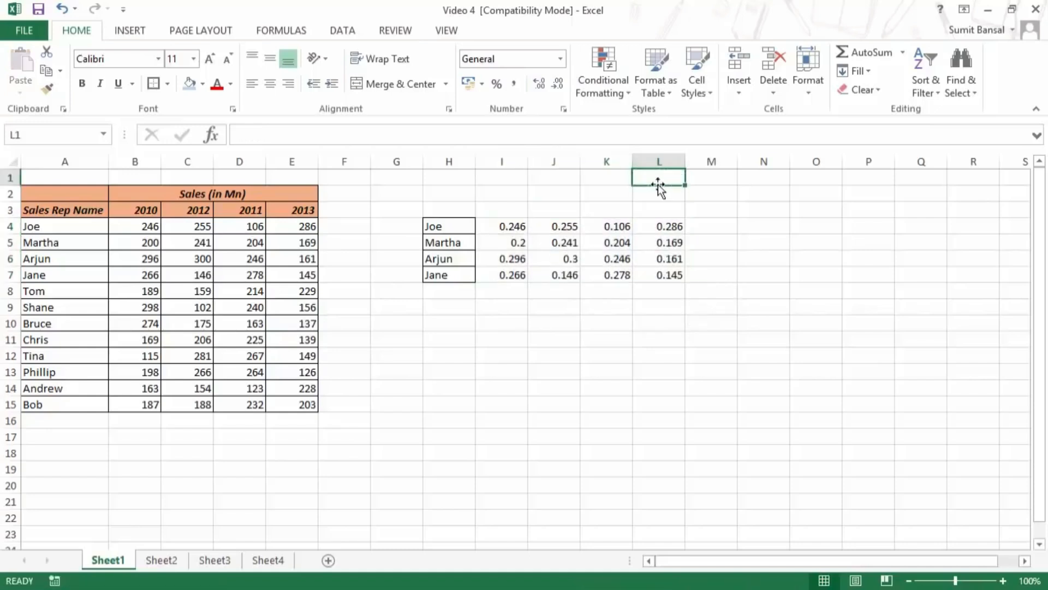
{"action": "left_click_drag", "start_coordinate": [437, 226], "coordinate": [680, 276]}
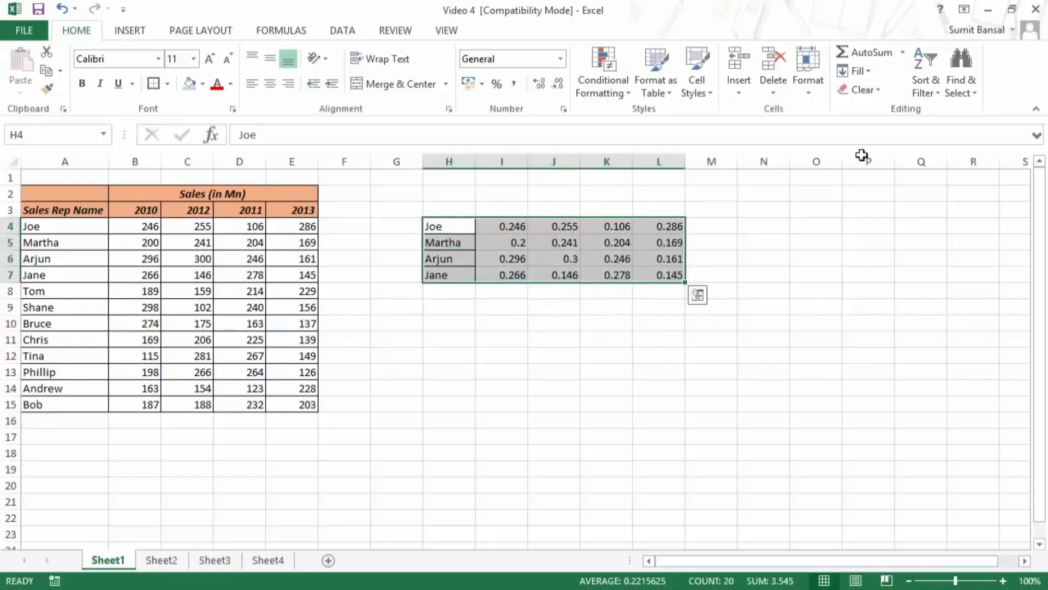
{"action": "left_click", "coordinate": [862, 90]}
{"action": "left_click", "coordinate": [872, 108]}
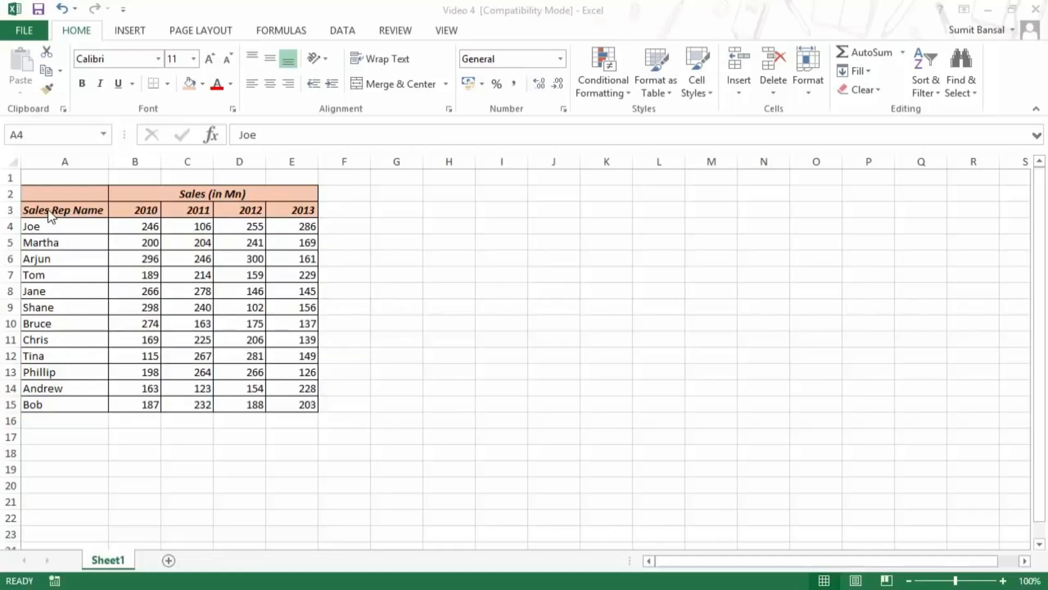
Step: Select only the numeric constants within A2:E15 using Go To Special, excluding text, logicals and errors
{"action": "left_click_drag", "start_coordinate": [47, 197], "coordinate": [308, 403]}
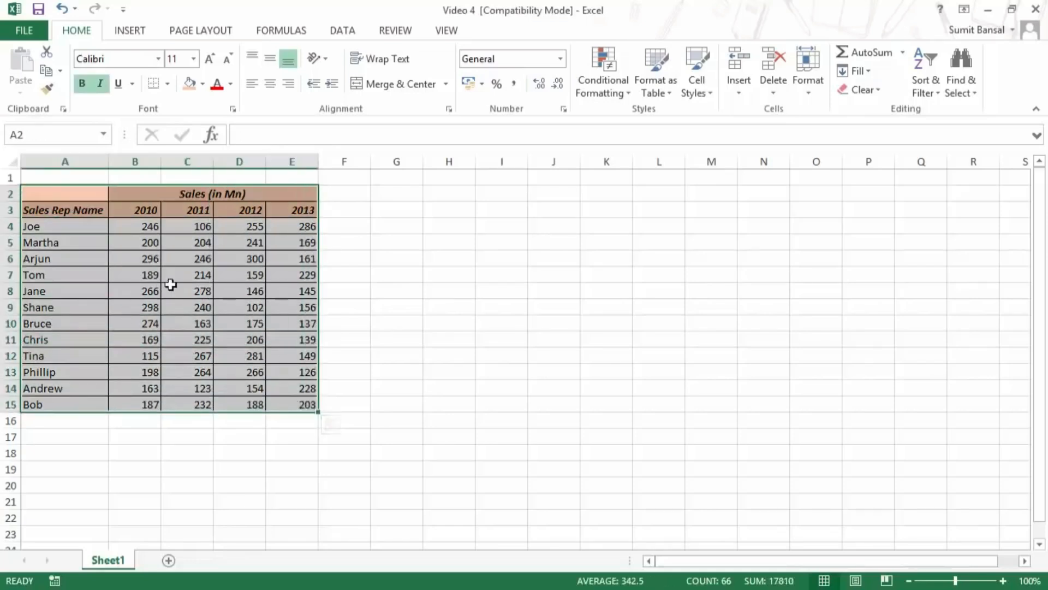
{"action": "left_click", "coordinate": [966, 95]}
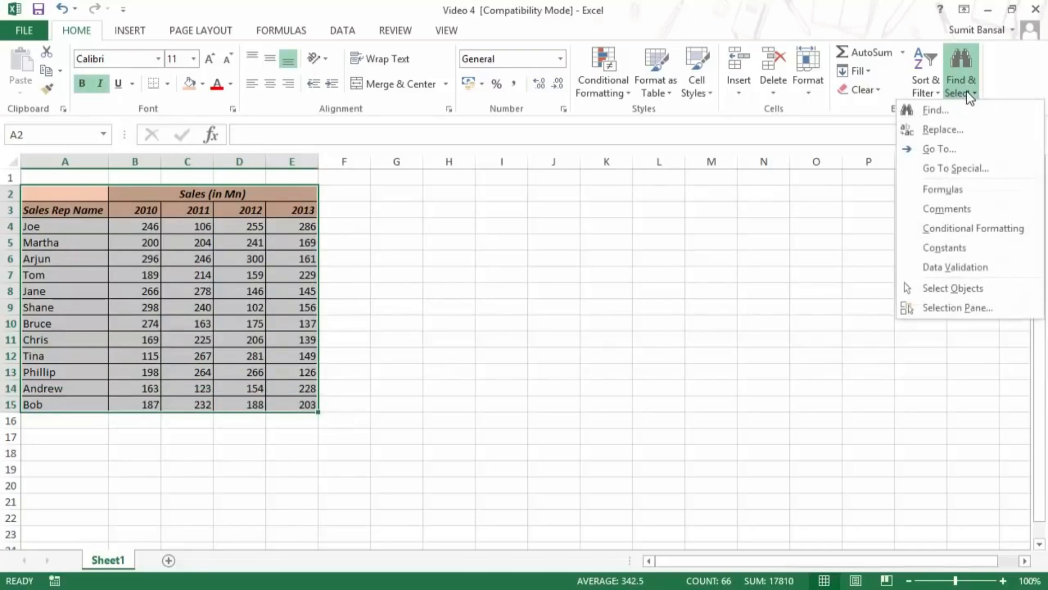
{"action": "left_click", "coordinate": [968, 97]}
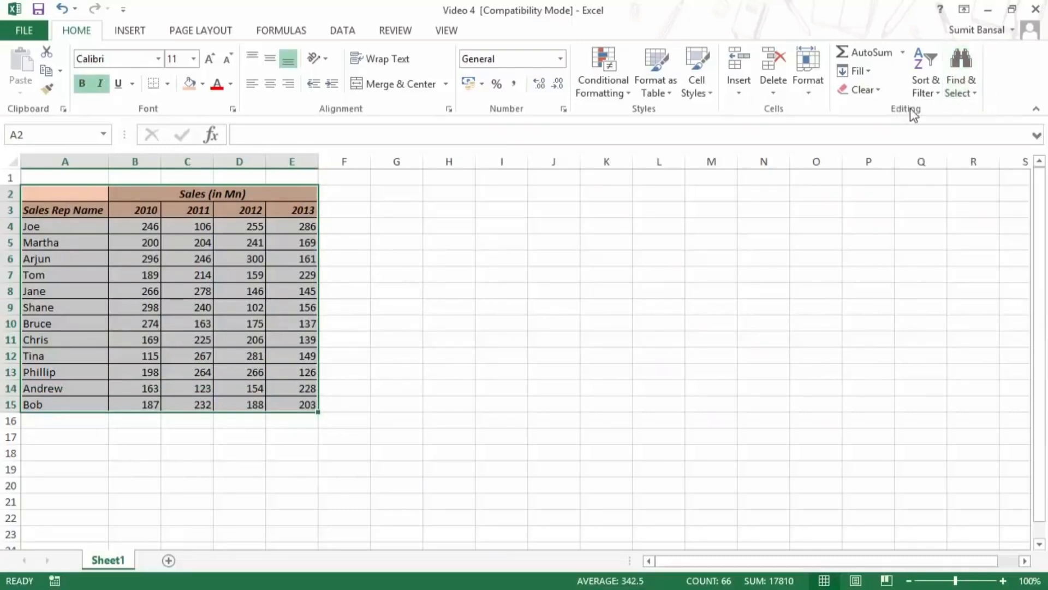
{"action": "left_click", "coordinate": [967, 98]}
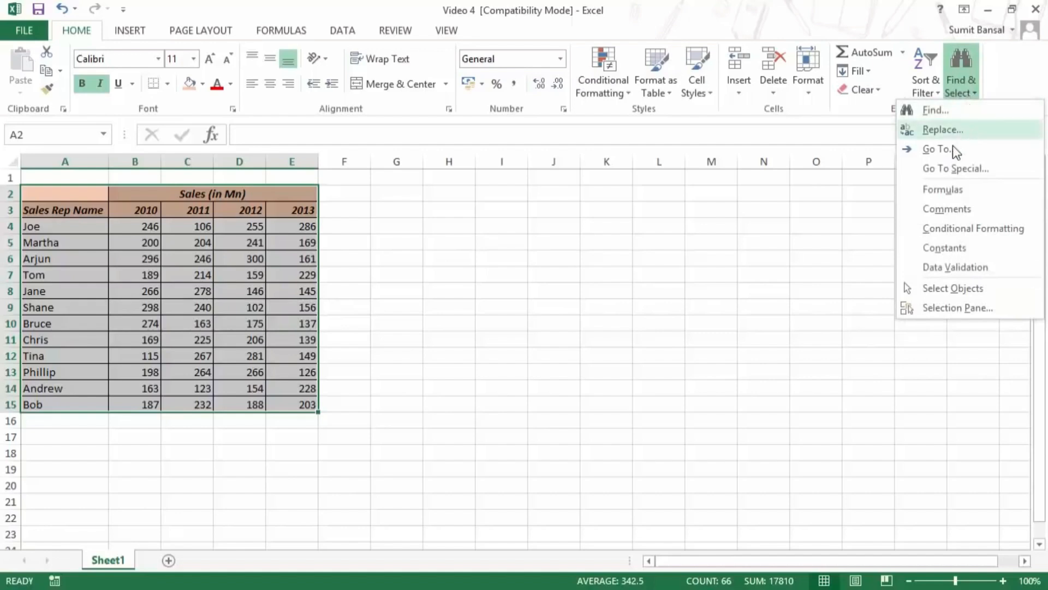
{"action": "left_click", "coordinate": [966, 173]}
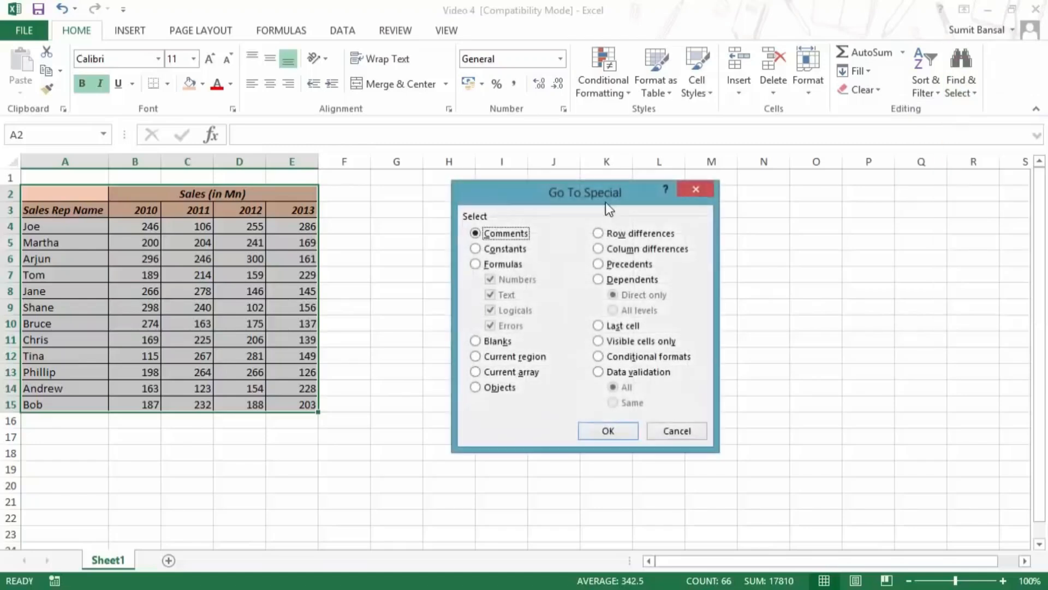
{"action": "left_click_drag", "start_coordinate": [584, 198], "coordinate": [587, 168]}
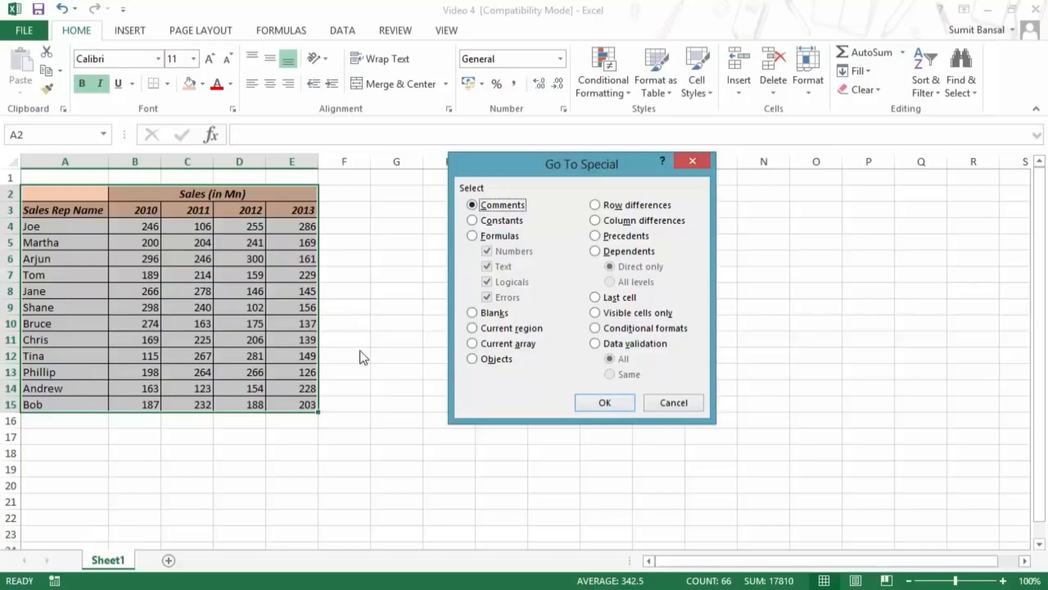
{"action": "left_click", "coordinate": [473, 220]}
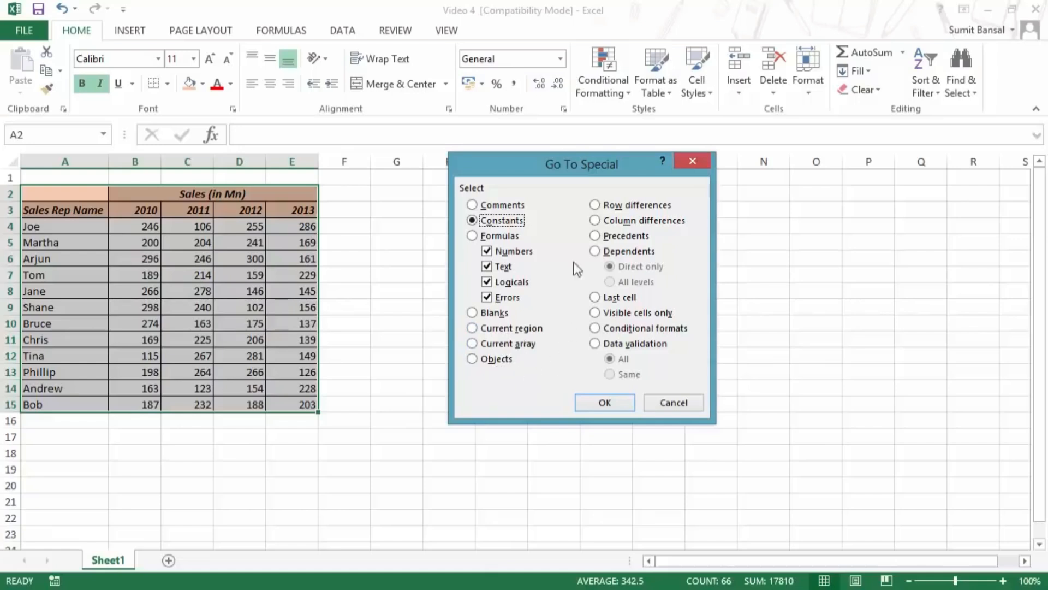
{"action": "left_click_drag", "start_coordinate": [539, 176], "coordinate": [575, 172]}
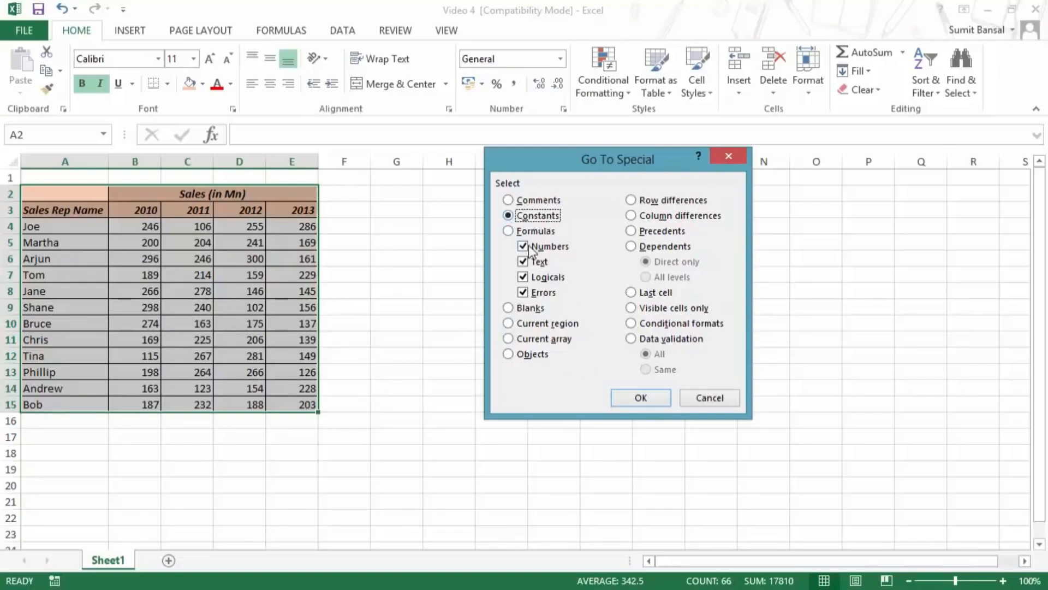
{"action": "left_click", "coordinate": [525, 263]}
{"action": "left_click", "coordinate": [524, 291]}
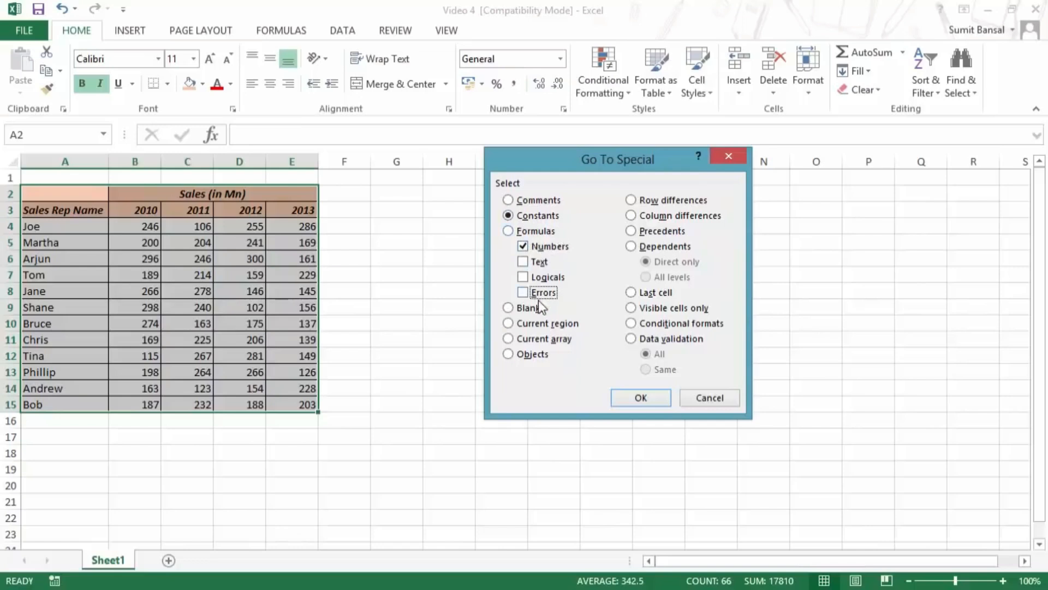
{"action": "left_click", "coordinate": [639, 398]}
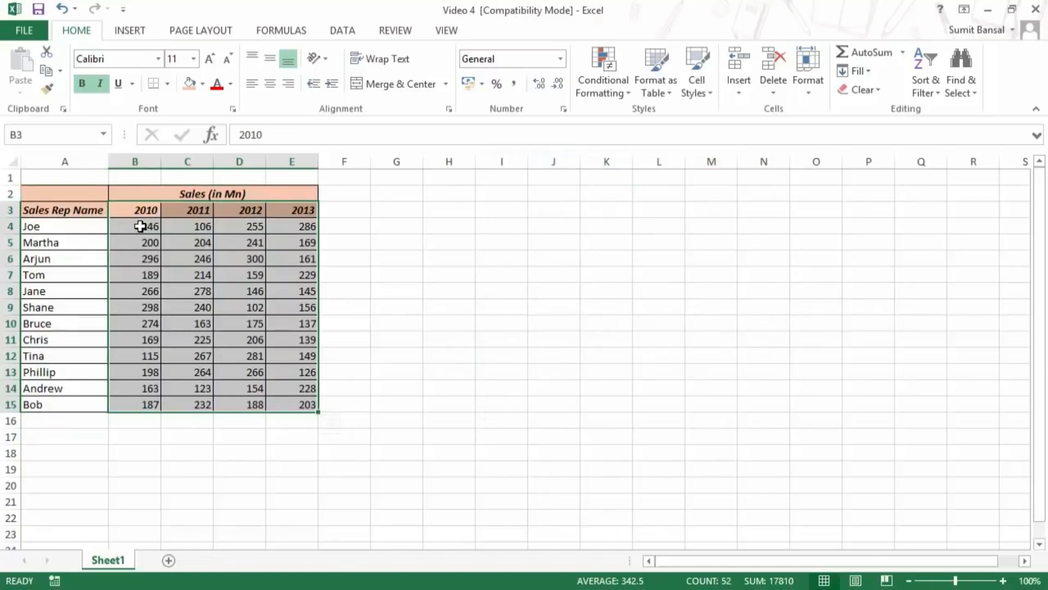
Step: Reselect the whole sales table and use Go To Special to select only its text constants
{"action": "key", "text": "ctrl+a"}
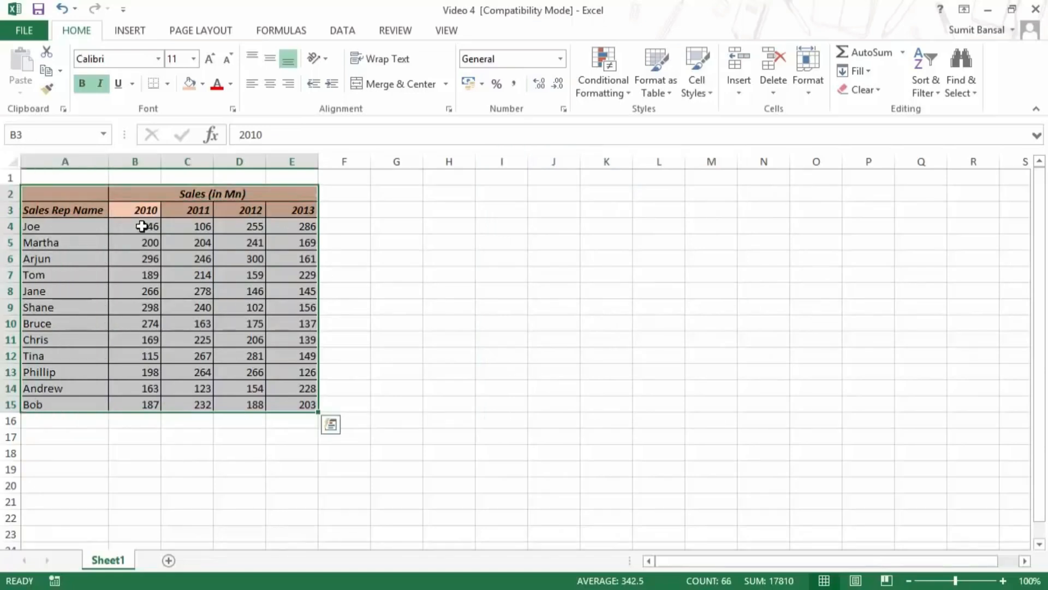
{"action": "left_click", "coordinate": [956, 94]}
{"action": "left_click", "coordinate": [922, 169]}
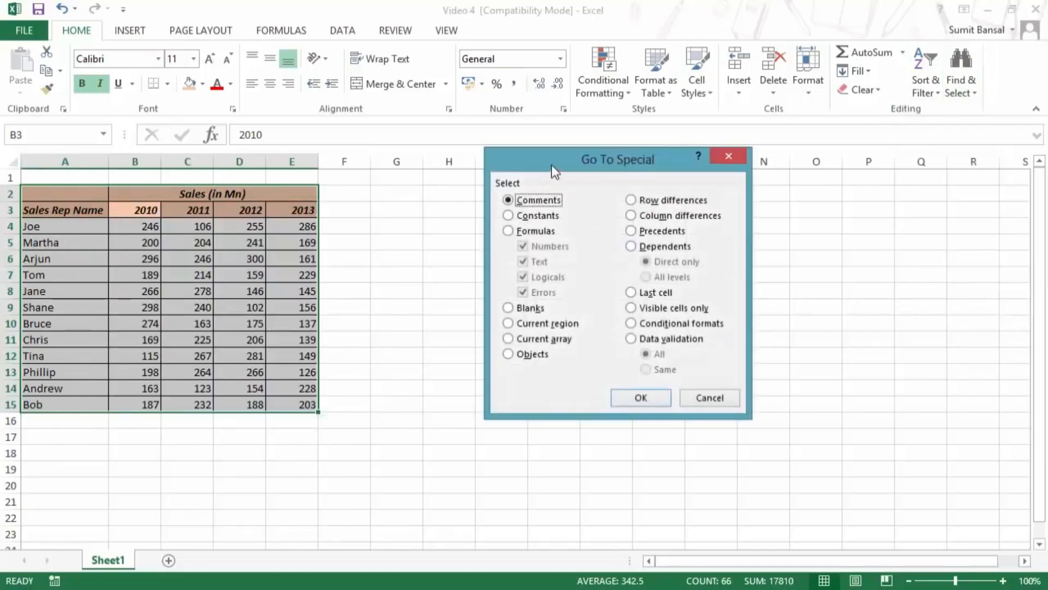
{"action": "left_click_drag", "start_coordinate": [552, 165], "coordinate": [480, 185]}
{"action": "left_click", "coordinate": [443, 235]}
{"action": "left_click", "coordinate": [454, 267]}
{"action": "left_click", "coordinate": [452, 297]}
{"action": "left_click", "coordinate": [452, 312]}
{"action": "left_click", "coordinate": [568, 422]}
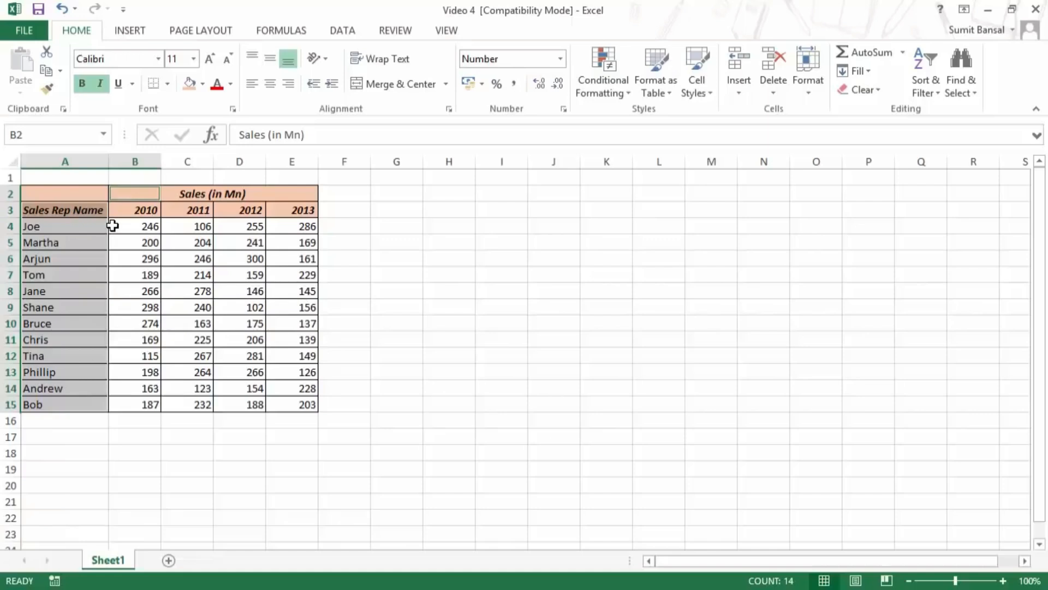
Step: Enter the formula =B15/0 in cell B16, below the 2010 sales figures, to produce a division error
{"action": "key", "text": "ctrl+a"}
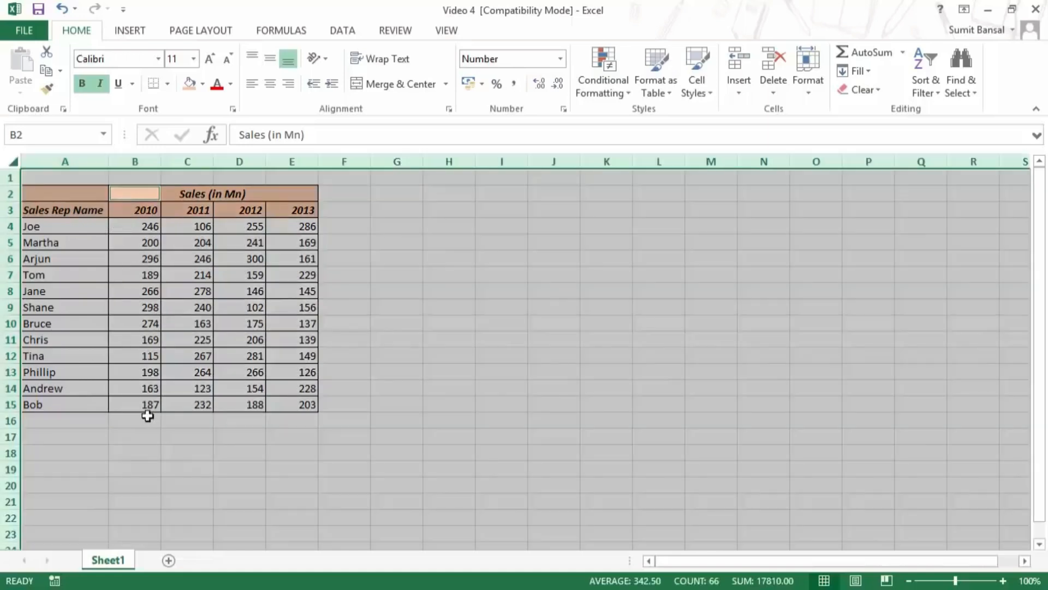
{"action": "left_click", "coordinate": [148, 416]}
{"action": "type", "text": "="}
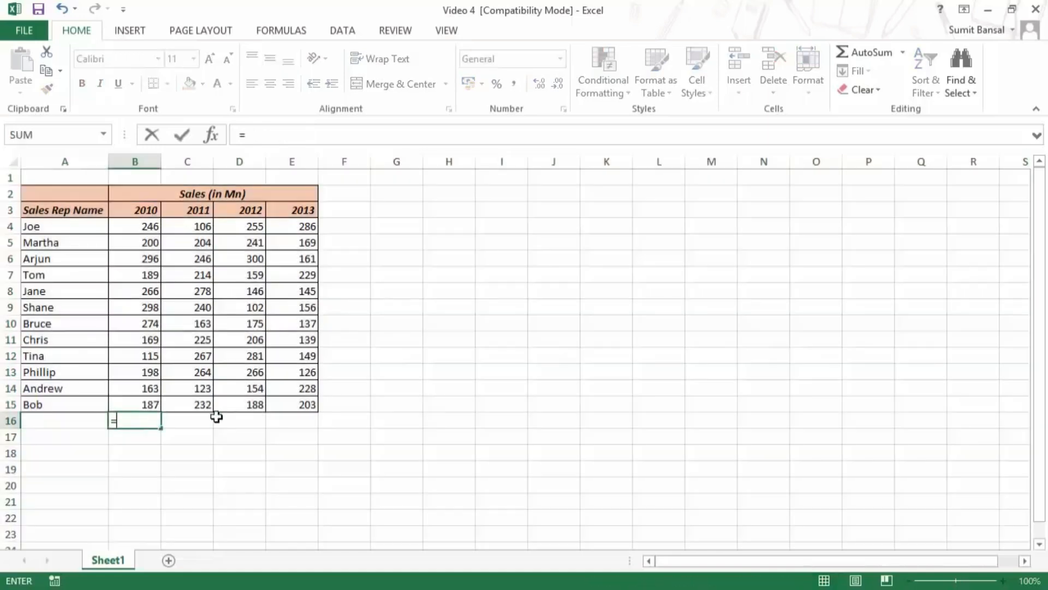
{"action": "type", "text": "0"}
{"action": "key", "text": "BackSpace"}
{"action": "key", "text": "BackSpace"}
{"action": "key", "text": "Up"}
{"action": "type", "text": "/0"}
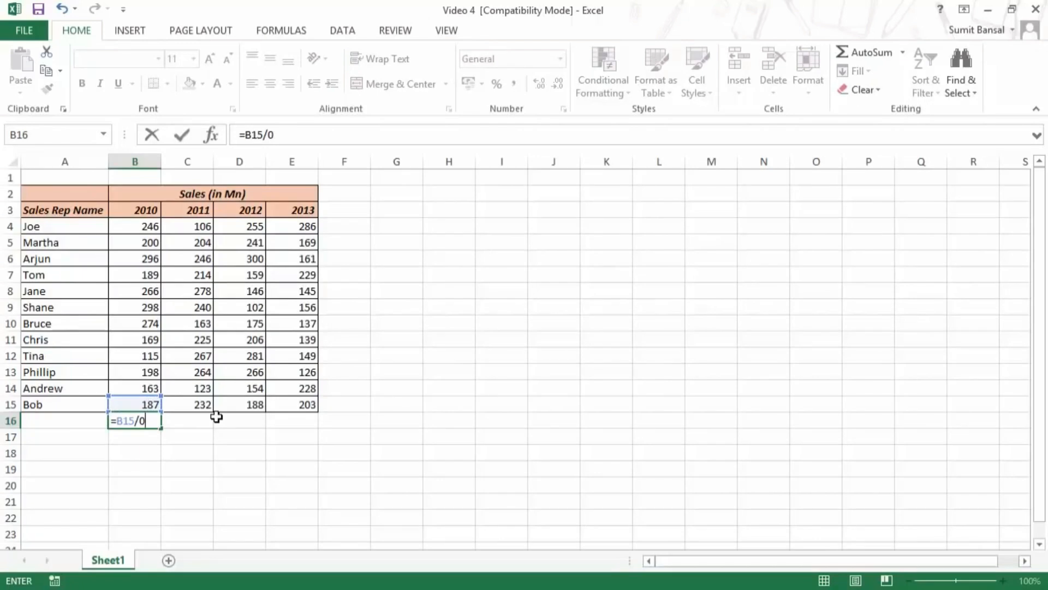
{"action": "key", "text": "Return"}
{"action": "key", "text": "Up"}
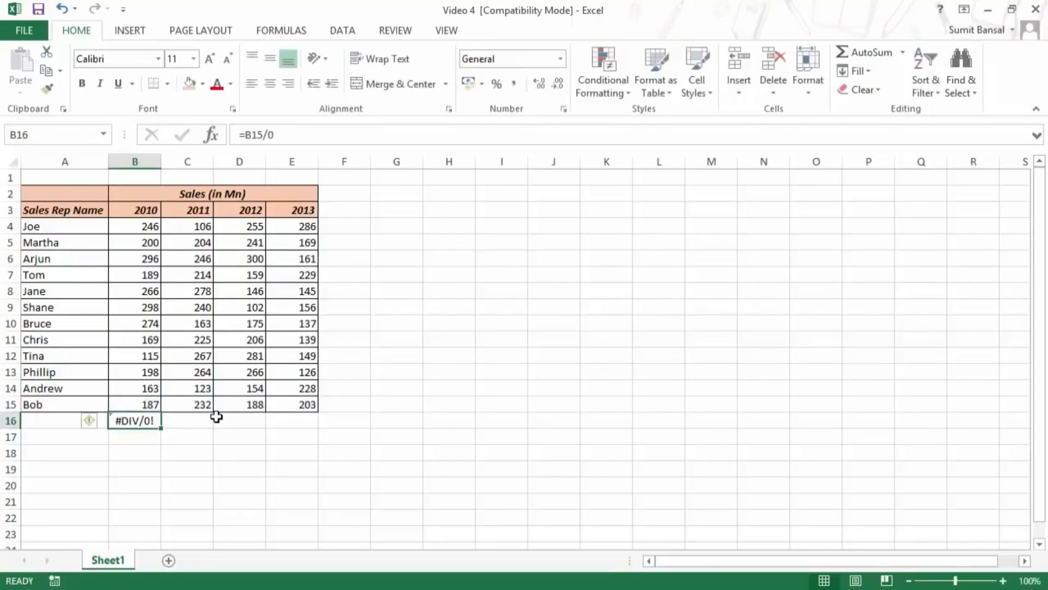
Step: Copy the division formula from B16 across to E16 and select the whole table including row 16
{"action": "left_click_drag", "start_coordinate": [164, 431], "coordinate": [306, 427]}
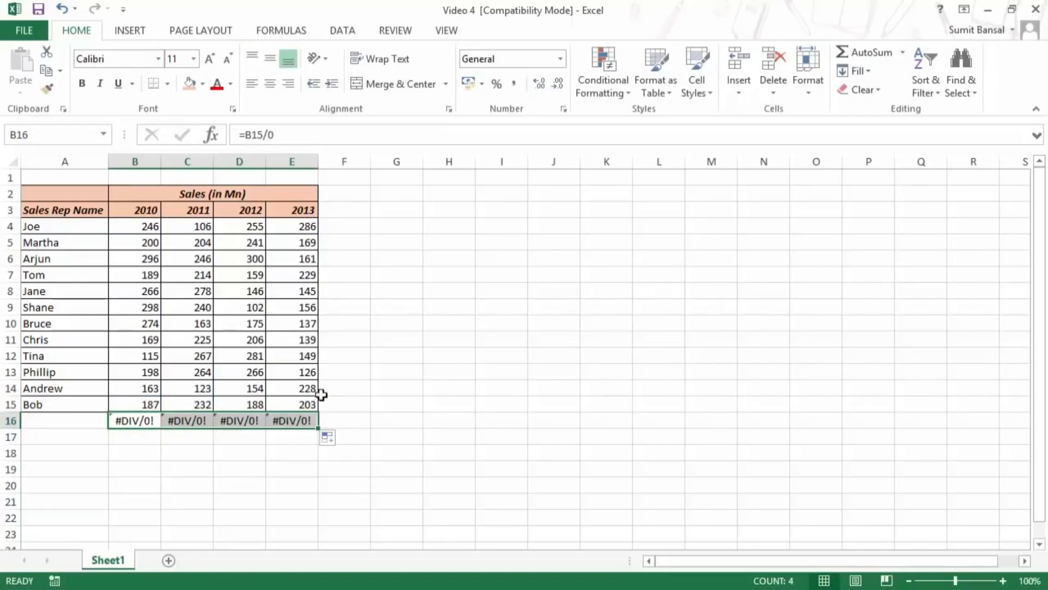
{"action": "left_click", "coordinate": [75, 247]}
{"action": "key", "text": "ctrl+a"}
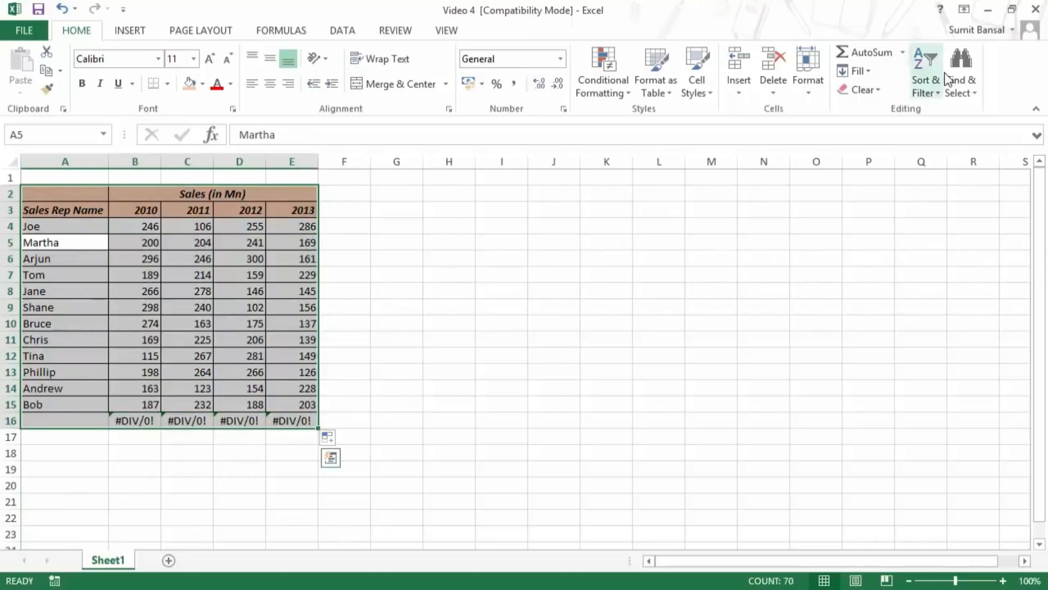
Step: Use Go To Special to select only the table's formula cells containing errors and delete their contents
{"action": "left_click", "coordinate": [967, 90]}
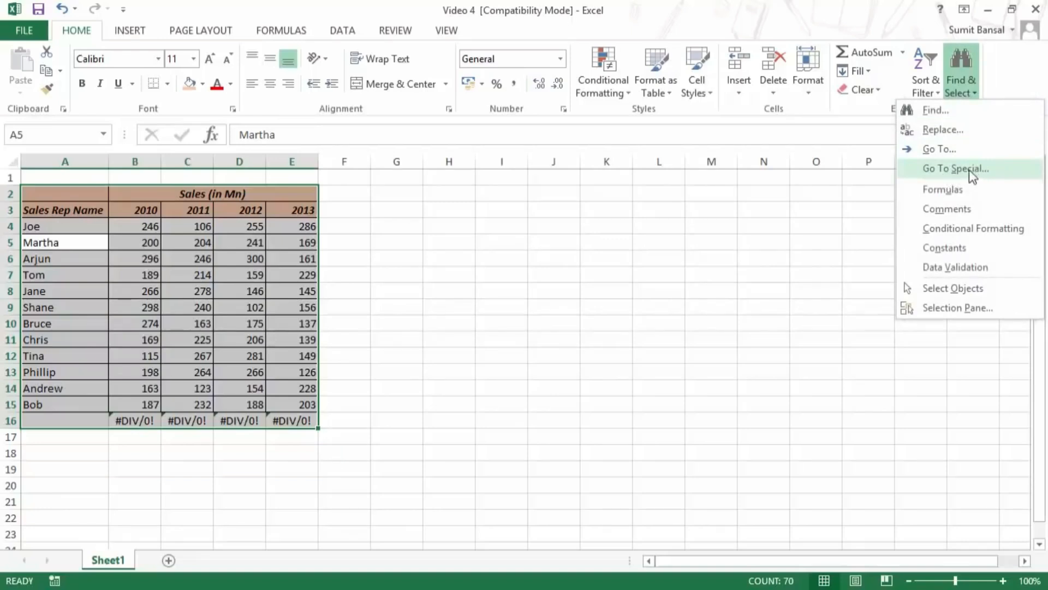
{"action": "key", "text": "Escape"}
{"action": "key", "text": "F5"}
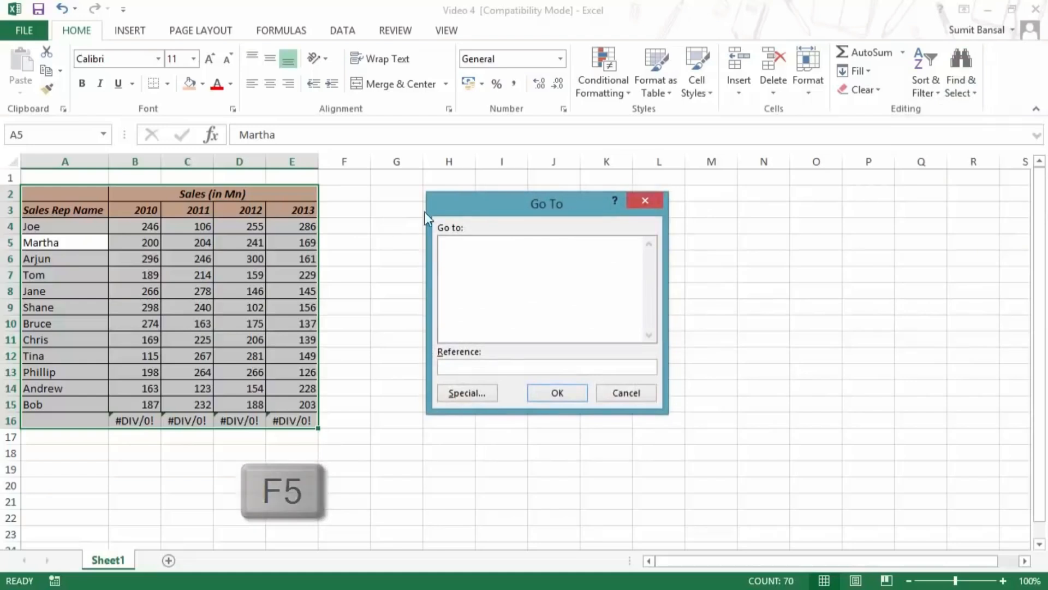
{"action": "left_click_drag", "start_coordinate": [484, 204], "coordinate": [489, 185]}
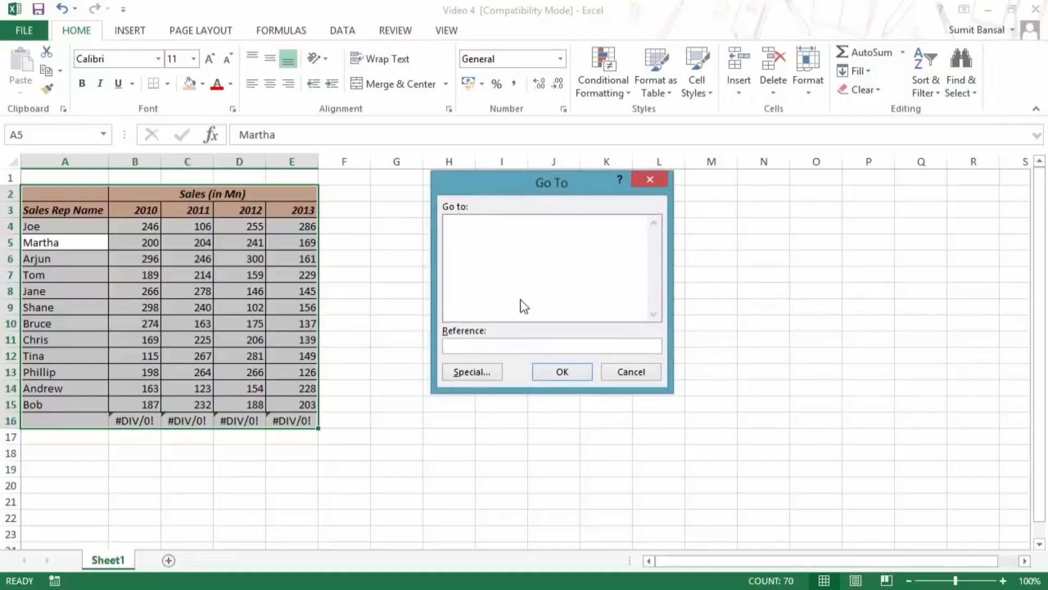
{"action": "left_click", "coordinate": [473, 374]}
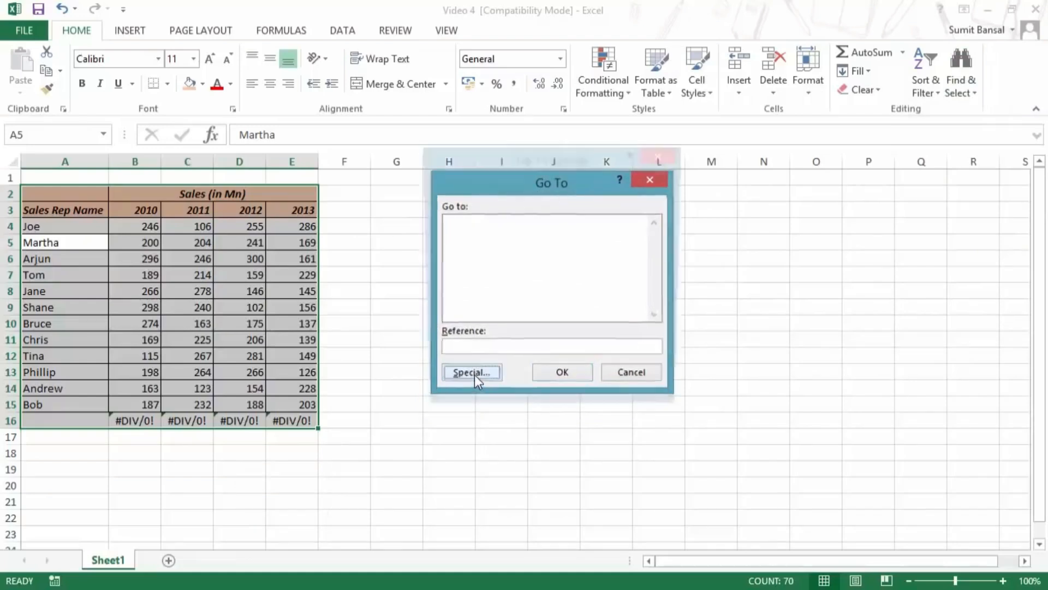
{"action": "left_click_drag", "start_coordinate": [500, 158], "coordinate": [493, 189]}
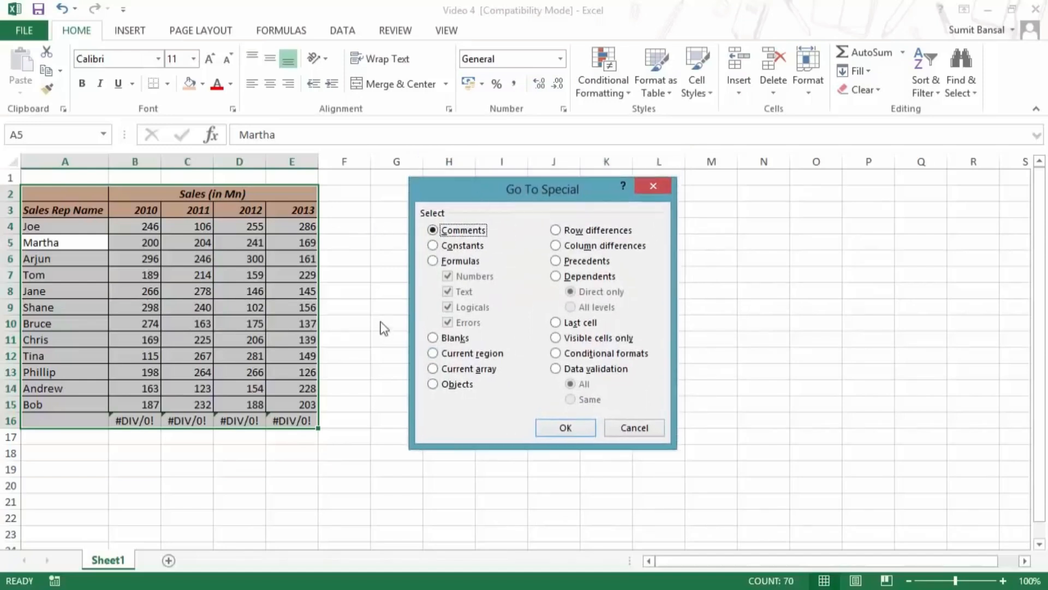
{"action": "left_click", "coordinate": [433, 261]}
{"action": "left_click", "coordinate": [448, 276]}
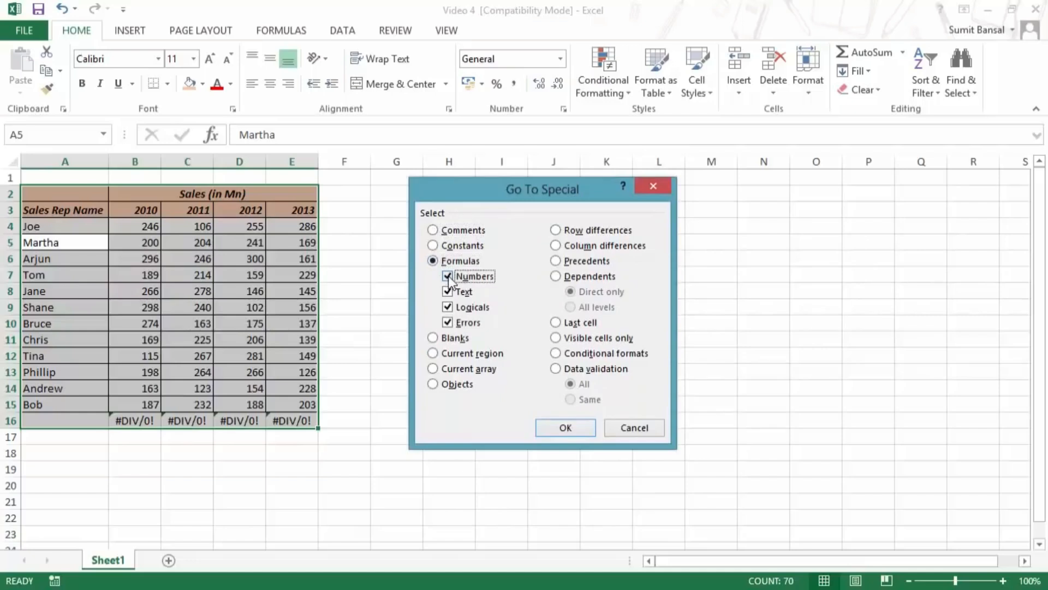
{"action": "left_click", "coordinate": [448, 306]}
{"action": "left_click", "coordinate": [569, 429]}
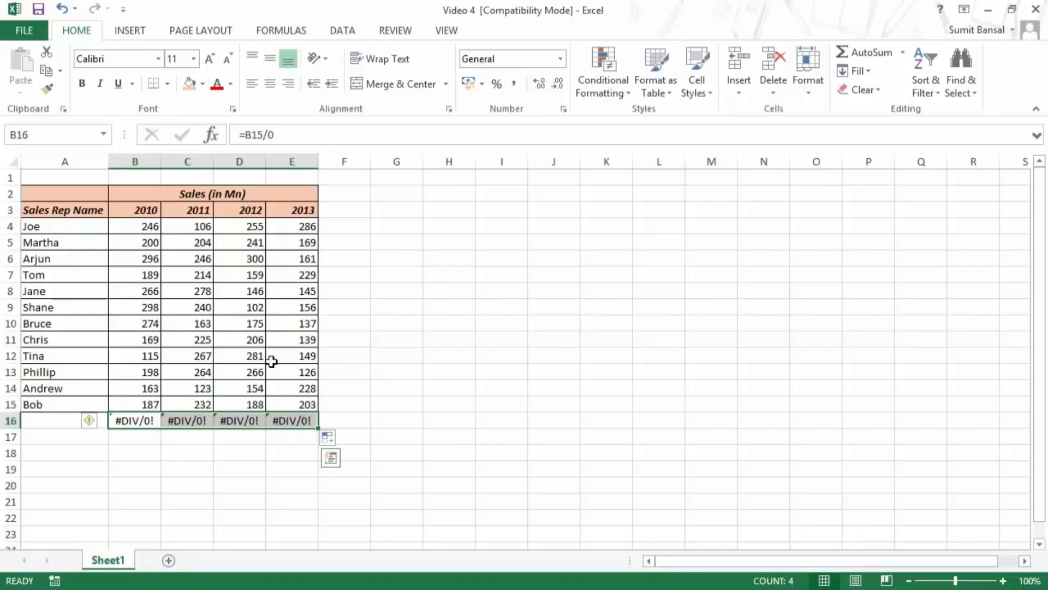
{"action": "key", "text": "Delete"}
Step: Enter the formula =E4+D4 in cell F4, beside the first sales rep's 2013 figure
{"action": "left_click", "coordinate": [328, 229]}
{"action": "type", "text": "="}
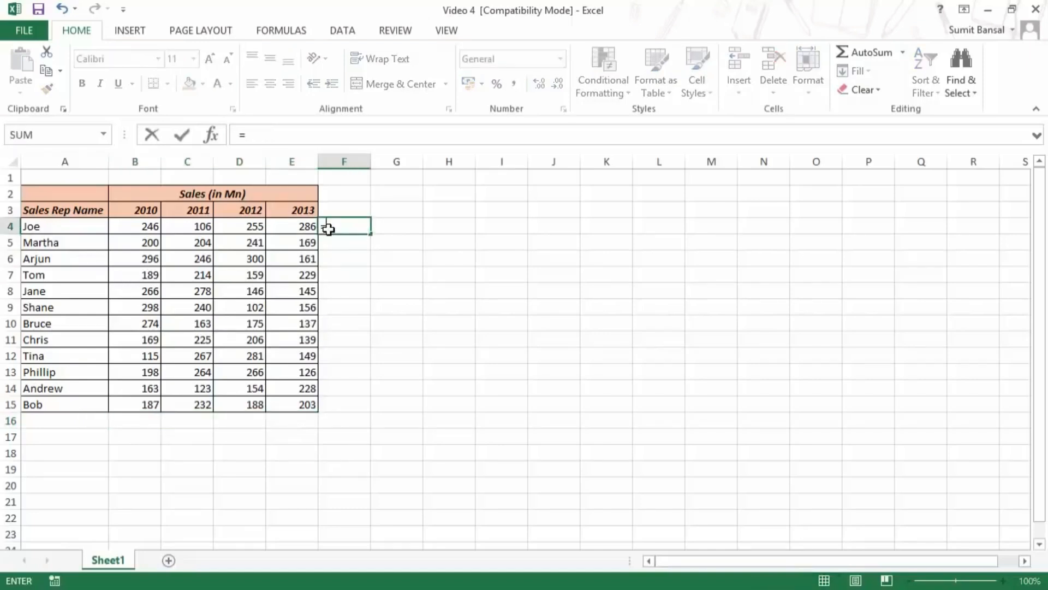
{"action": "left_click", "coordinate": [310, 228]}
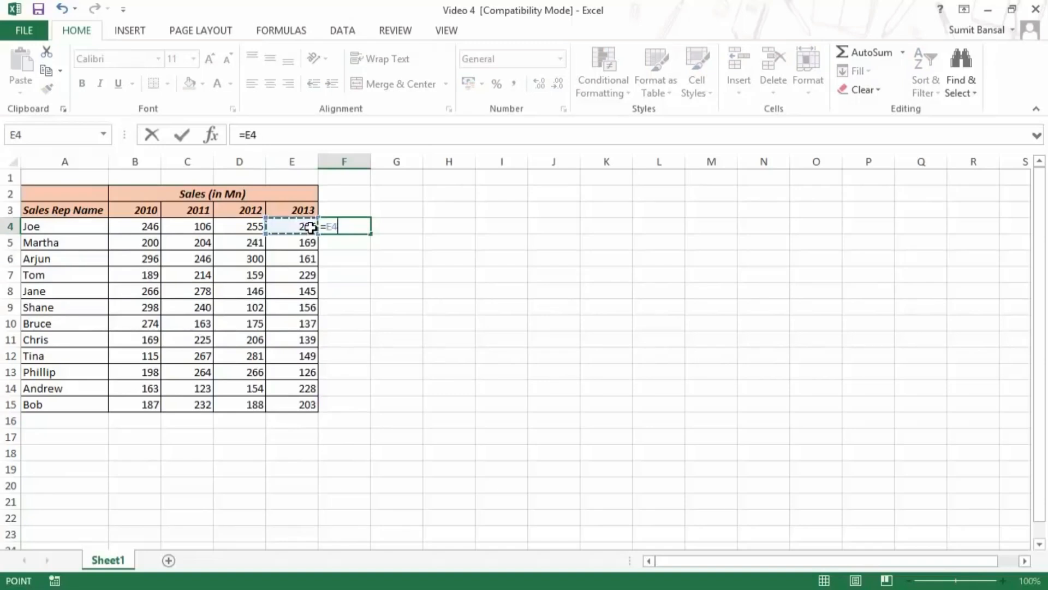
{"action": "type", "text": "+"}
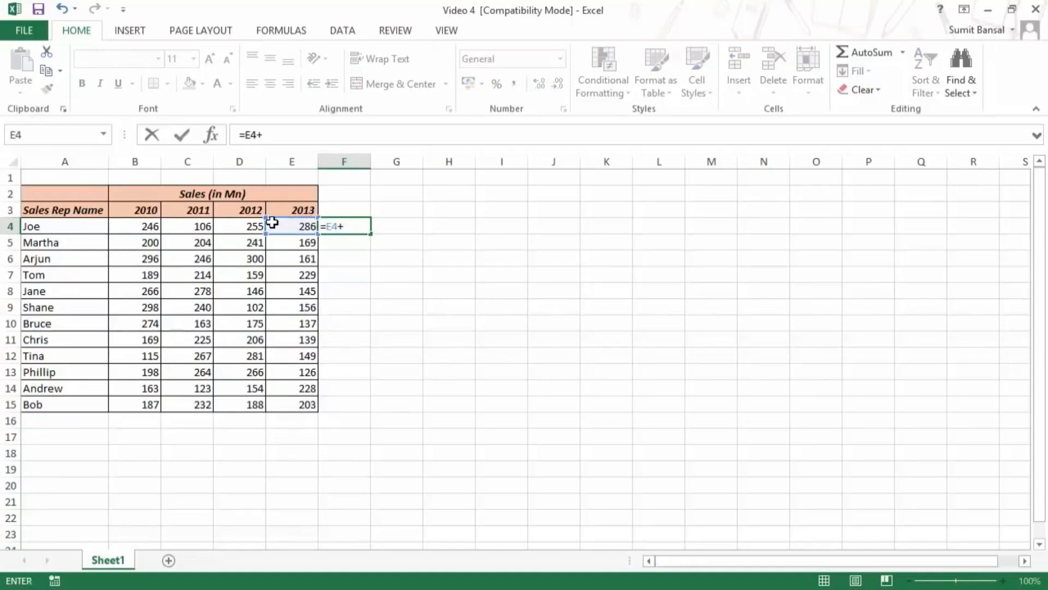
{"action": "left_click", "coordinate": [252, 225]}
{"action": "key", "text": "Return"}
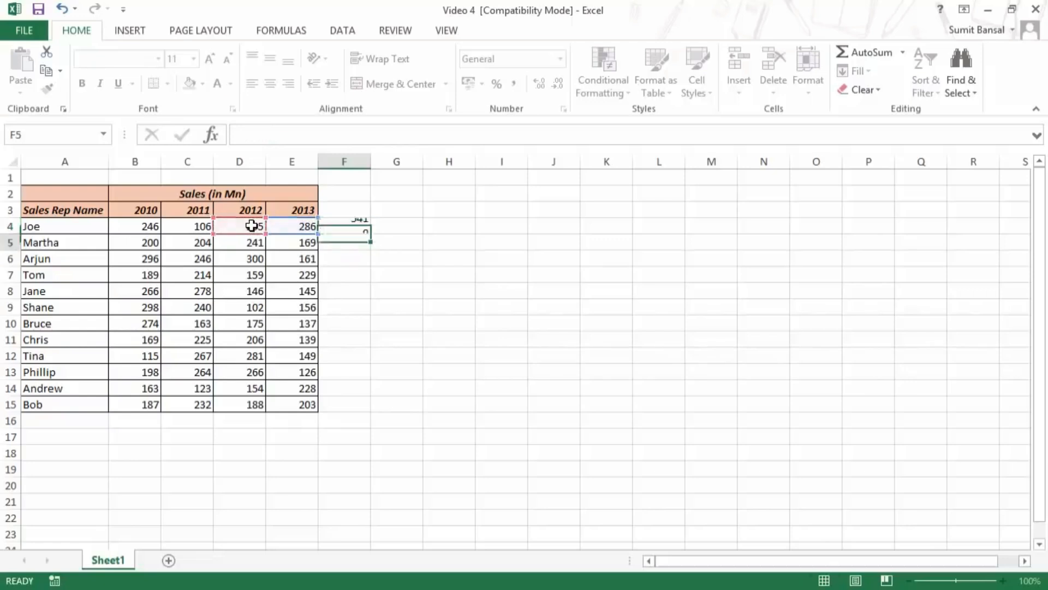
Step: Select the whole data region with F4 as the active cell and use Go To Special to select direct precedents
{"action": "key", "text": "Up"}
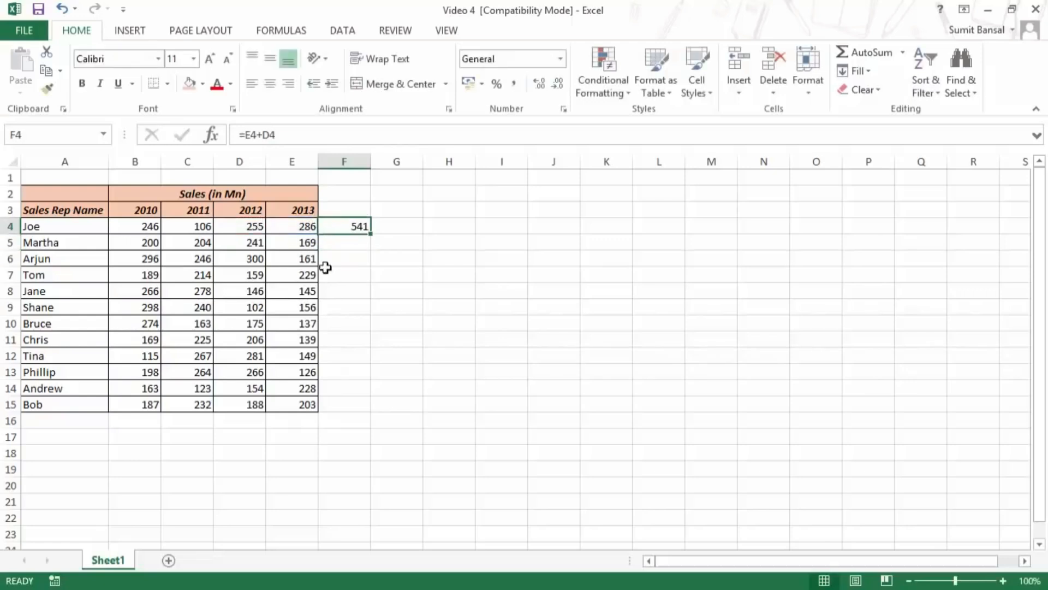
{"action": "key", "text": "ctrl+a"}
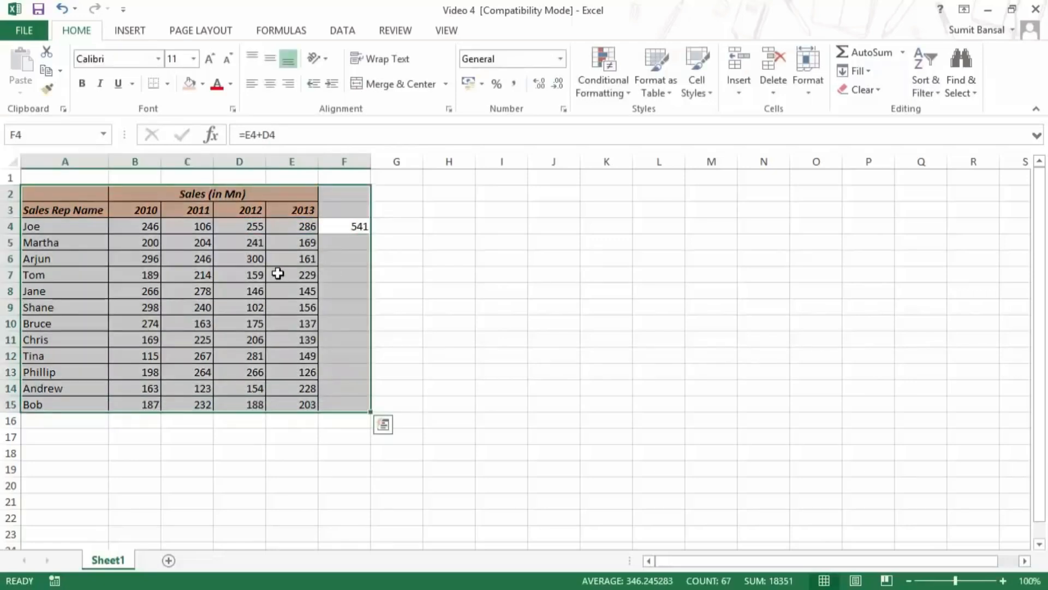
{"action": "key", "text": "F5"}
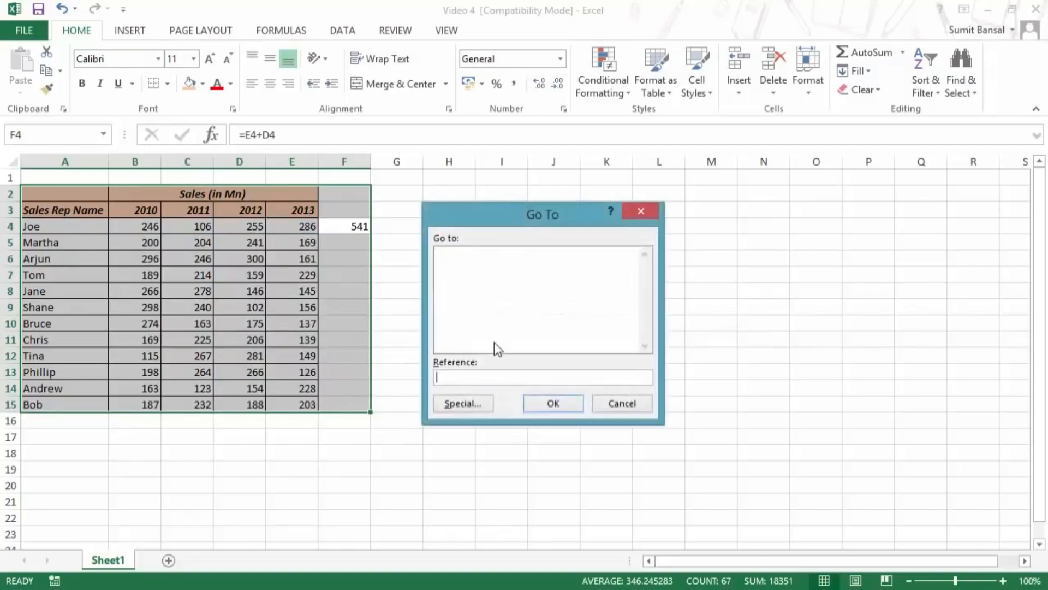
{"action": "left_click", "coordinate": [465, 408]}
{"action": "left_click_drag", "start_coordinate": [497, 191], "coordinate": [505, 176]}
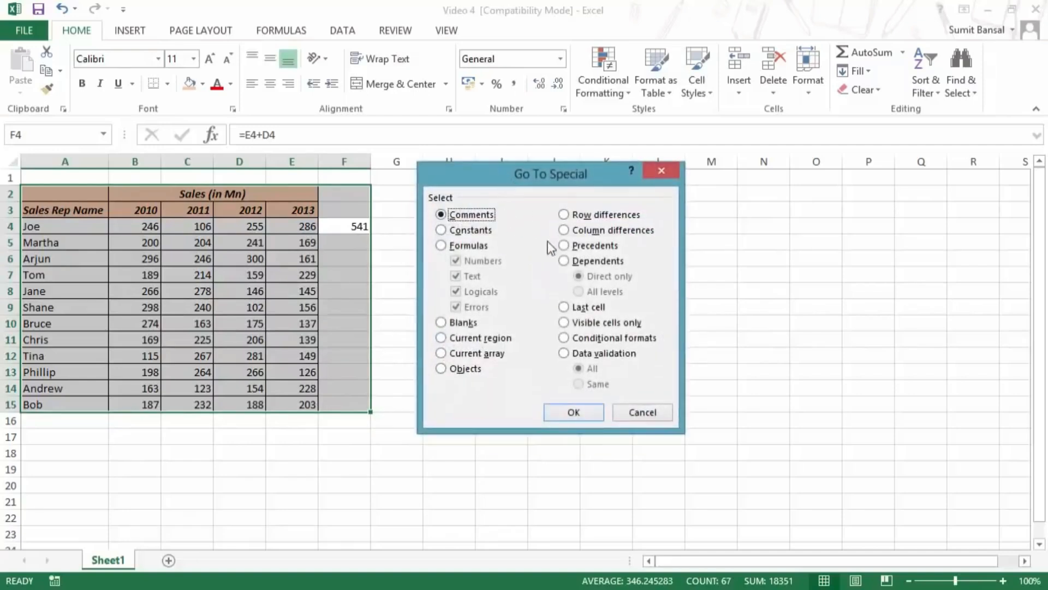
{"action": "left_click", "coordinate": [567, 247]}
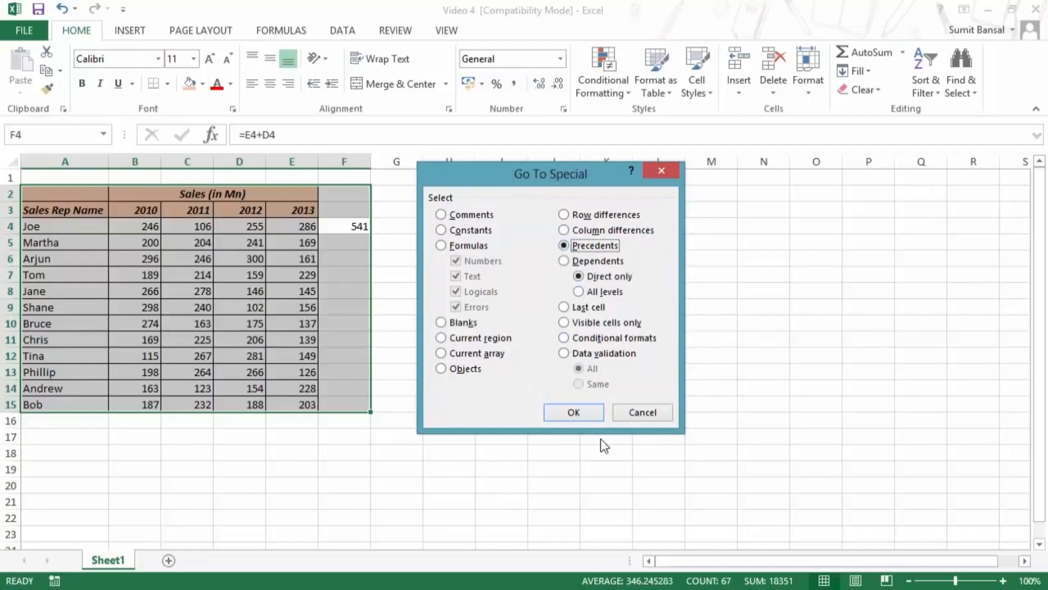
{"action": "left_click", "coordinate": [581, 413]}
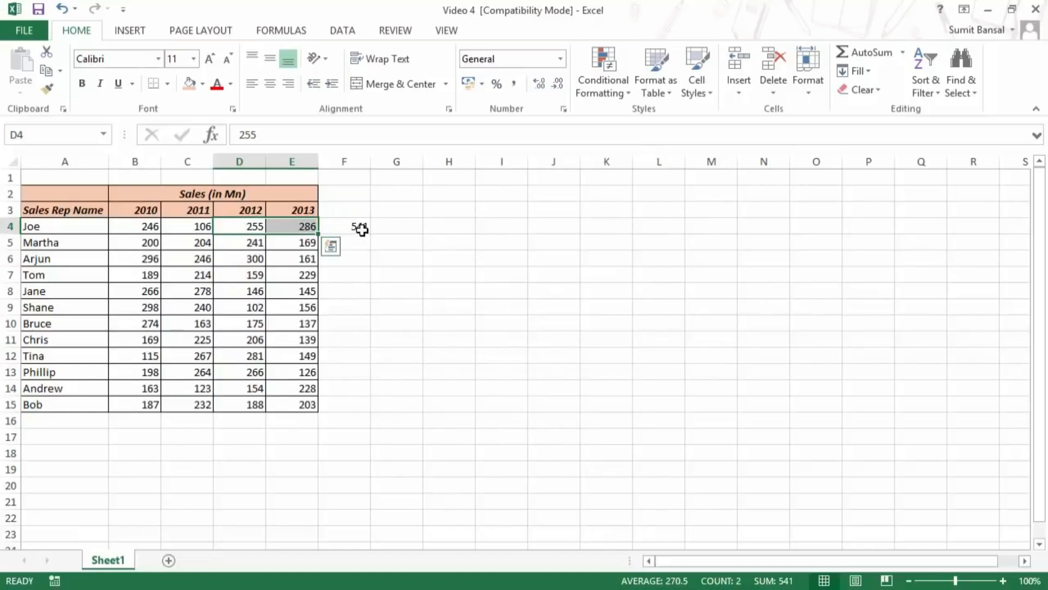
Step: Reselect the whole data region and use Go To Special to select only the direct dependents
{"action": "key", "text": "ctrl+a"}
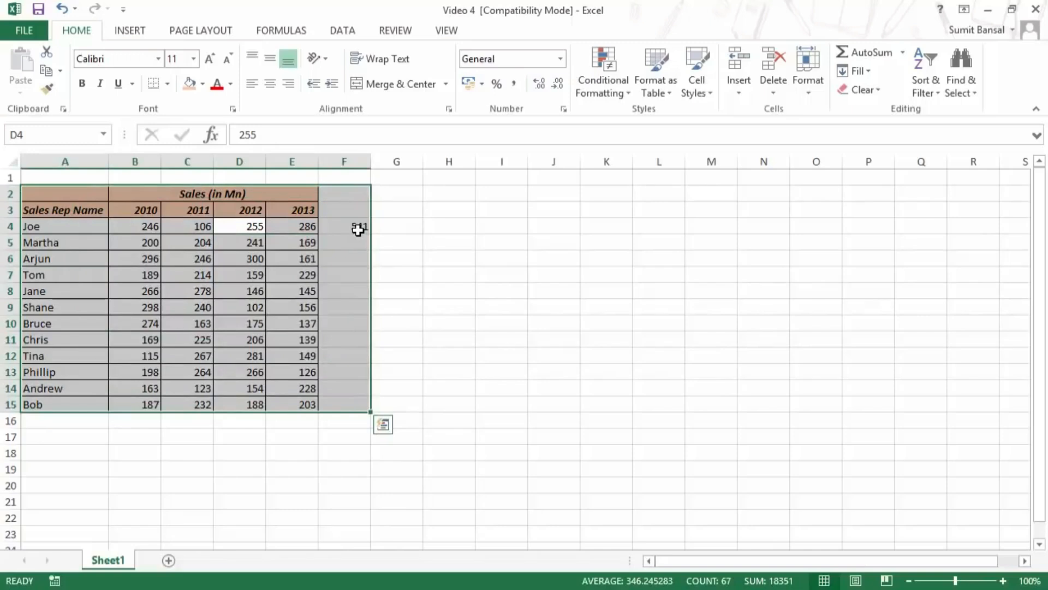
{"action": "key", "text": "F5"}
{"action": "left_click", "coordinate": [480, 388]}
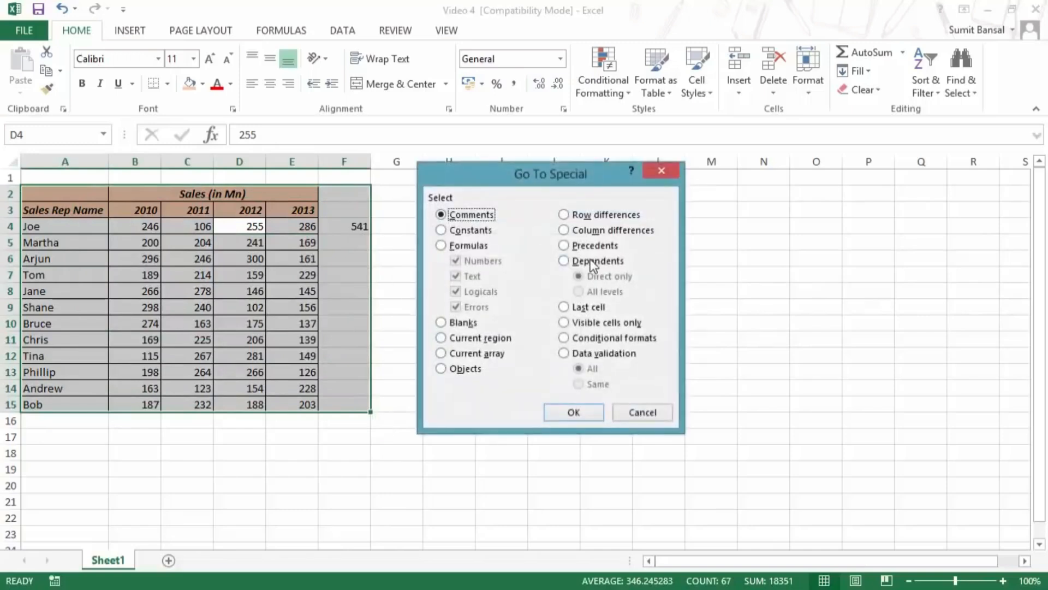
{"action": "left_click", "coordinate": [566, 261]}
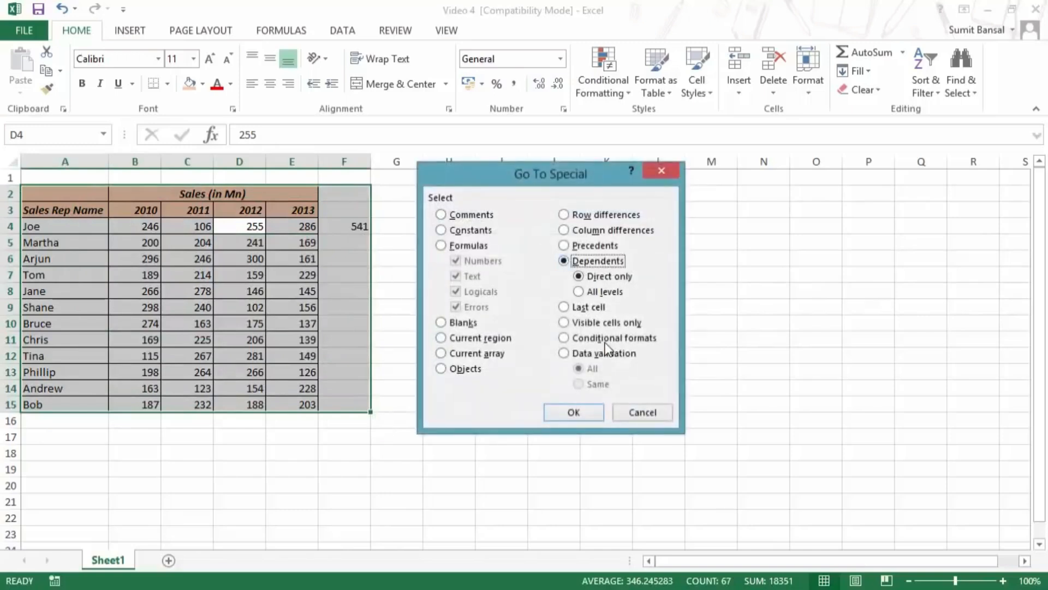
{"action": "left_click", "coordinate": [570, 414]}
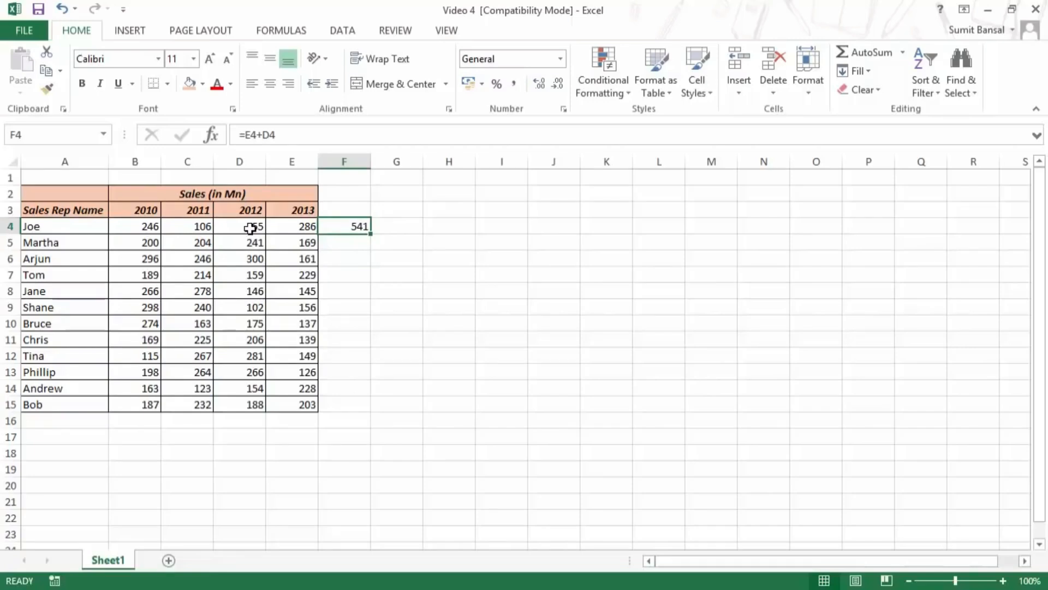
Step: Review the Data validation and Conditional formats options in Go To Special with F4 selected
{"action": "key", "text": "F5"}
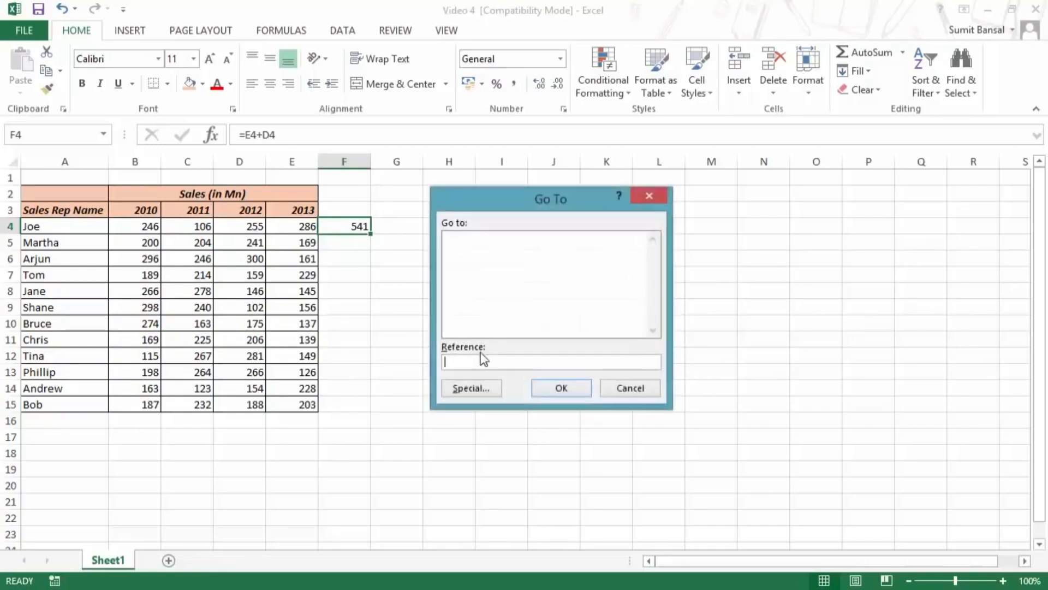
{"action": "left_click", "coordinate": [481, 389]}
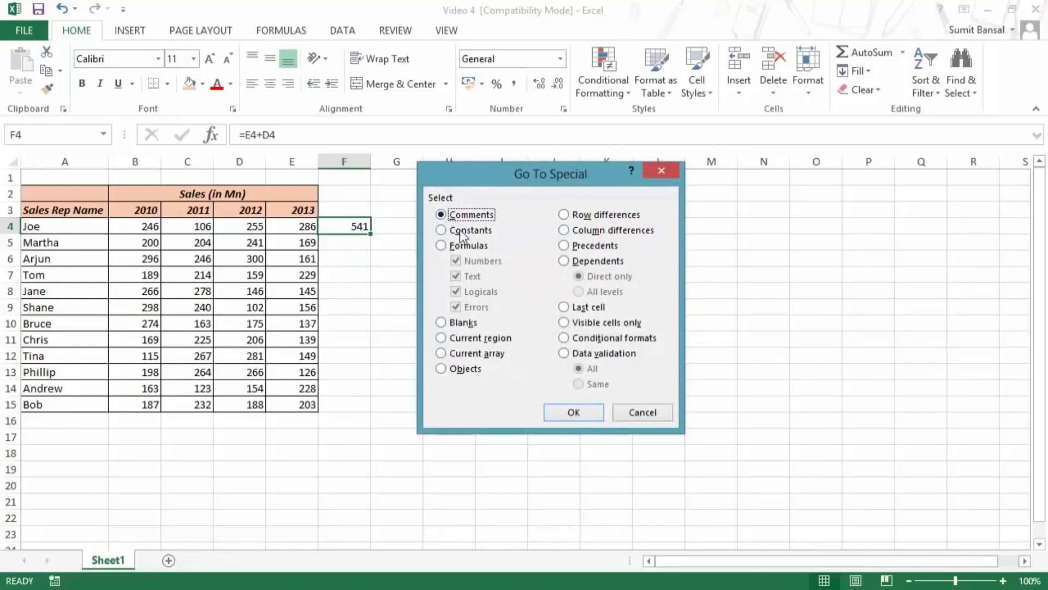
{"action": "left_click", "coordinate": [570, 353]}
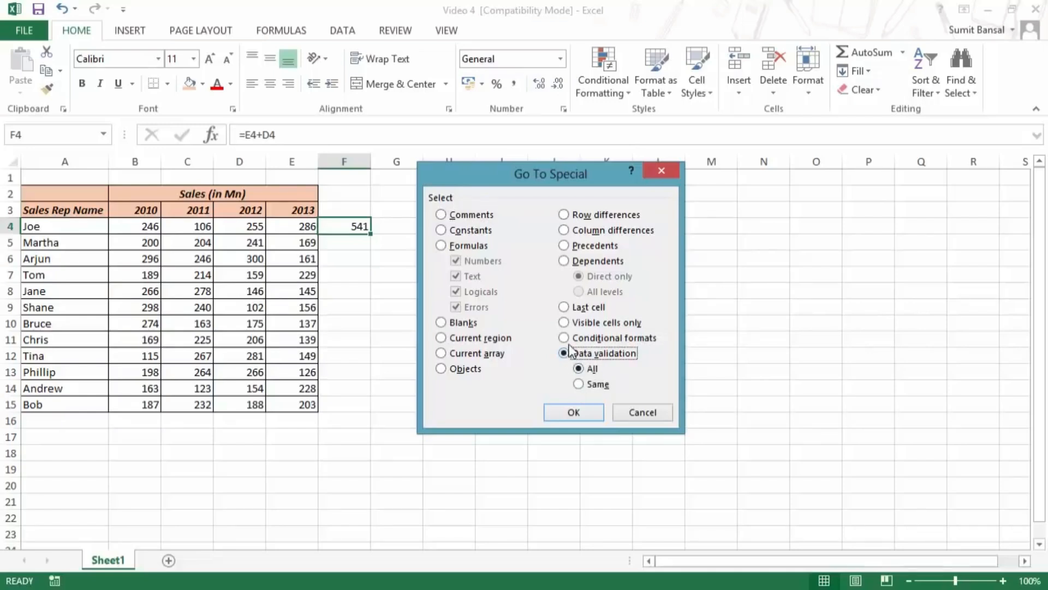
{"action": "left_click", "coordinate": [566, 339]}
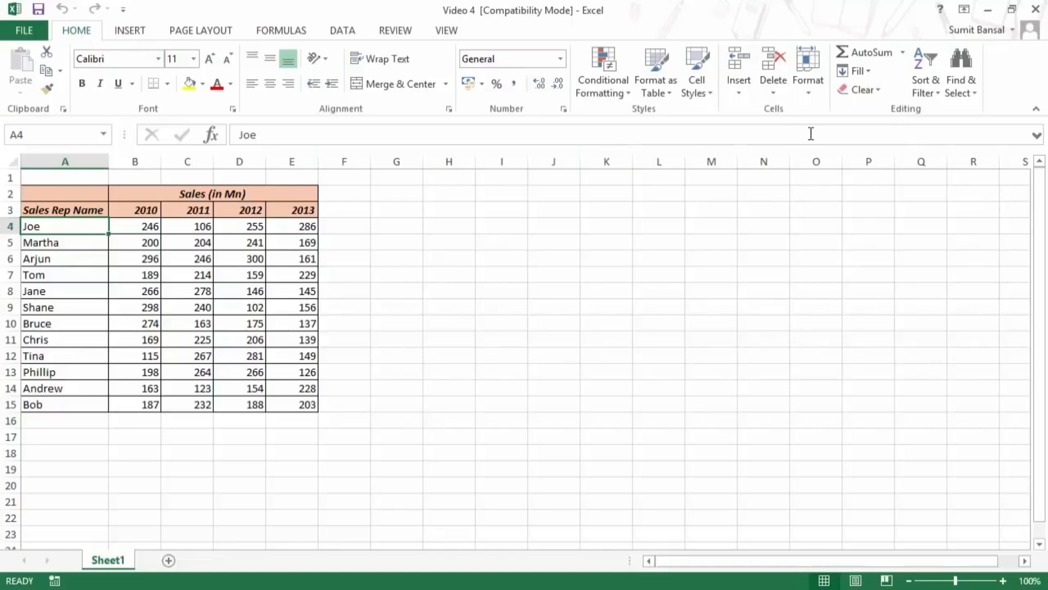
Step: Find all cells containing the sales rep name from A4 and move the results clear of the table
{"action": "left_click", "coordinate": [973, 96]}
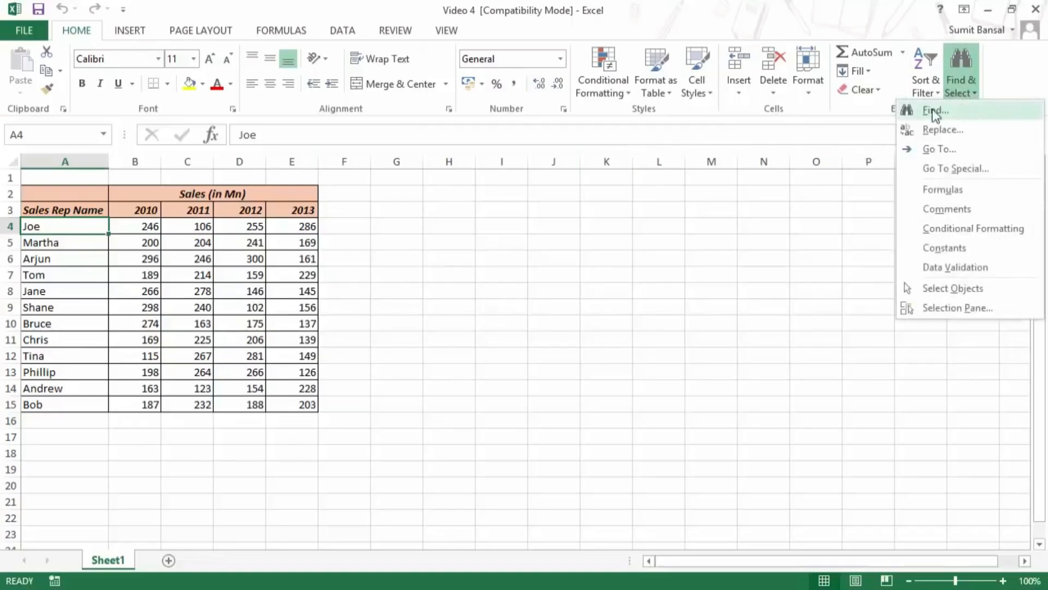
{"action": "left_click", "coordinate": [968, 115]}
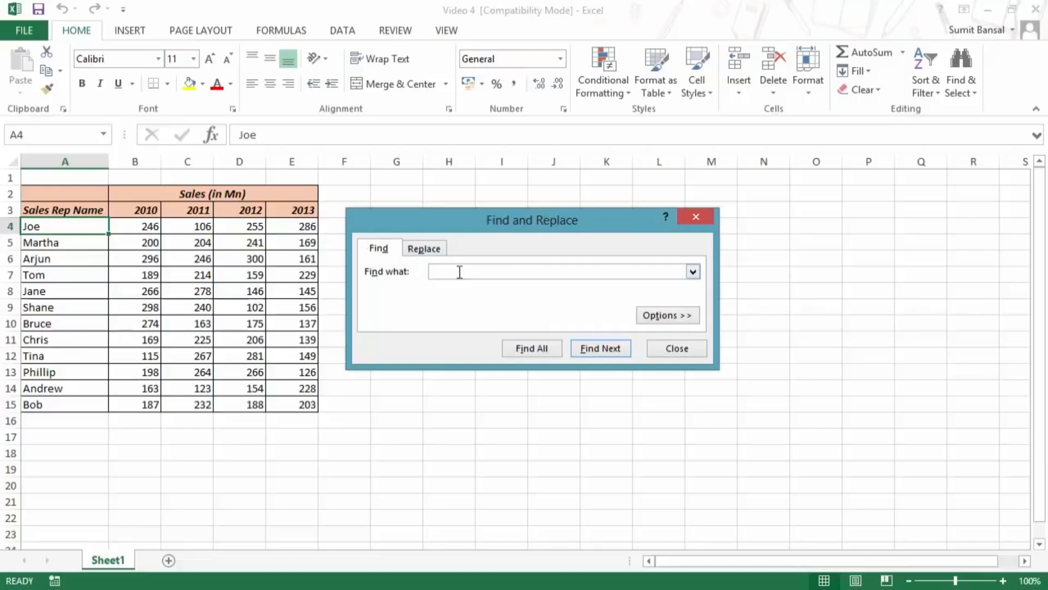
{"action": "left_click_drag", "start_coordinate": [524, 248], "coordinate": [544, 256]}
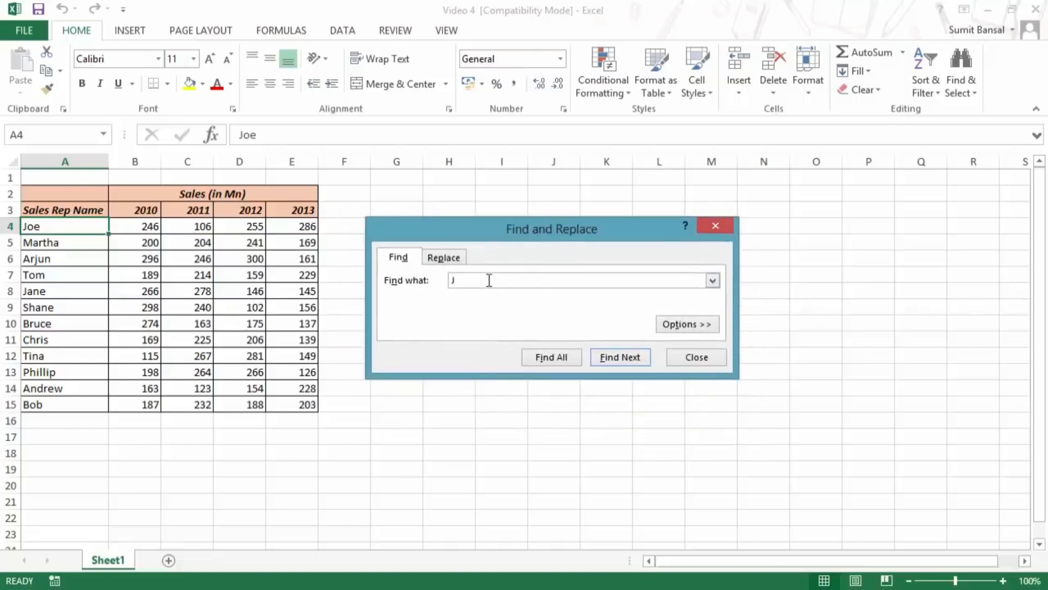
{"action": "left_click", "coordinate": [572, 358]}
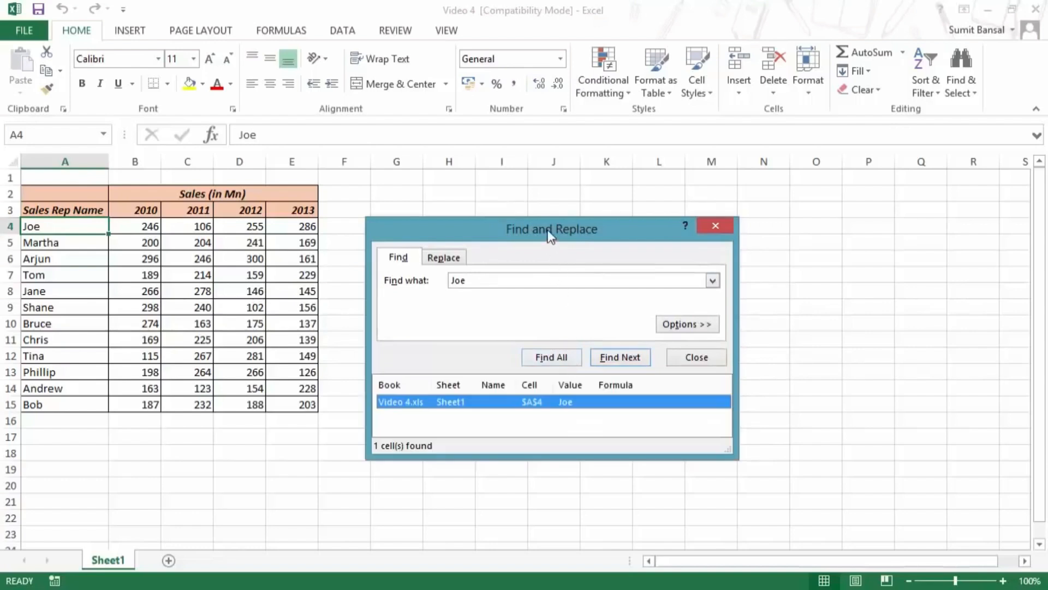
{"action": "left_click_drag", "start_coordinate": [551, 233], "coordinate": [554, 173]}
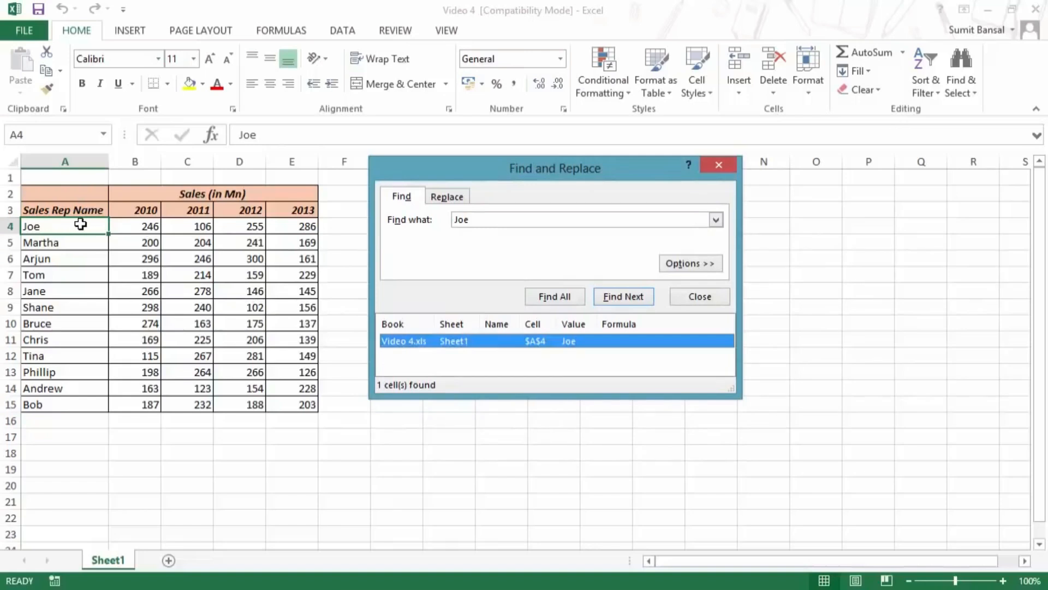
Step: Find all cells containing the sales rep name from A12 and show the additional search options
{"action": "left_click_drag", "start_coordinate": [473, 222], "coordinate": [418, 224]}
{"action": "type", "text": "Tina"}
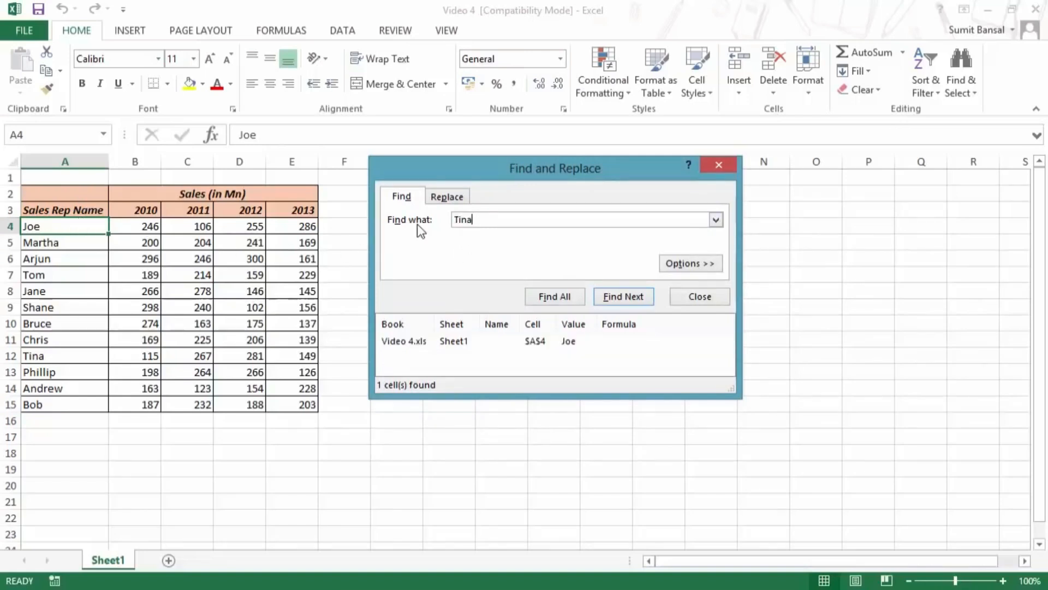
{"action": "left_click", "coordinate": [552, 296]}
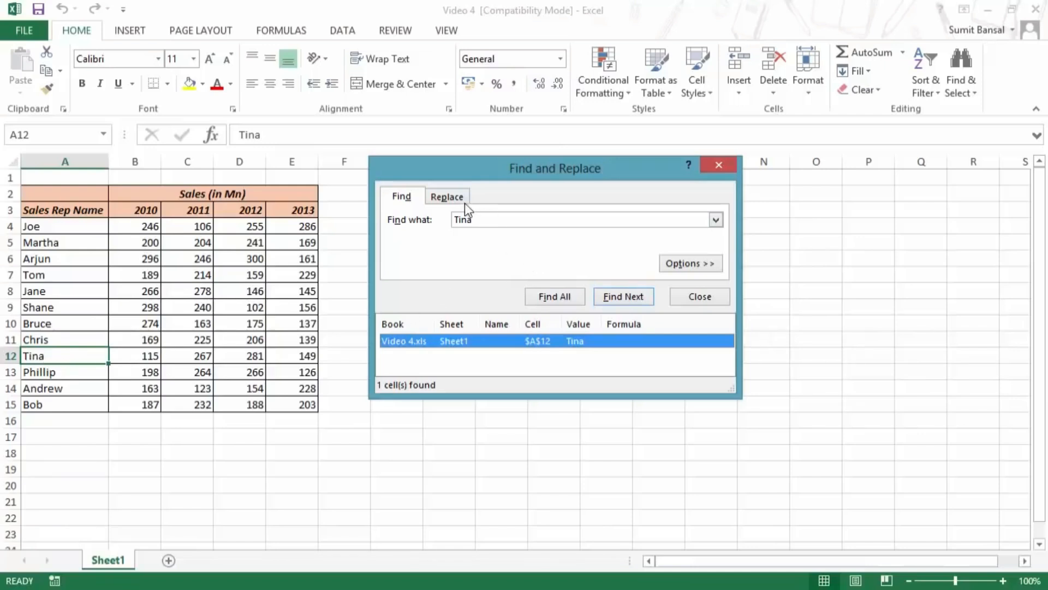
{"action": "left_click", "coordinate": [685, 265]}
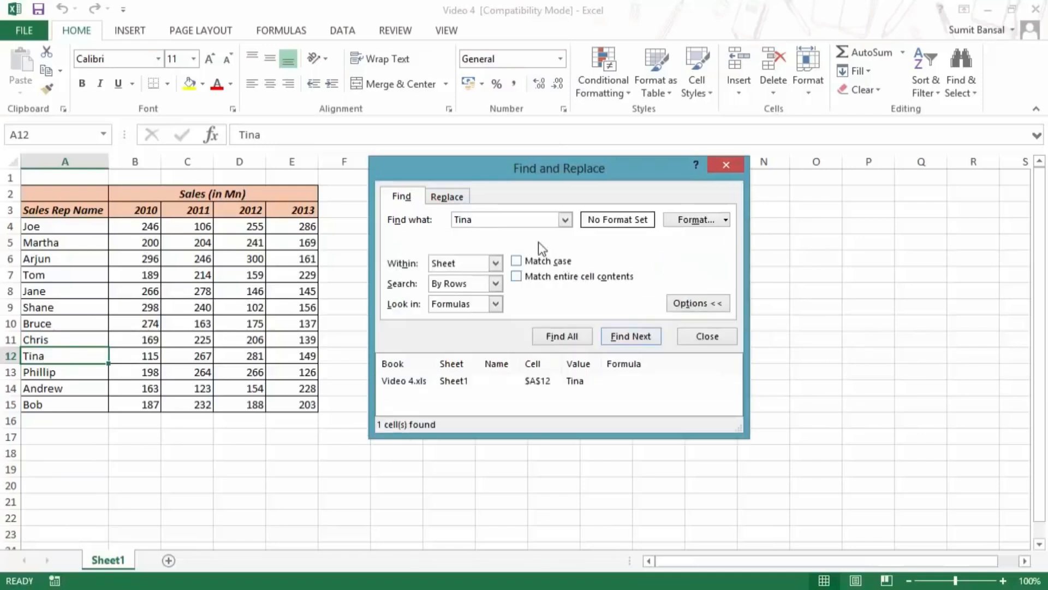
Step: Clear the search text, find all cells matching the format of header cell E3, and enlarge the results list
{"action": "left_click_drag", "start_coordinate": [476, 219], "coordinate": [436, 220]}
{"action": "key", "text": "Delete"}
{"action": "left_click", "coordinate": [726, 220]}
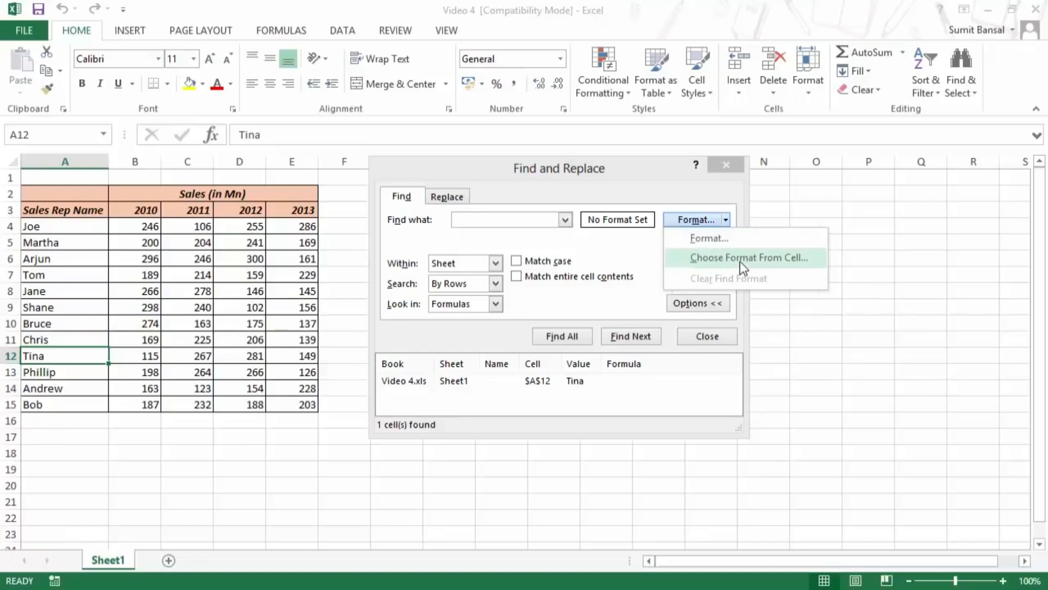
{"action": "left_click", "coordinate": [739, 261]}
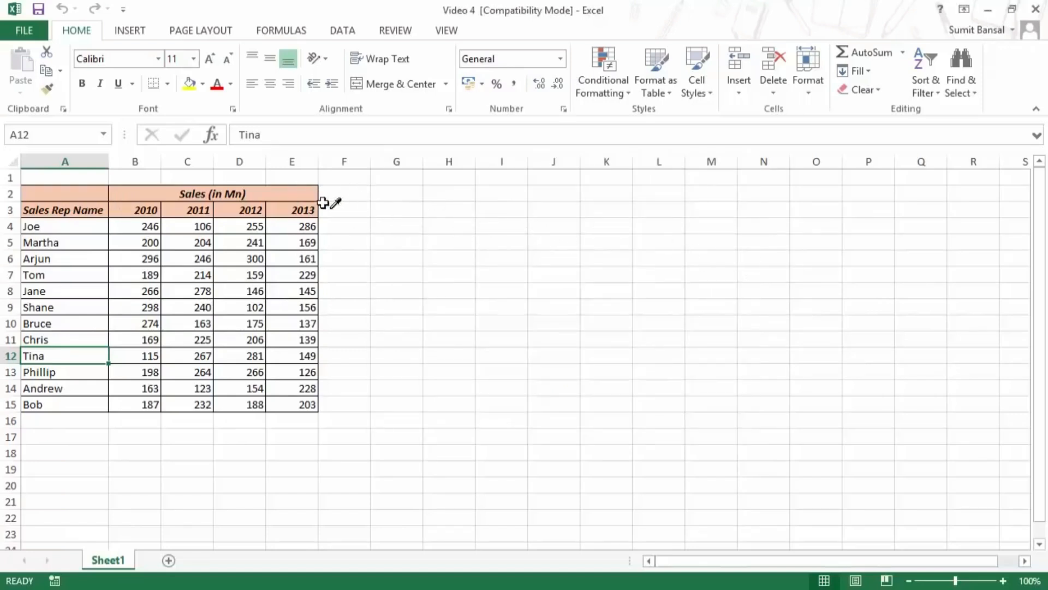
{"action": "left_click", "coordinate": [297, 204]}
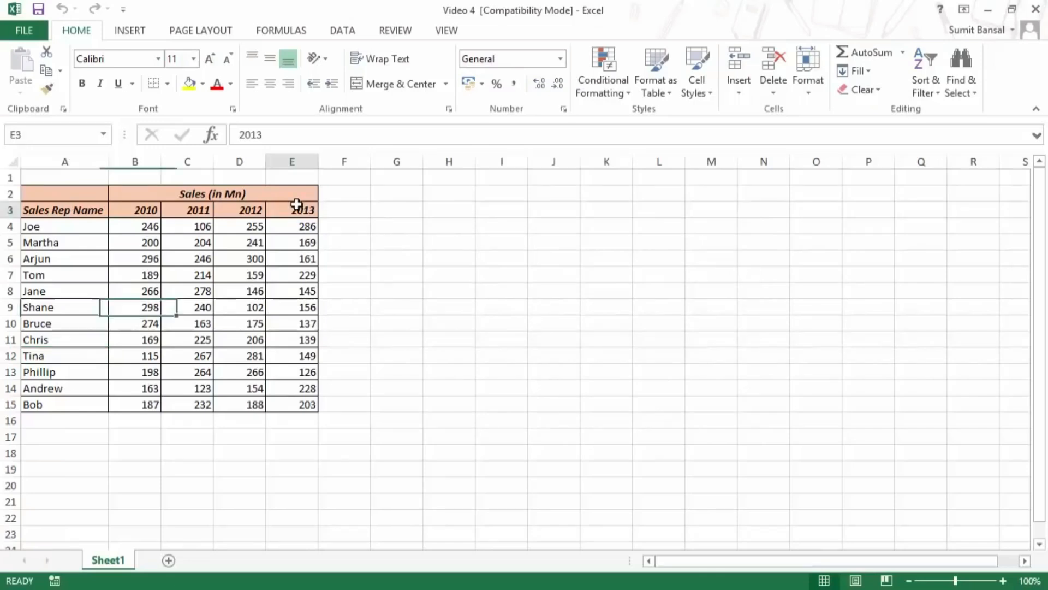
{"action": "left_click", "coordinate": [573, 338]}
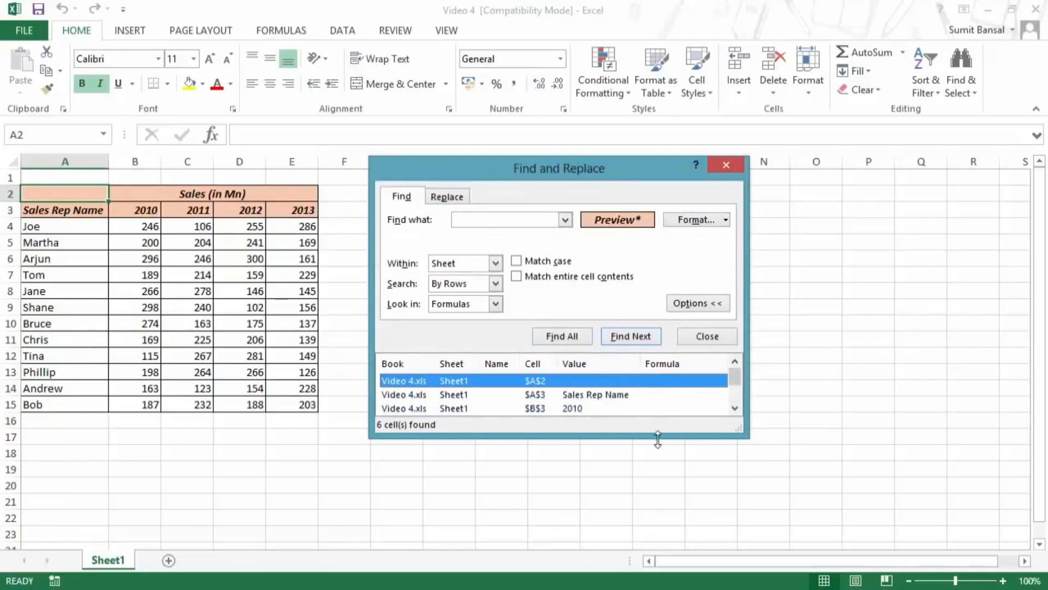
{"action": "left_click_drag", "start_coordinate": [653, 436], "coordinate": [660, 528]}
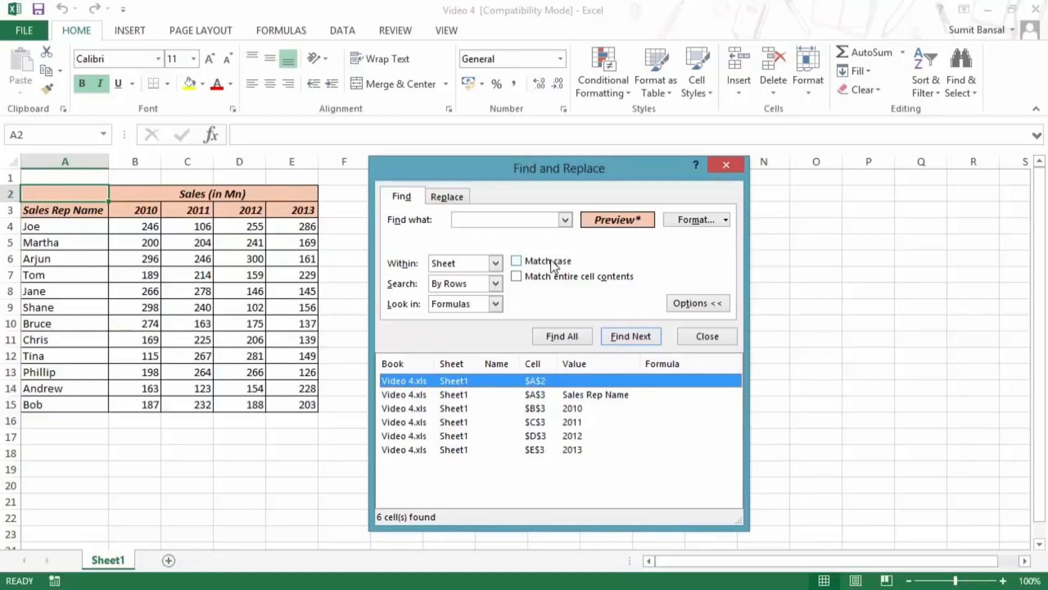
Step: Review the Within, Search and Look in options, keeping Sheet, By Rows and Formulas
{"action": "left_click", "coordinate": [496, 263]}
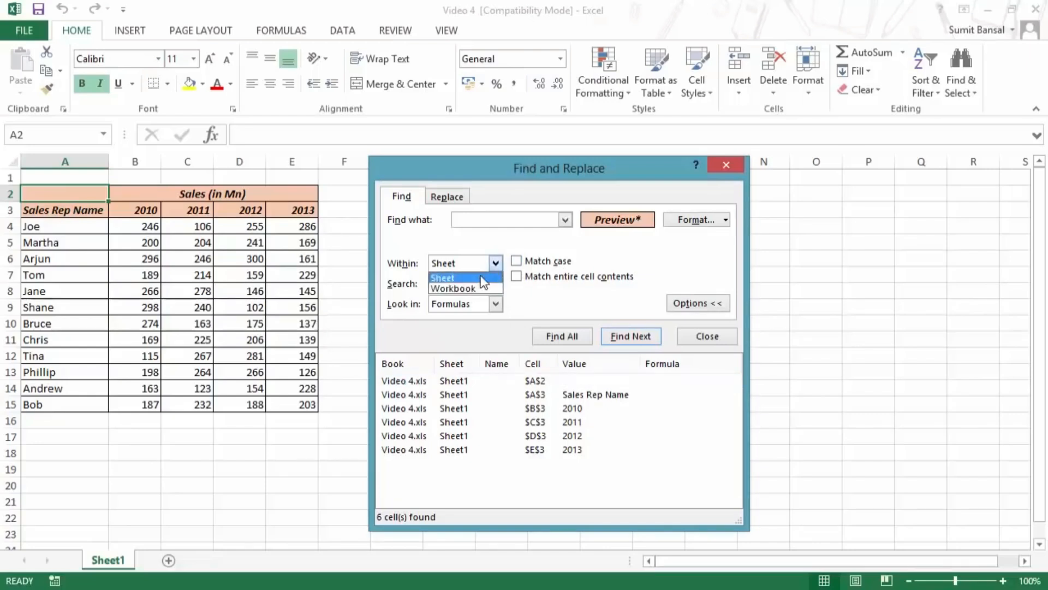
{"action": "left_click", "coordinate": [489, 274]}
{"action": "left_click", "coordinate": [496, 284]}
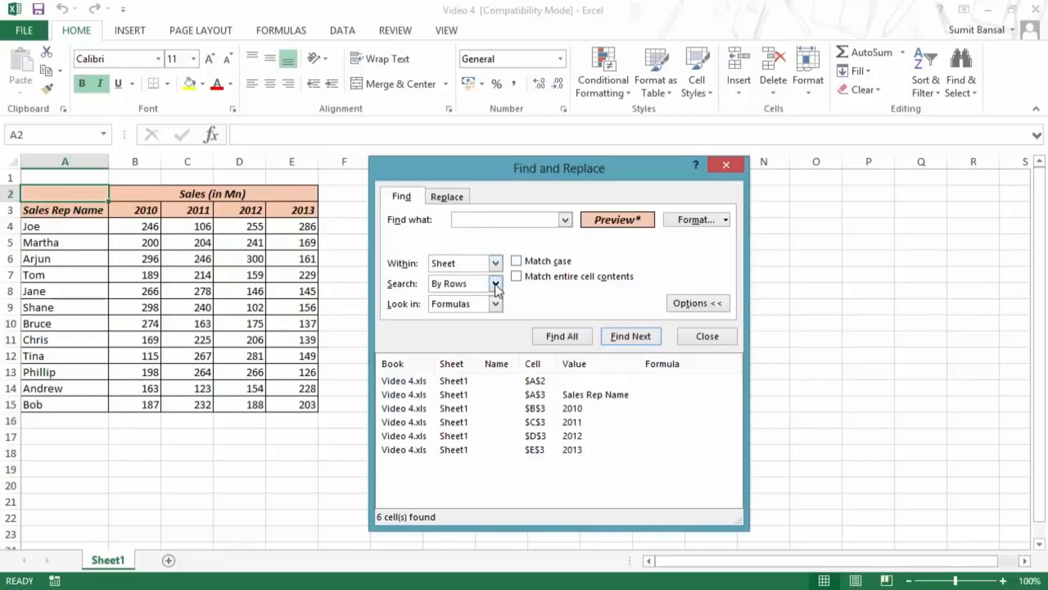
{"action": "left_click", "coordinate": [487, 293]}
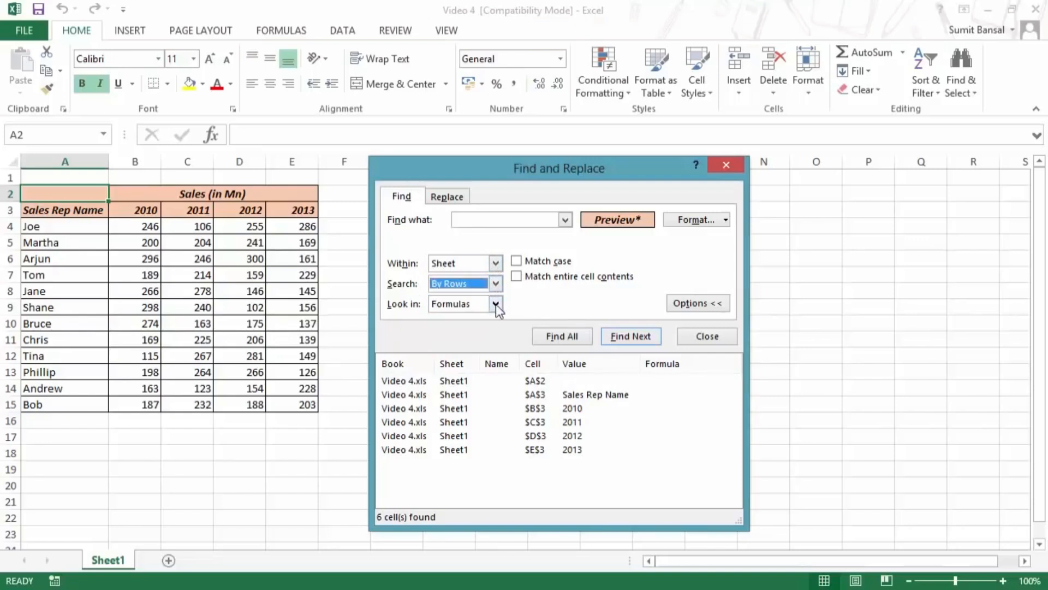
{"action": "left_click", "coordinate": [496, 304]}
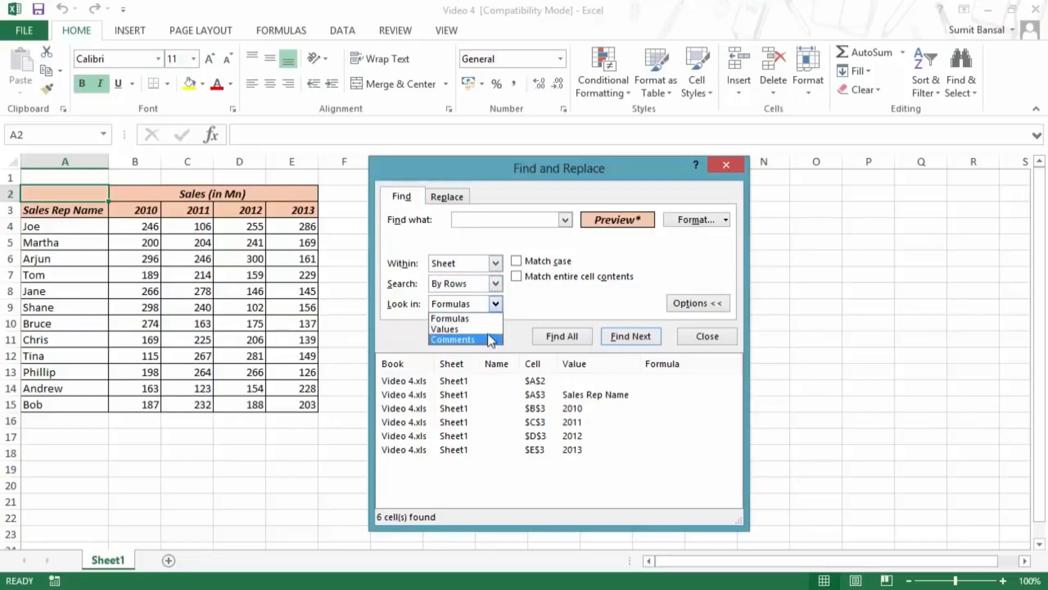
{"action": "left_click", "coordinate": [495, 305]}
{"action": "left_click", "coordinate": [393, 196]}
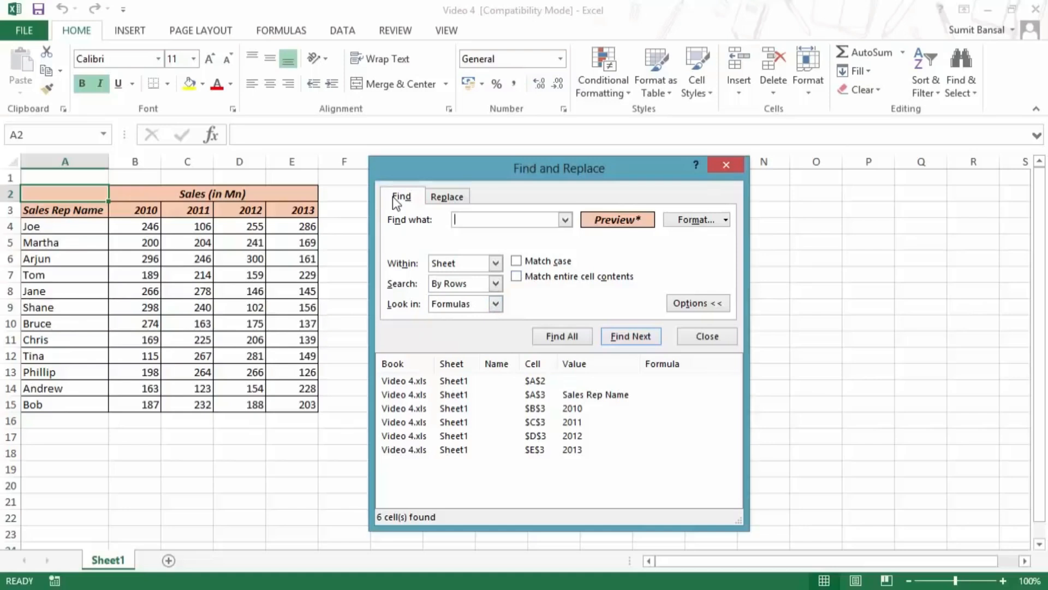
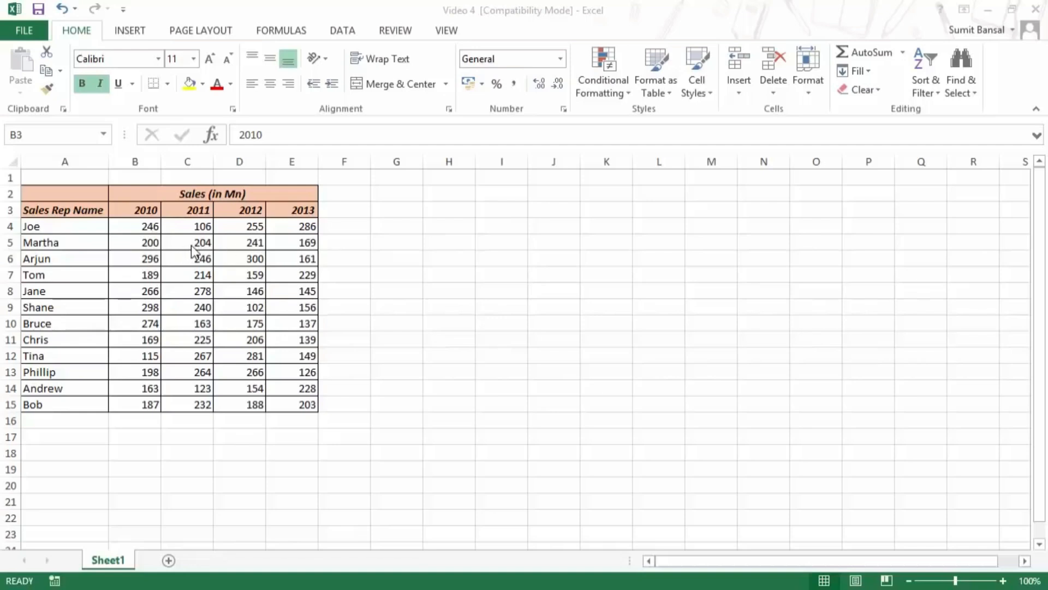
Step: Insert a comment on the 2010 header cell B3 reading "Excel is Awesome" below the author name
{"action": "left_click", "coordinate": [144, 208]}
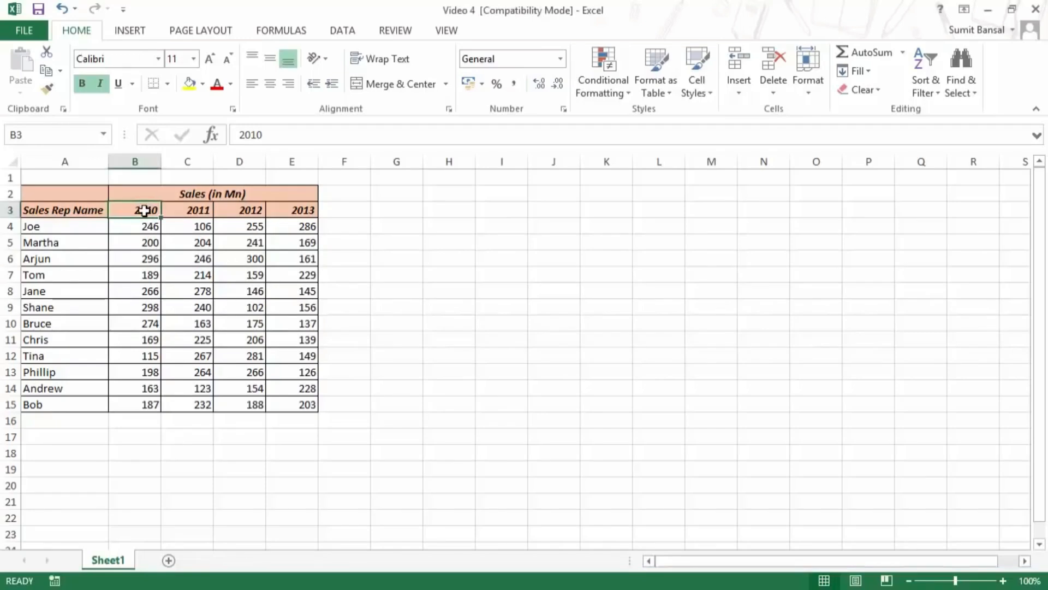
{"action": "right_click", "coordinate": [144, 211]}
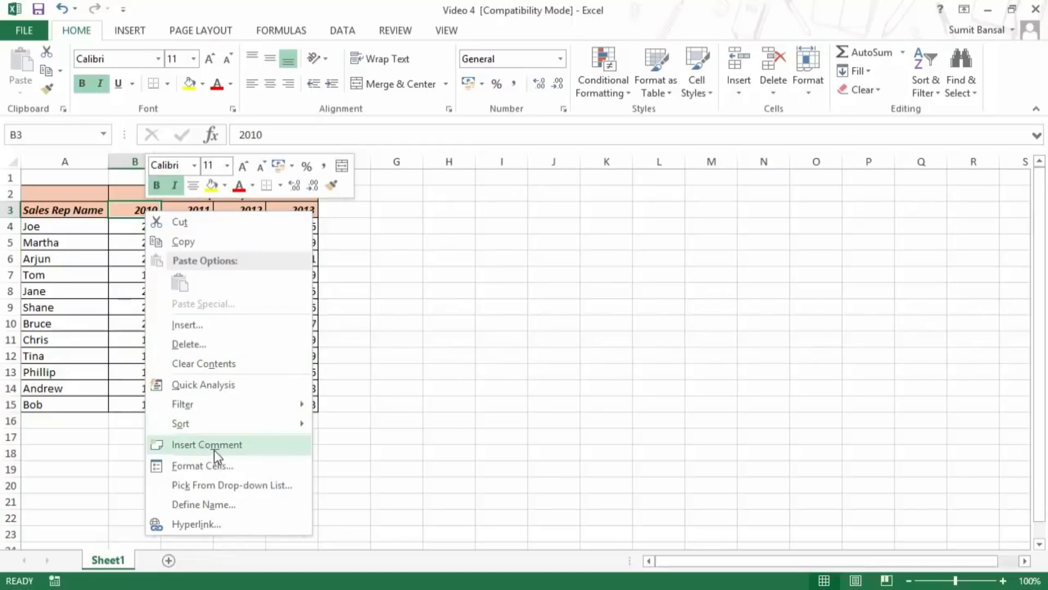
{"action": "left_click", "coordinate": [251, 448]}
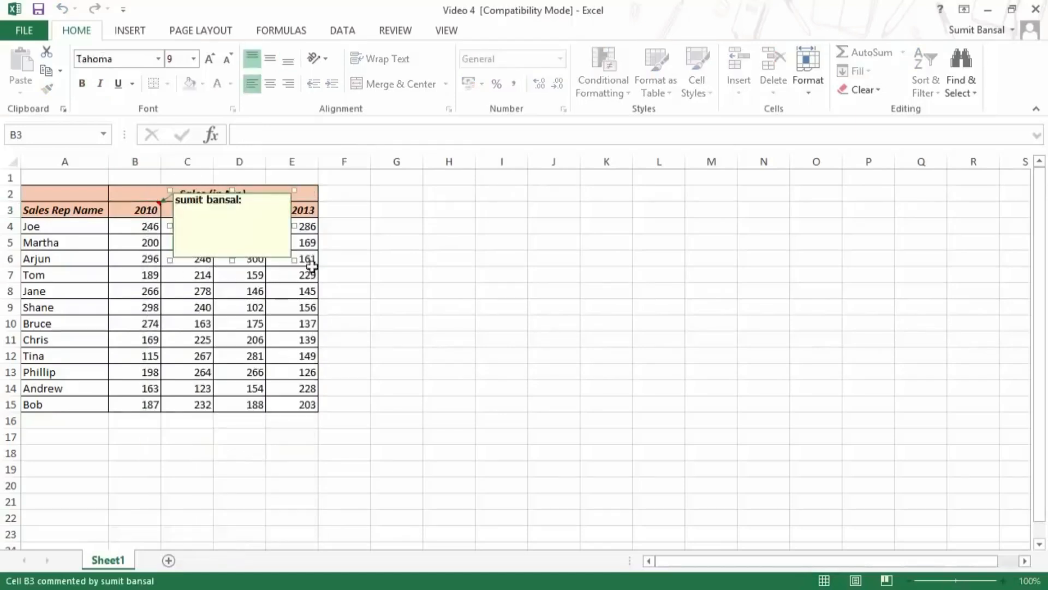
{"action": "left_click_drag", "start_coordinate": [242, 201], "coordinate": [182, 193]}
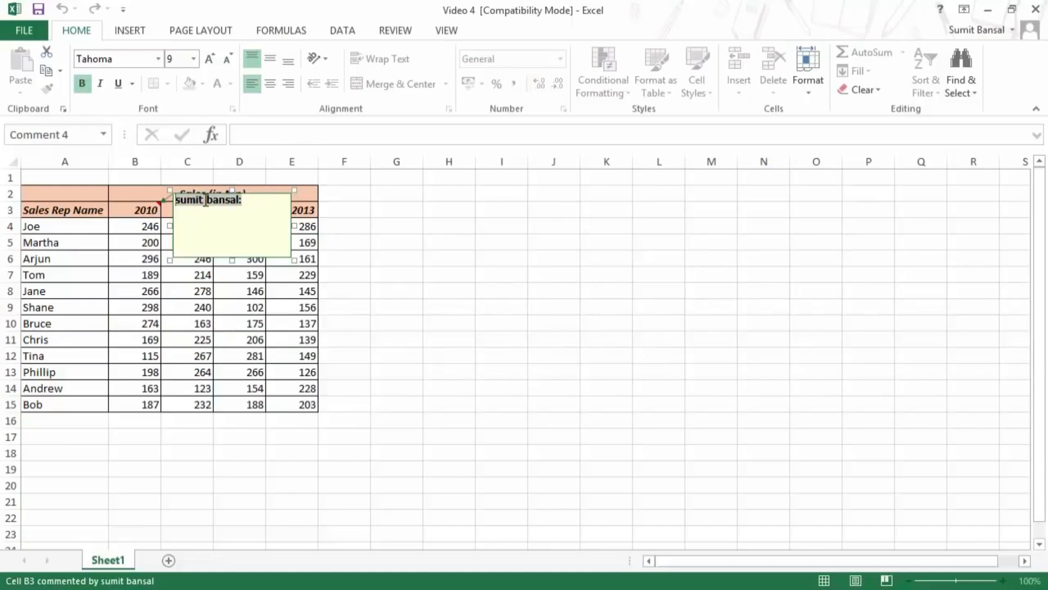
{"action": "left_click", "coordinate": [230, 210]}
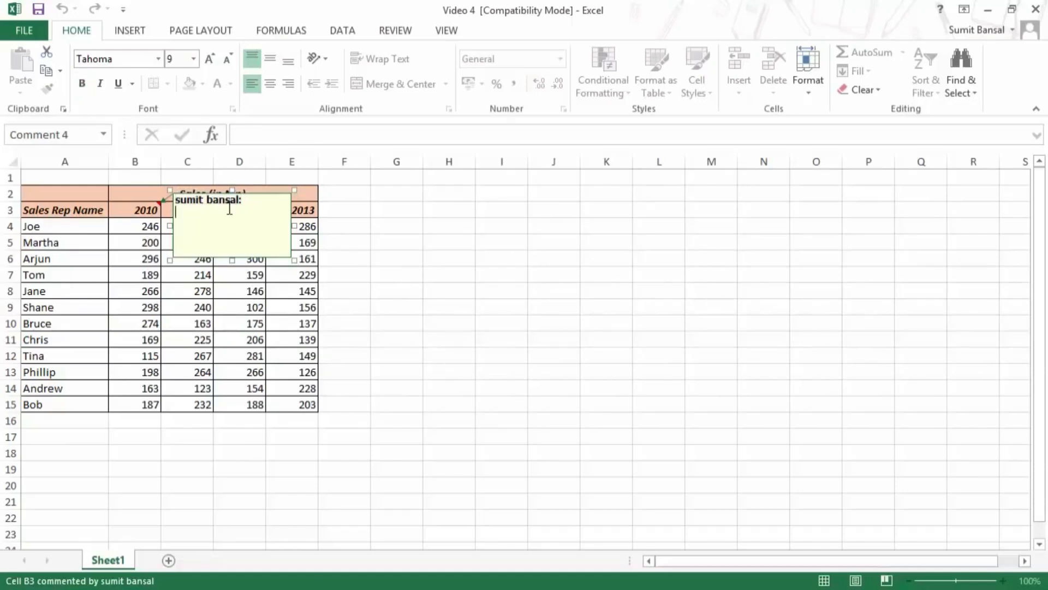
{"action": "type", "text": "Excel is Awesome"}
{"action": "left_click", "coordinate": [383, 213]}
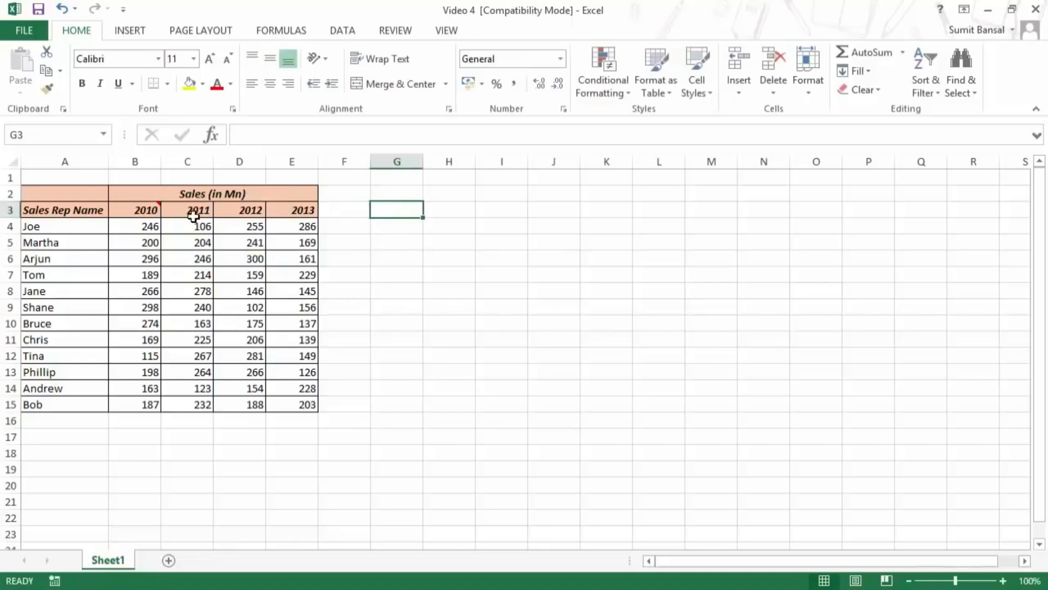
Step: View the comment on B3, open it for editing and highlight its message text without changing it
{"action": "mouse_move", "coordinate": [145, 212]}
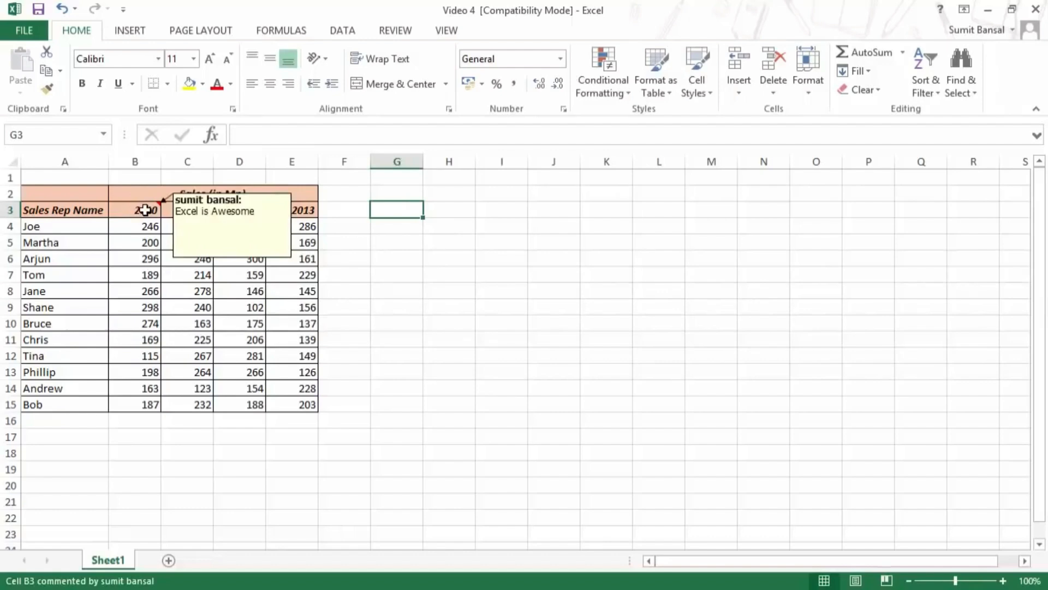
{"action": "right_click", "coordinate": [145, 210]}
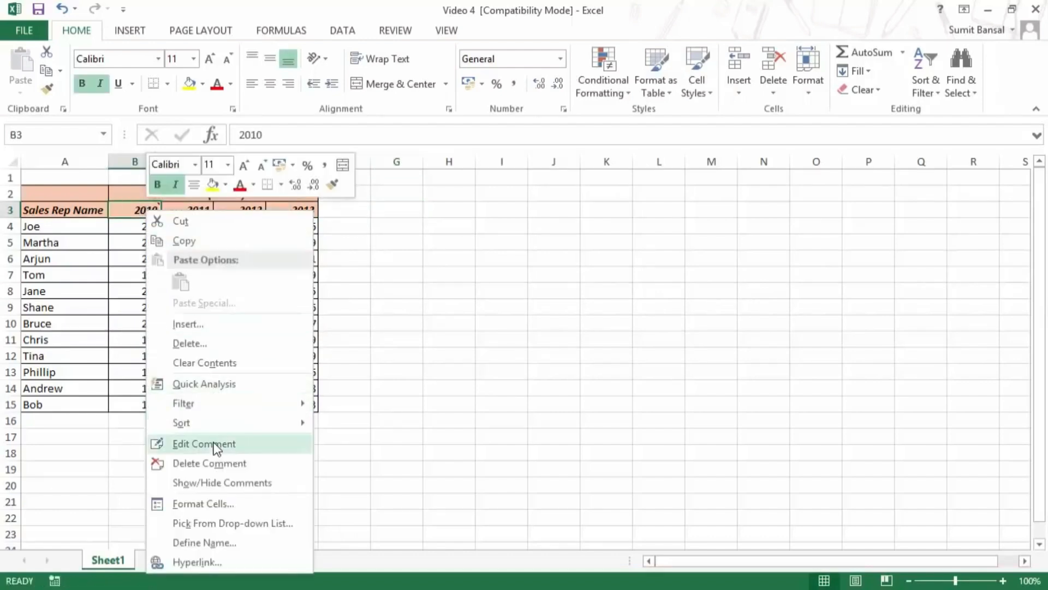
{"action": "left_click", "coordinate": [216, 445]}
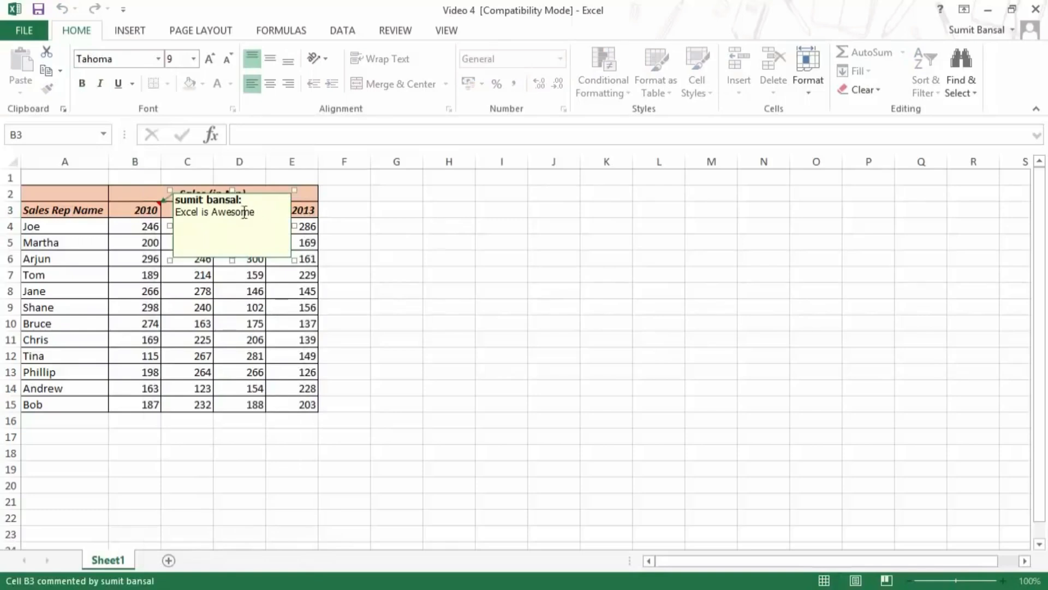
{"action": "left_click_drag", "start_coordinate": [255, 212], "coordinate": [176, 211]}
{"action": "left_click", "coordinate": [140, 211]}
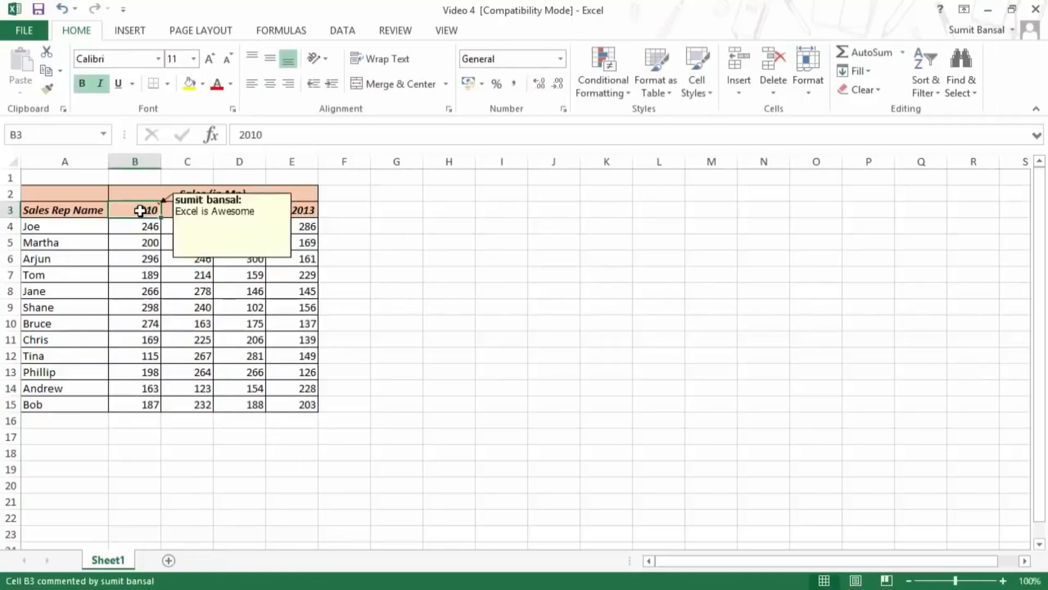
Step: Reopen the B3 comment for editing, review its font formatting options, and set its fill color to lime green
{"action": "right_click", "coordinate": [140, 211]}
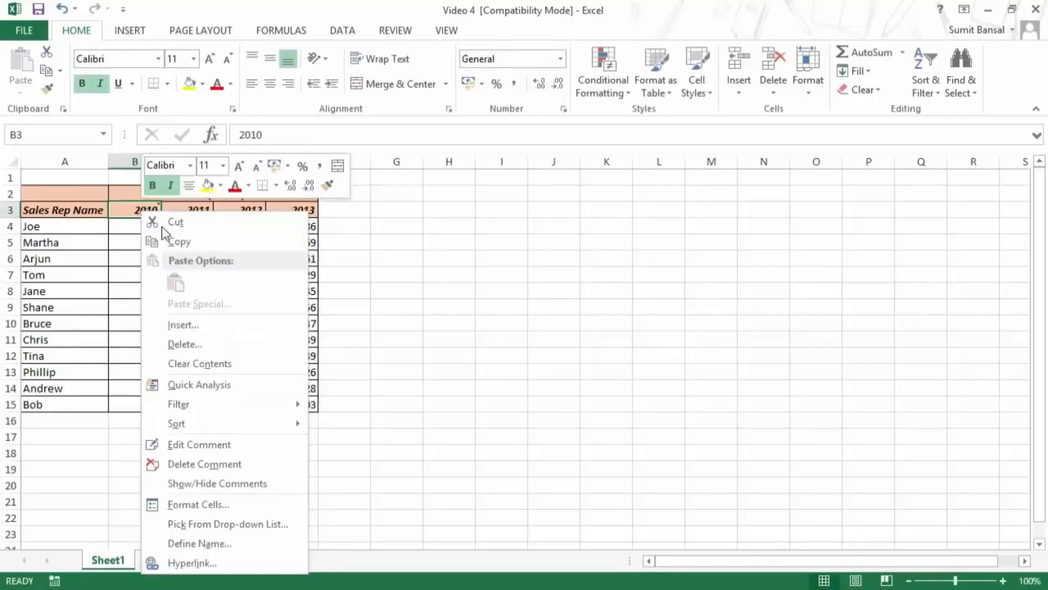
{"action": "left_click", "coordinate": [225, 443]}
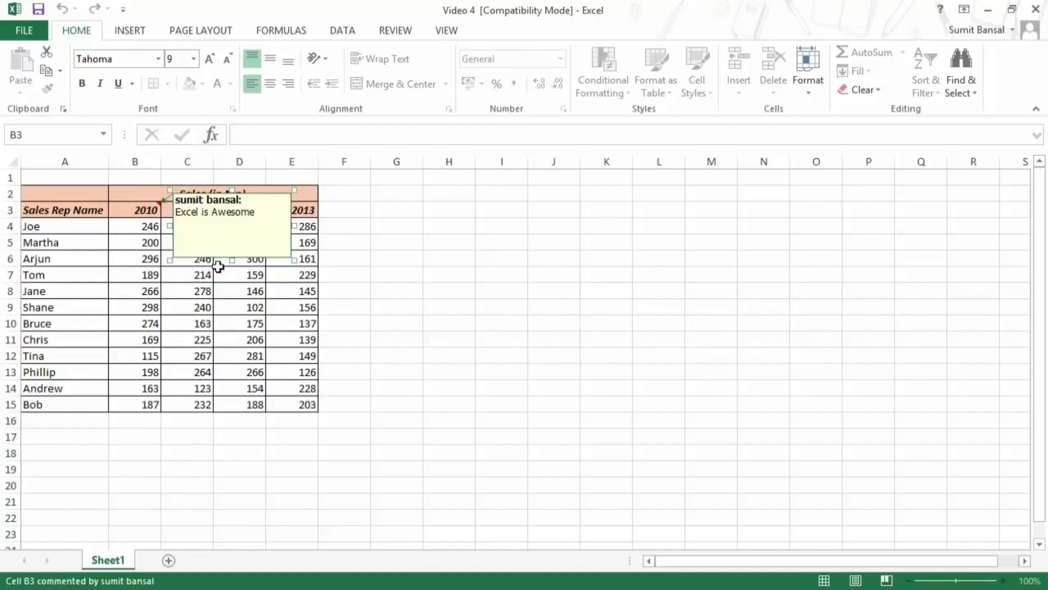
{"action": "right_click", "coordinate": [207, 192]}
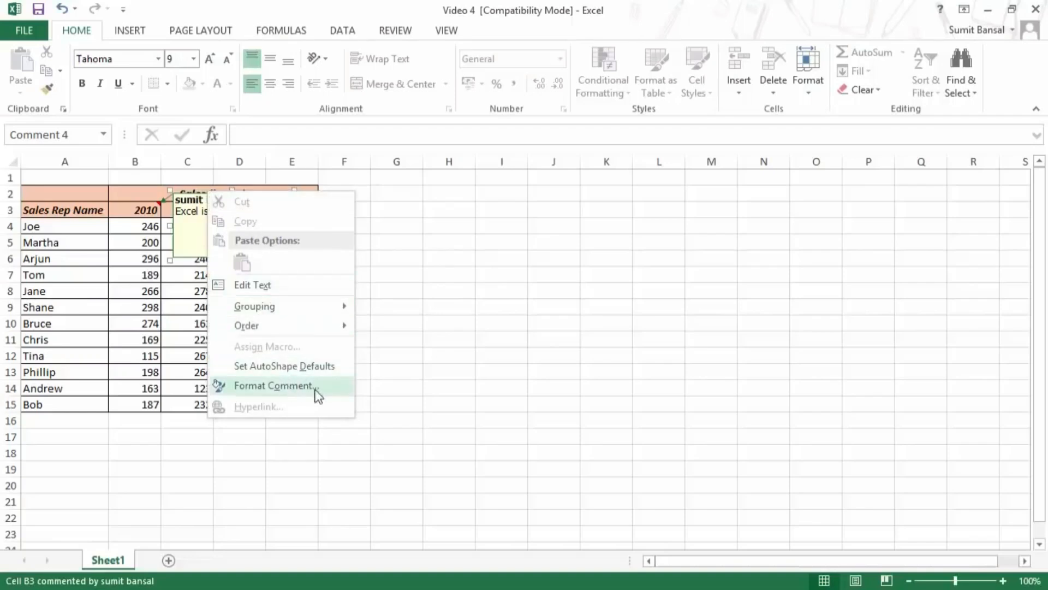
{"action": "left_click", "coordinate": [297, 391]}
{"action": "left_click_drag", "start_coordinate": [468, 115], "coordinate": [410, 125]}
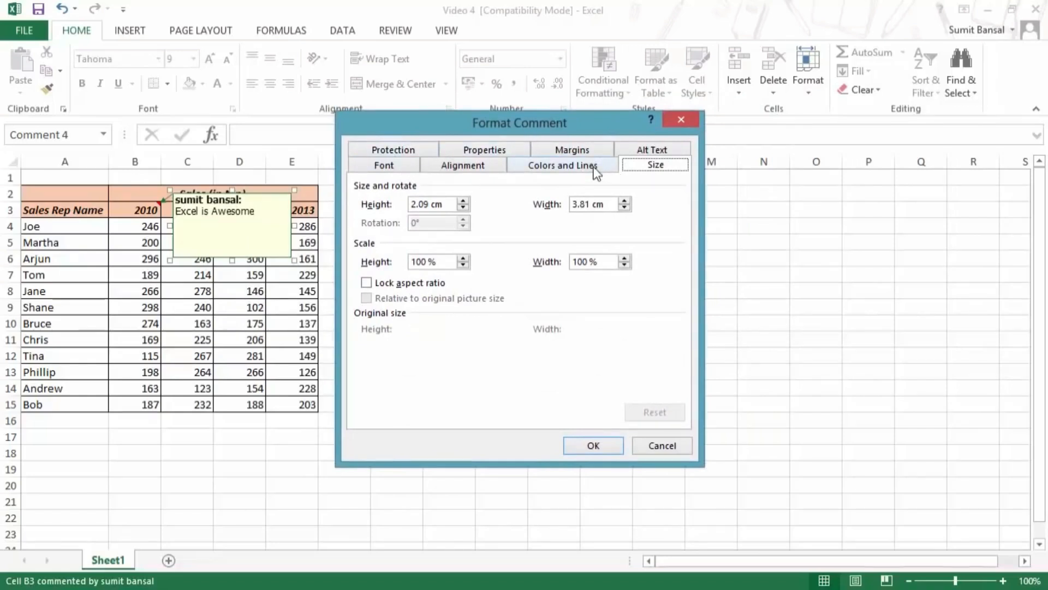
{"action": "left_click", "coordinate": [399, 171]}
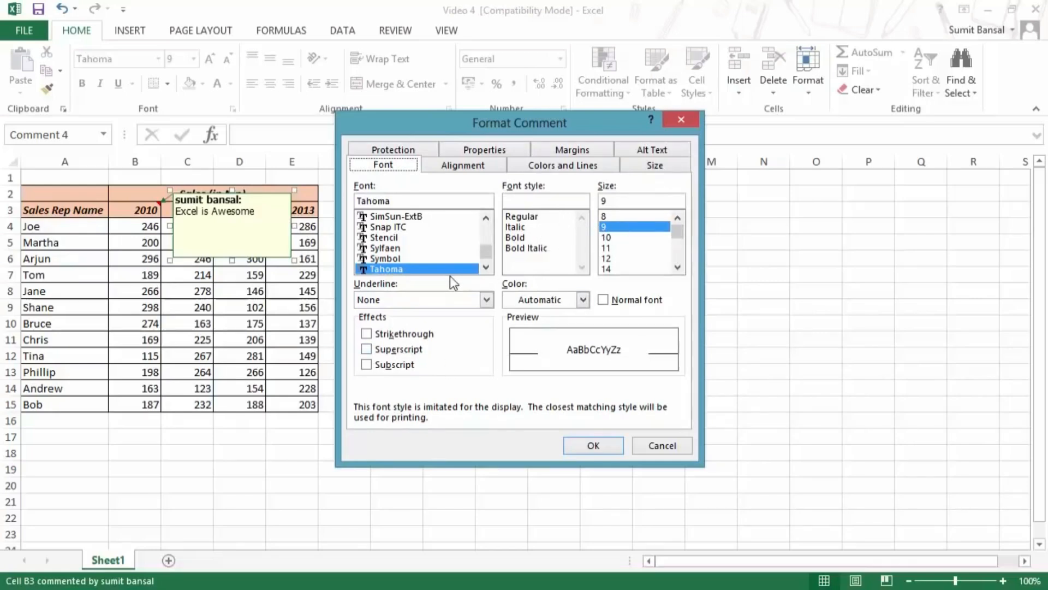
{"action": "left_click", "coordinate": [557, 167]}
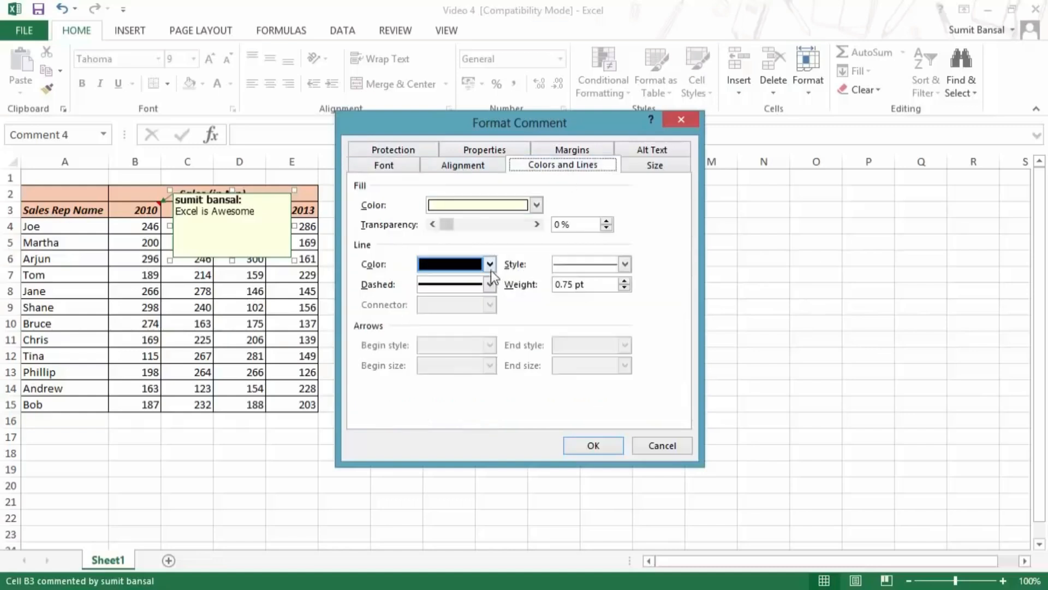
{"action": "left_click", "coordinate": [535, 203]}
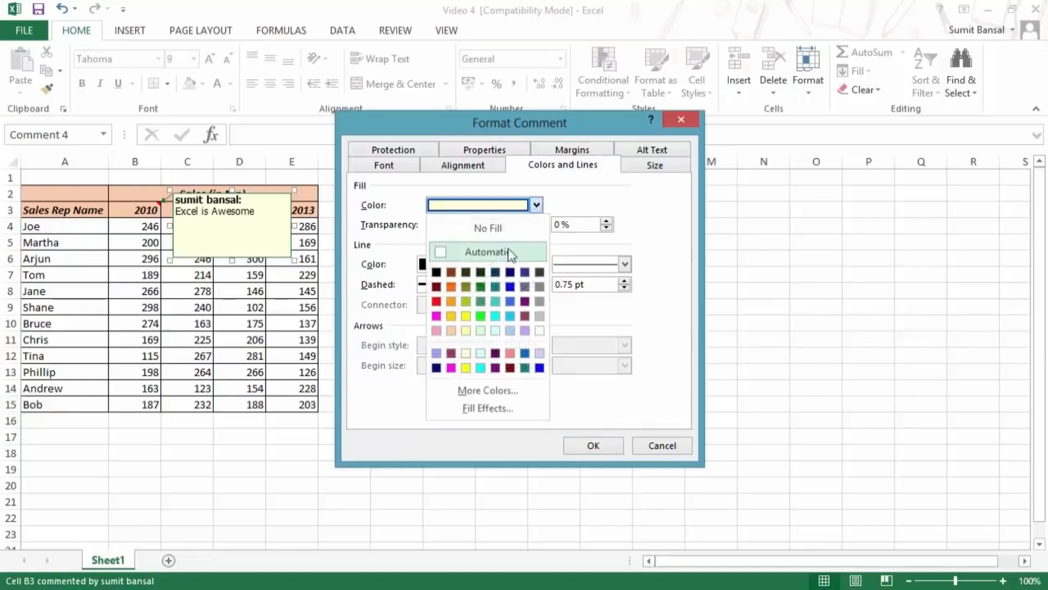
{"action": "left_click", "coordinate": [463, 302]}
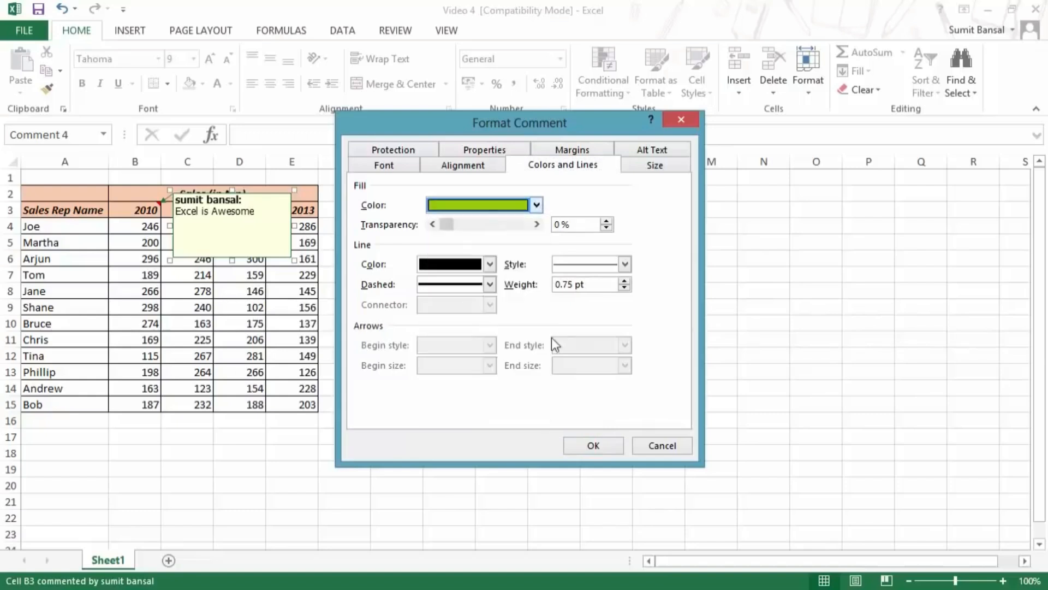
{"action": "left_click", "coordinate": [593, 452]}
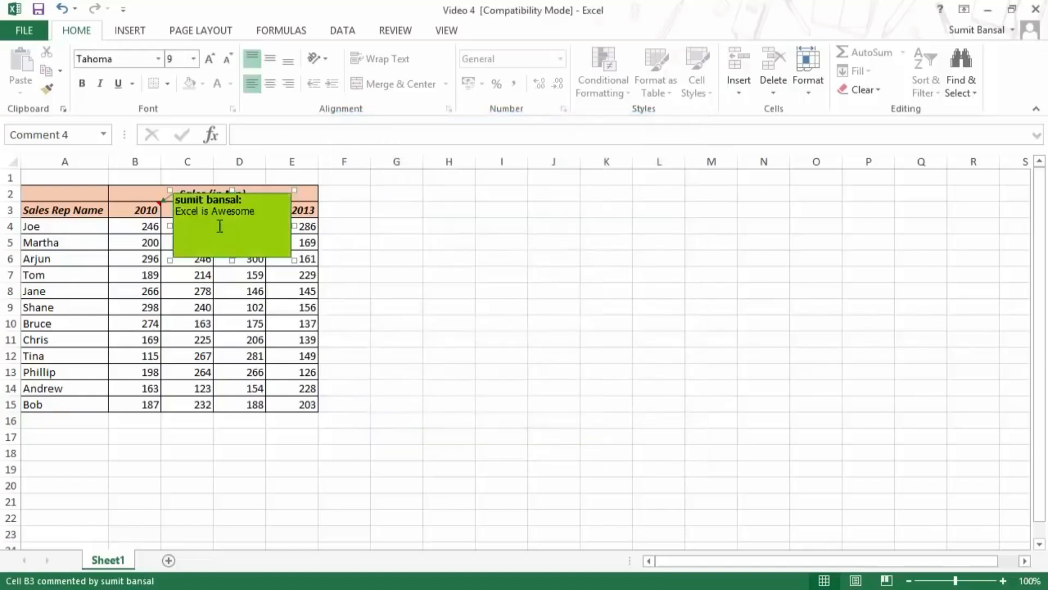
Step: Set the fill transparency of the B3 comment to 60%
{"action": "right_click", "coordinate": [205, 192]}
{"action": "left_click", "coordinate": [262, 384]}
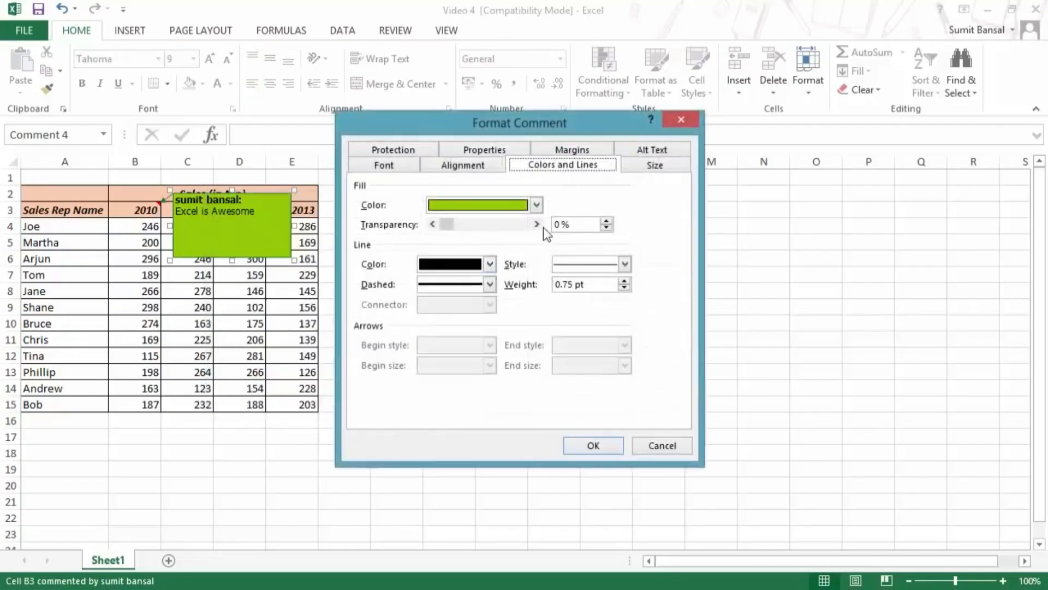
{"action": "left_click", "coordinate": [538, 224]}
{"action": "left_click", "coordinate": [538, 224]}
{"action": "left_click", "coordinate": [538, 224]}
{"action": "left_click", "coordinate": [538, 225]}
{"action": "left_click_drag", "start_coordinate": [461, 229], "coordinate": [505, 230]}
{"action": "left_click", "coordinate": [568, 451]}
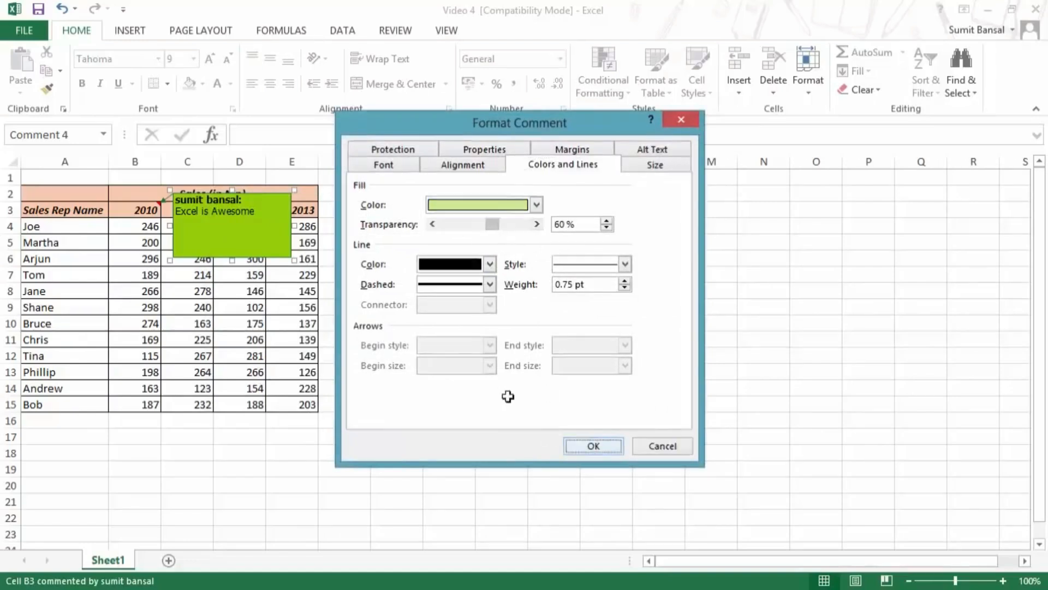
Step: Set the B3 comment's fill transparency to 0% and review its gradient, texture, pattern and picture fill effects
{"action": "right_click", "coordinate": [255, 200]}
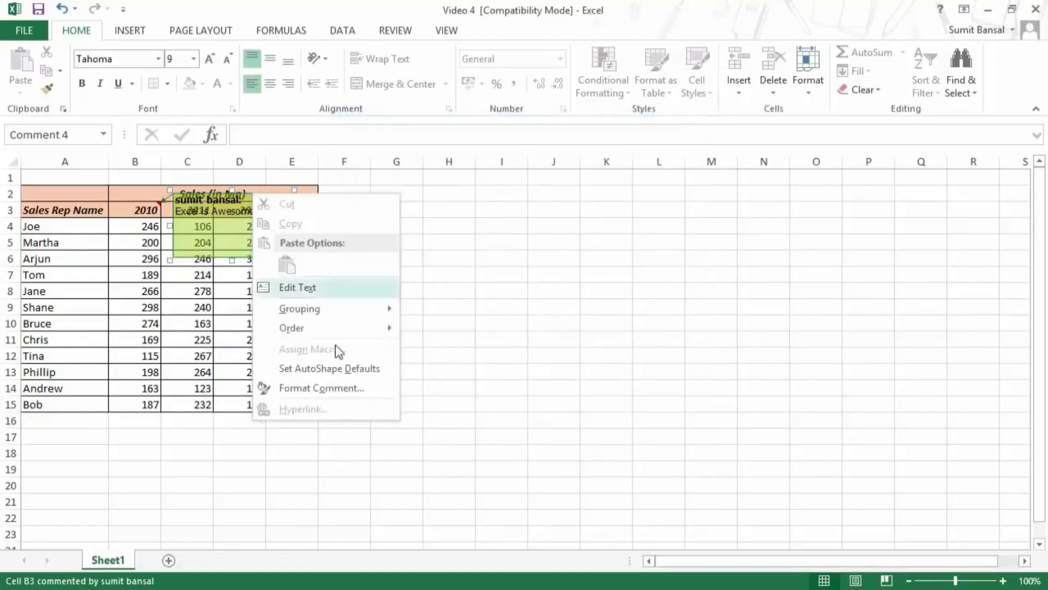
{"action": "left_click", "coordinate": [339, 389]}
{"action": "left_click_drag", "start_coordinate": [495, 219], "coordinate": [440, 224]}
{"action": "left_click", "coordinate": [536, 205]}
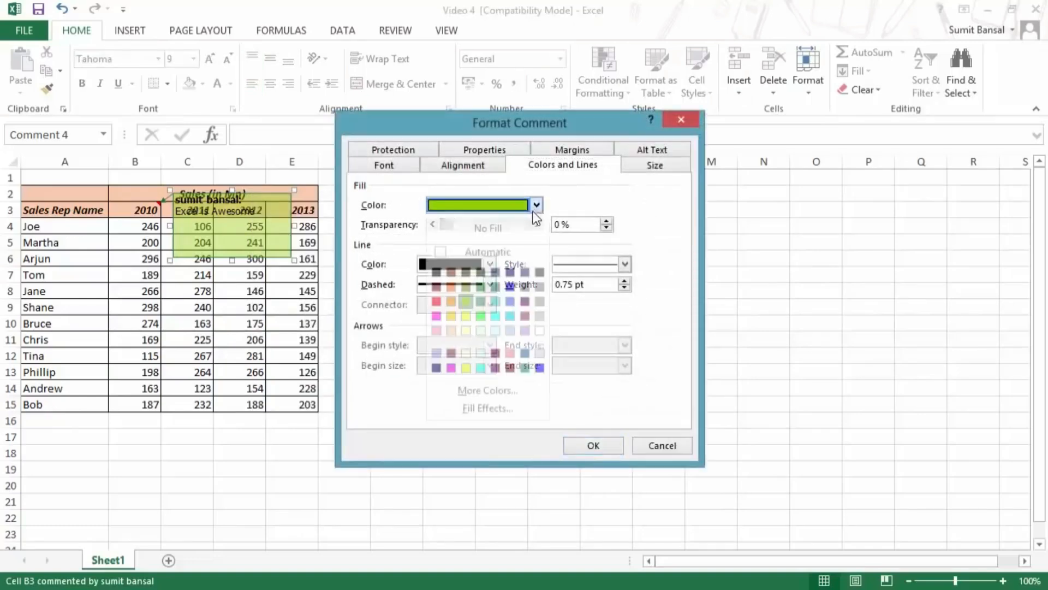
{"action": "left_click", "coordinate": [489, 409]}
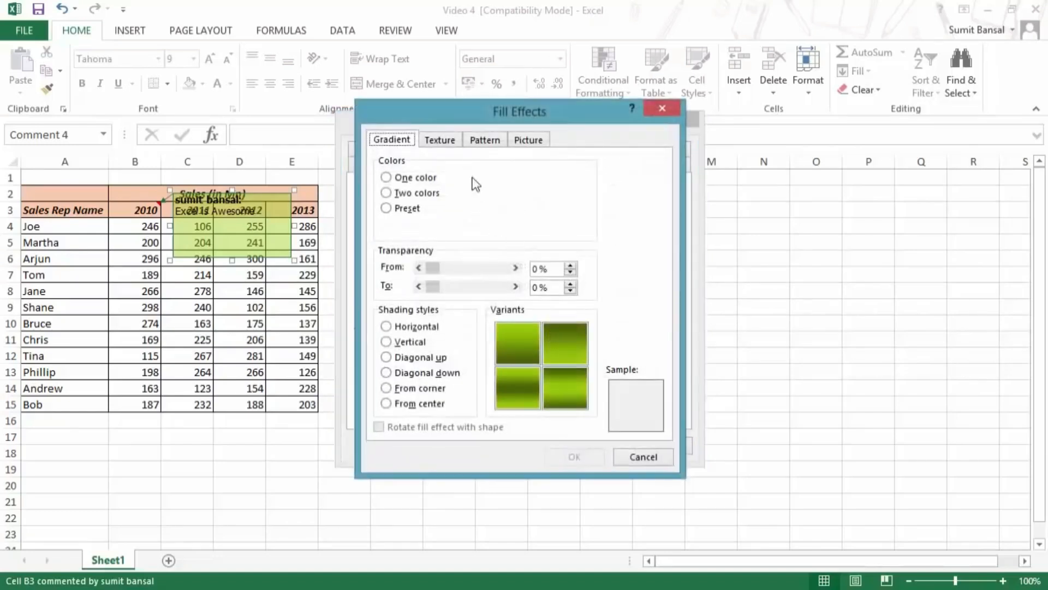
{"action": "left_click_drag", "start_coordinate": [460, 113], "coordinate": [520, 112]}
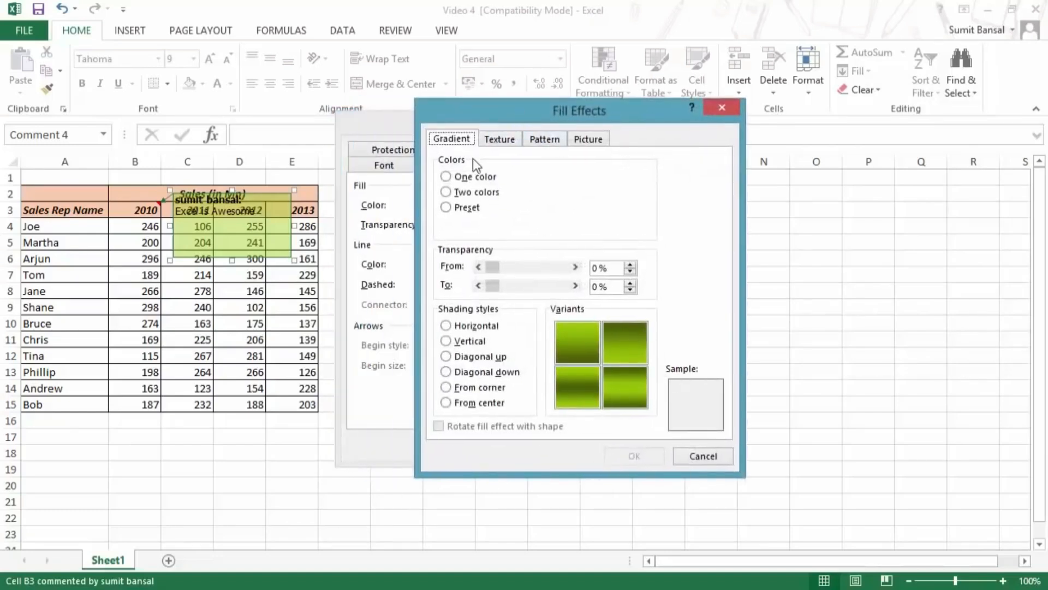
{"action": "left_click", "coordinate": [495, 139]}
{"action": "left_click", "coordinate": [529, 139]}
{"action": "left_click", "coordinate": [582, 139]}
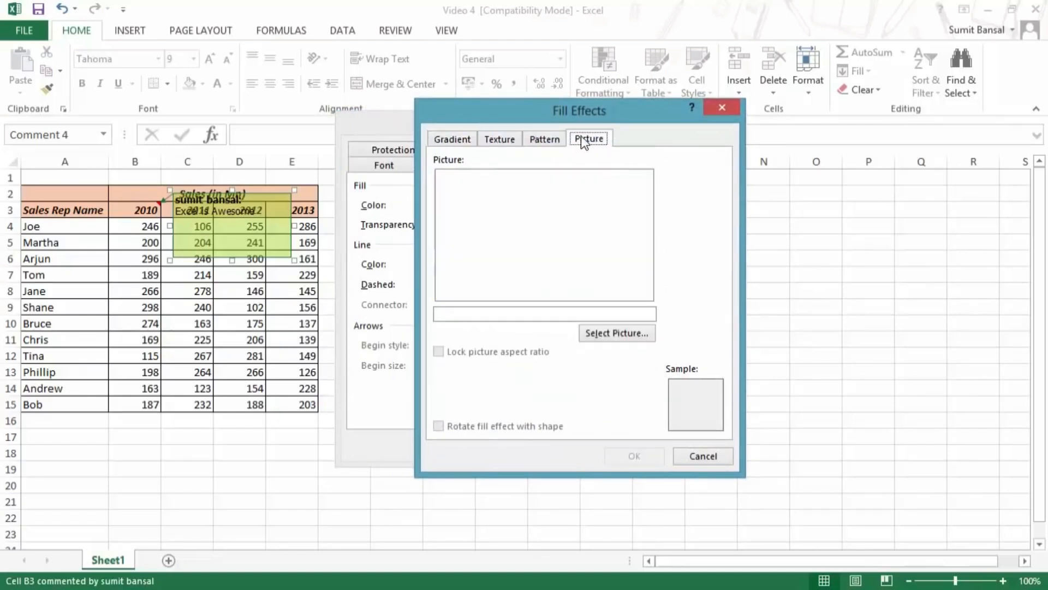
Step: Fill the B3 comment's background with the Excel 2013 picture from the Pictures library and leave the comment
{"action": "left_click", "coordinate": [618, 334]}
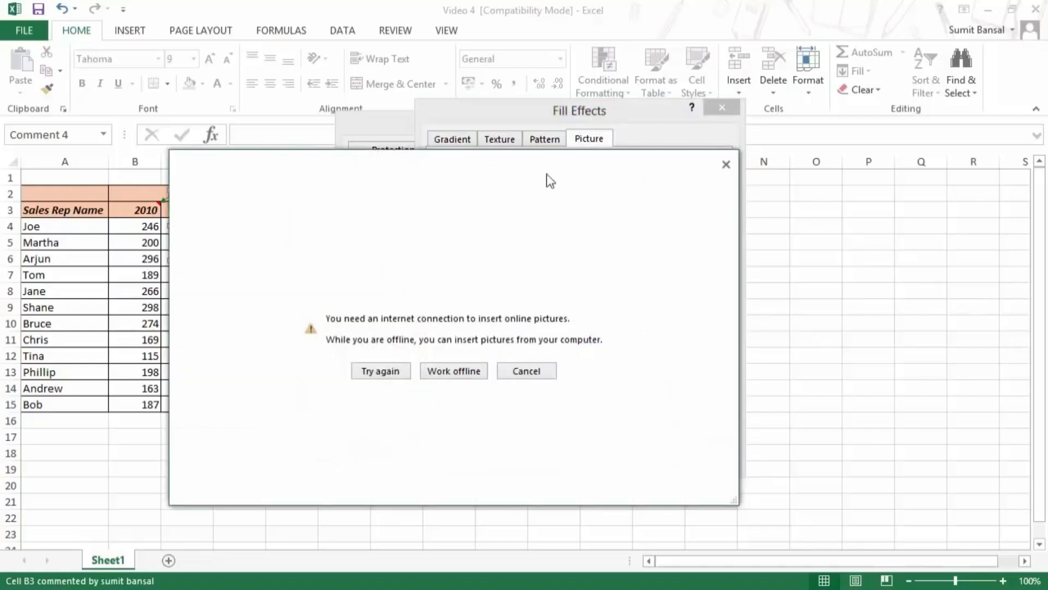
{"action": "left_click", "coordinate": [447, 369]}
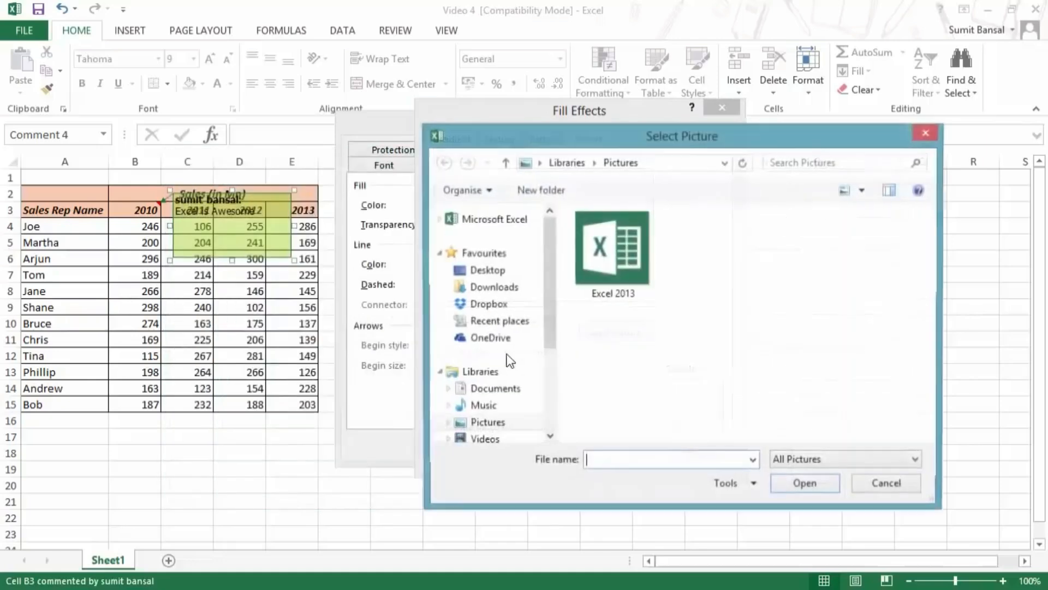
{"action": "left_click_drag", "start_coordinate": [591, 142], "coordinate": [595, 94]}
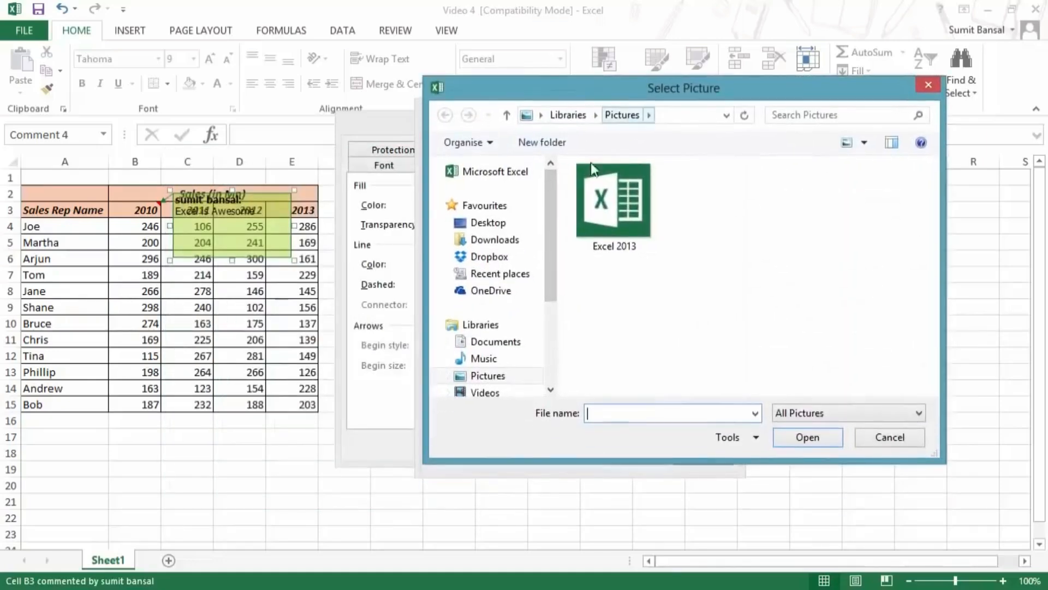
{"action": "left_click", "coordinate": [614, 203]}
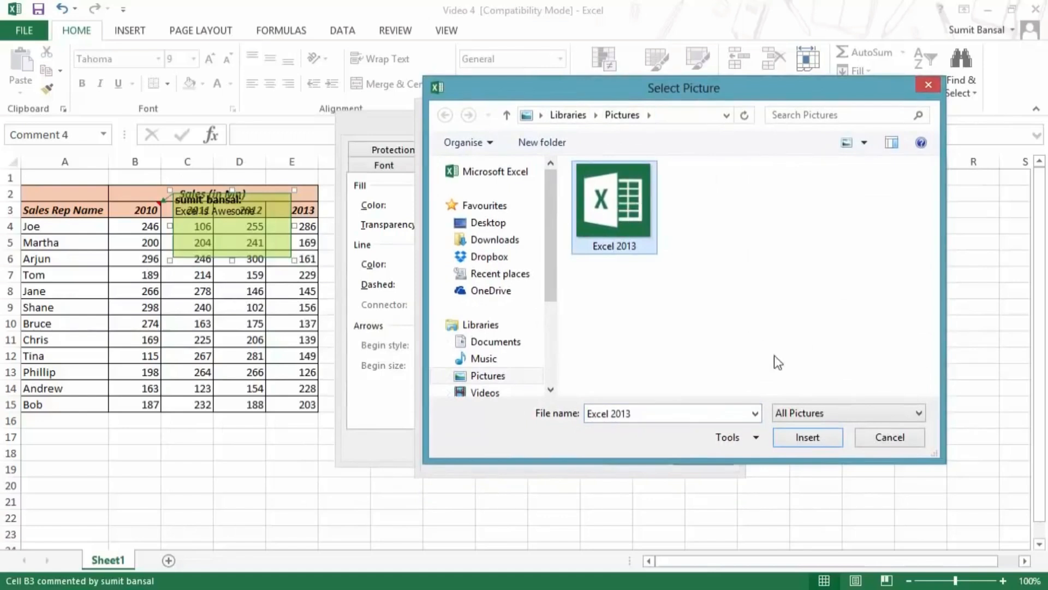
{"action": "left_click", "coordinate": [807, 437]}
{"action": "left_click", "coordinate": [640, 457]}
{"action": "left_click", "coordinate": [594, 445]}
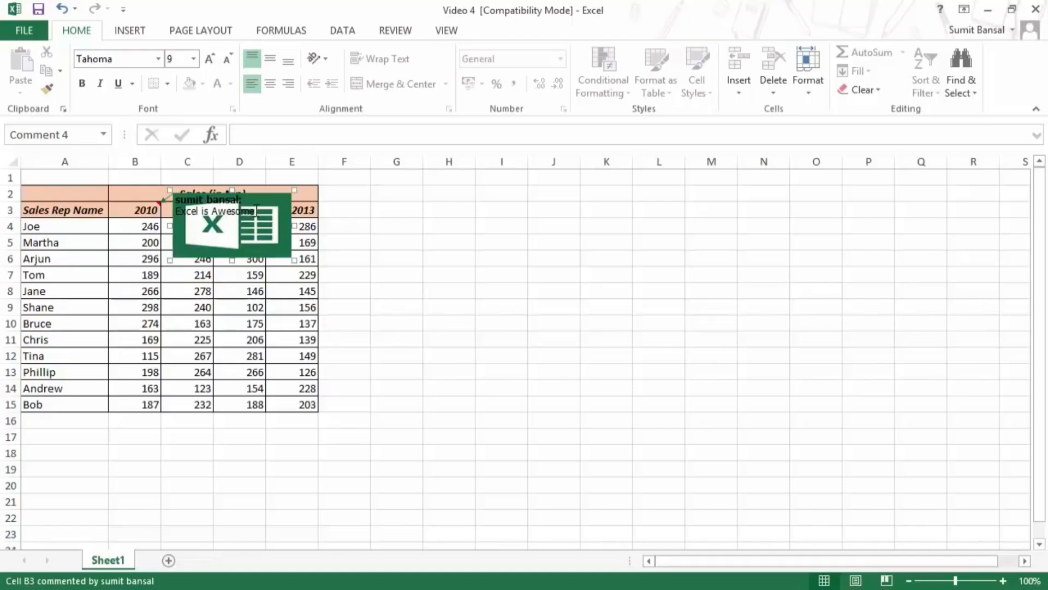
{"action": "right_click", "coordinate": [251, 191]}
{"action": "key", "text": "Escape"}
{"action": "left_click", "coordinate": [143, 212]}
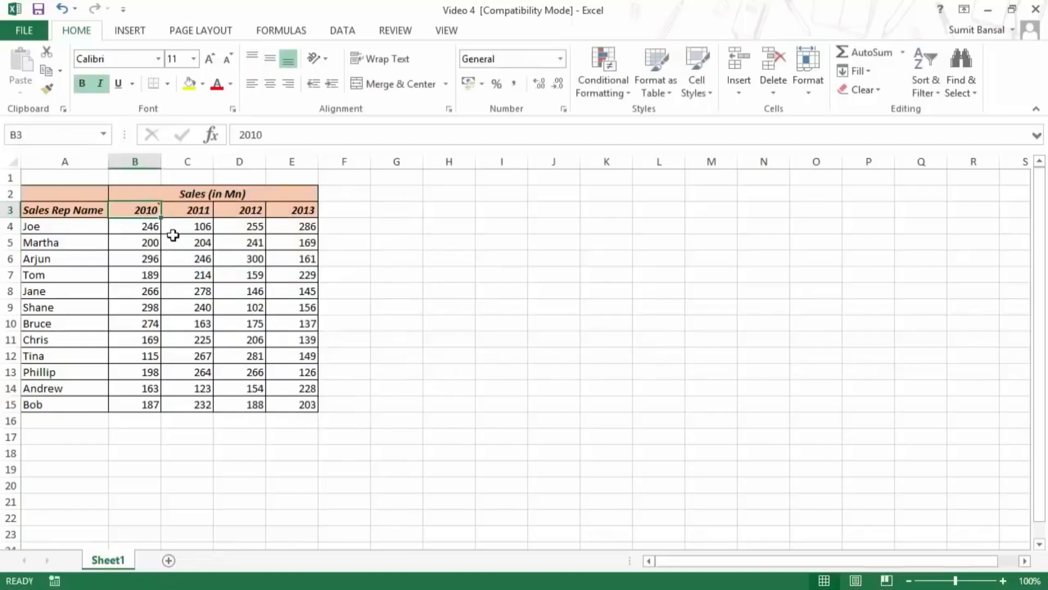
Step: Insert comments without message text on cells G3, C6, D11 and B14
{"action": "left_click", "coordinate": [394, 212]}
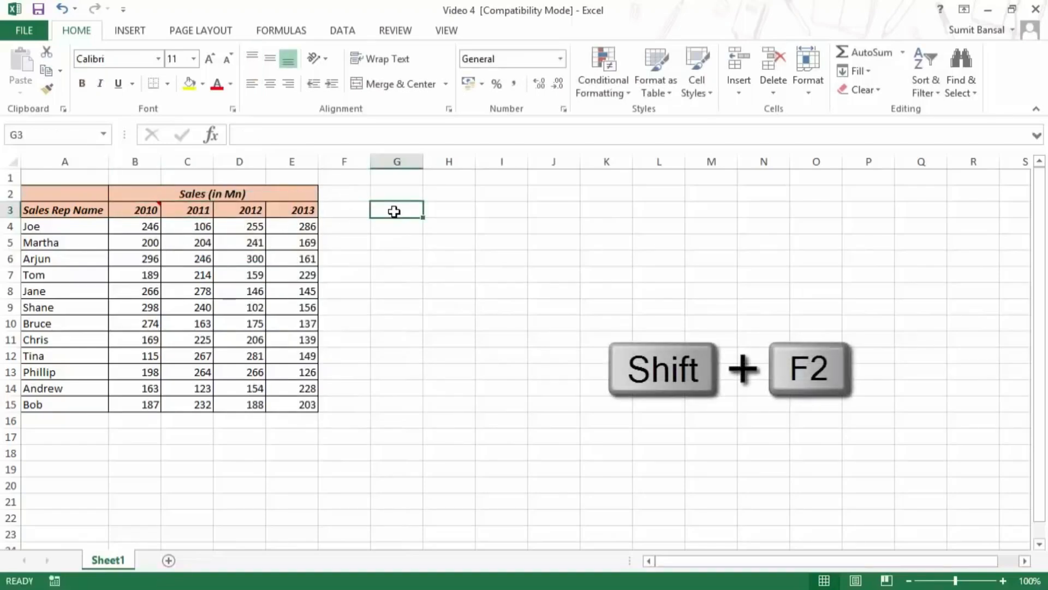
{"action": "key", "text": "shift+F2"}
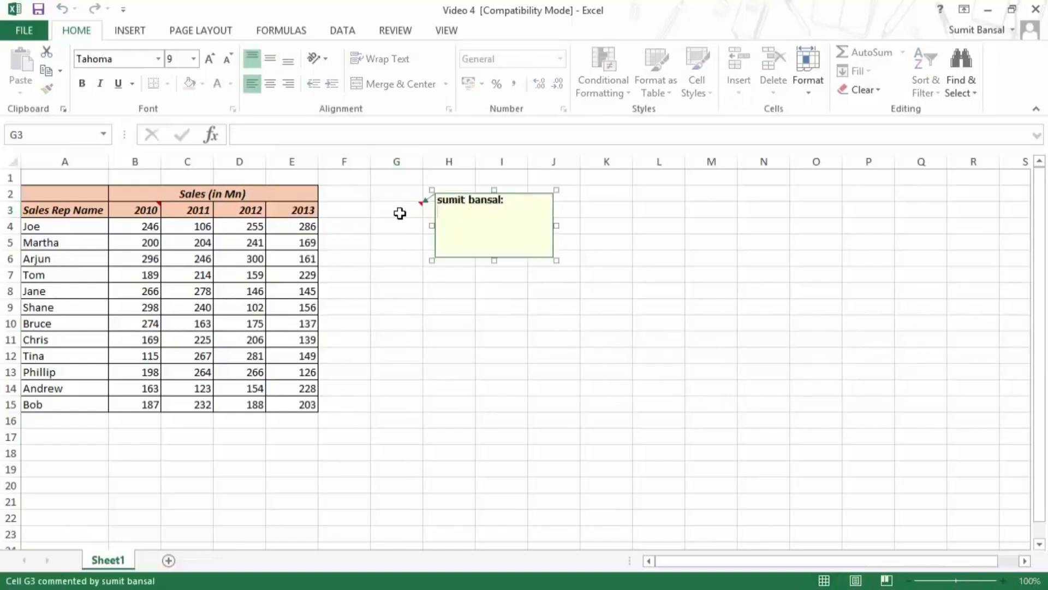
{"action": "left_click", "coordinate": [400, 213]}
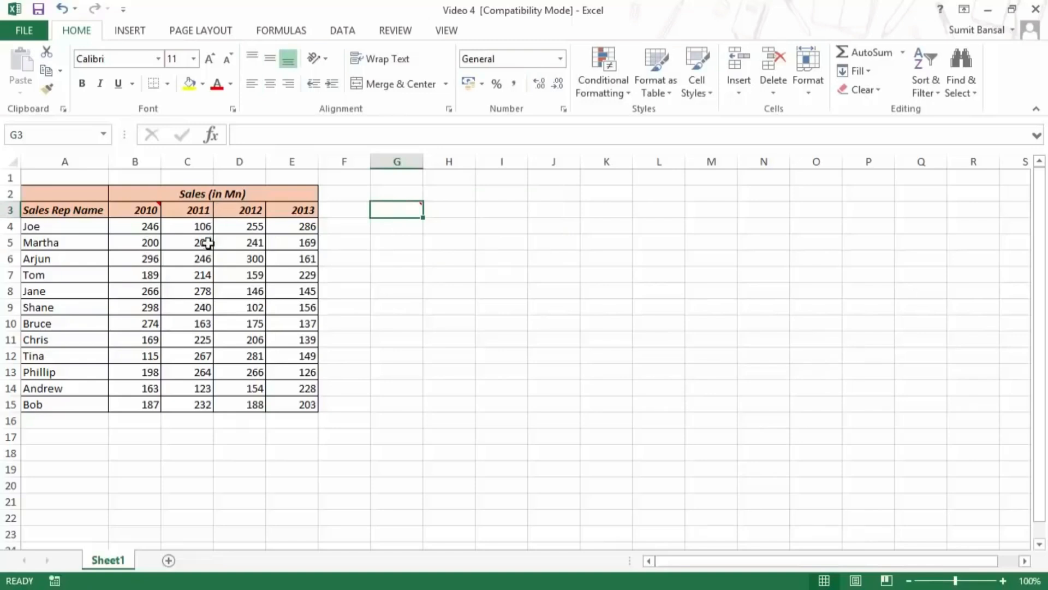
{"action": "left_click", "coordinate": [204, 254]}
{"action": "key", "text": "shift+F2"}
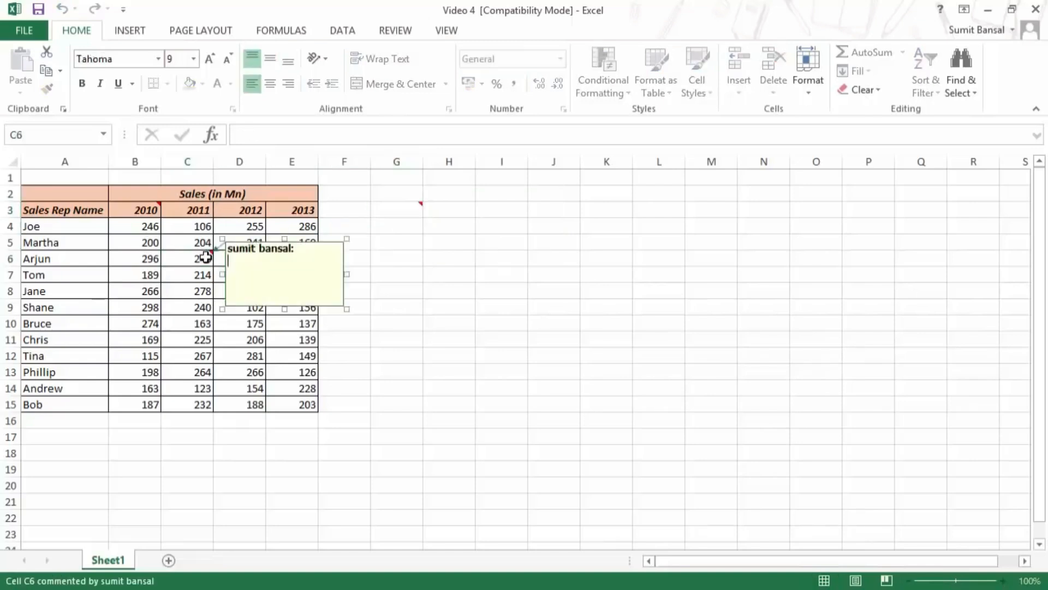
{"action": "left_click", "coordinate": [242, 340]}
{"action": "key", "text": "shift+F2"}
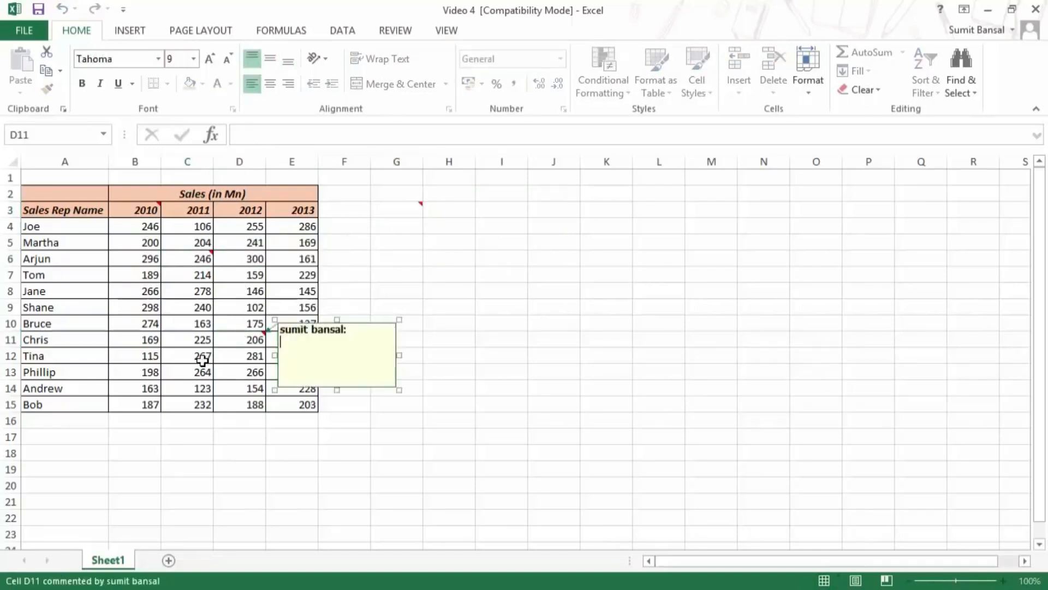
{"action": "left_click", "coordinate": [163, 387]}
{"action": "key", "text": "shift+F2"}
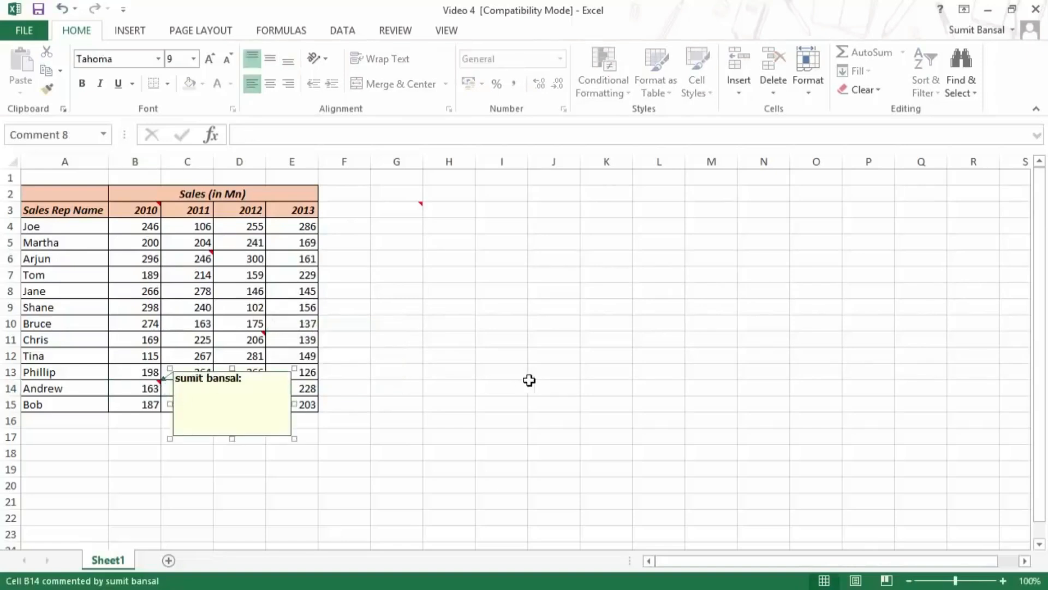
{"action": "left_click", "coordinate": [504, 387]}
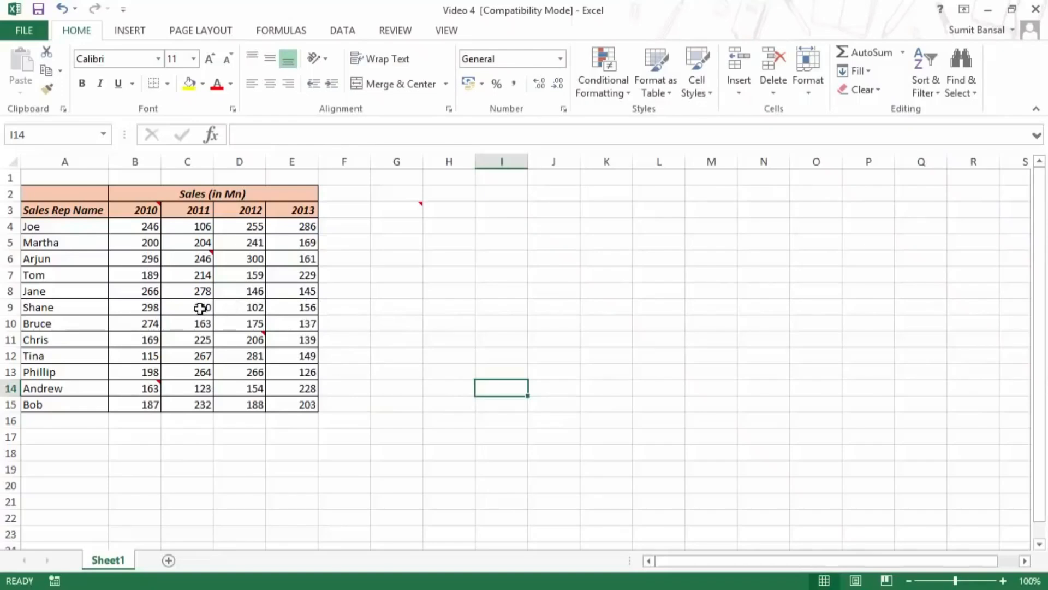
Step: Select all commented cells within the sales table A2:E15 and delete their comments together
{"action": "left_click_drag", "start_coordinate": [60, 194], "coordinate": [300, 405]}
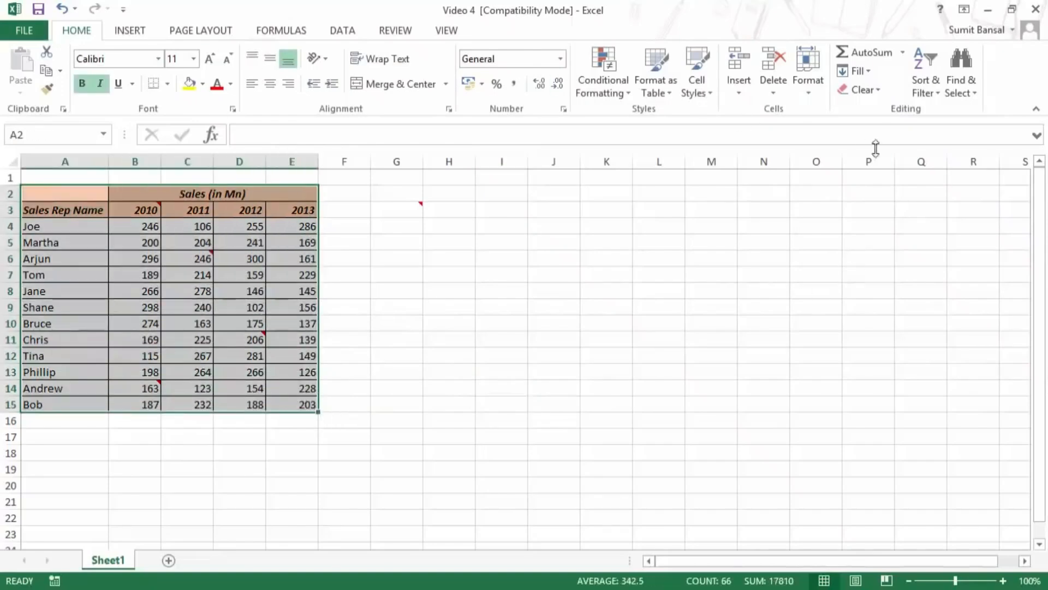
{"action": "left_click", "coordinate": [968, 95]}
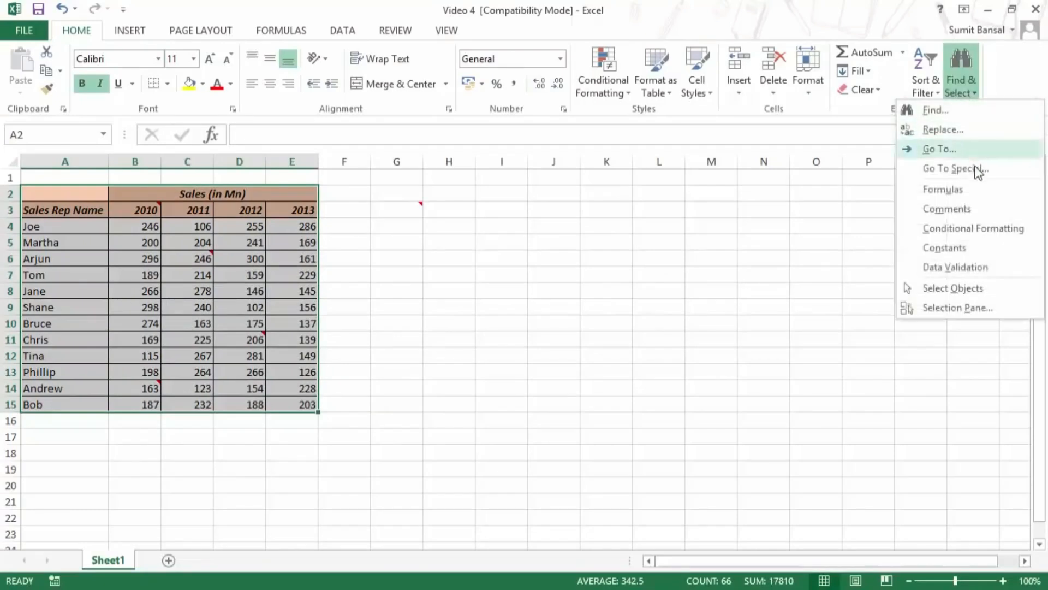
{"action": "left_click", "coordinate": [973, 212]}
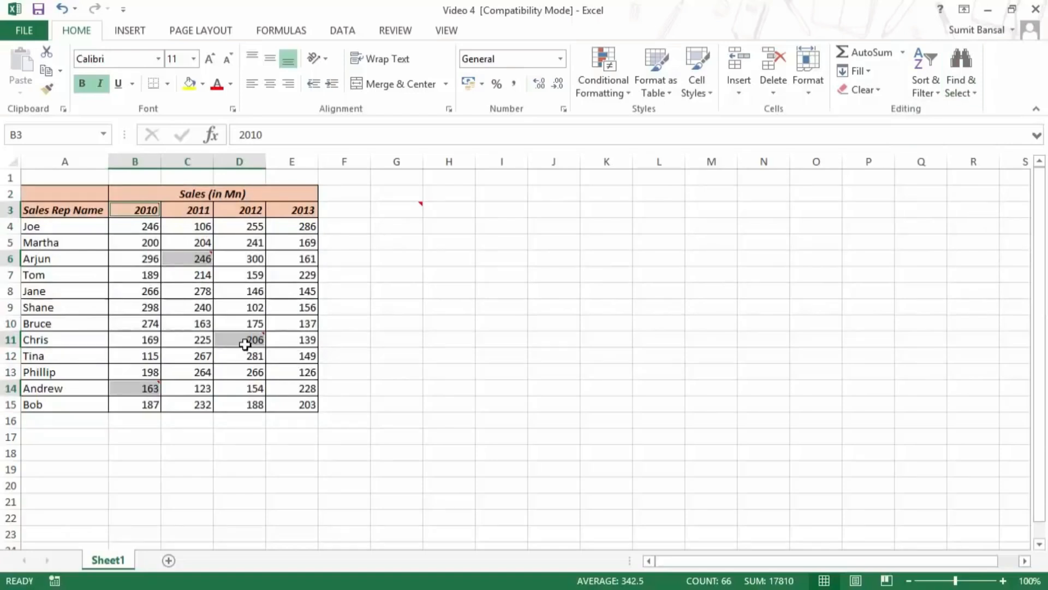
{"action": "mouse_move", "coordinate": [244, 342]}
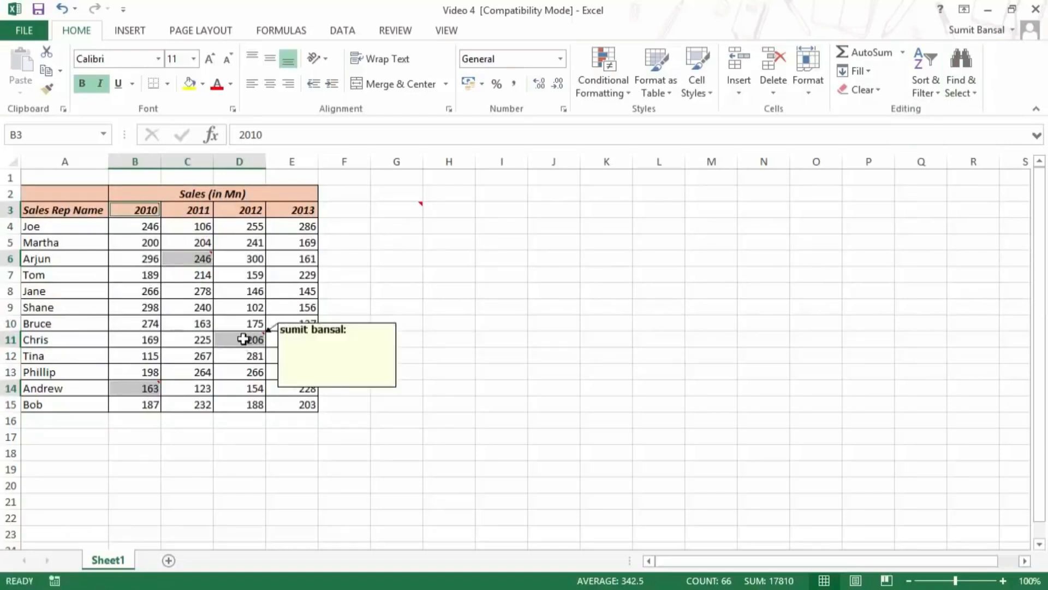
{"action": "right_click", "coordinate": [244, 339]}
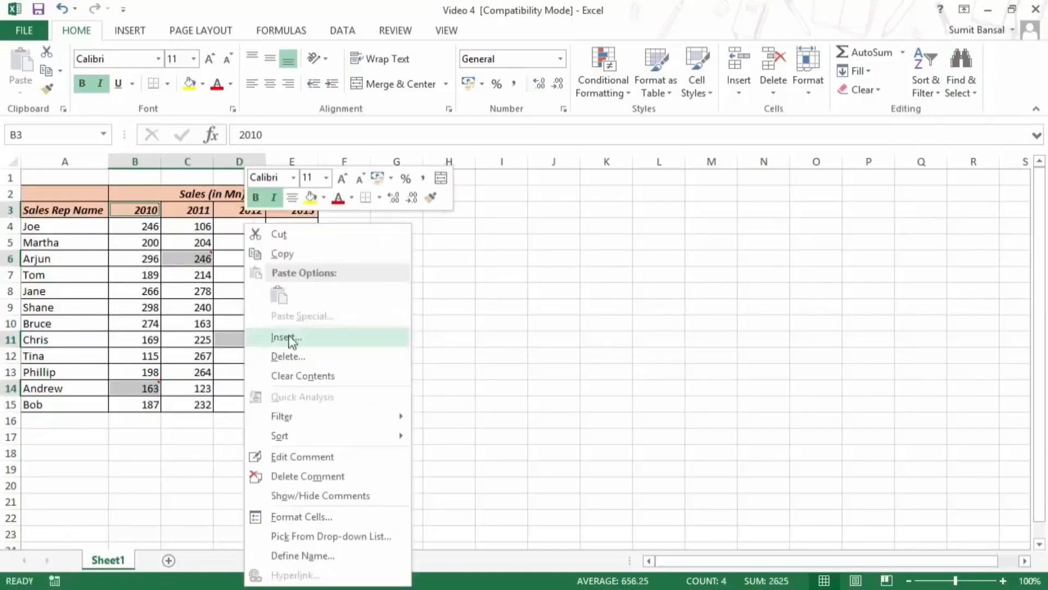
{"action": "left_click", "coordinate": [319, 476]}
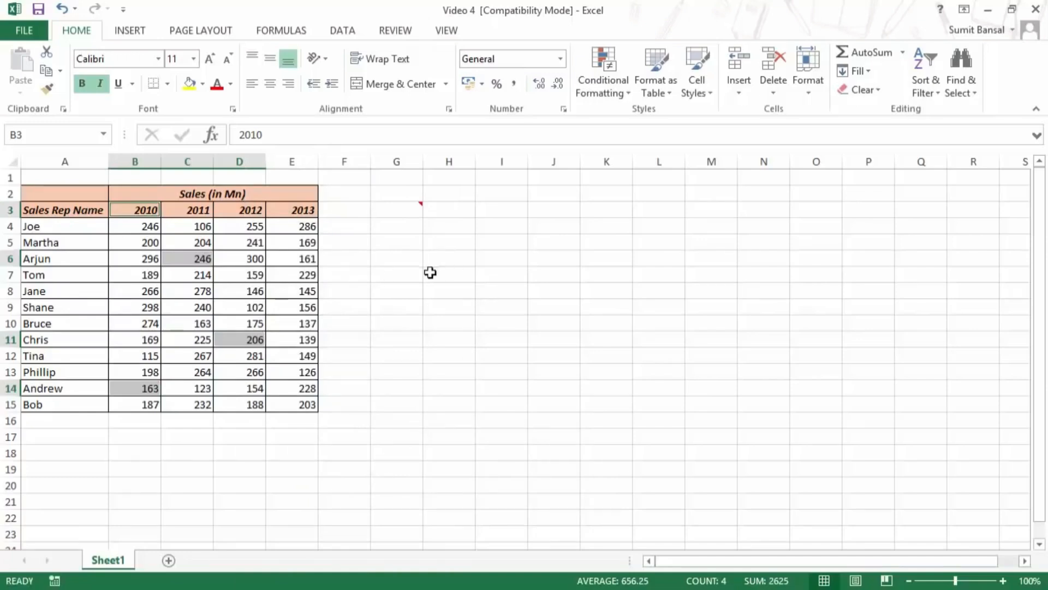
{"action": "left_click", "coordinate": [450, 352]}
Step: Use Go To Special to select only the cells with comments in the sales table A2:E15
{"action": "left_click_drag", "start_coordinate": [47, 195], "coordinate": [295, 407]}
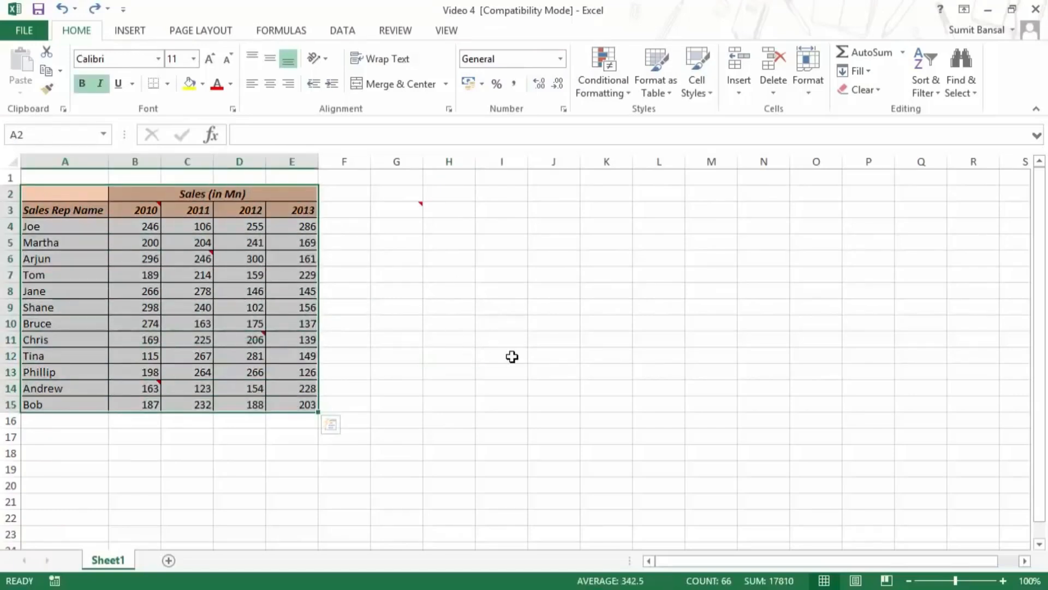
{"action": "key", "text": "F5"}
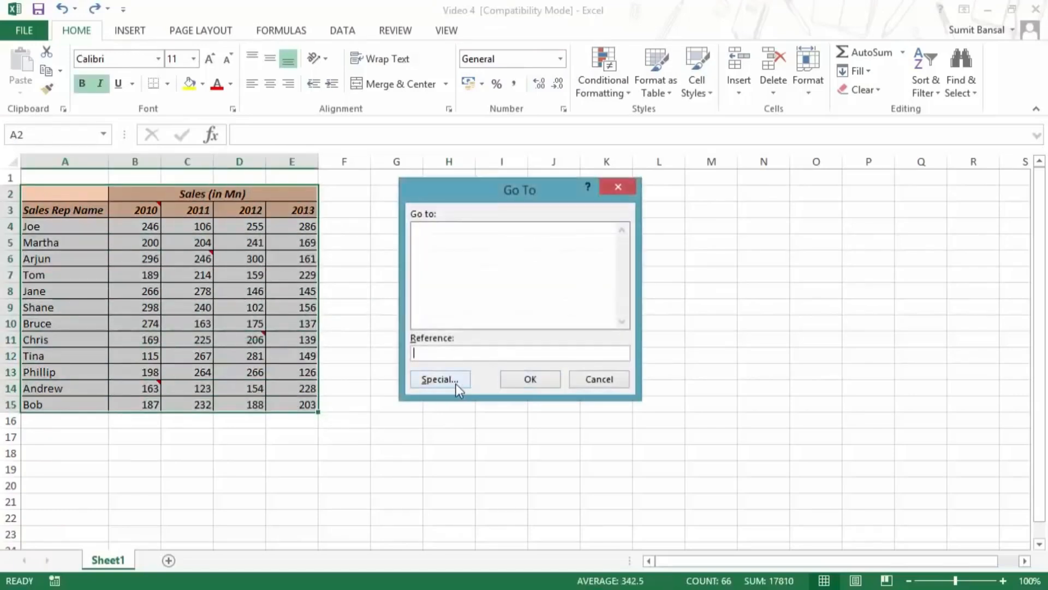
{"action": "left_click", "coordinate": [456, 384]}
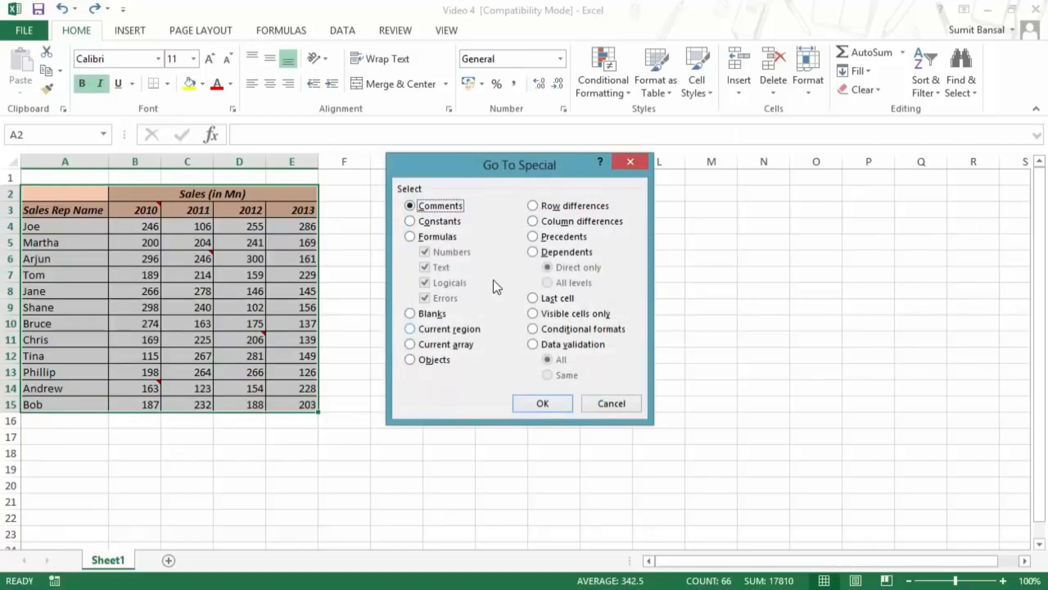
{"action": "left_click", "coordinate": [529, 404]}
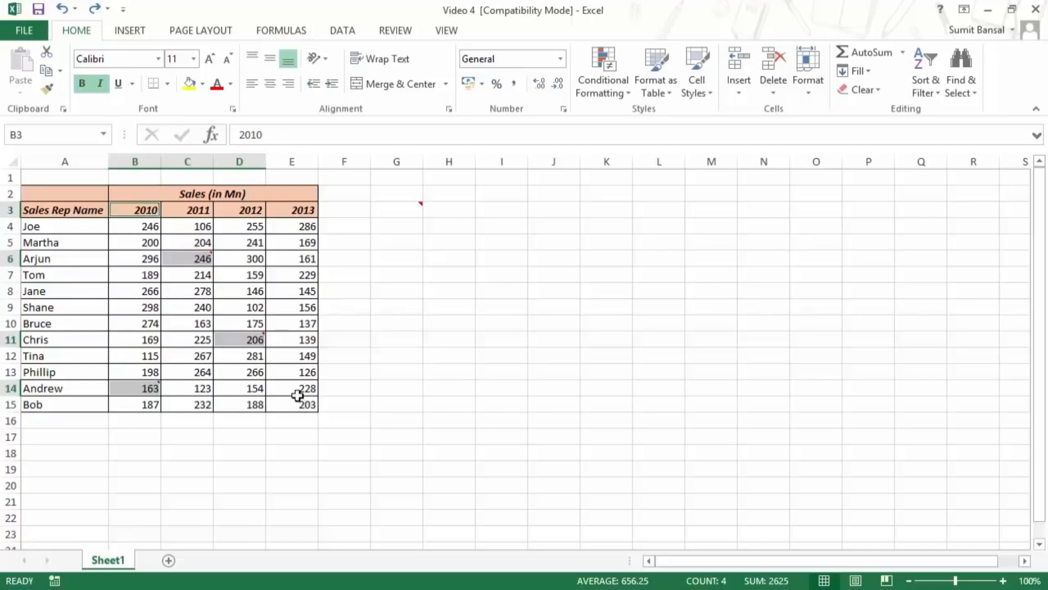
{"action": "mouse_move", "coordinate": [240, 339]}
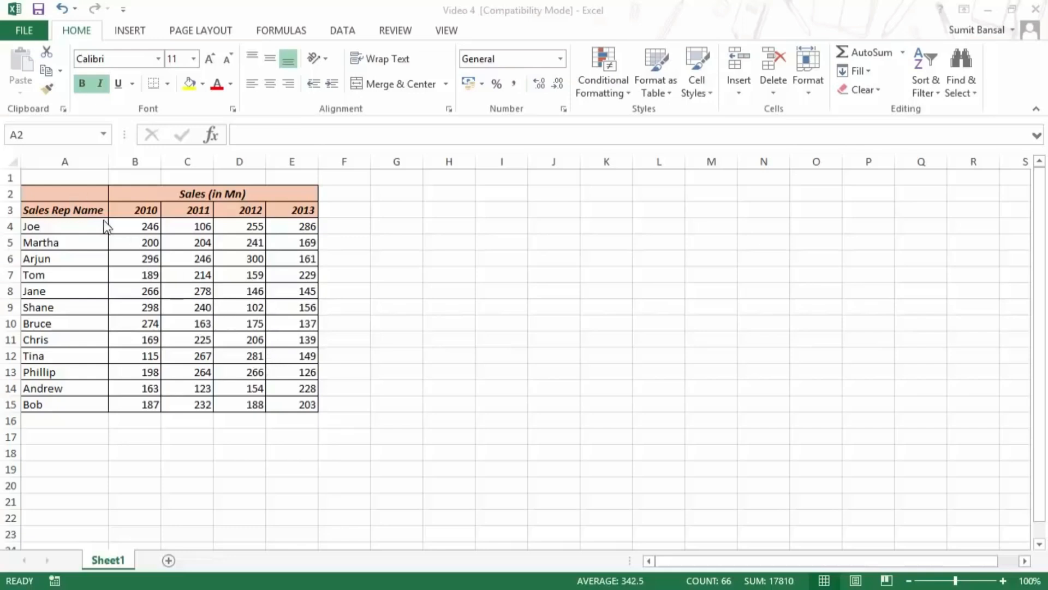
Step: Open Quick Analysis for the sales figures in B4:E15 and review its Formatting, Charts, Totals, Tables and Sparklines options
{"action": "left_click", "coordinate": [185, 269]}
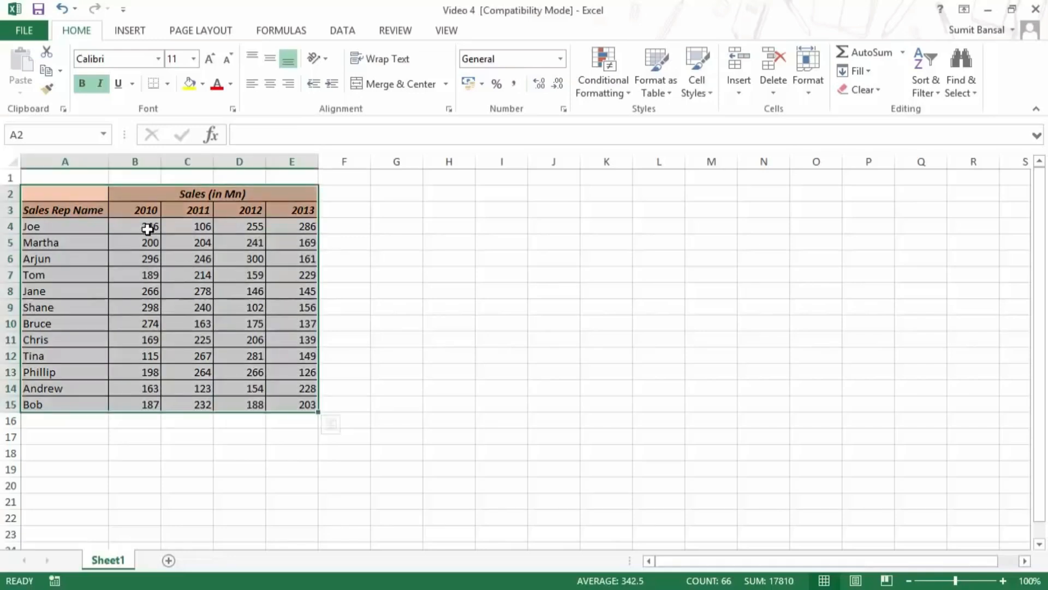
{"action": "left_click_drag", "start_coordinate": [149, 234], "coordinate": [302, 399]}
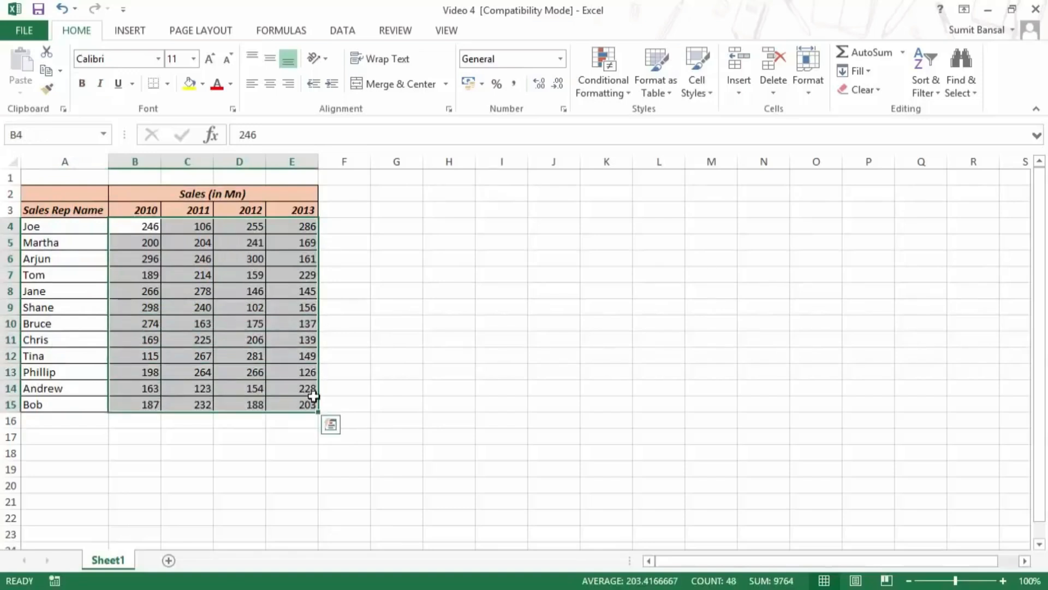
{"action": "left_click", "coordinate": [337, 429]}
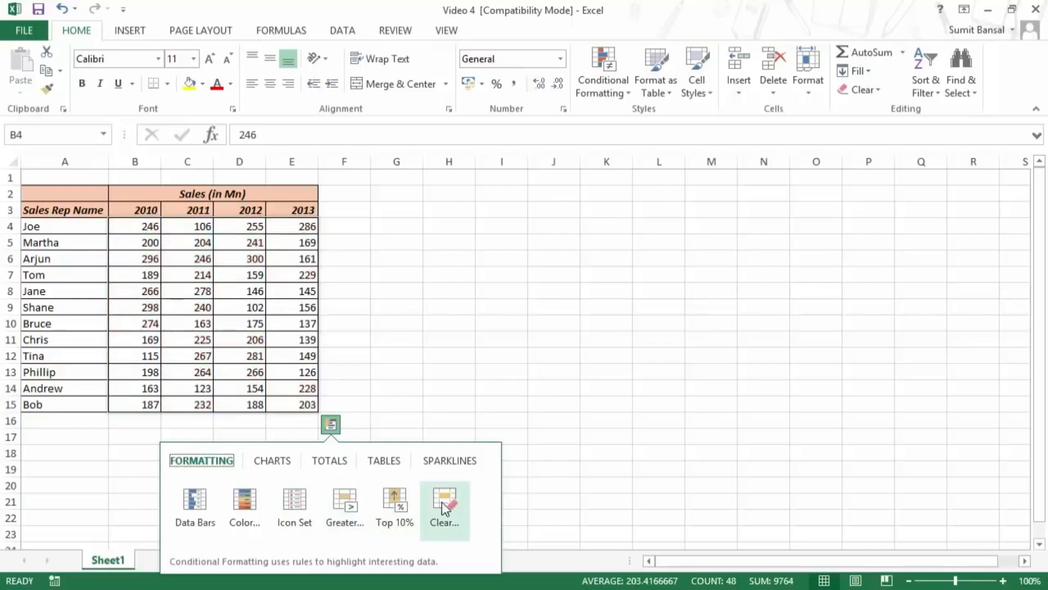
{"action": "left_click", "coordinate": [280, 464]}
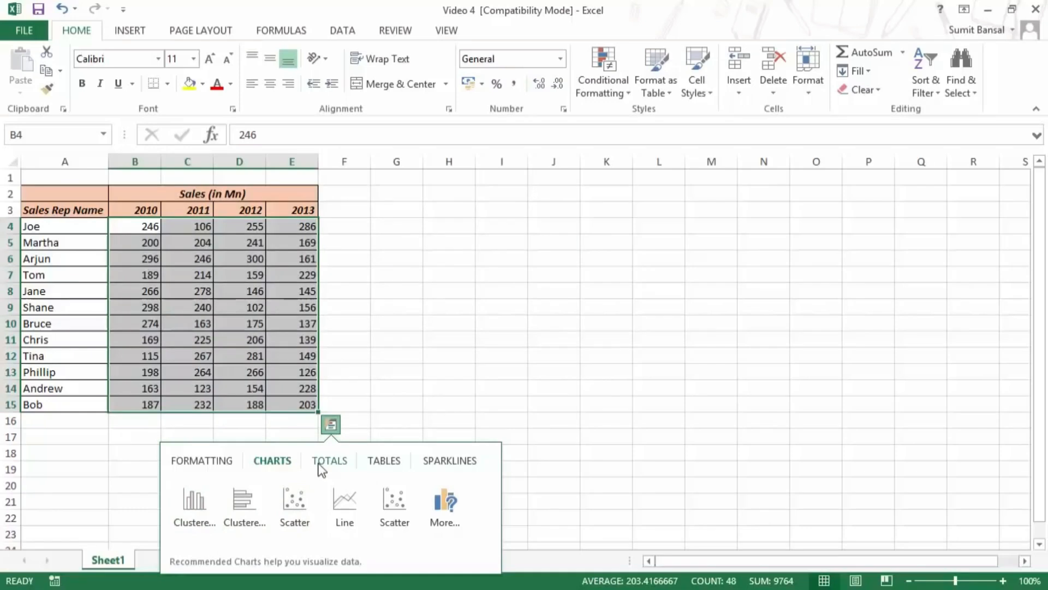
{"action": "left_click", "coordinate": [321, 468]}
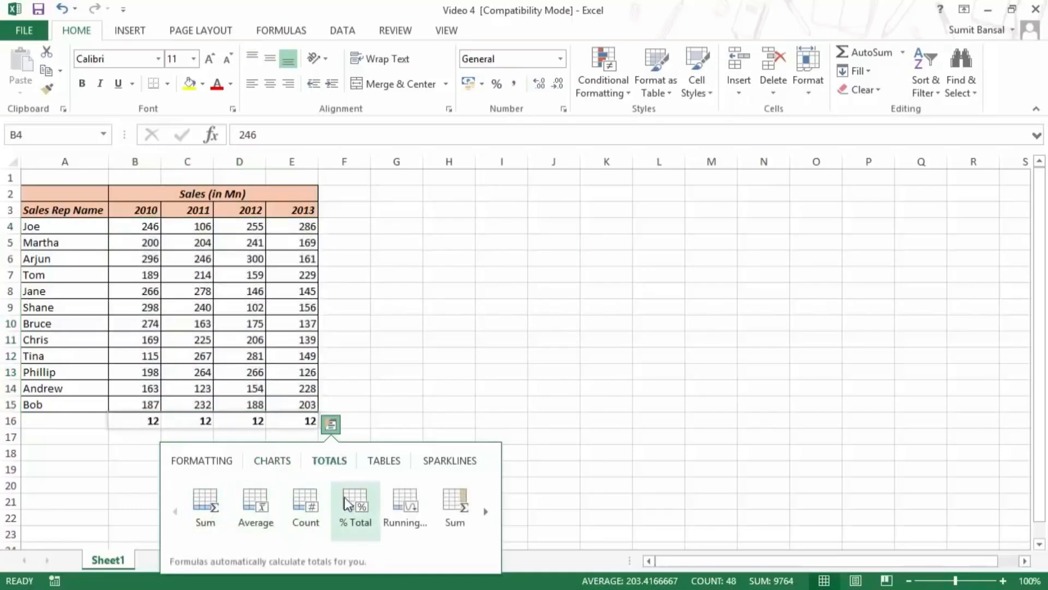
{"action": "left_click", "coordinate": [489, 510]}
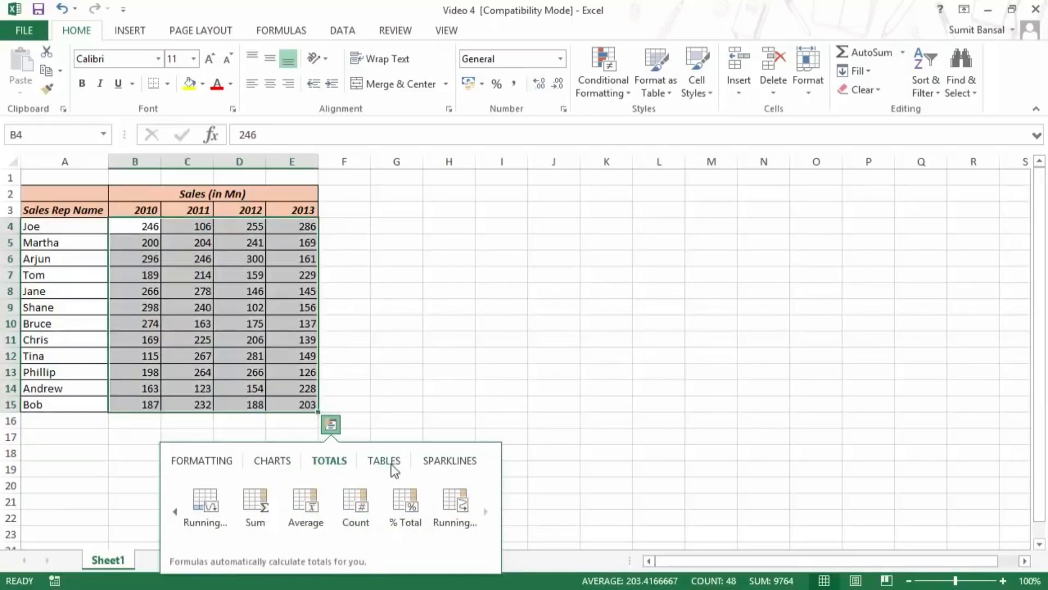
{"action": "left_click", "coordinate": [391, 464]}
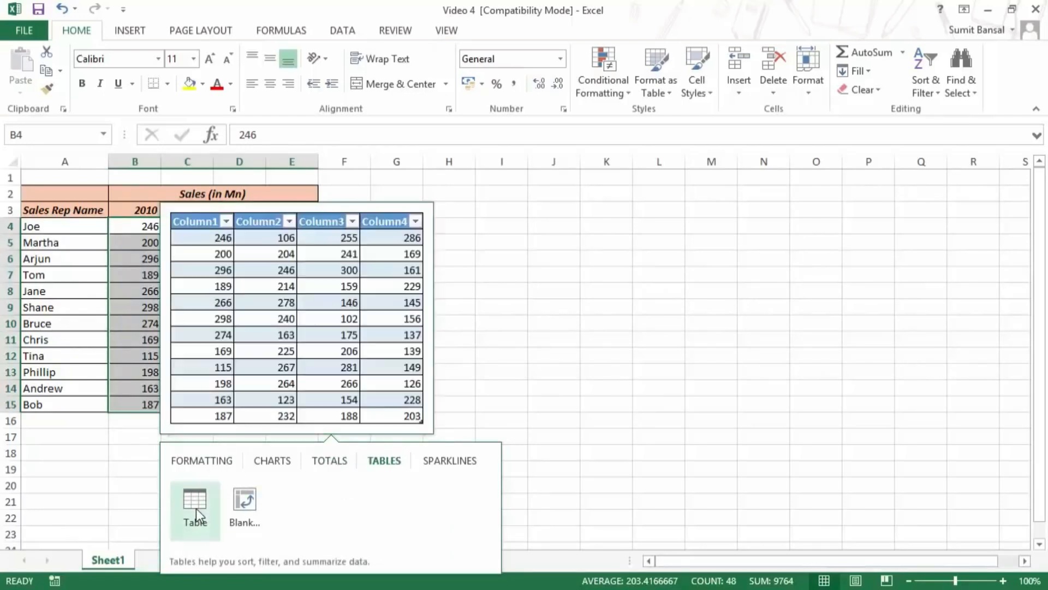
{"action": "left_click", "coordinate": [450, 462]}
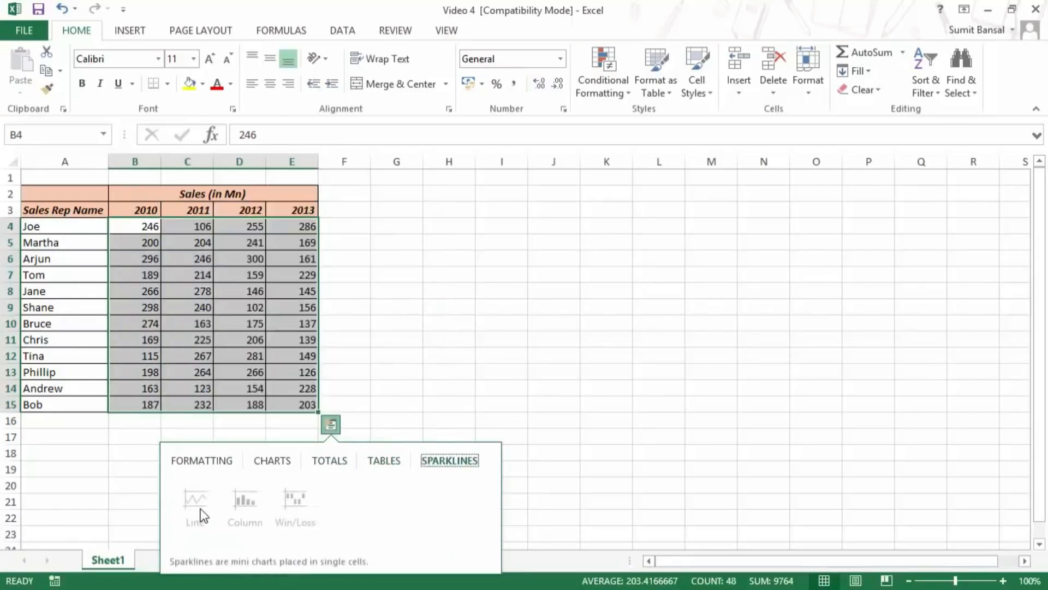